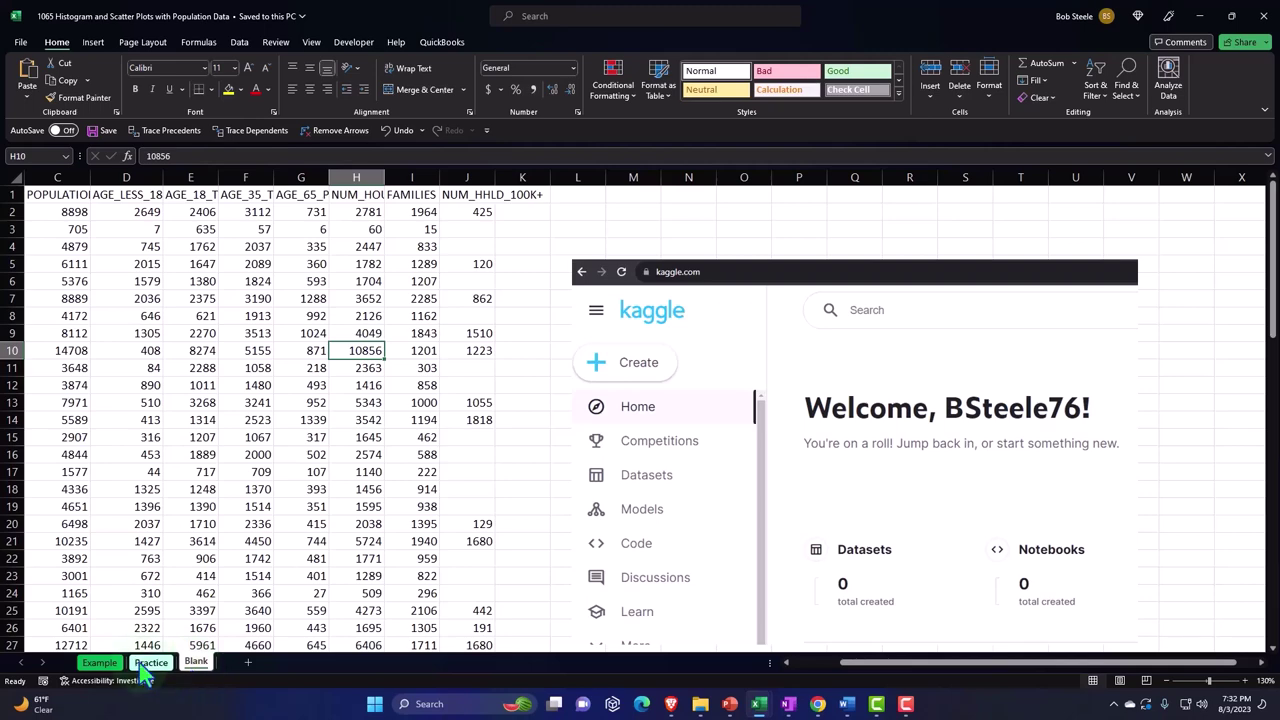
Open the Example sheet and examine its neighborhood population table, the histograms and the scatter plots beside it
left_click(102, 665)
left_click(177, 335)
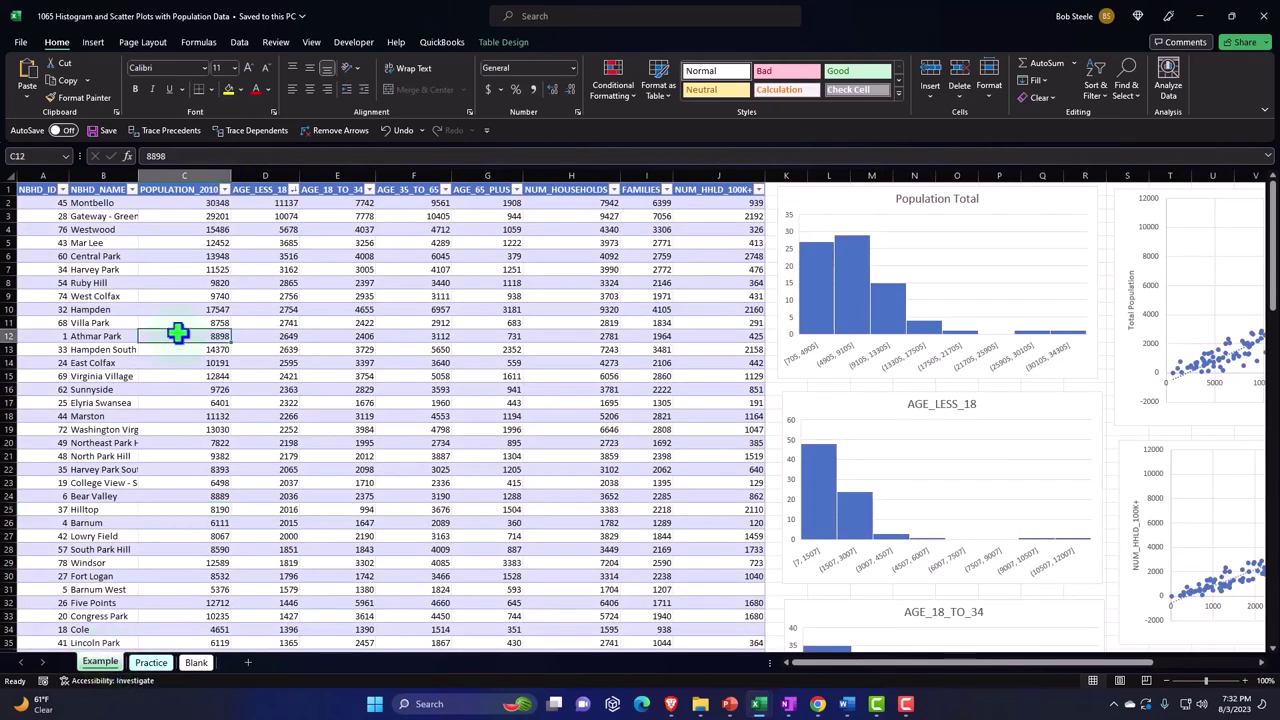
key("Home")
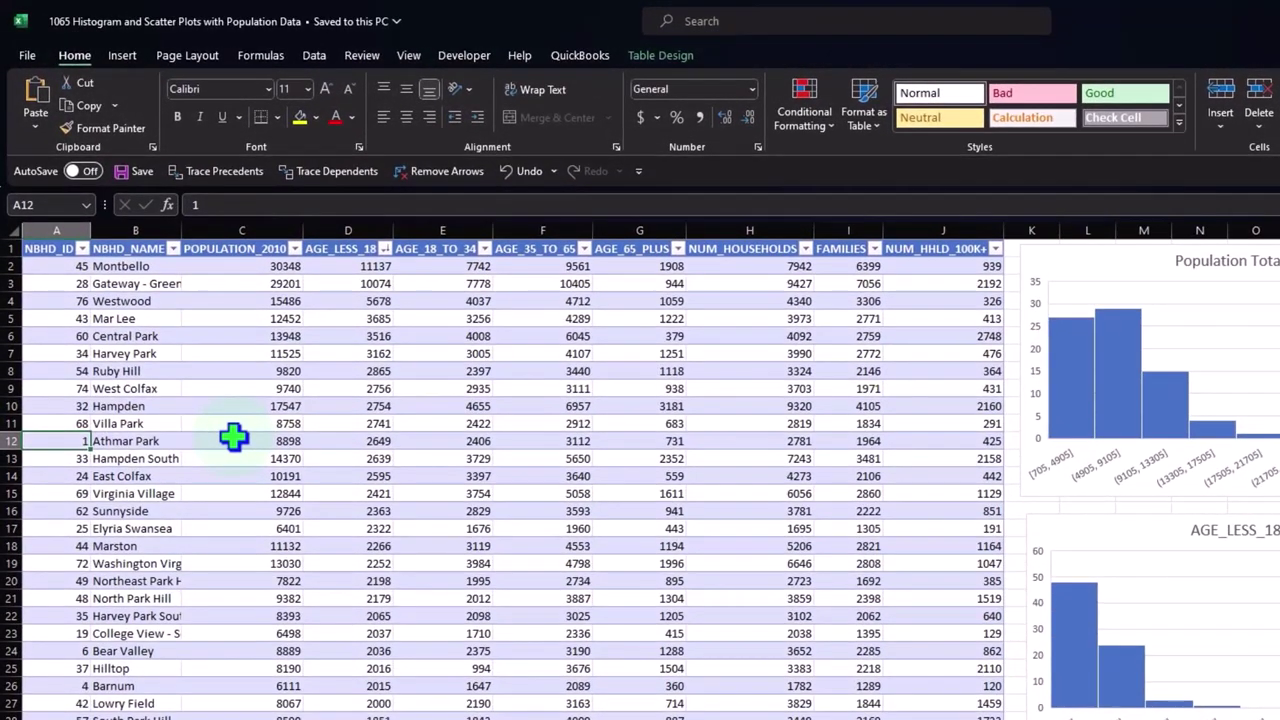
left_click(358, 356)
key("Right")
key("Right")
key("Right")
key("Right")
key("Right")
key("Right")
key("Right")
key("Right")
key("Right")
key("Right")
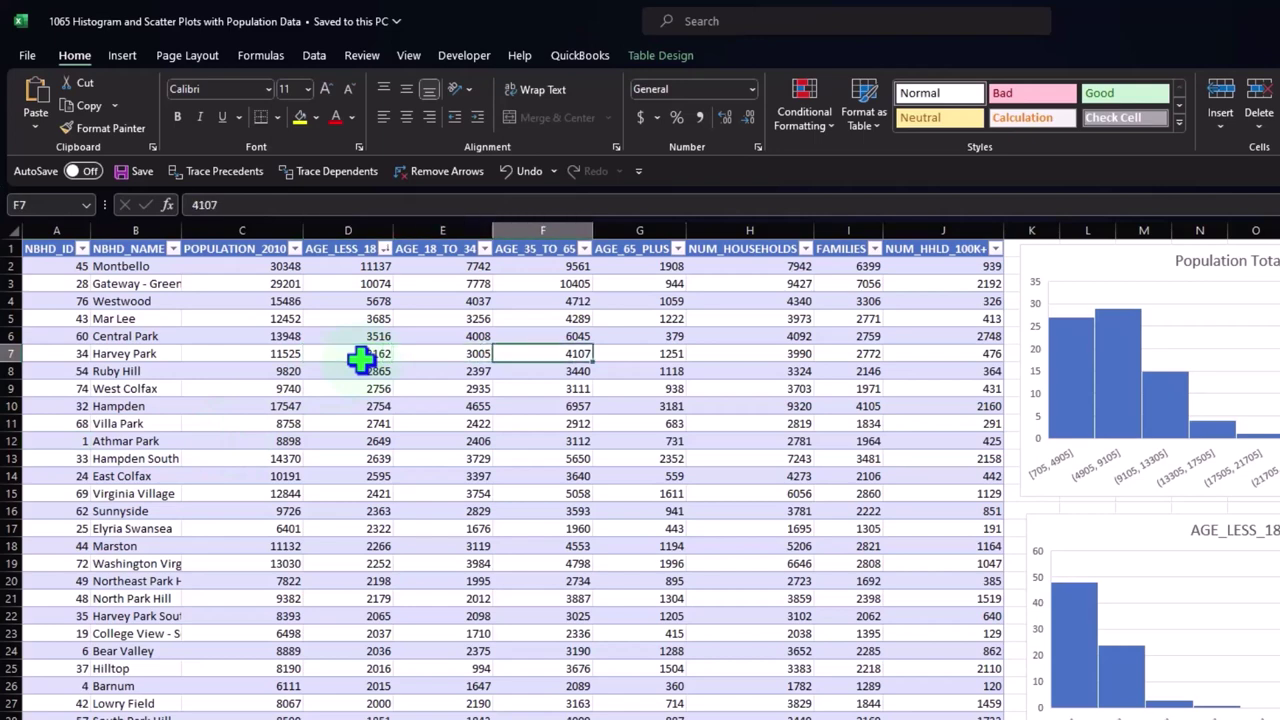
key("Right")
key("Right")
key("Right")
key("Right")
key("Right")
key("Right")
key("Right")
key("Right")
key("Right")
key("Right")
key("Right")
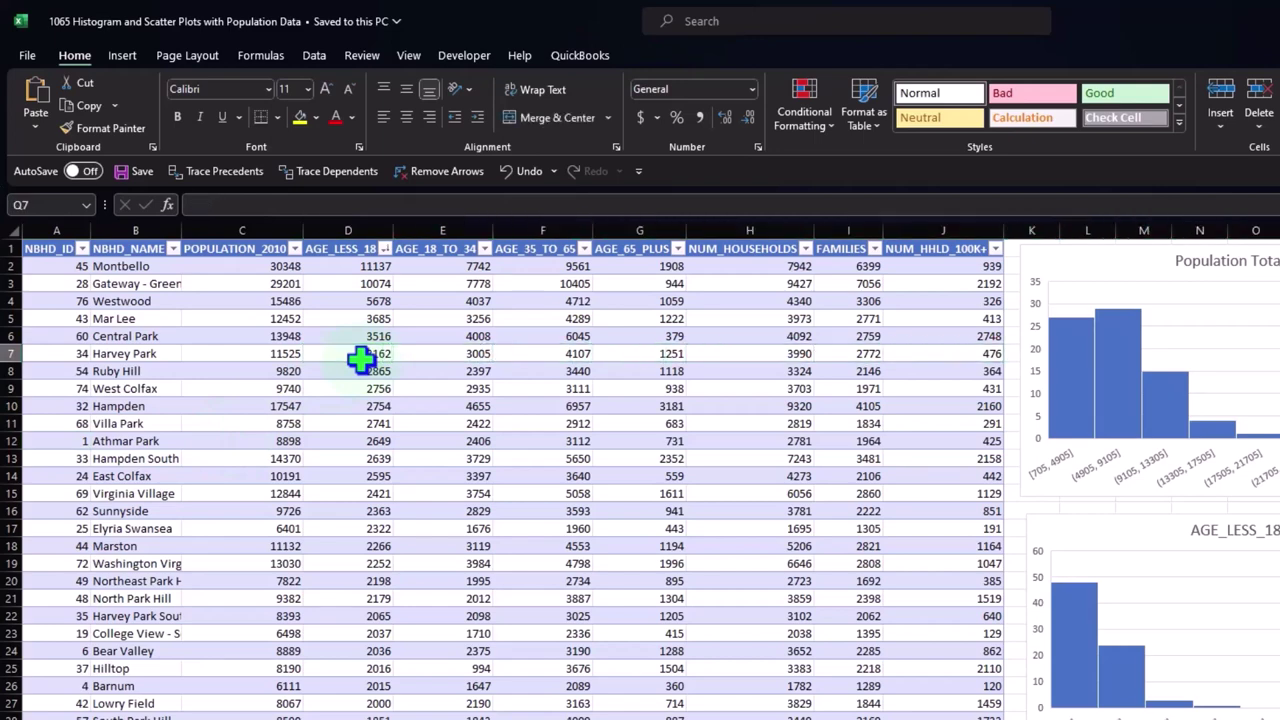
key("Right")
key("Right")
key("Right")
key("Right")
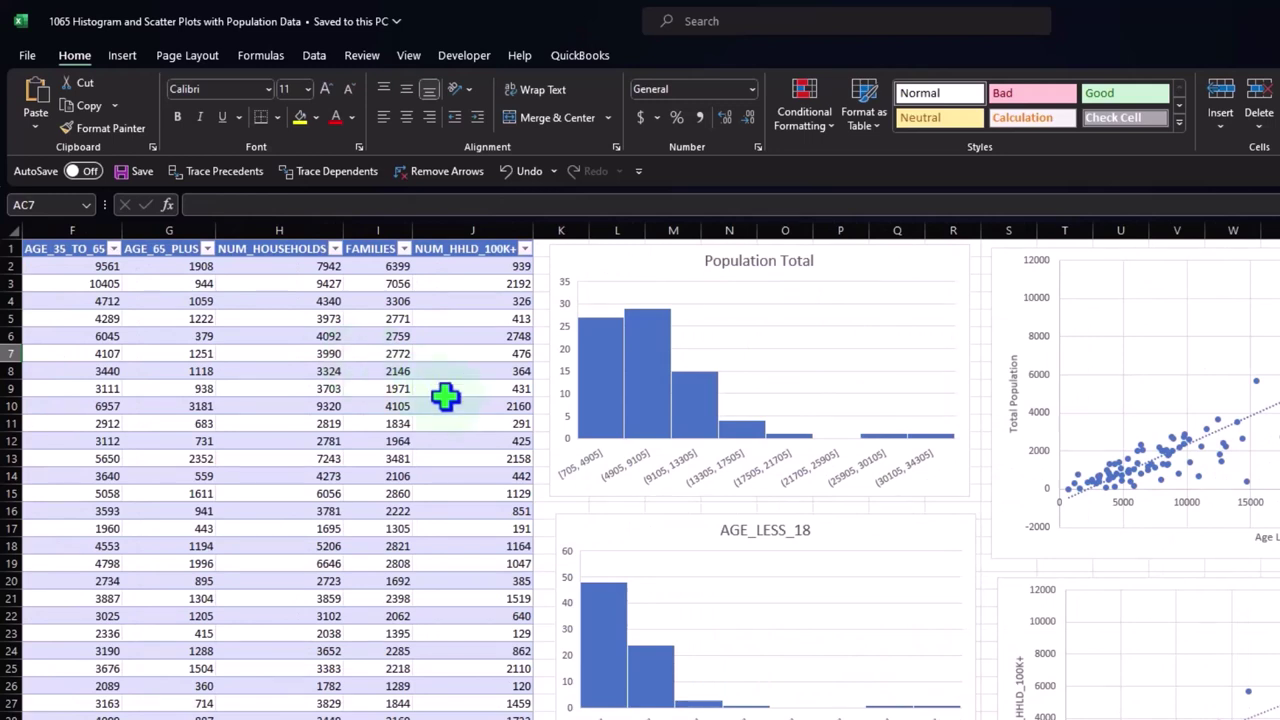
left_click(1002, 287)
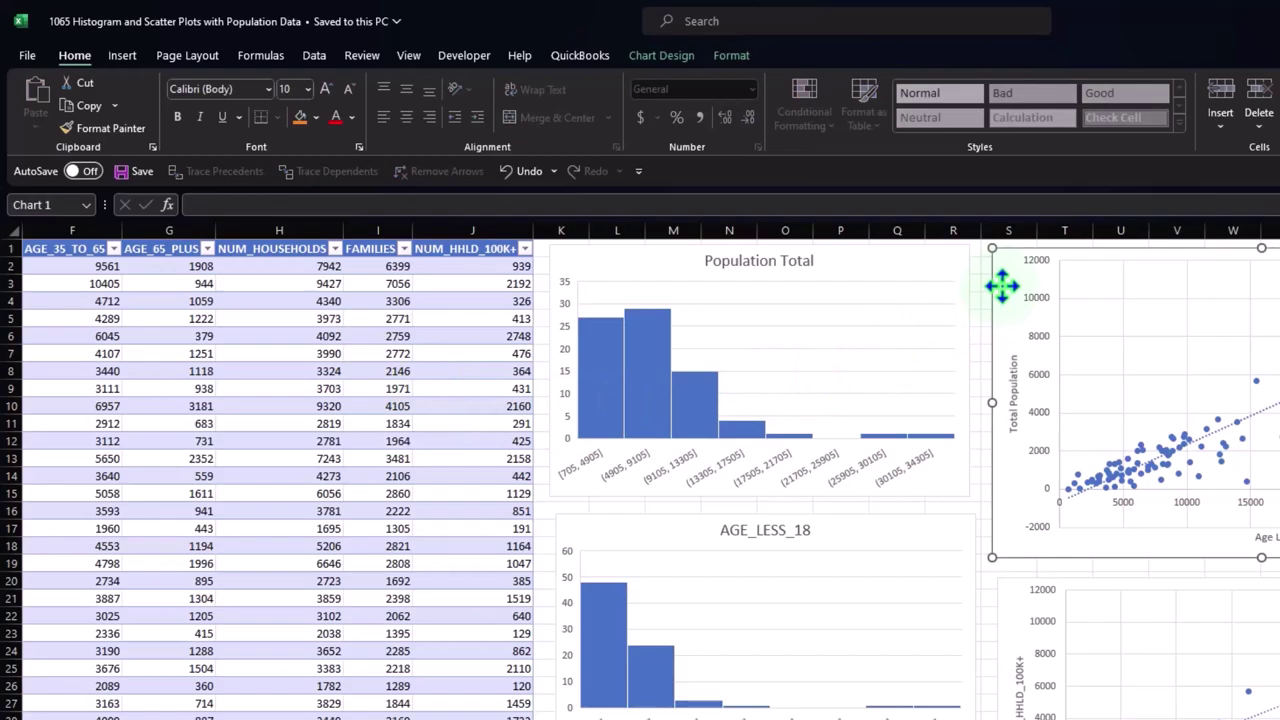
scroll(1002, 287, "down", 1)
left_click(460, 388)
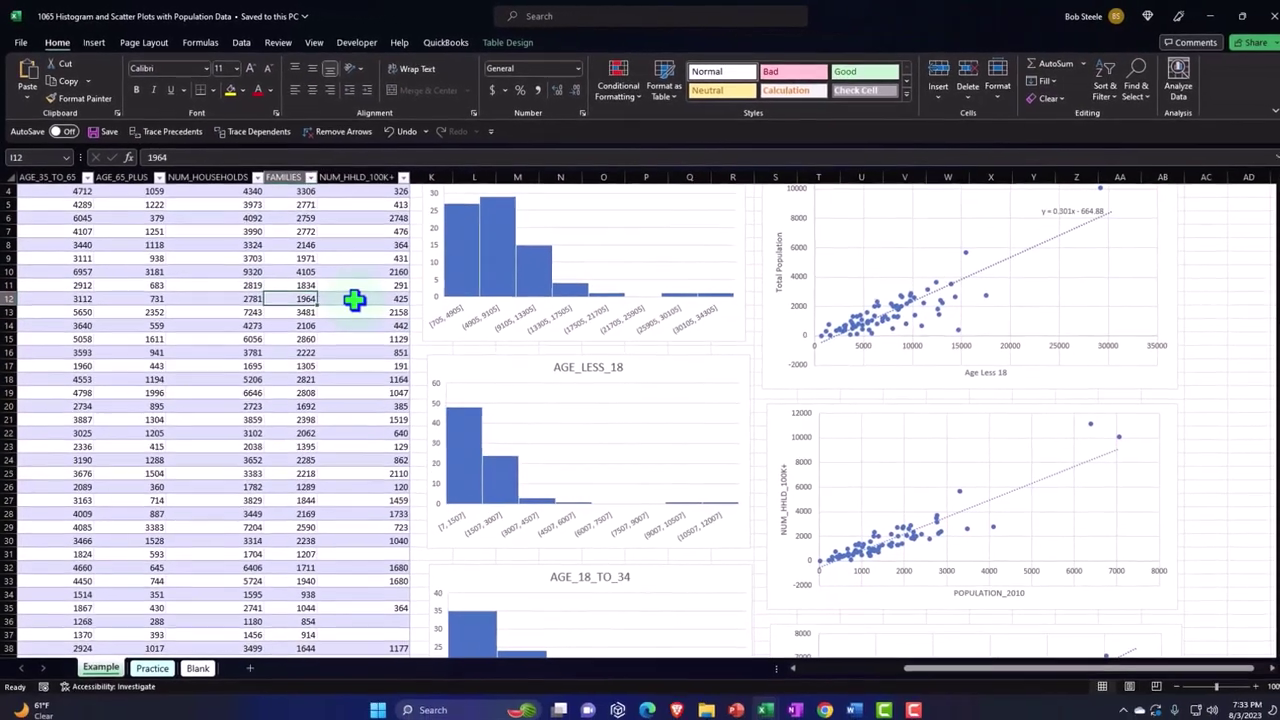
key("Home")
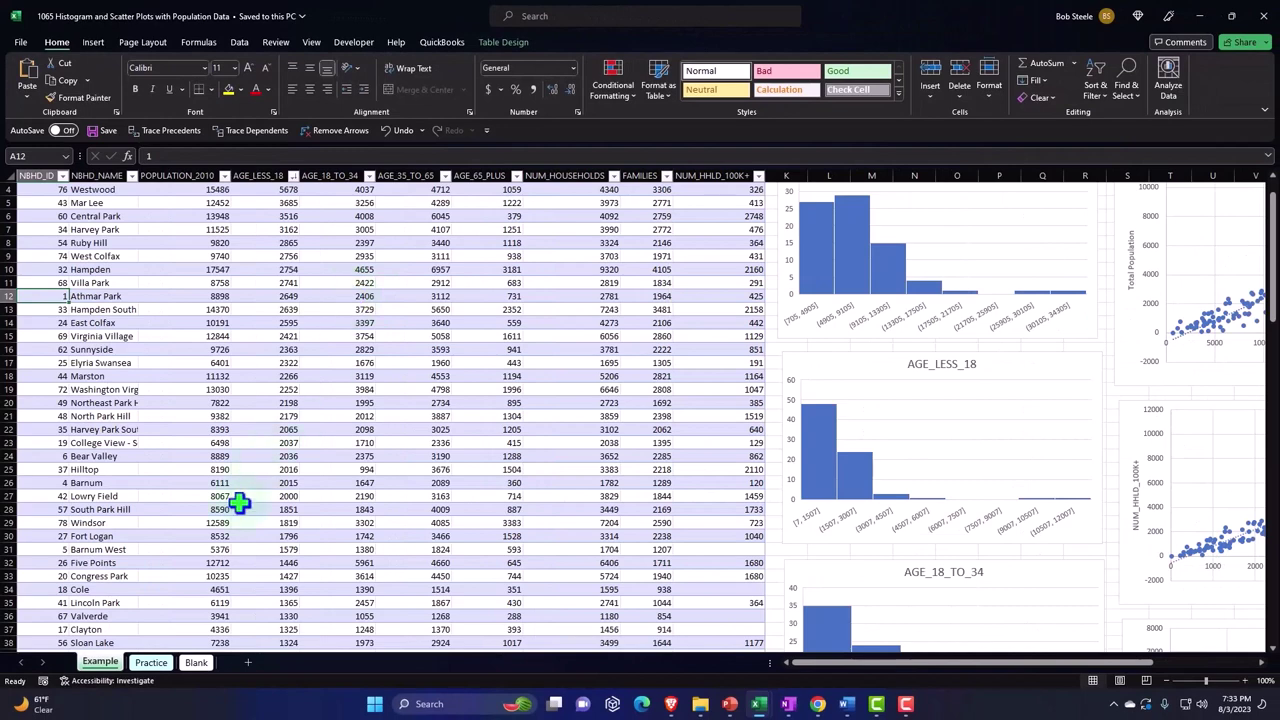
Return to the Blank sheet and delete the Kaggle website picture beside the data
left_click(196, 662)
left_click(252, 350)
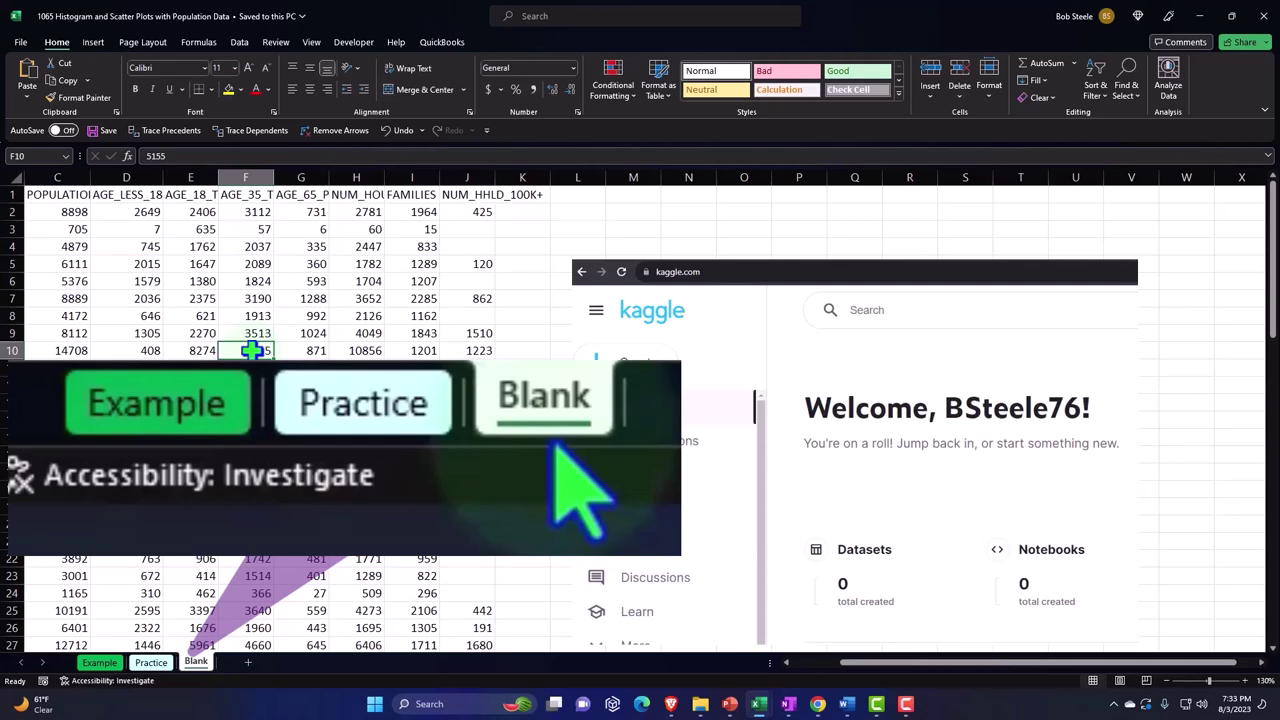
left_click(628, 344)
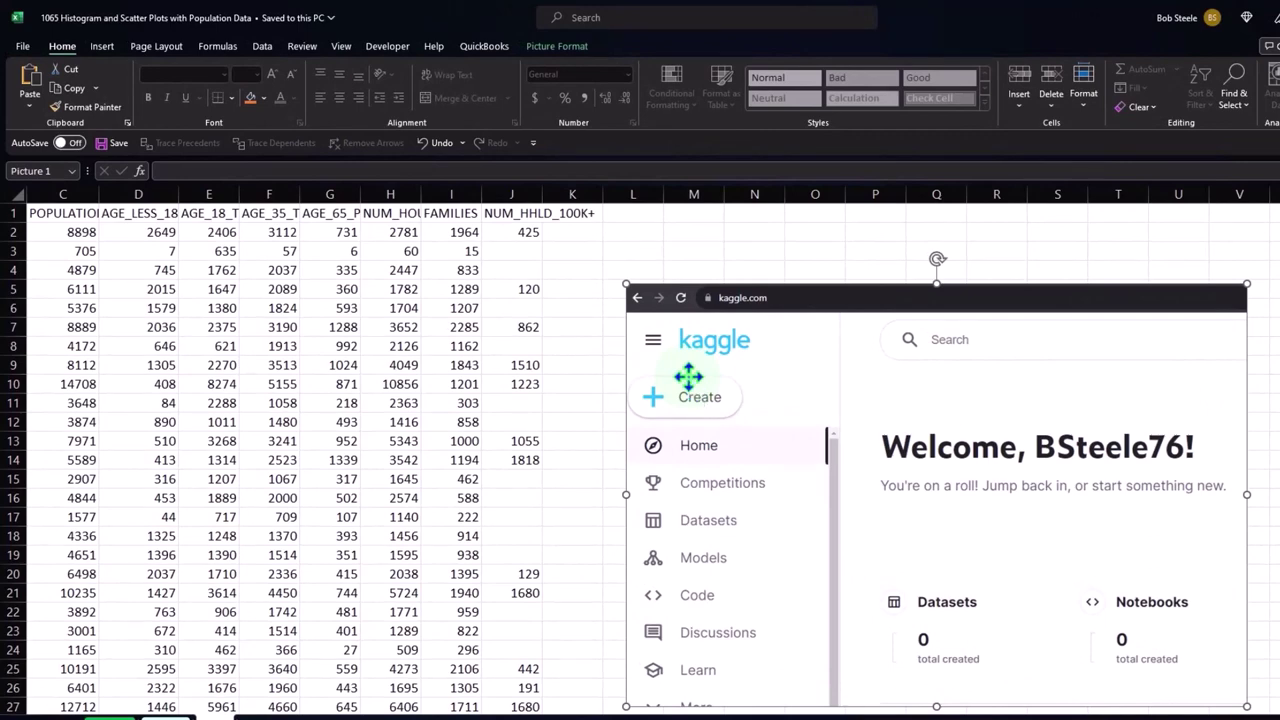
key("Delete")
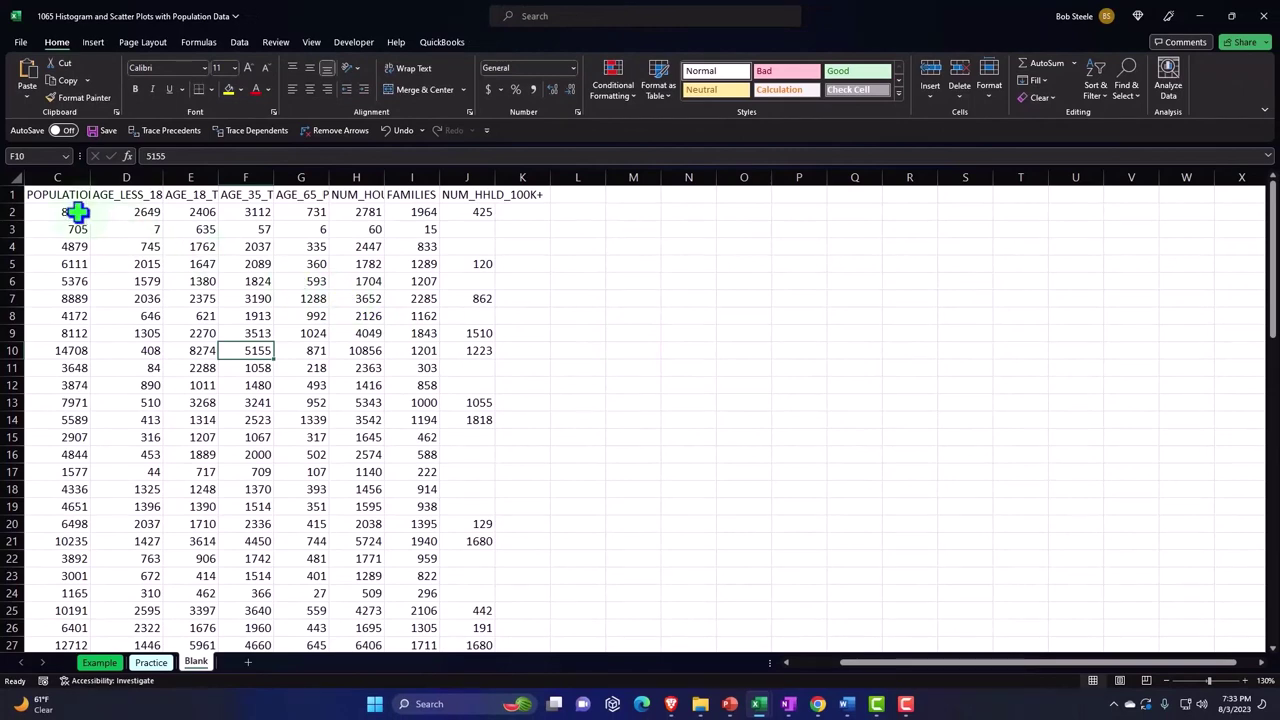
Format all cells of the Blank sheet as Currency with no symbol, 0 decimal places and negative numbers in red parentheses
left_click(10, 178)
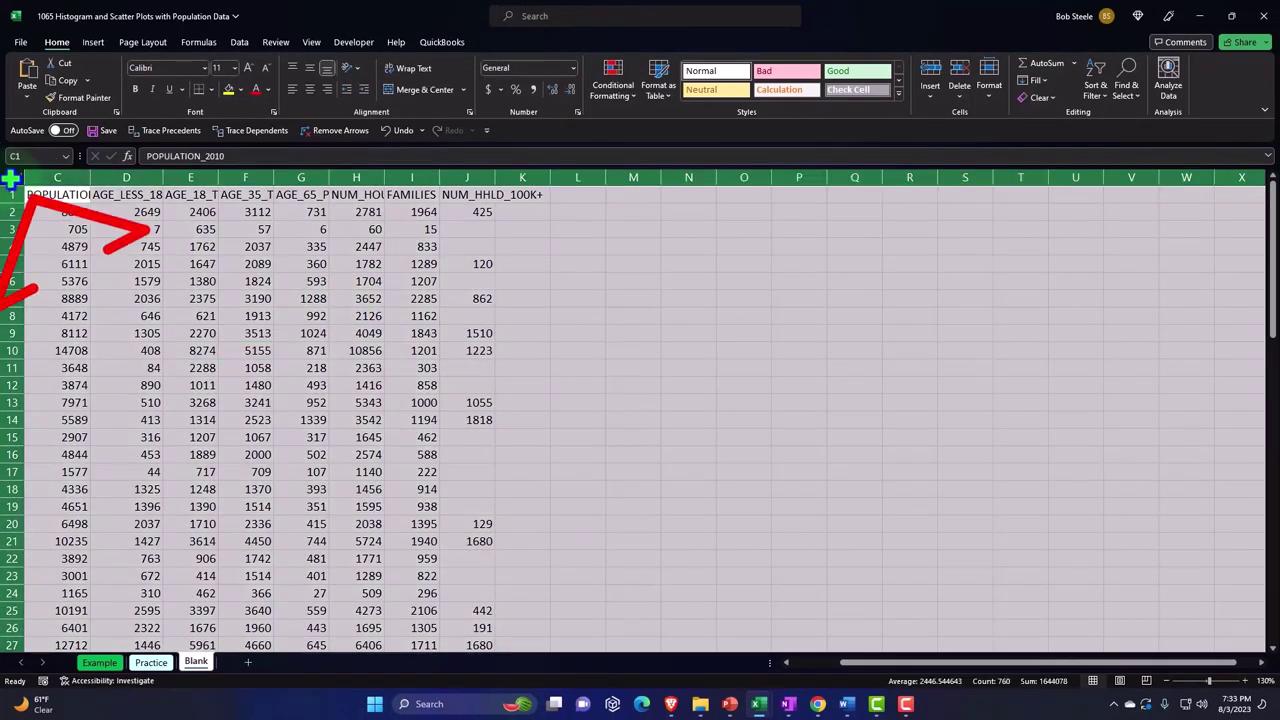
right_click(555, 298)
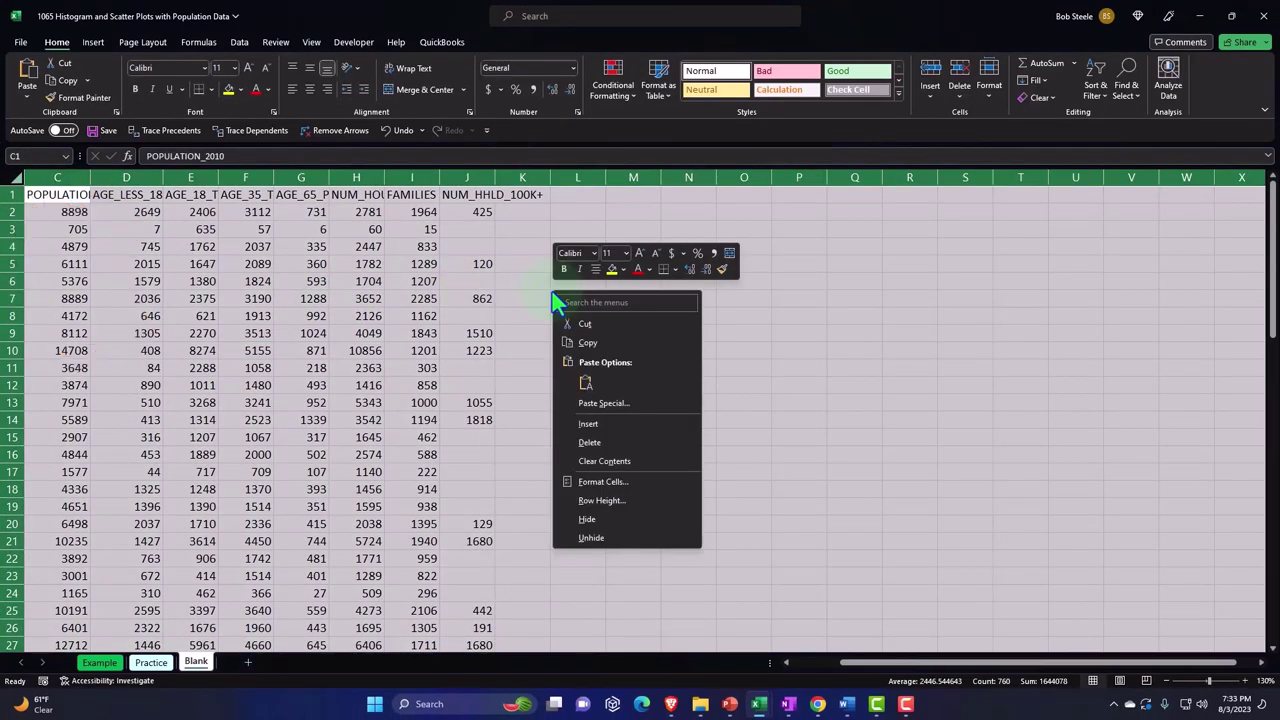
left_click(586, 483)
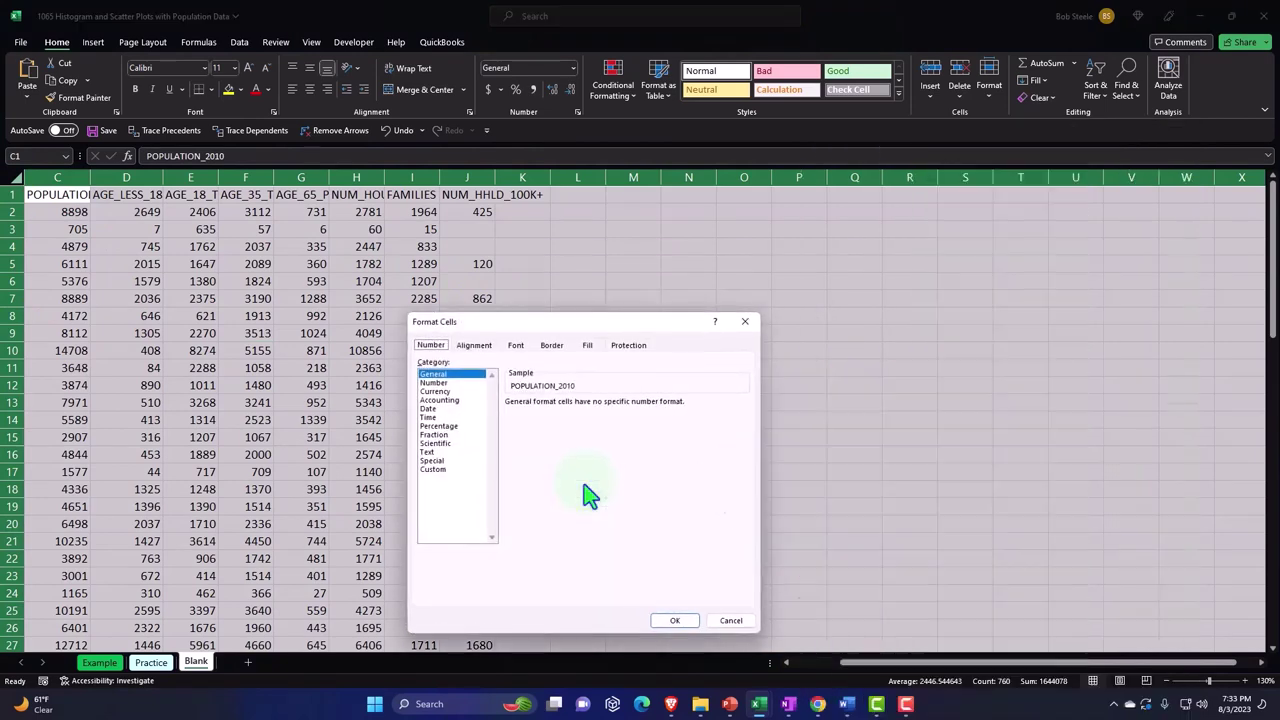
left_click(455, 392)
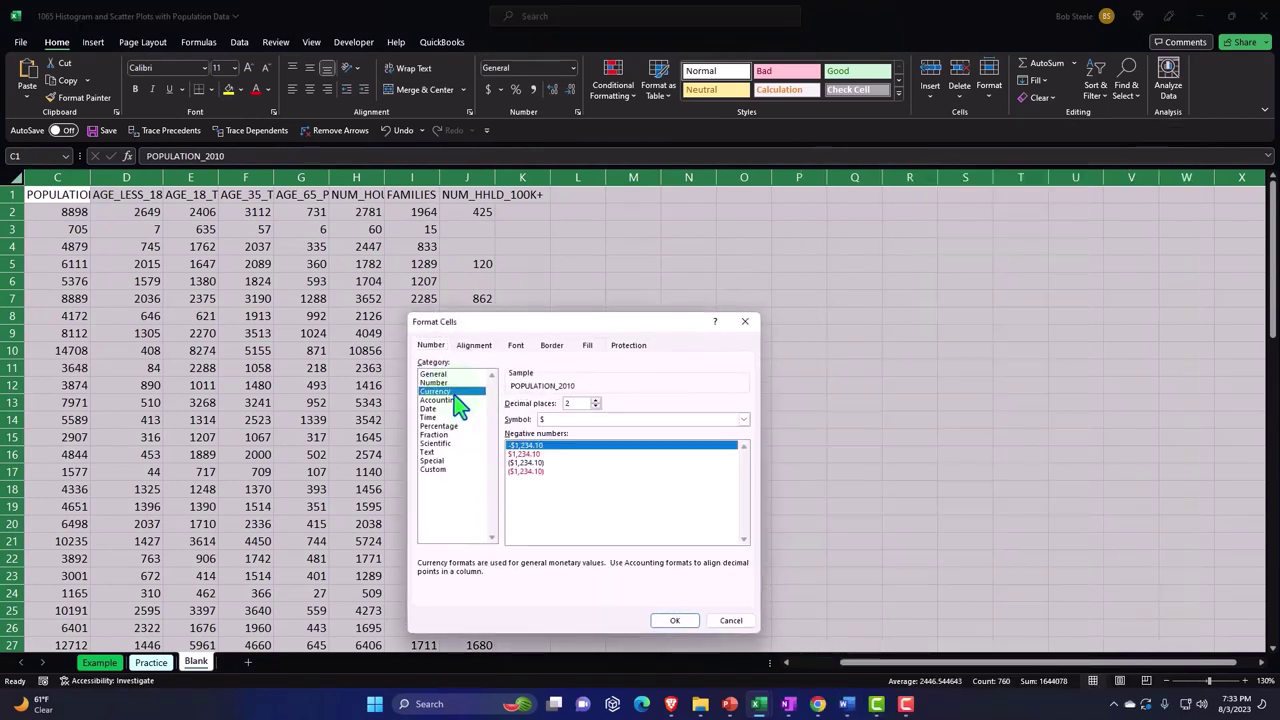
left_click(530, 472)
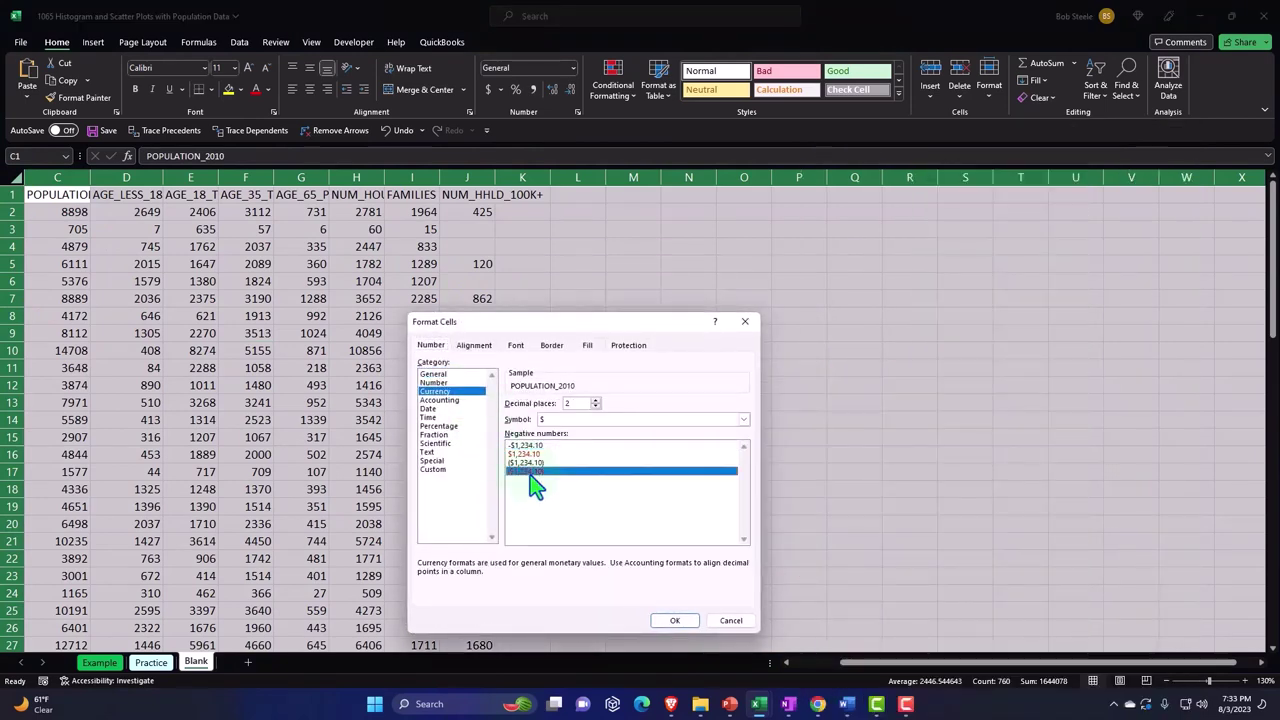
left_click(743, 420)
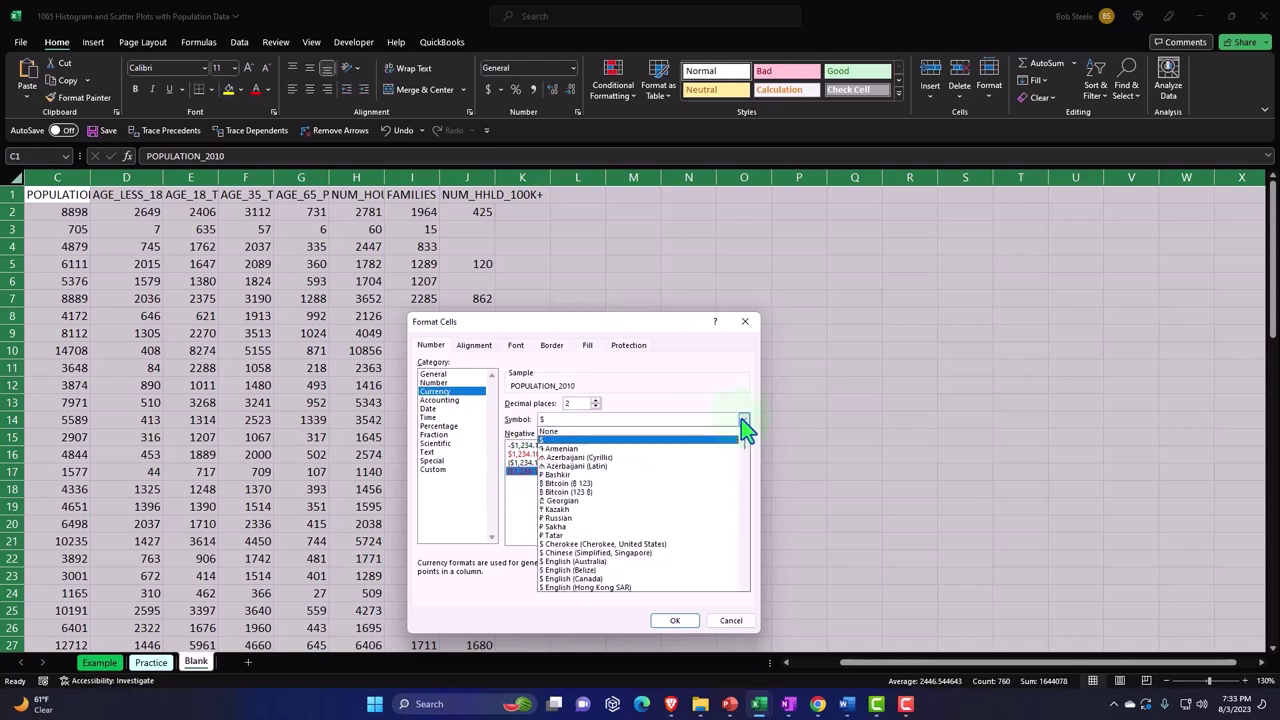
left_click(704, 434)
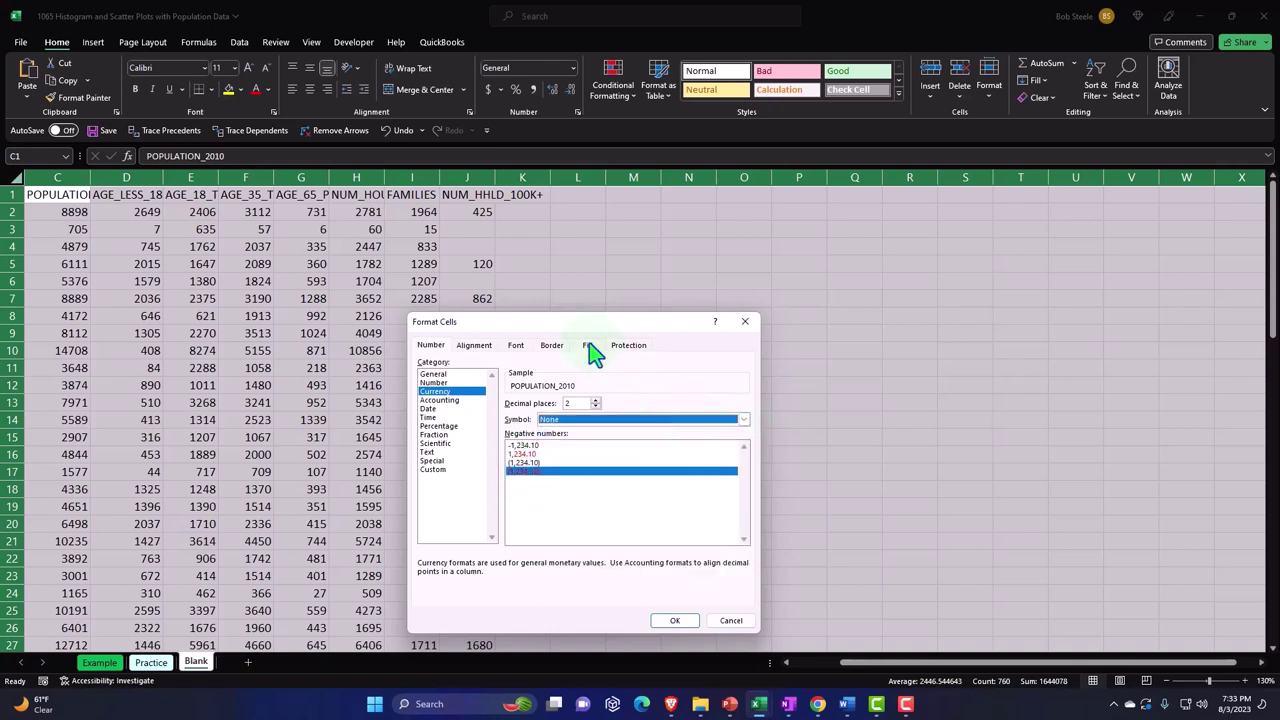
left_click_drag(560, 328, 686, 251)
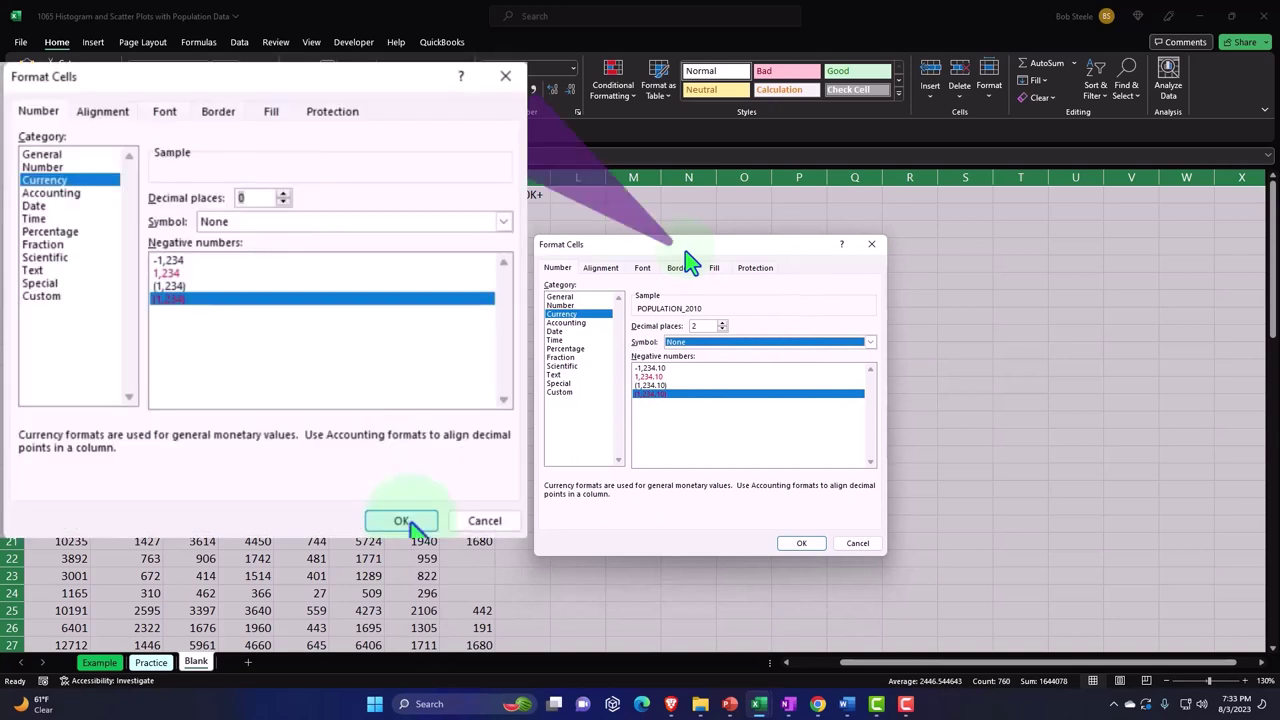
double_click(723, 331)
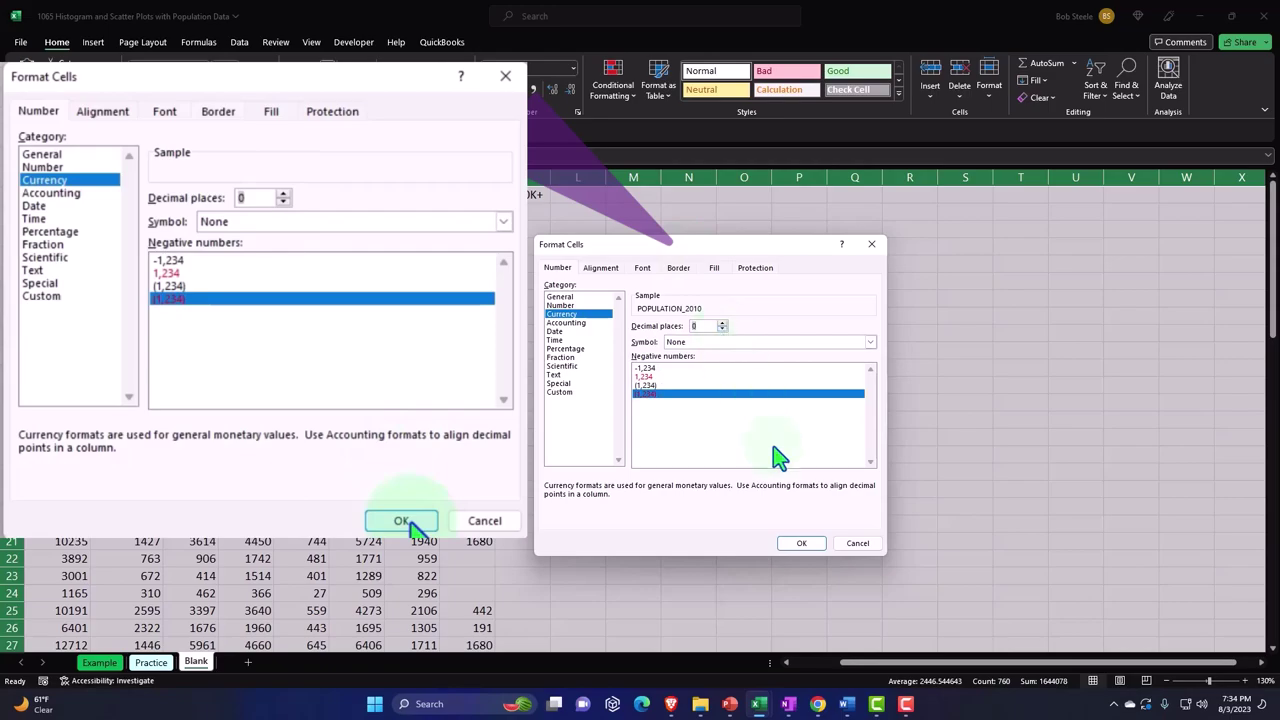
left_click(805, 543)
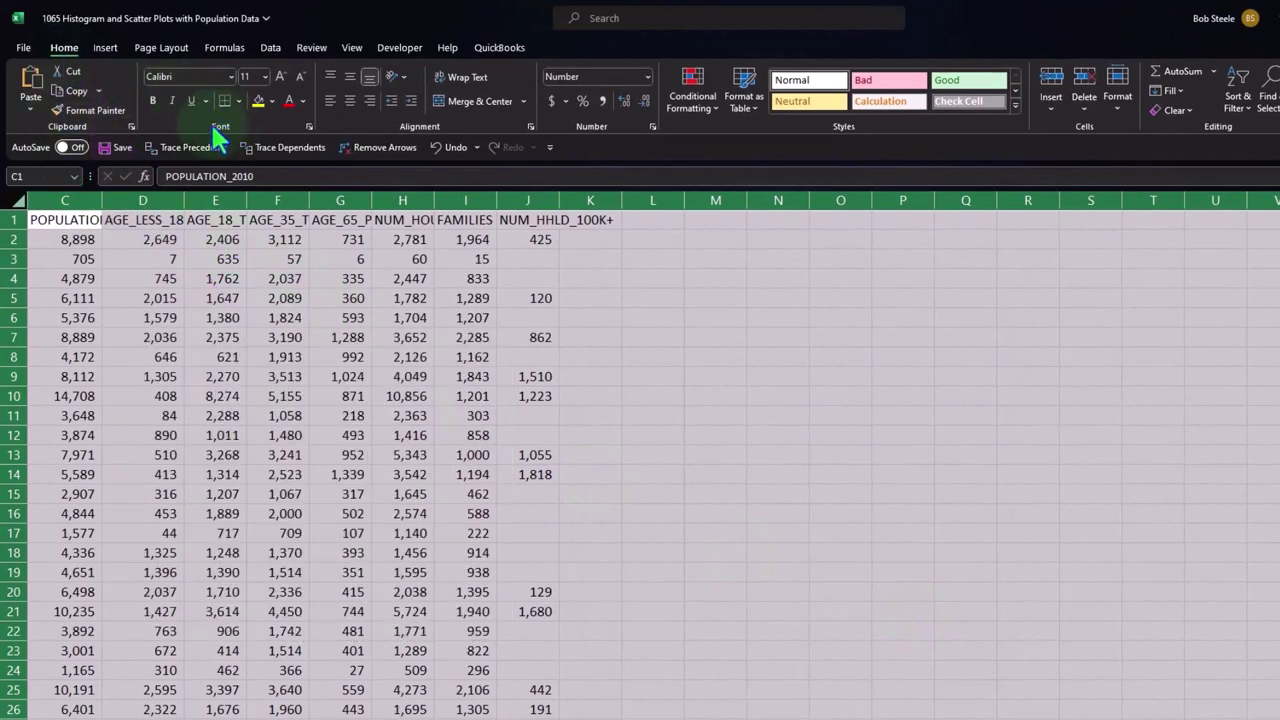
Make the text of the entire Blank sheet bold and bring the data's first rows and columns into view
left_click(152, 99)
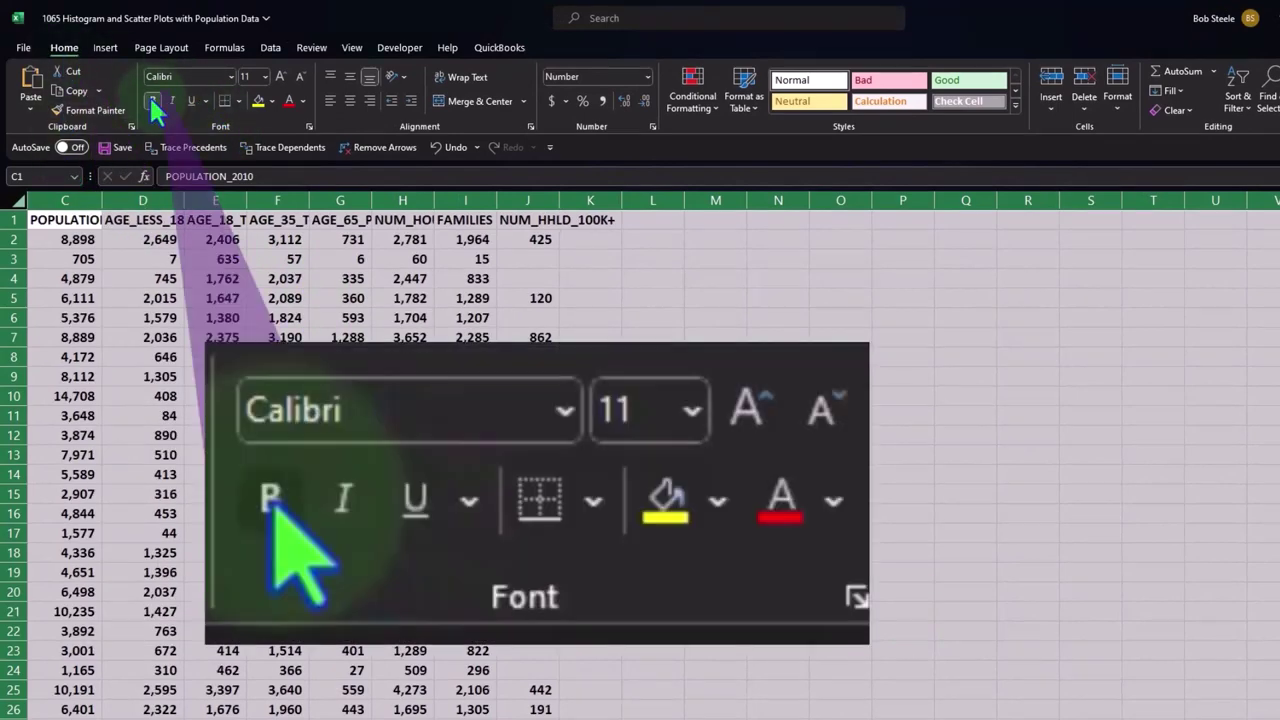
left_click(192, 263)
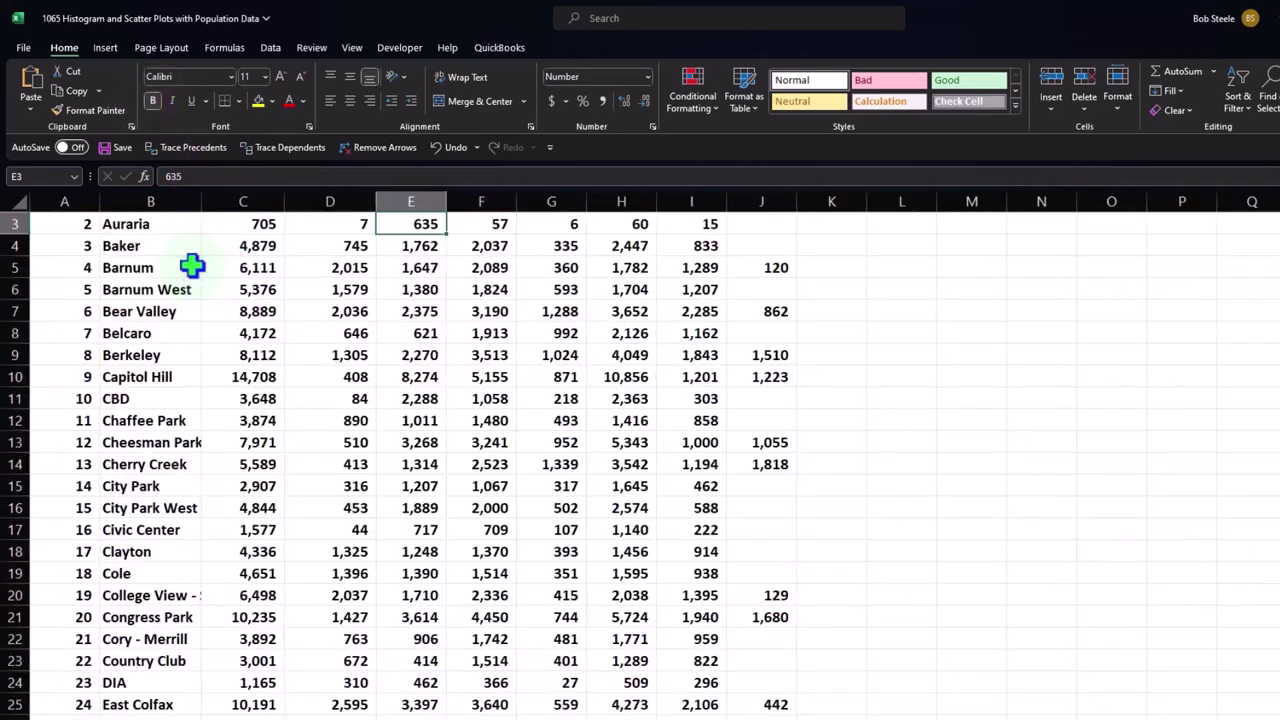
scroll(191, 177, "up", 3)
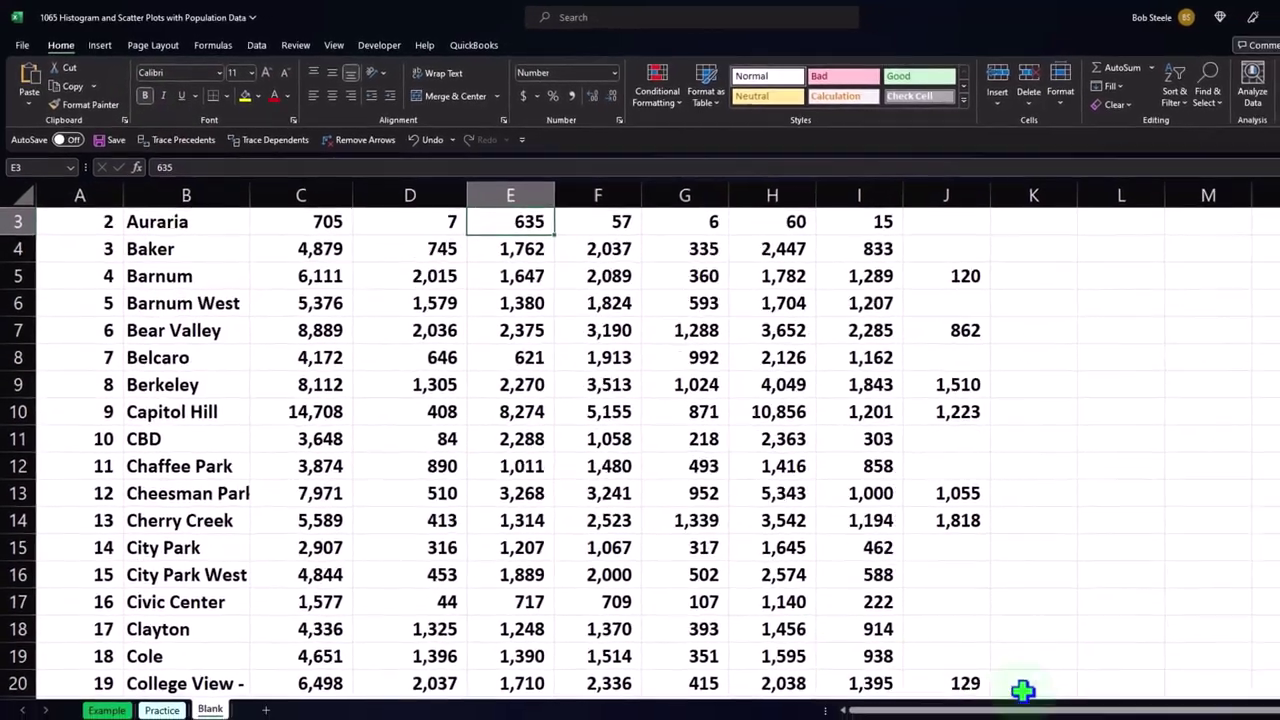
scroll(485, 496, "up", 1)
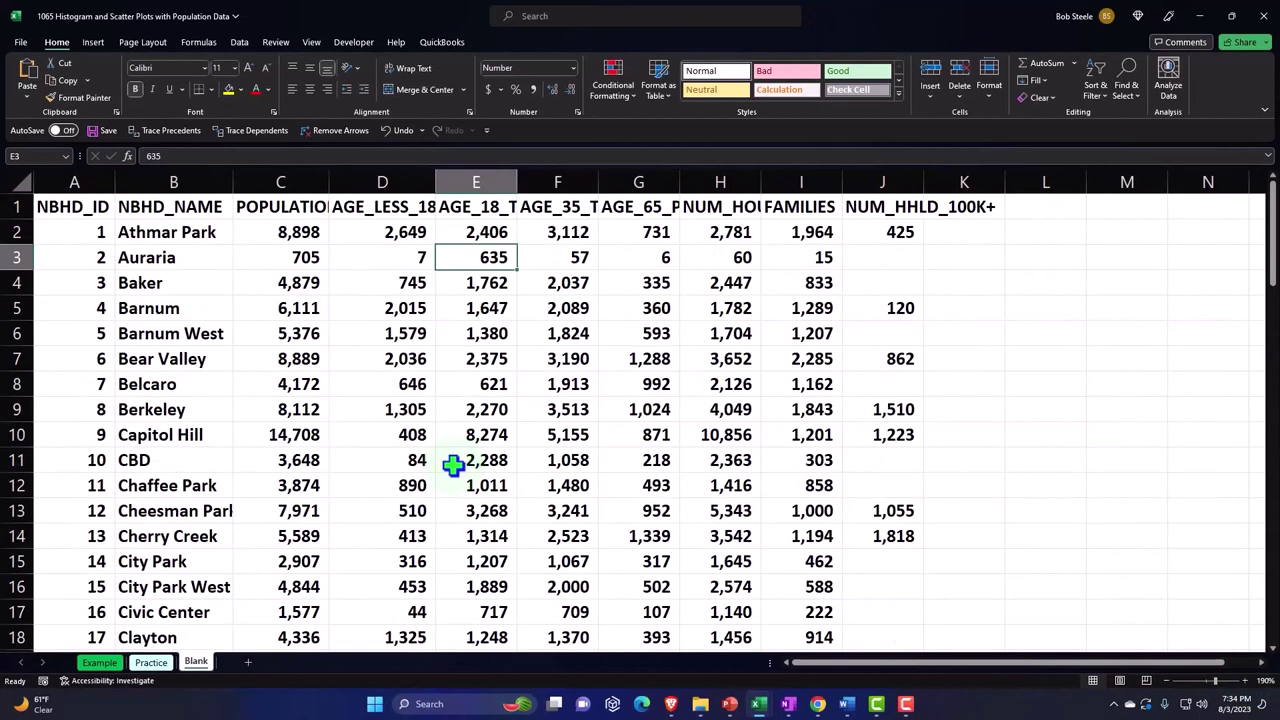
Center the header cells A1:J1 and wrap their text
left_click(78, 204)
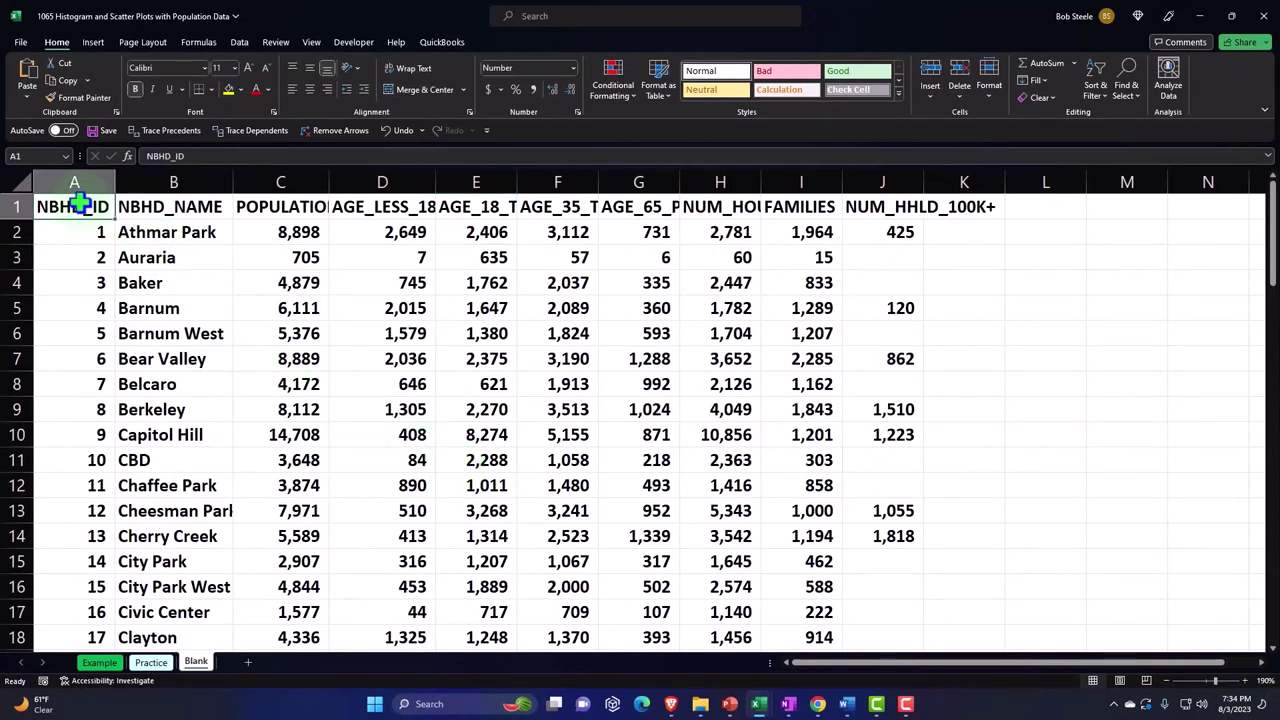
left_click_drag(78, 204, 848, 193)
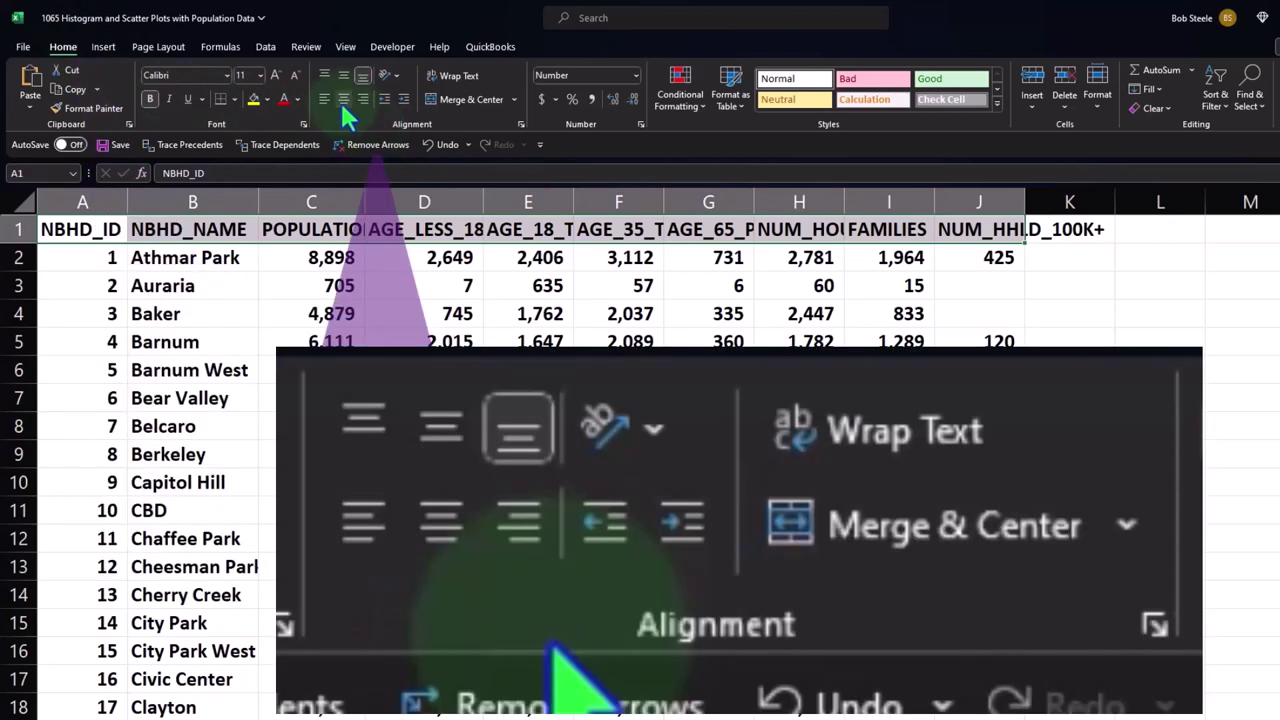
left_click(343, 101)
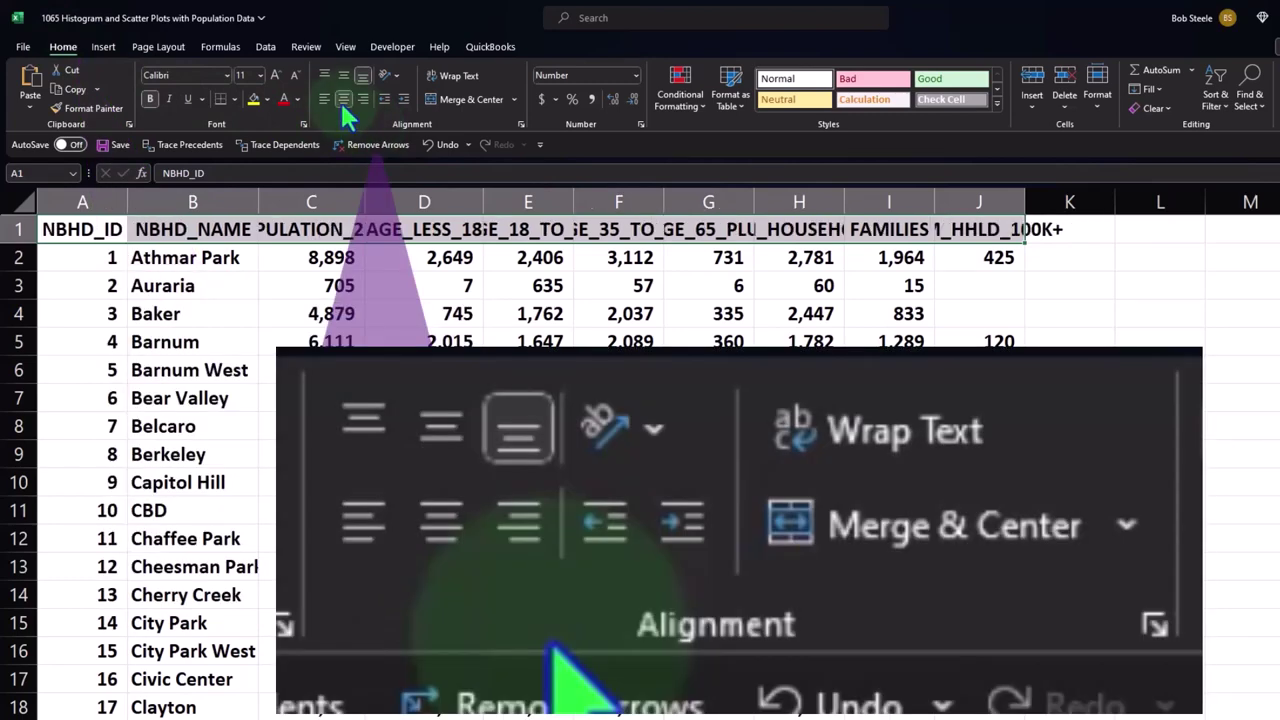
left_click(452, 78)
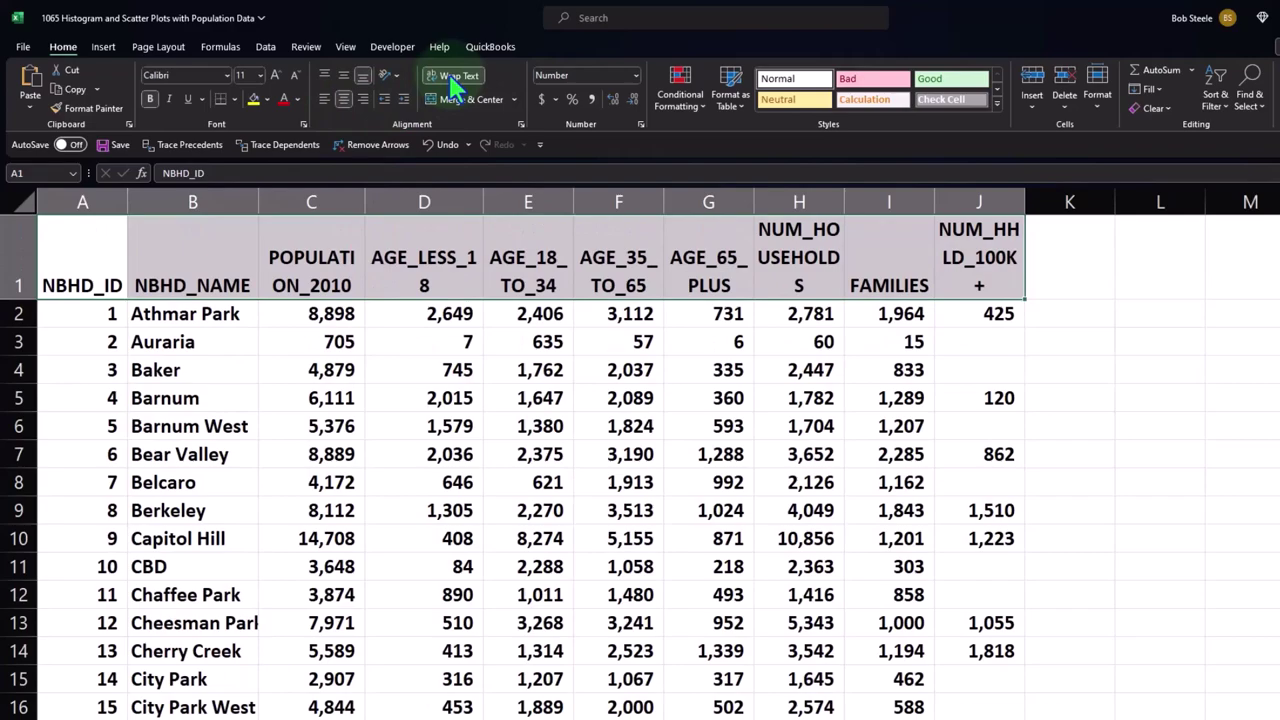
left_click(481, 342)
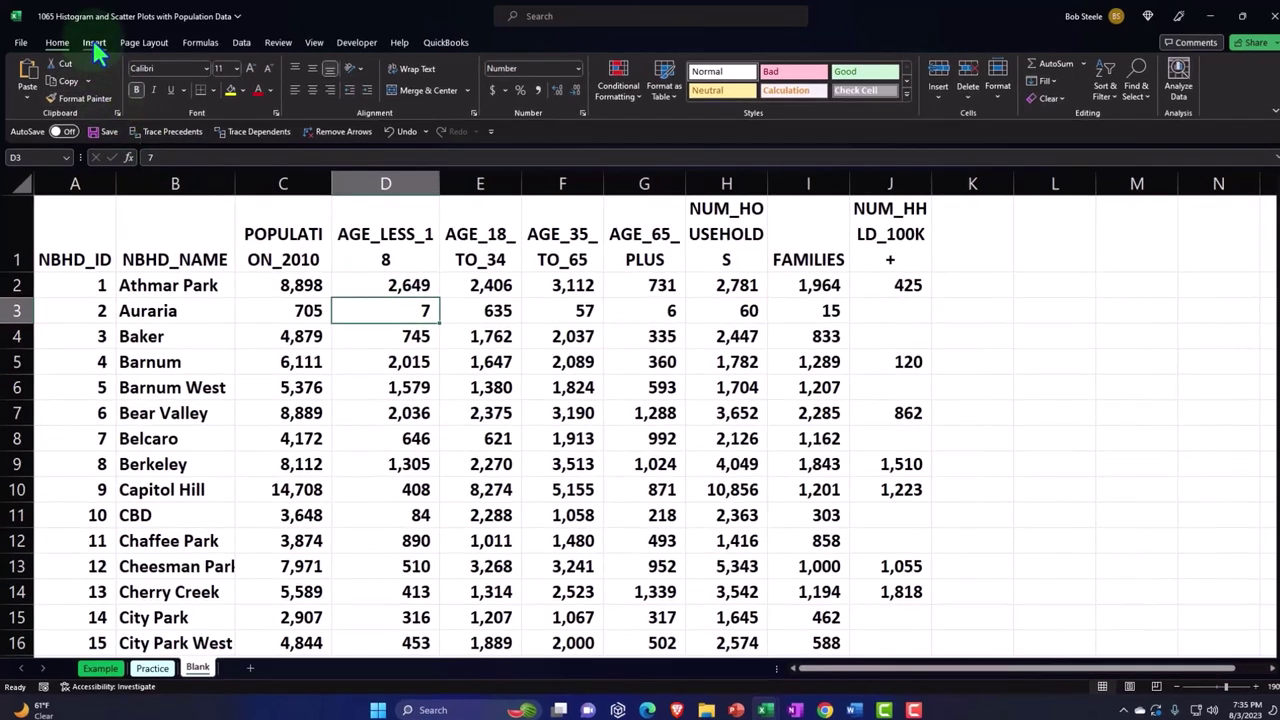
Convert the data range A1:J79 into a table with headers
left_click(94, 42)
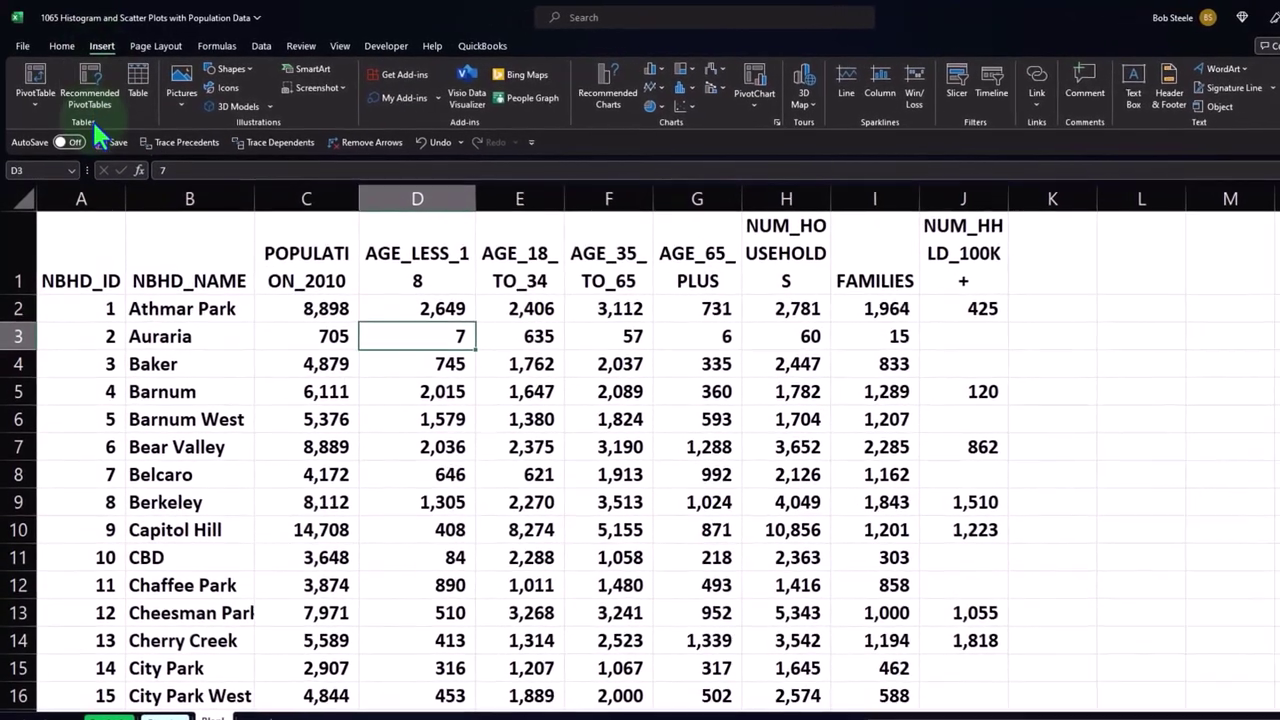
left_click(151, 67)
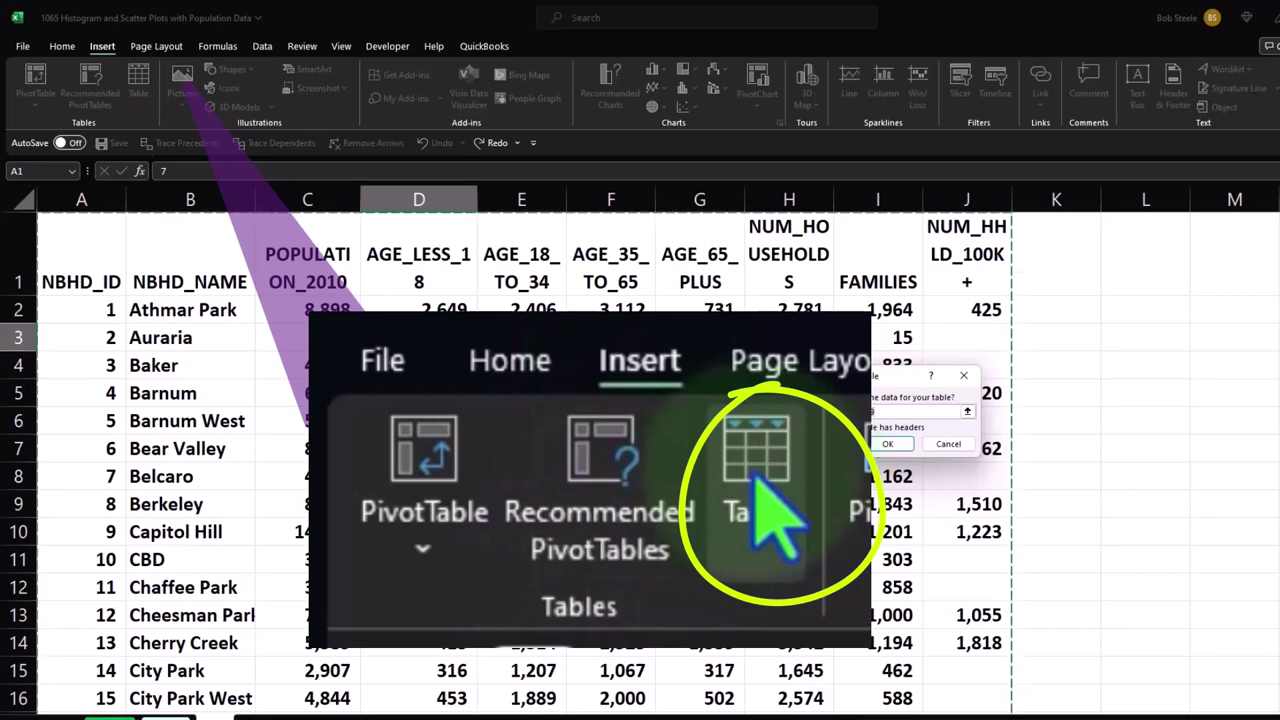
scroll(842, 510, "down", 20)
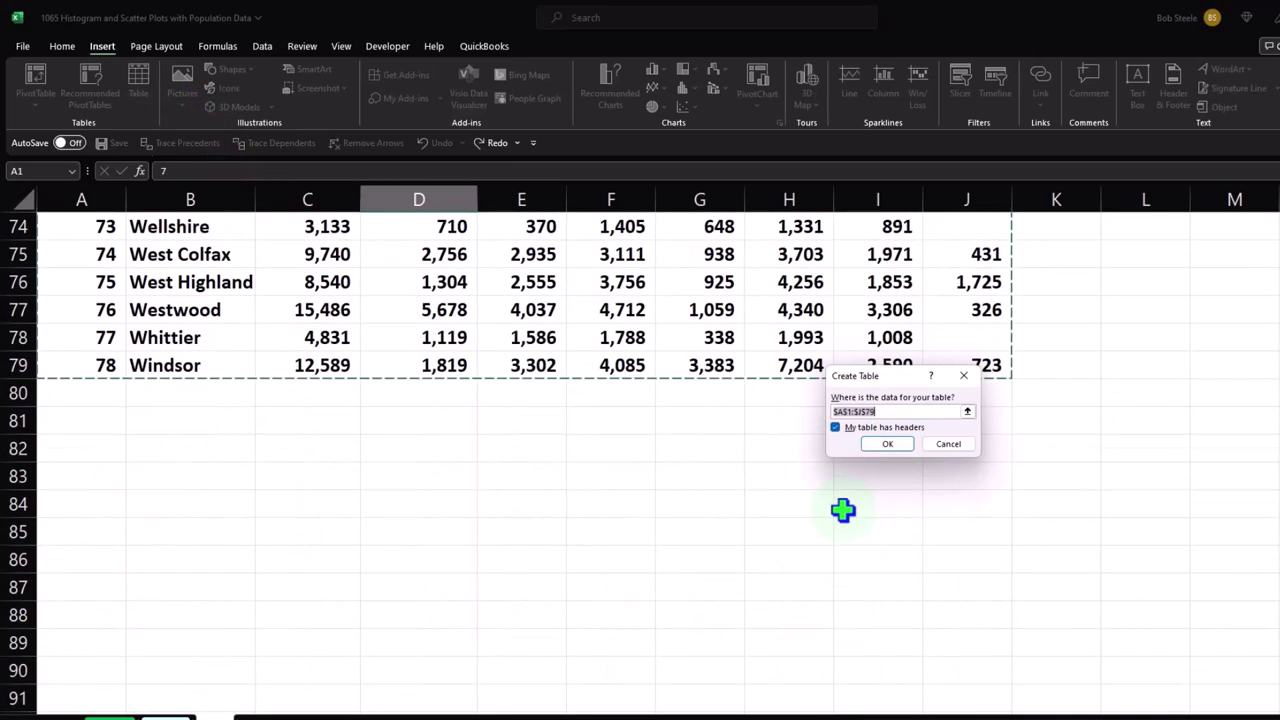
scroll(630, 520, "up", 20)
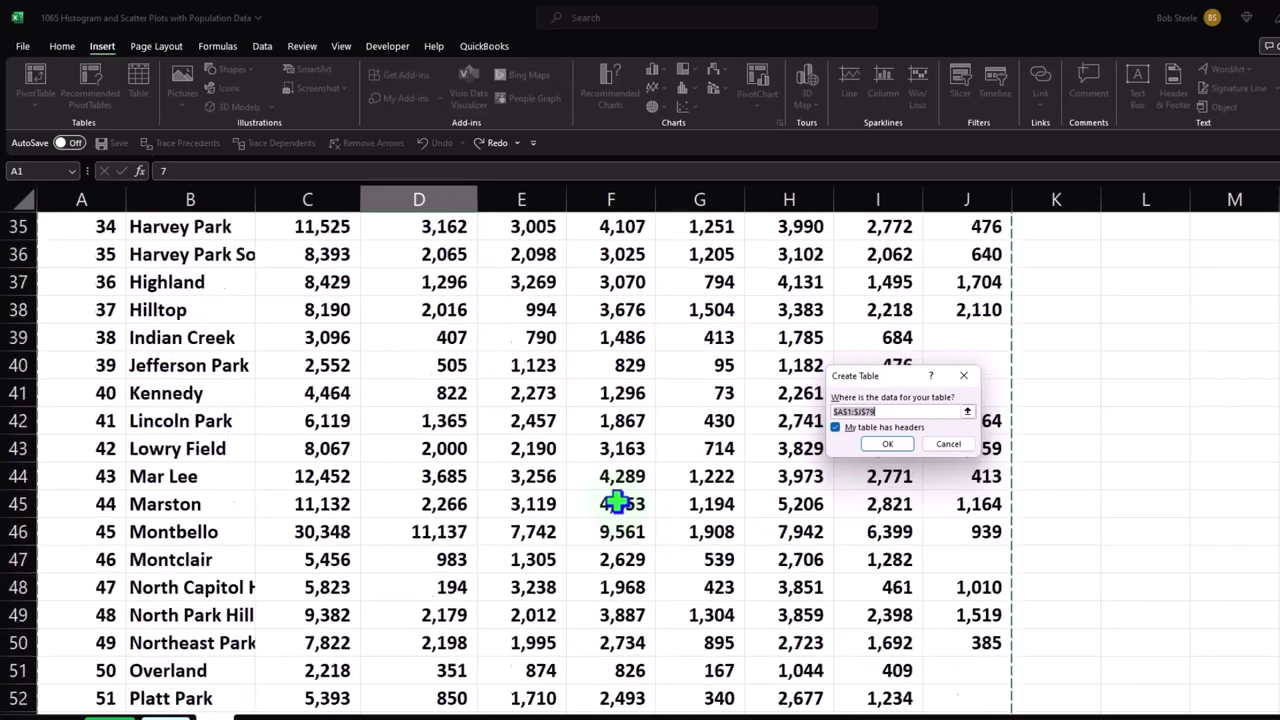
left_click(890, 446)
left_click(497, 398)
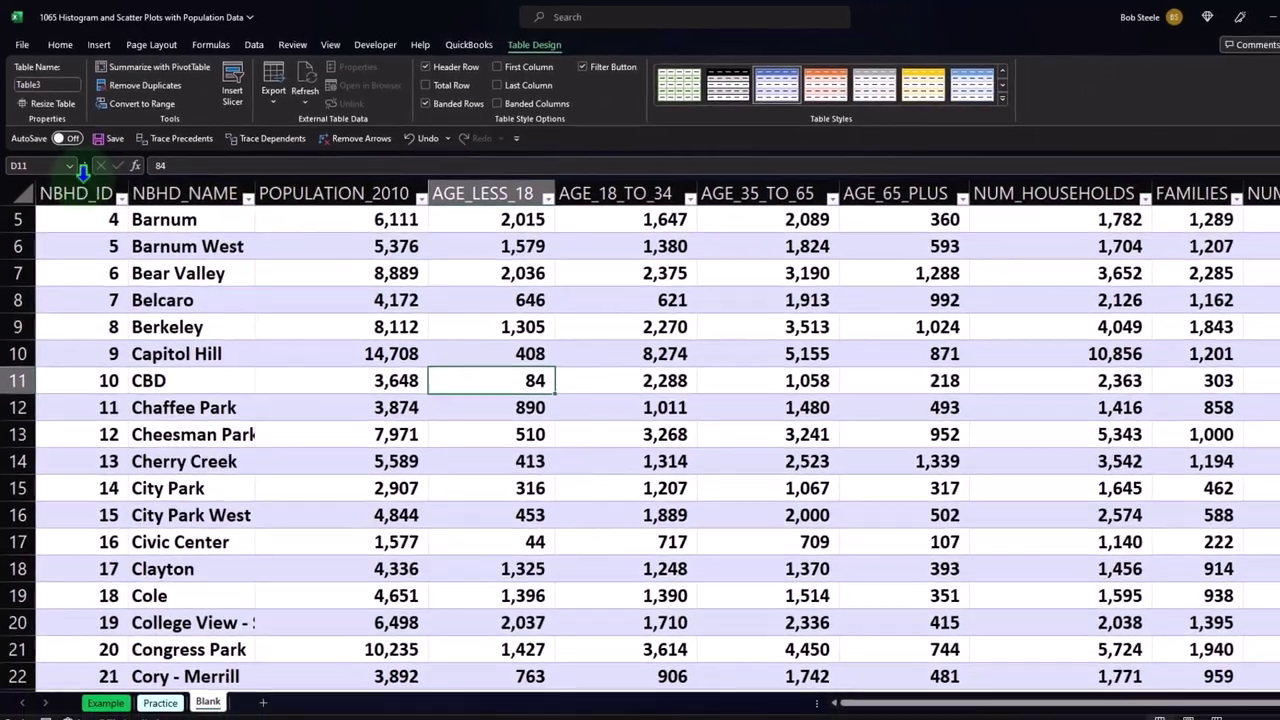
left_click_drag(94, 191, 995, 180)
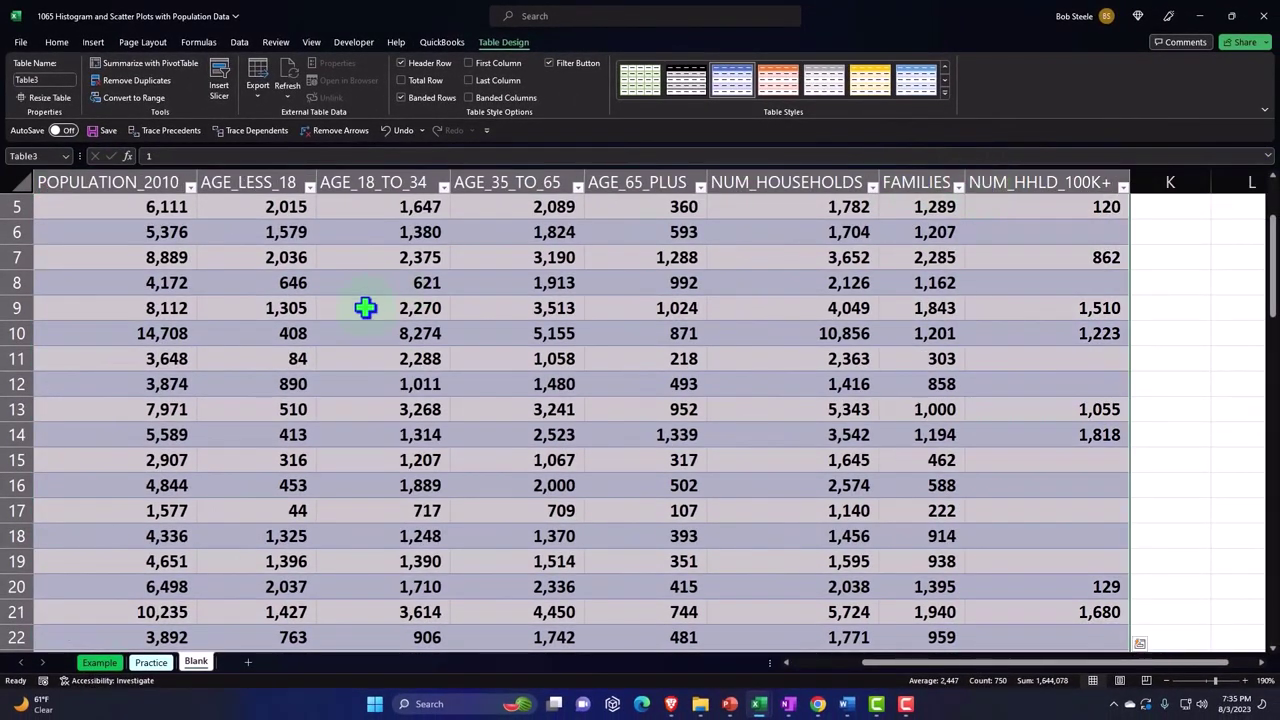
left_click(366, 306)
scroll(180, 323, "up", 2)
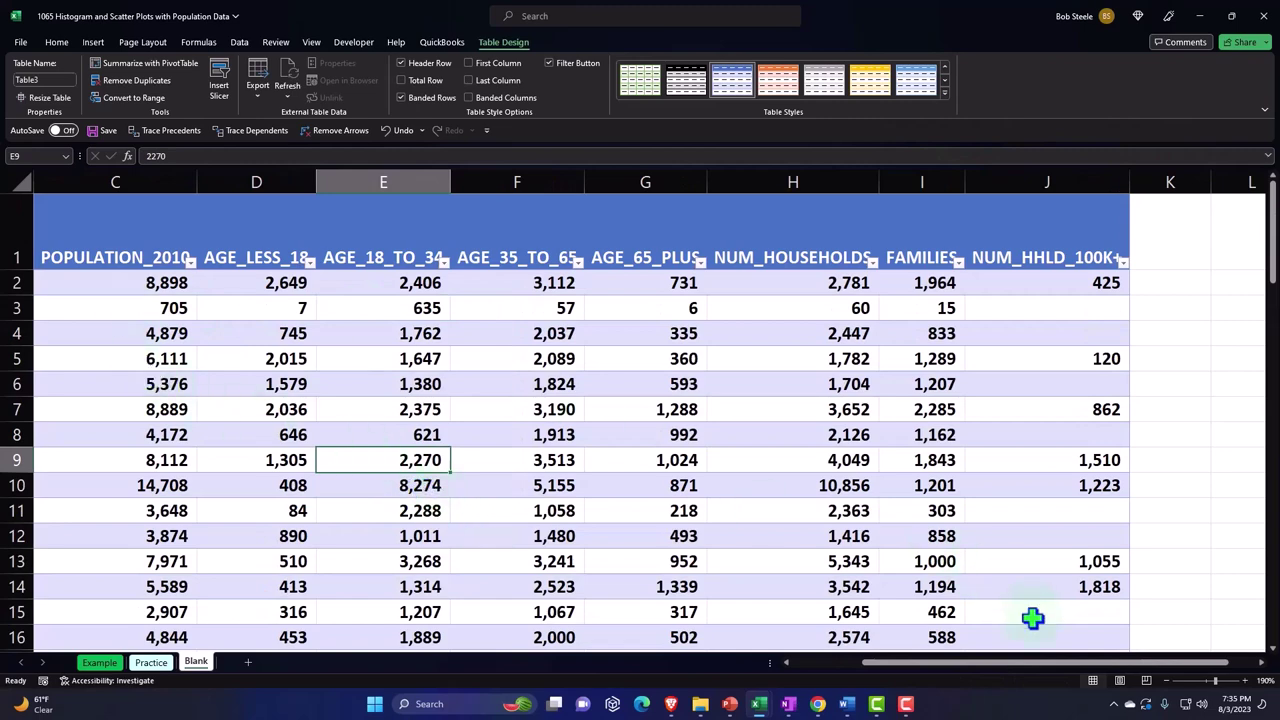
scroll(1010, 664, "left", 2)
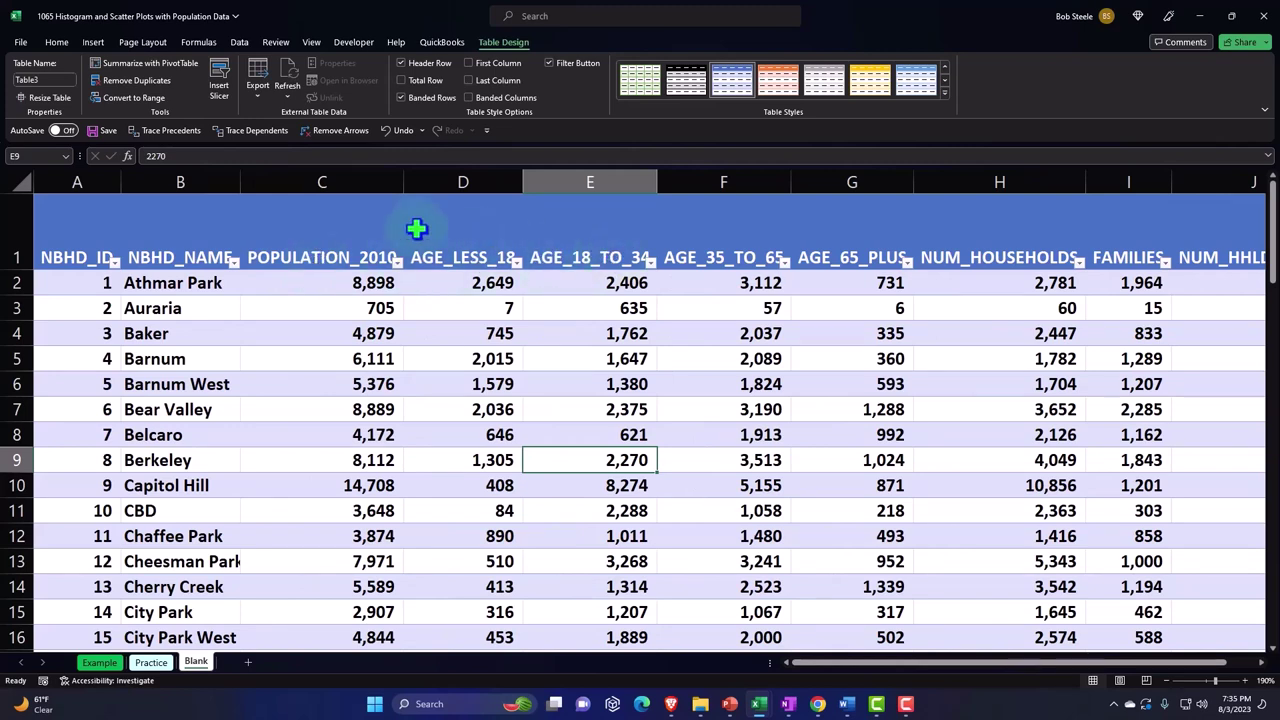
Narrow columns A through J to one equal width so the long table headers wrap onto several lines
left_click_drag(95, 181, 1222, 199)
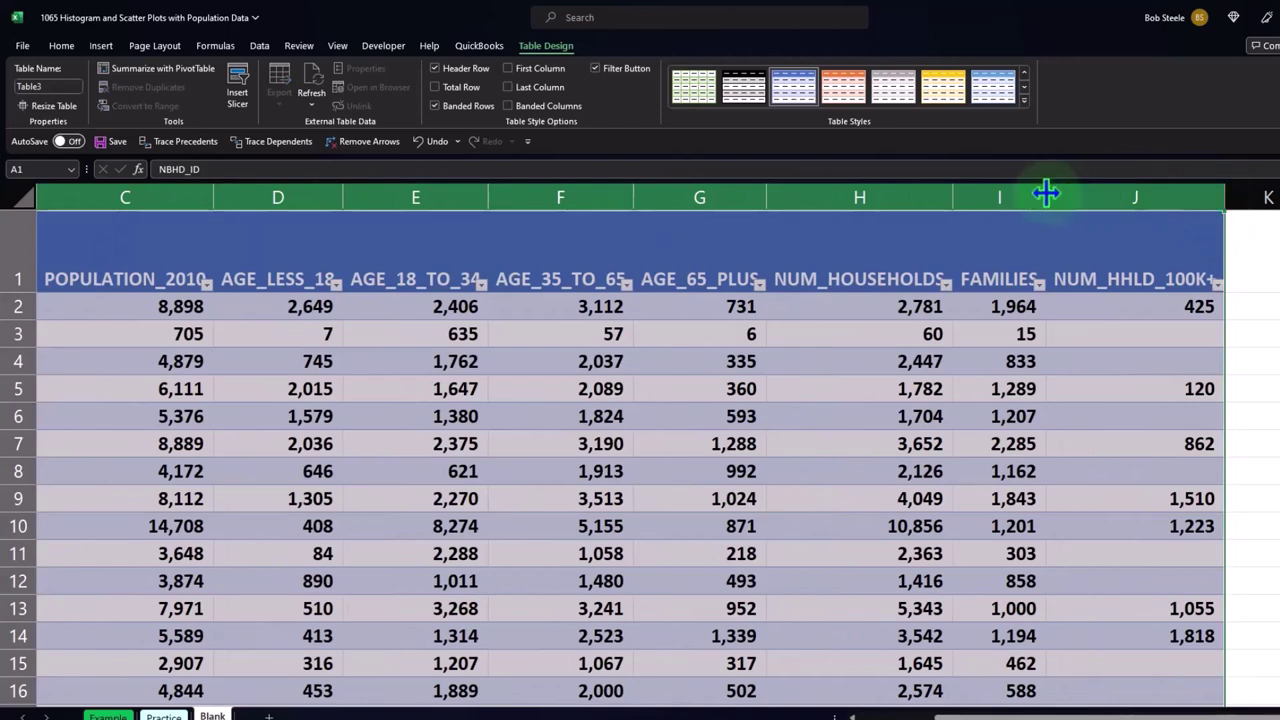
left_click_drag(956, 196, 920, 200)
left_click_drag(808, 200, 786, 200)
left_click_drag(707, 196, 686, 196)
left_click_drag(603, 200, 580, 200)
left_click(563, 303)
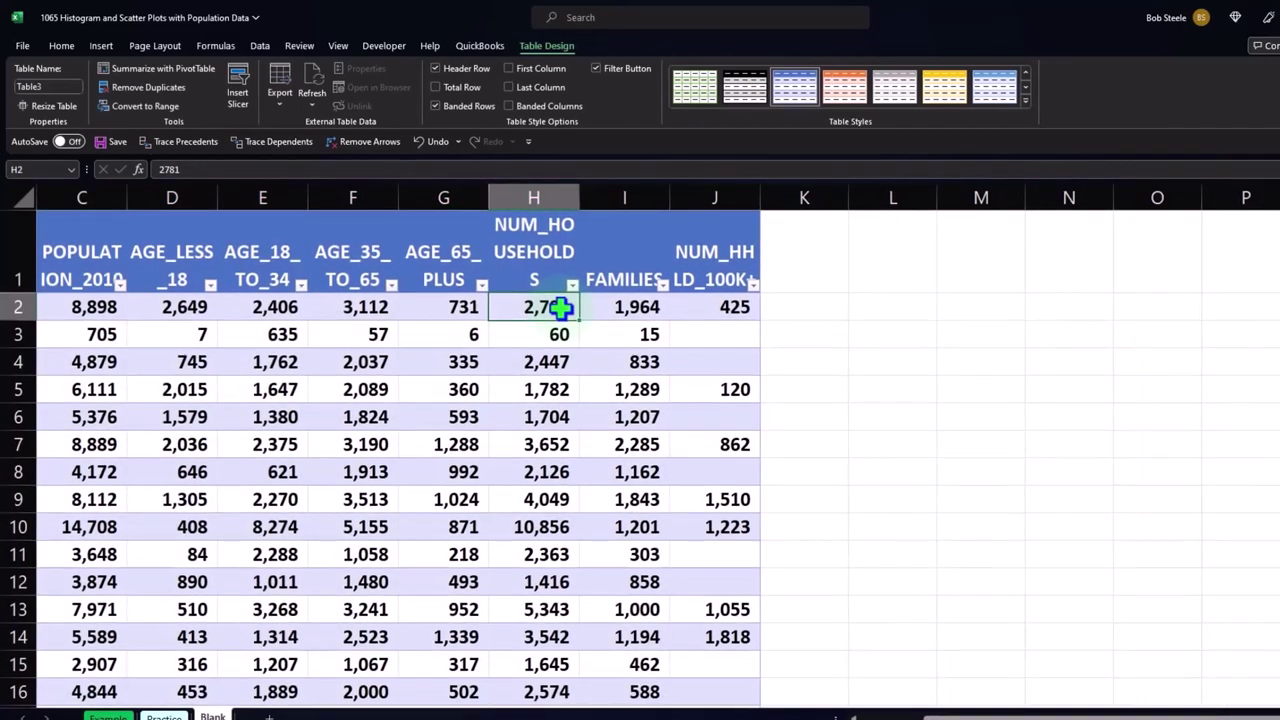
Narrow the NBHD_ID column on its own until its header wraps onto two lines
key("Left")
key("Left")
key("Left")
key("Left")
key("Left")
key("Left")
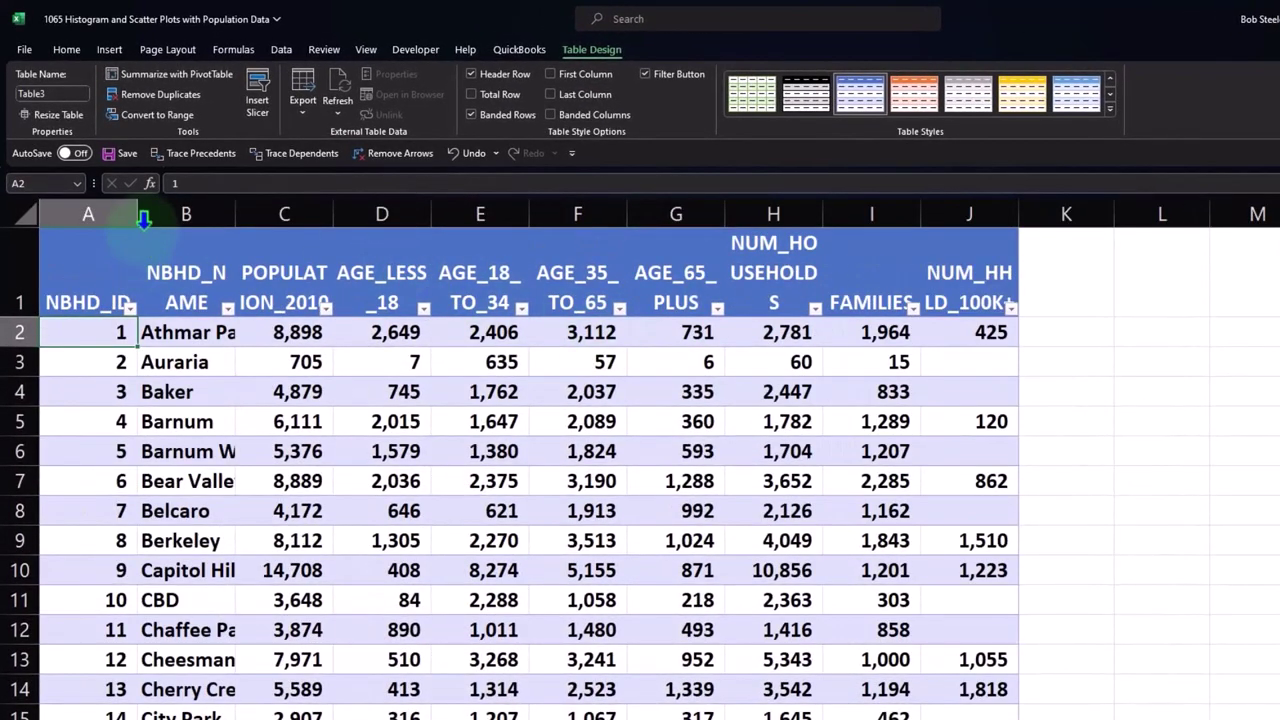
left_click_drag(137, 212, 108, 233)
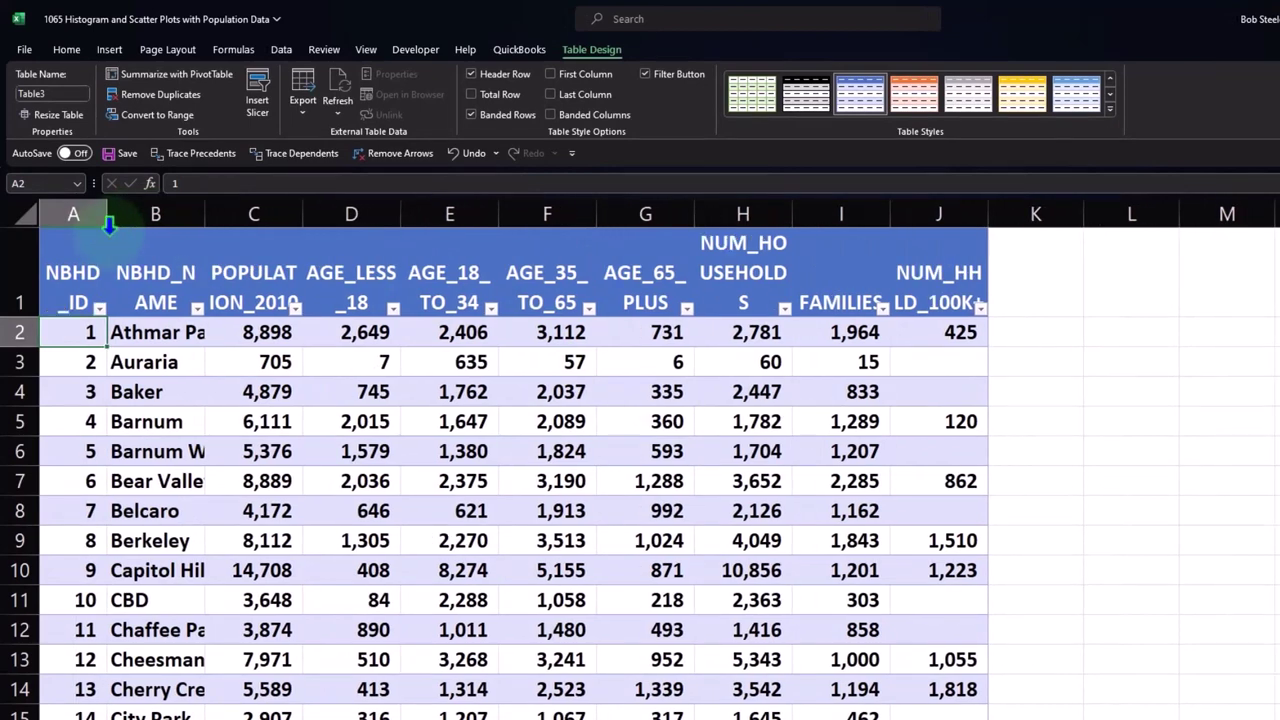
left_click(107, 226)
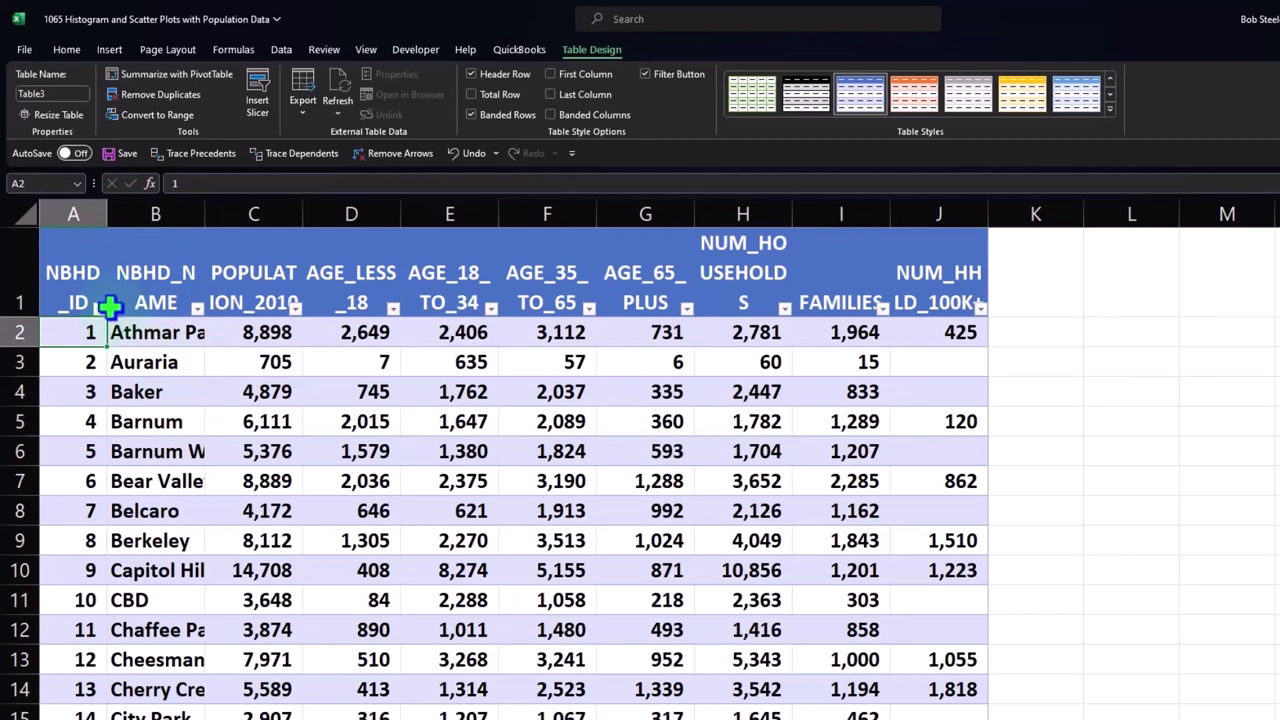
Review the table's header cells one by one from NBHD_NAME in B1 to NUM_HHLD_100K+ in J1
left_click(153, 287)
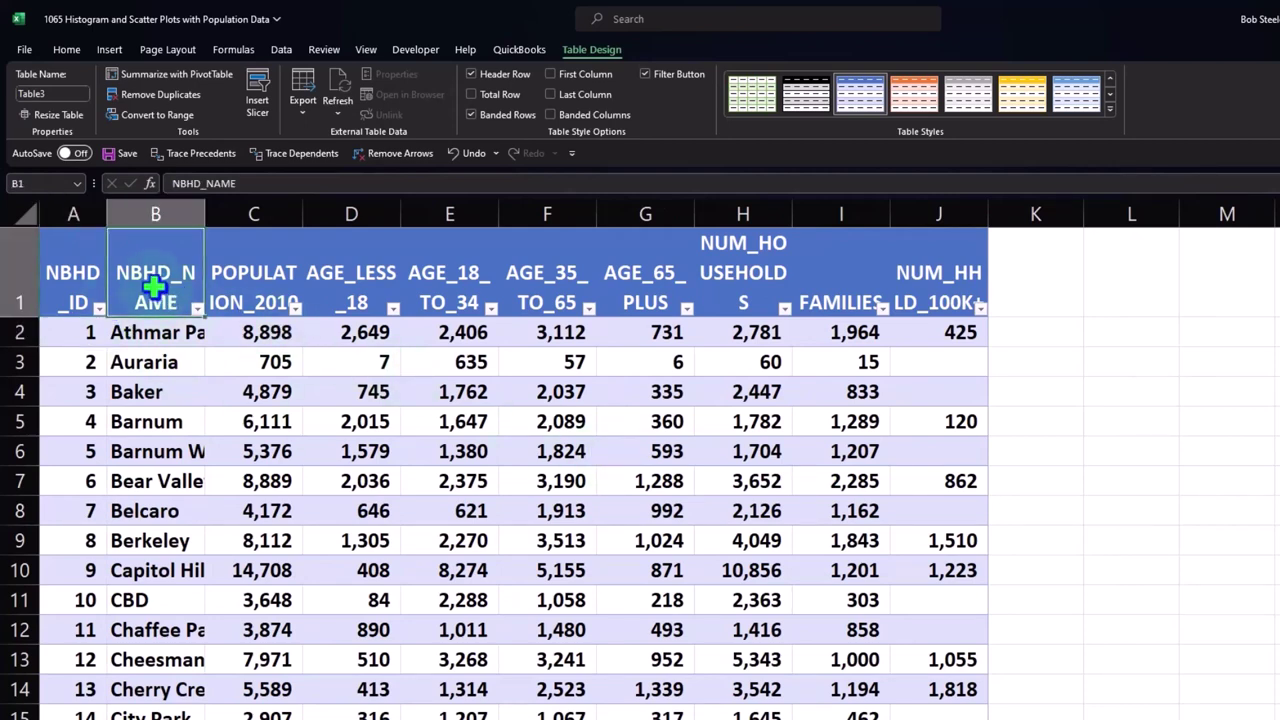
key("Right")
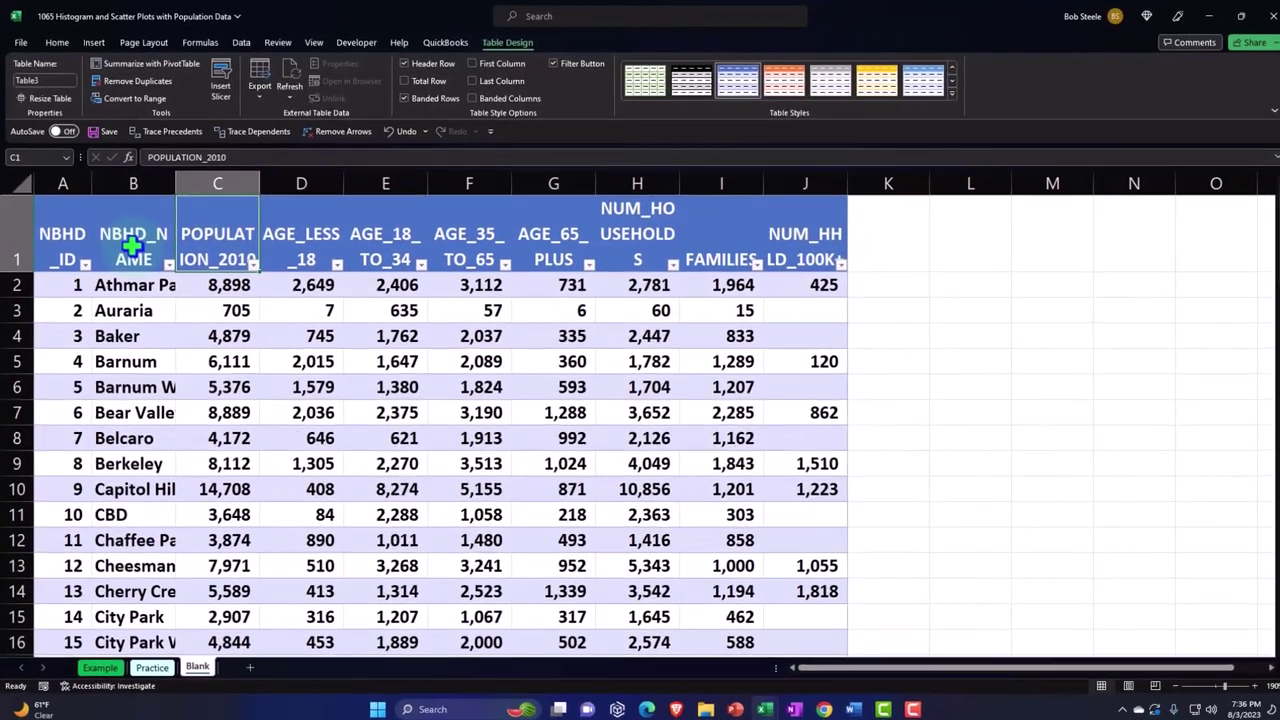
key("Right")
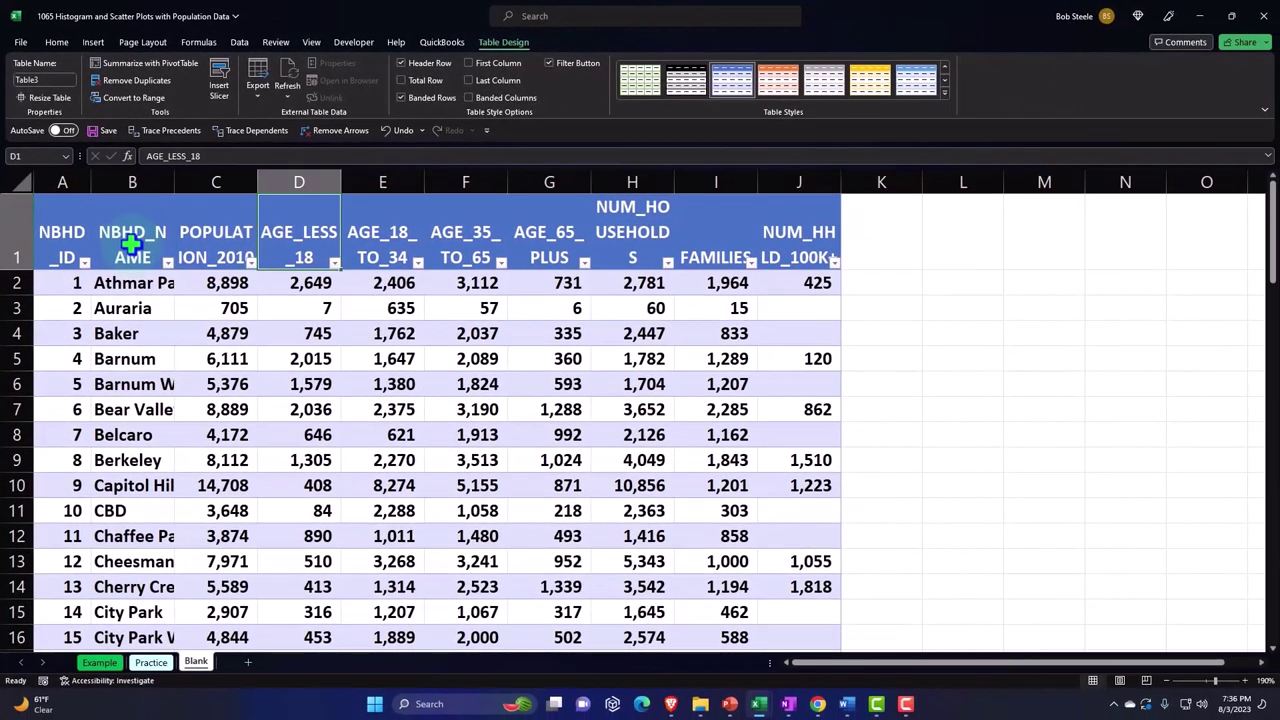
key("Right")
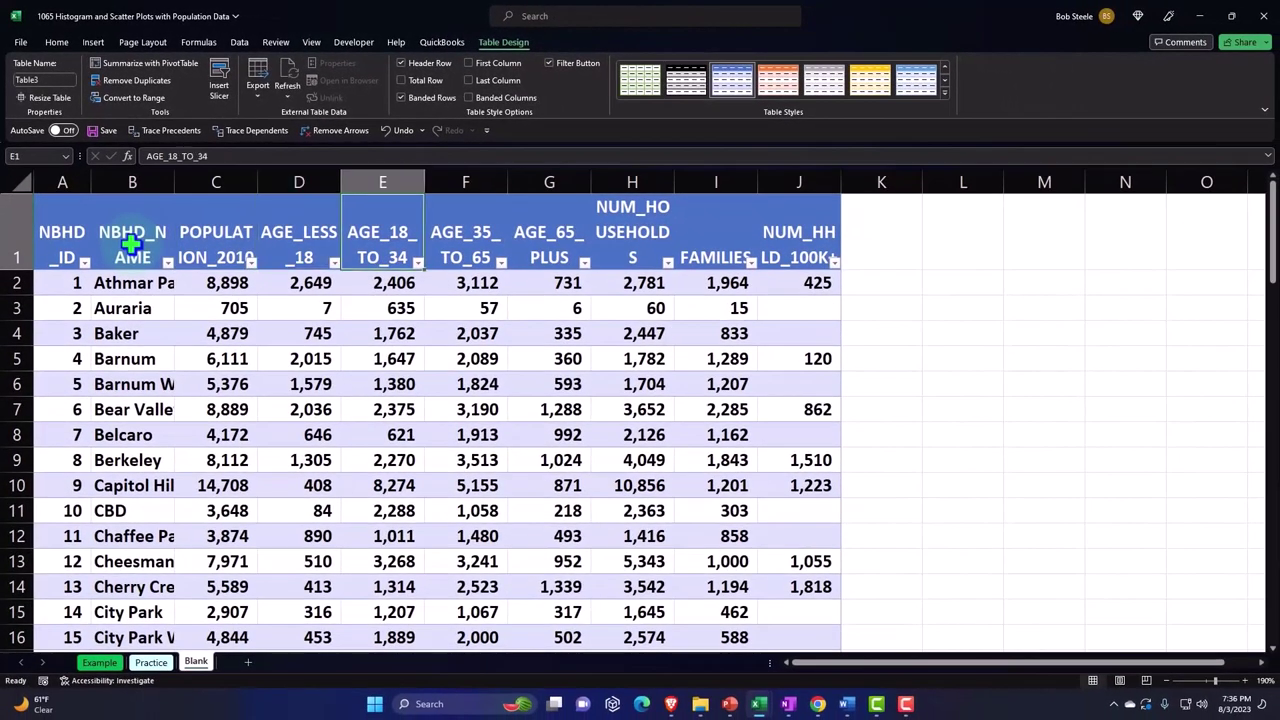
key("Right")
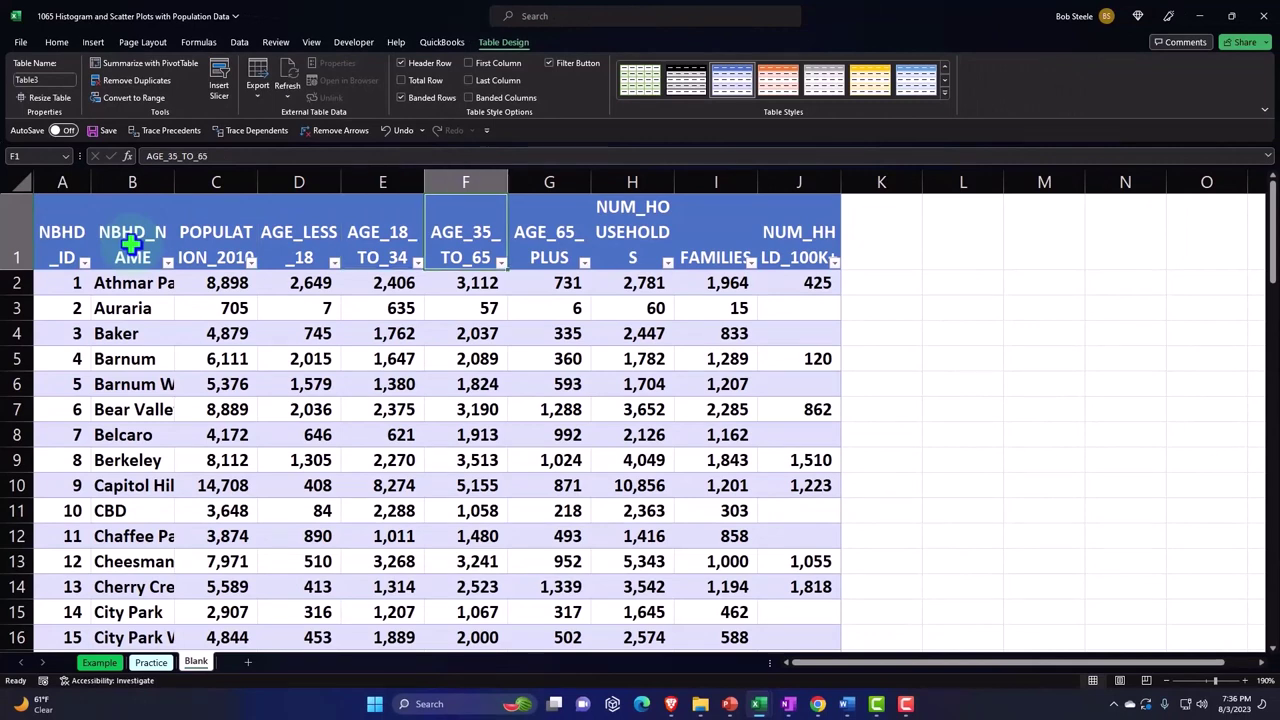
key("Right")
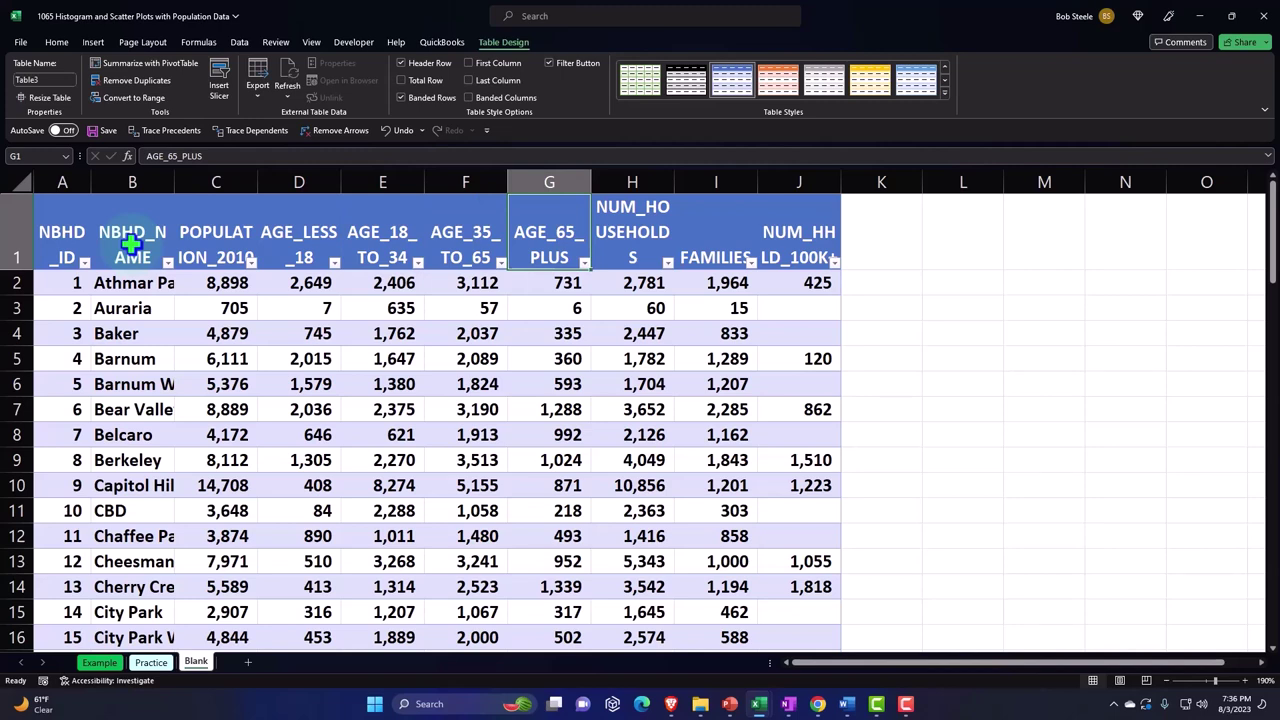
key("Right")
key("Right")
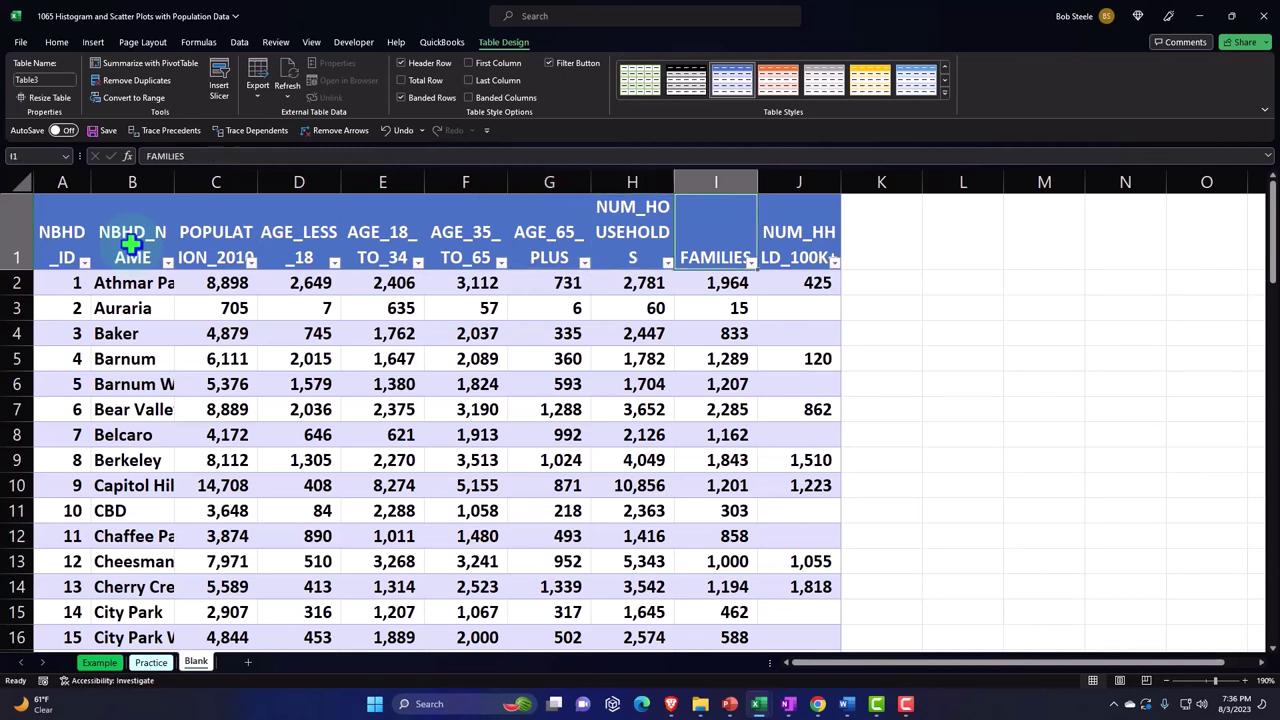
key("Right")
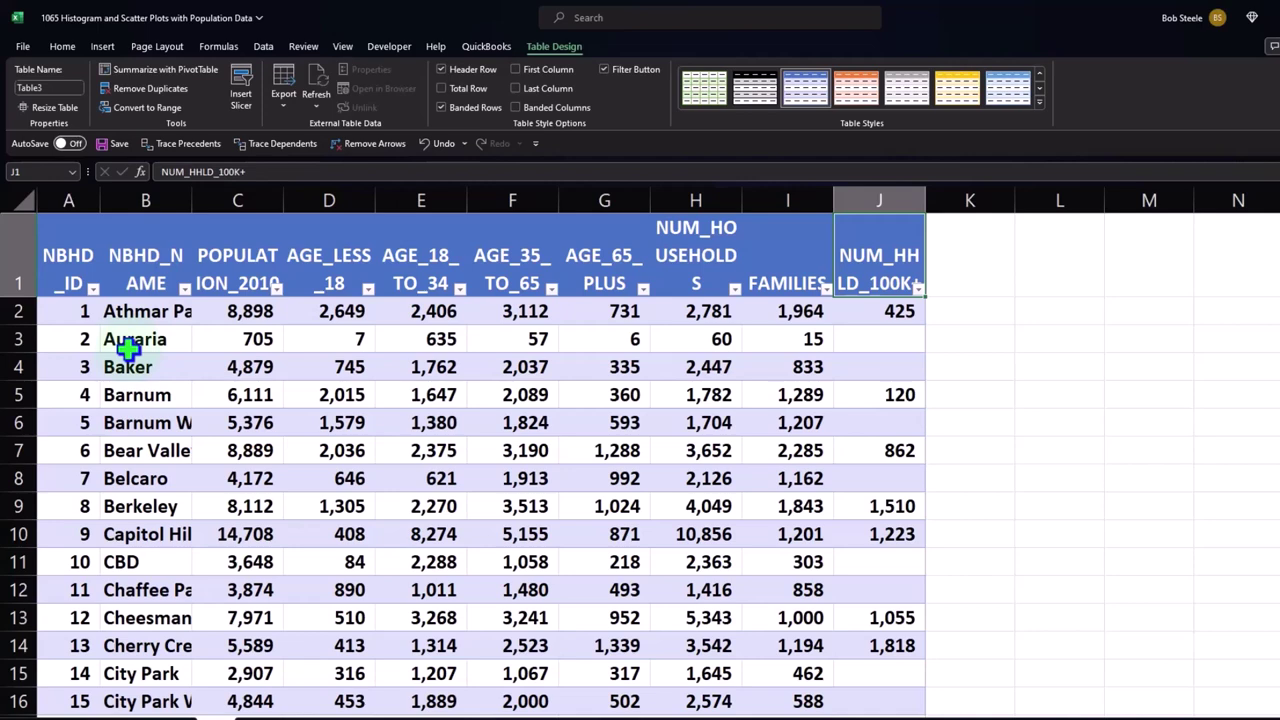
Sort the table by NBHD_NAME from A to Z
left_click(184, 291)
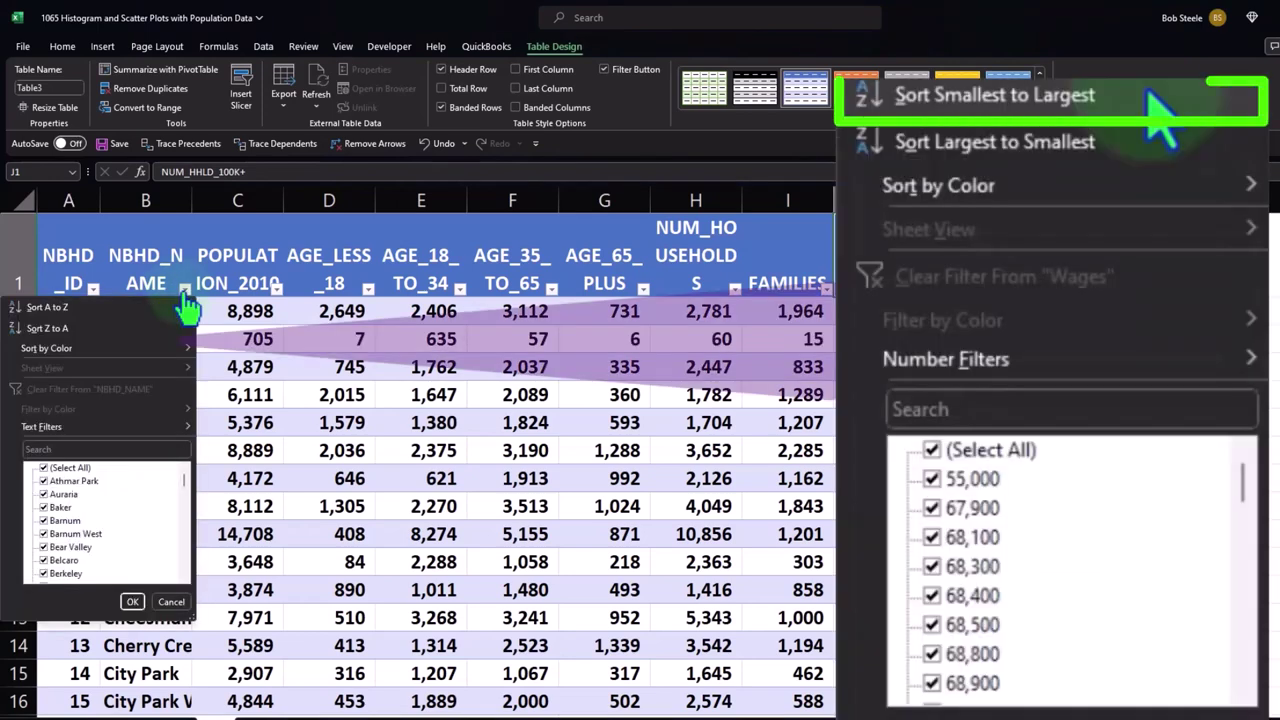
left_click(170, 305)
left_click(166, 338)
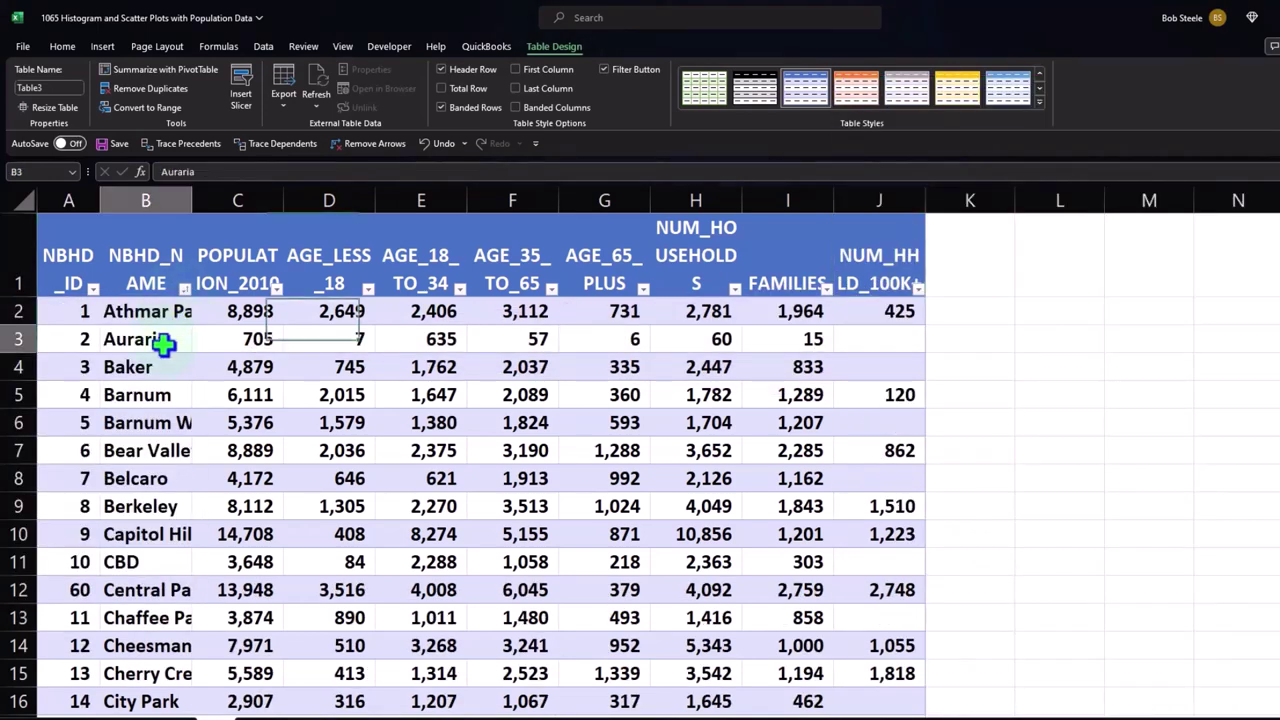
Examine the order of the neighborhood names in the NBHD_NAME column
key("Down")
key("Down")
key("Down")
key("Down")
key("Down")
key("Down")
key("Down")
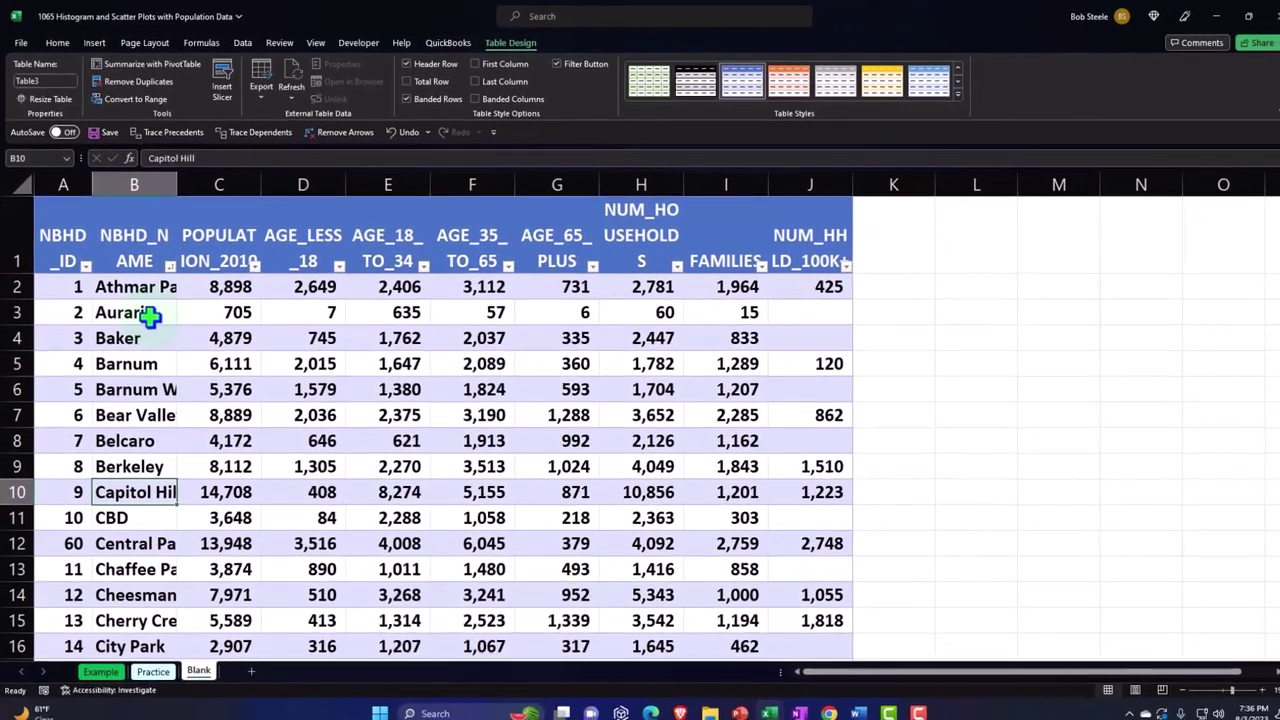
key("Up")
key("Up")
key("Up")
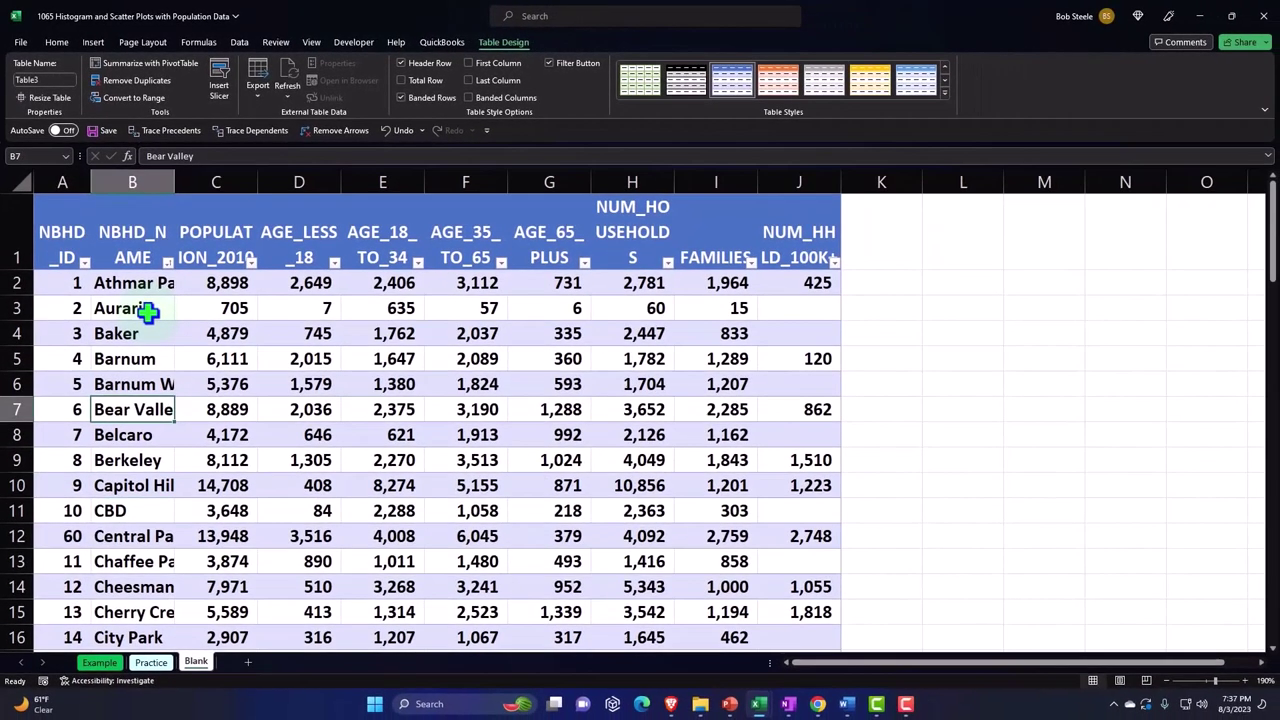
Sort the table by POPULATION_2010, first from smallest to largest and finally from largest to smallest
left_click(251, 262)
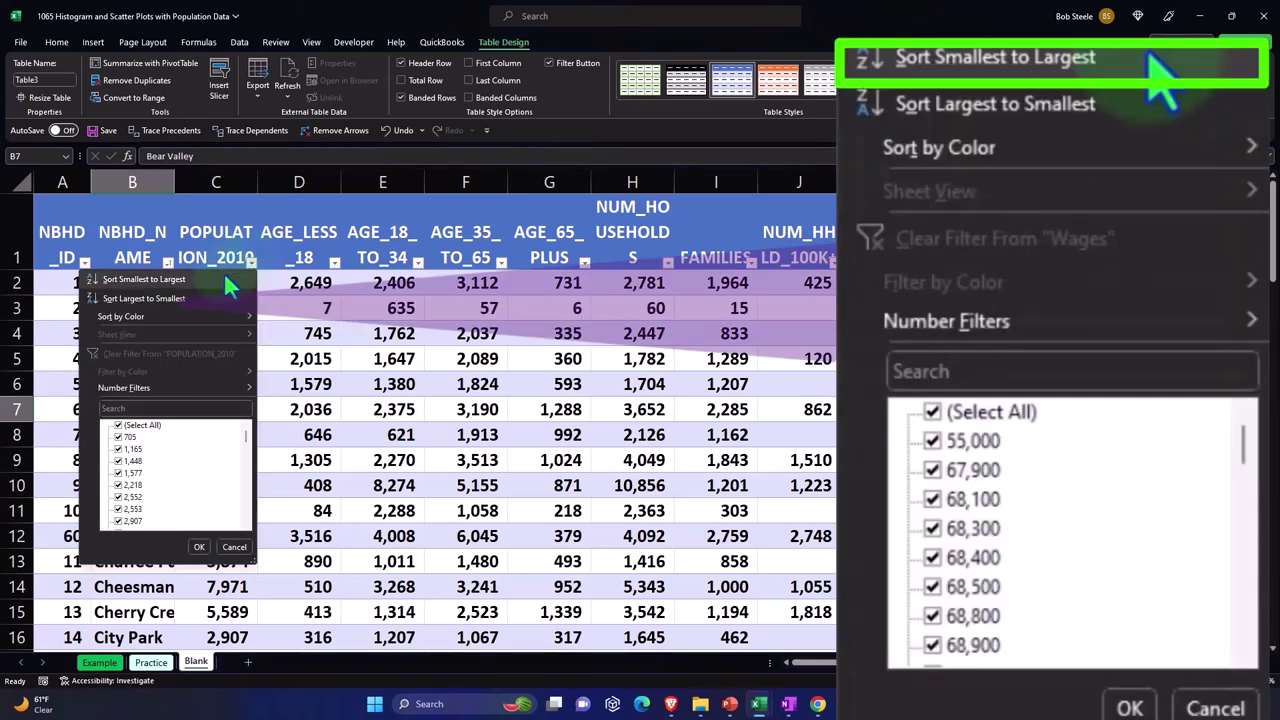
left_click(226, 271)
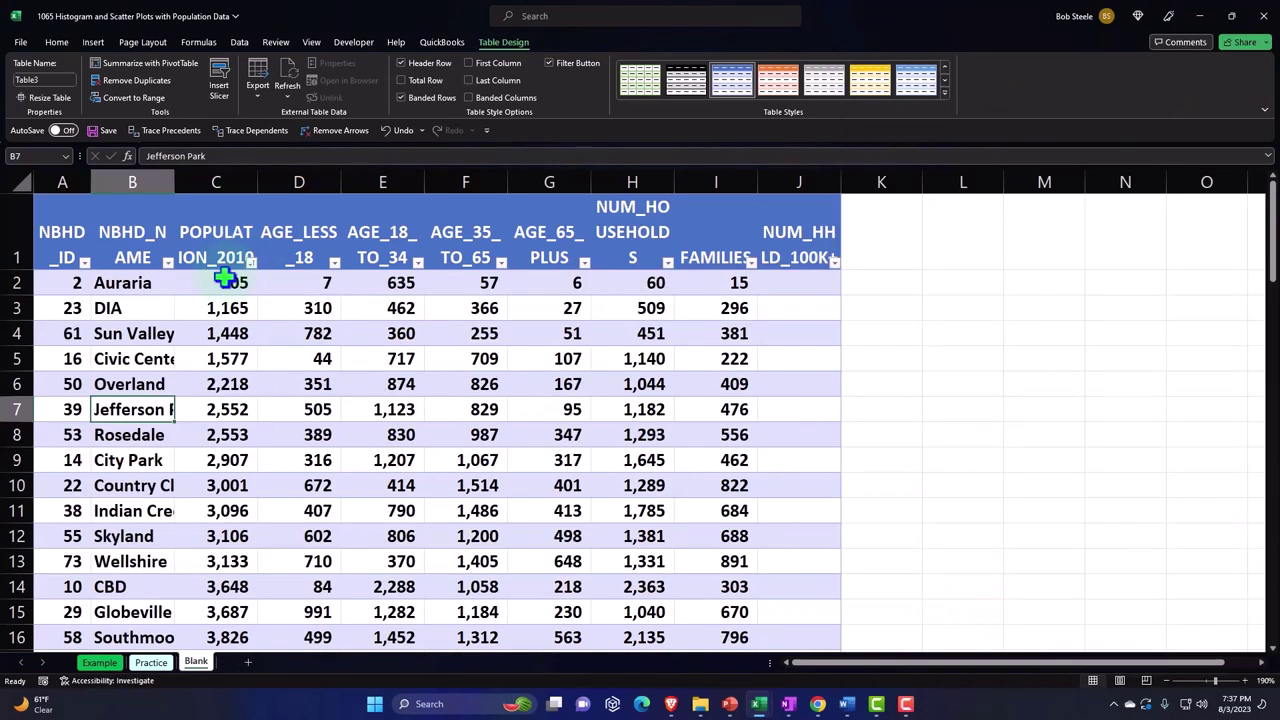
left_click(251, 264)
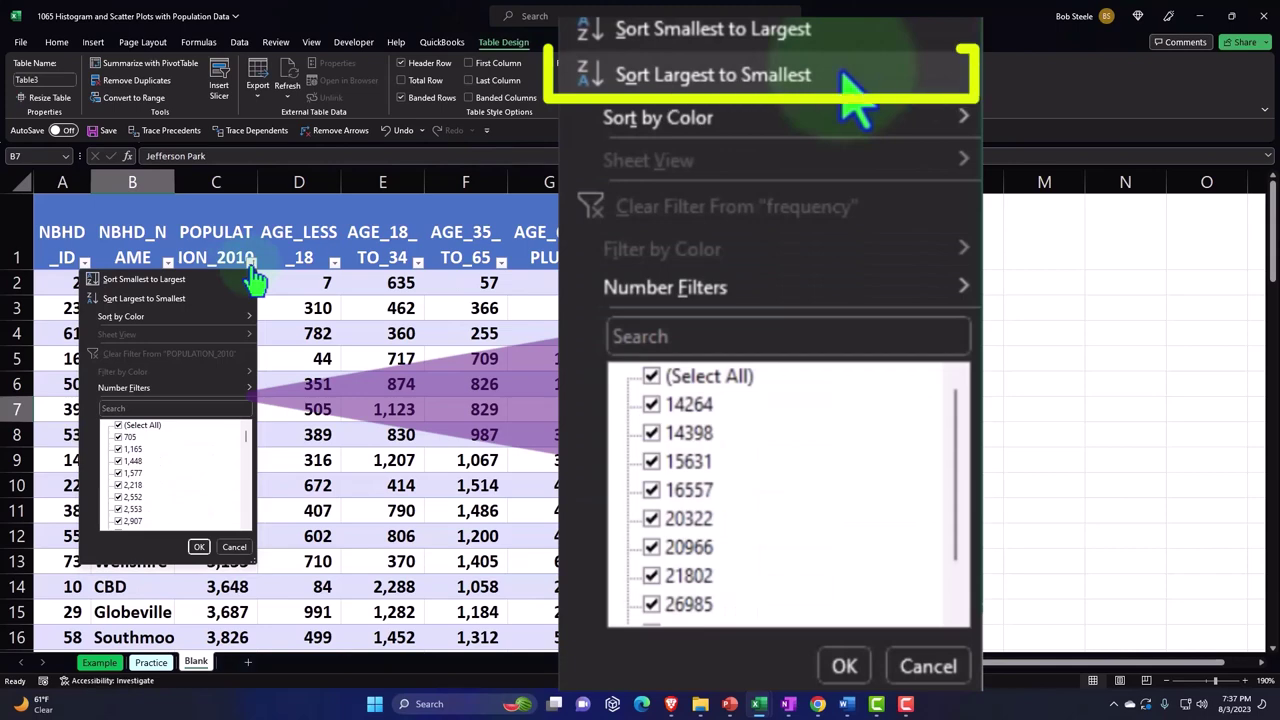
left_click(214, 299)
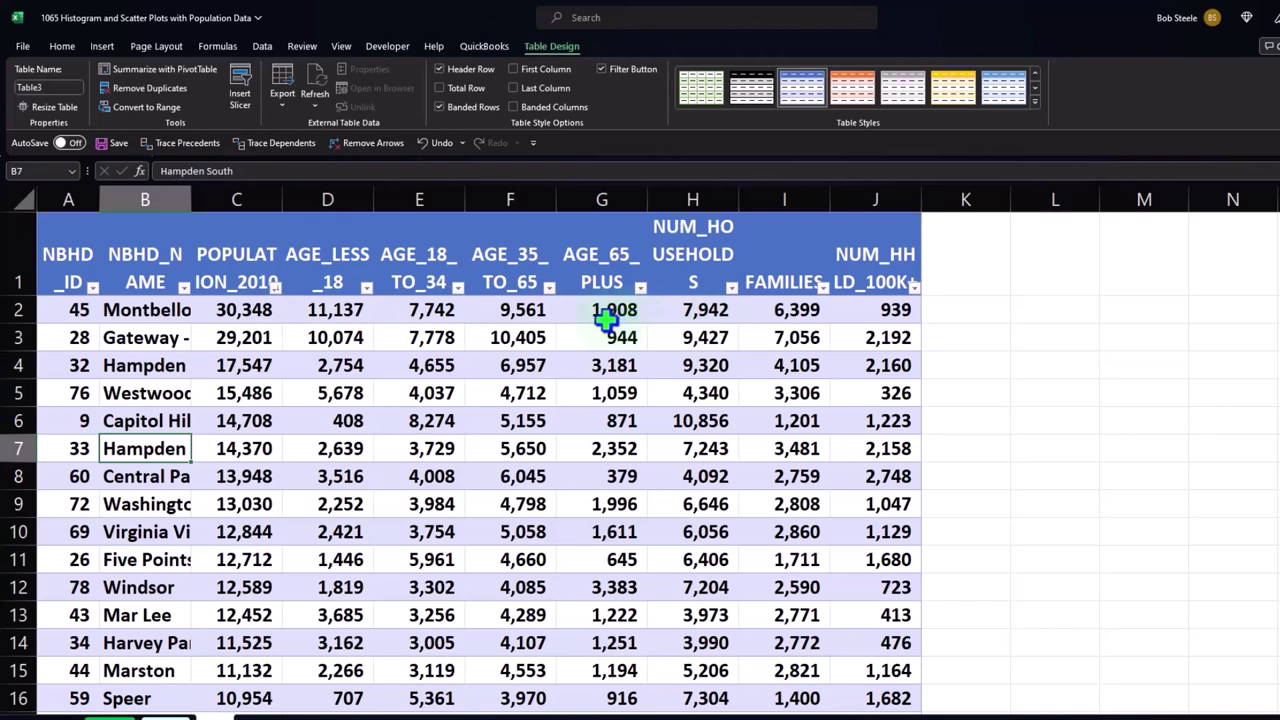
Insert a histogram of the POPULATION_2010 column, header included, and place it beside the table starting at column K
left_click(250, 207)
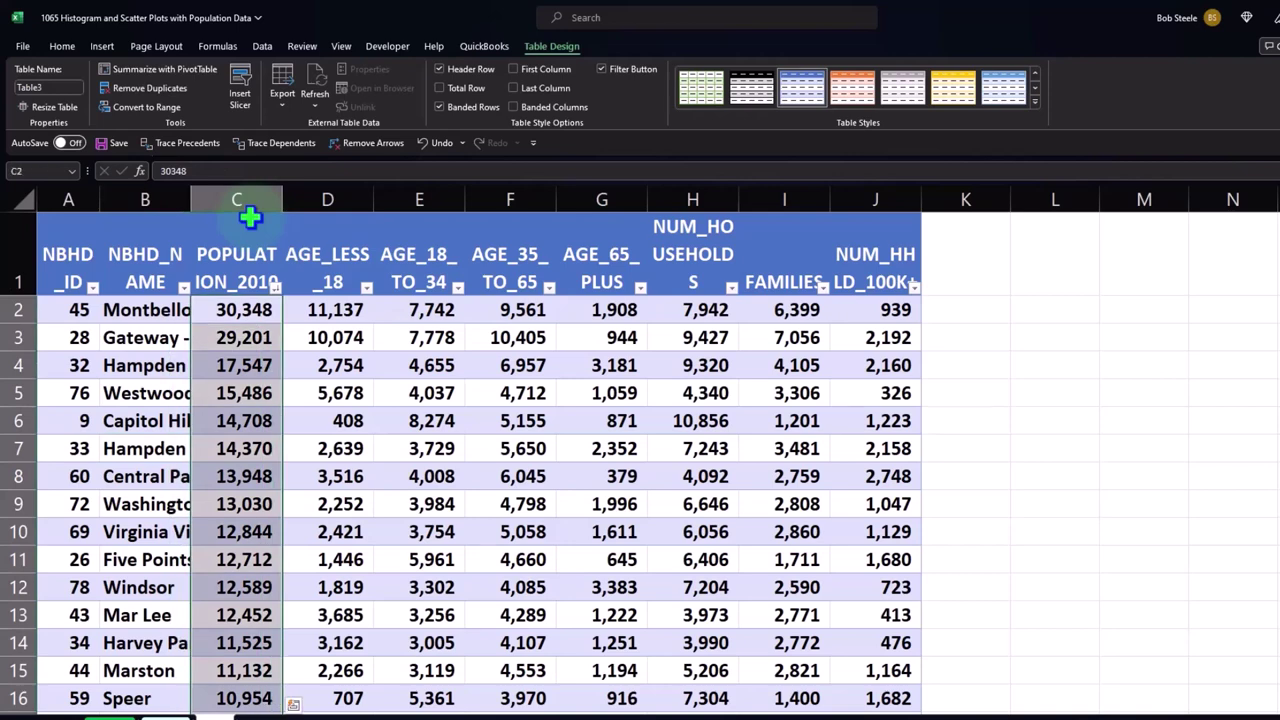
left_click(240, 281)
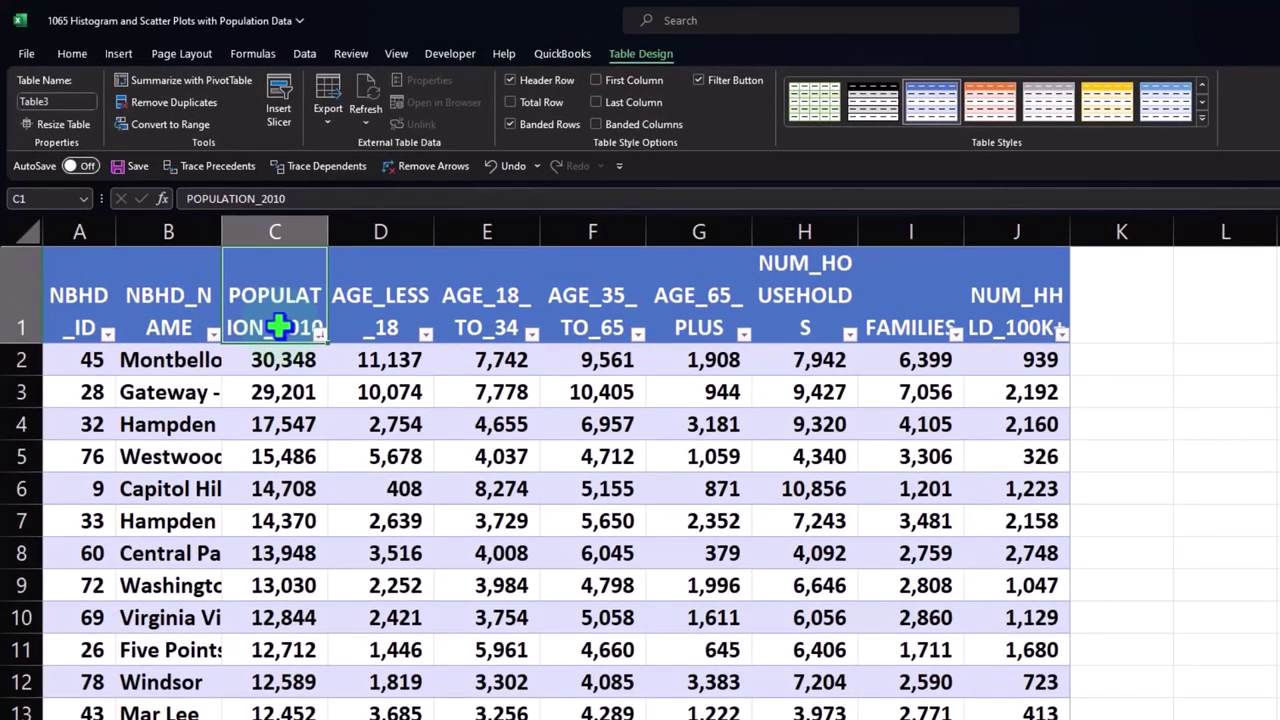
key("ctrl+shift+Down")
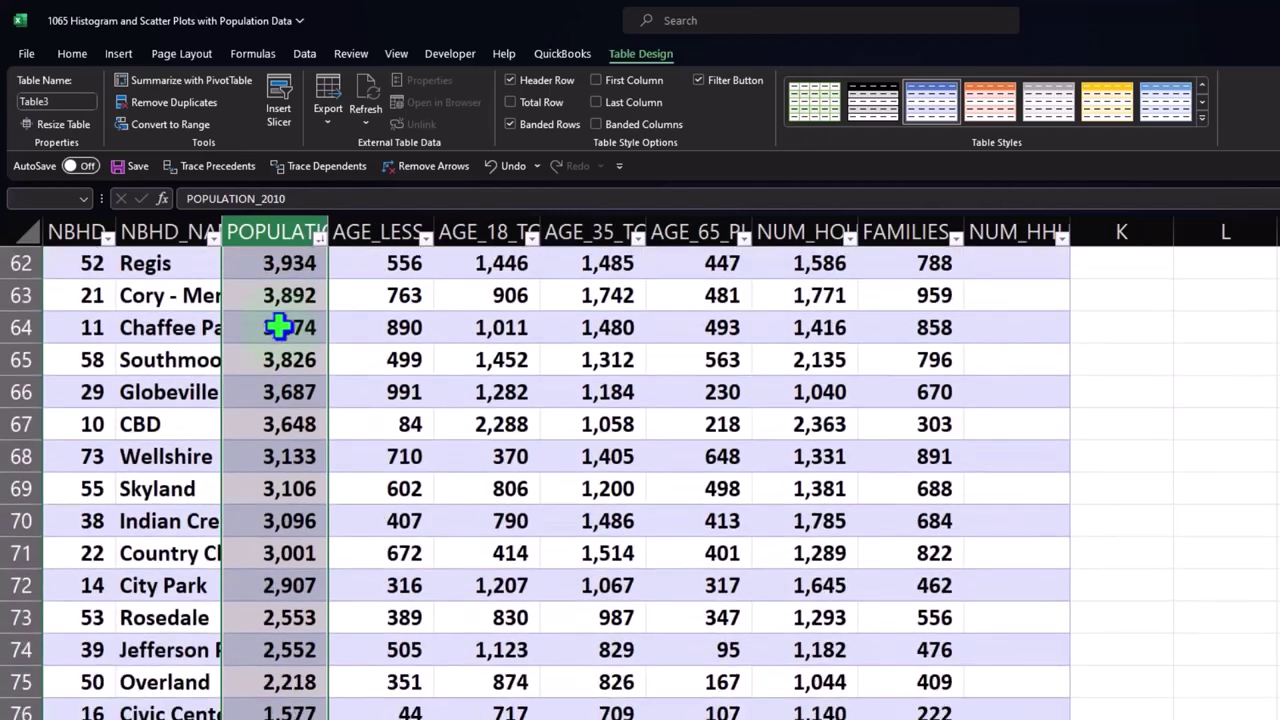
scroll(505, 483, "down", 2)
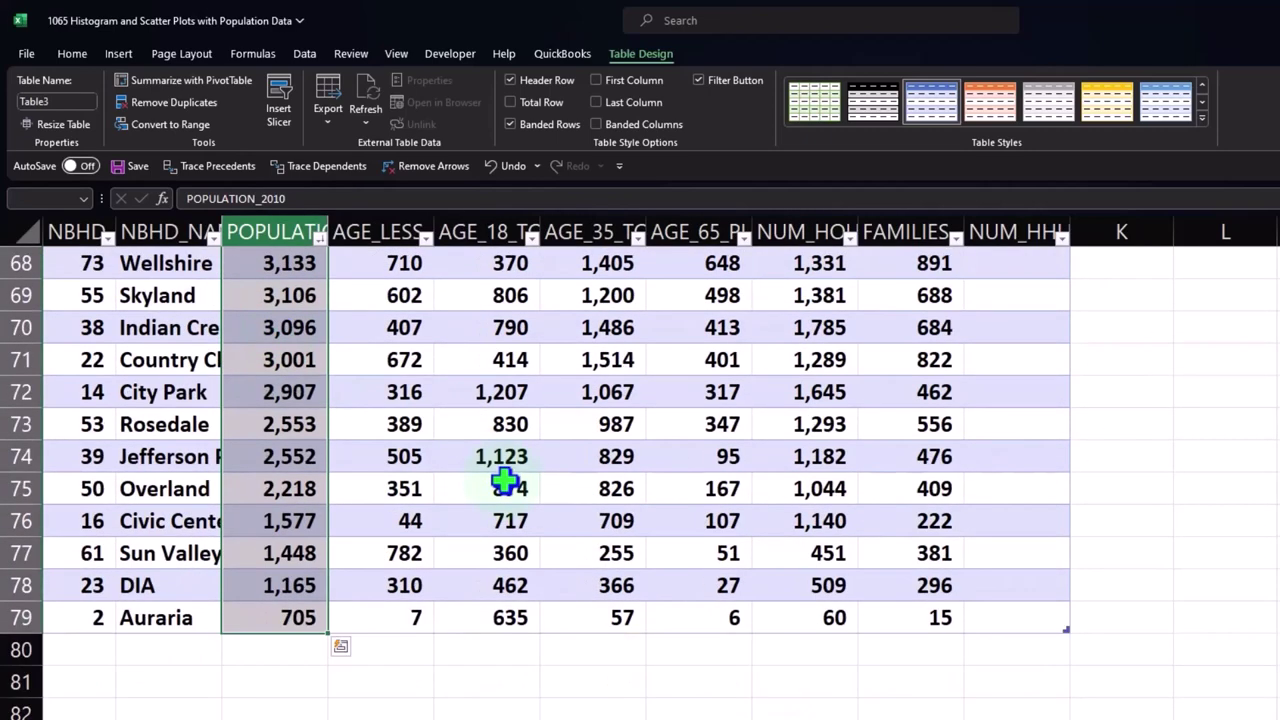
key("ctrl+q")
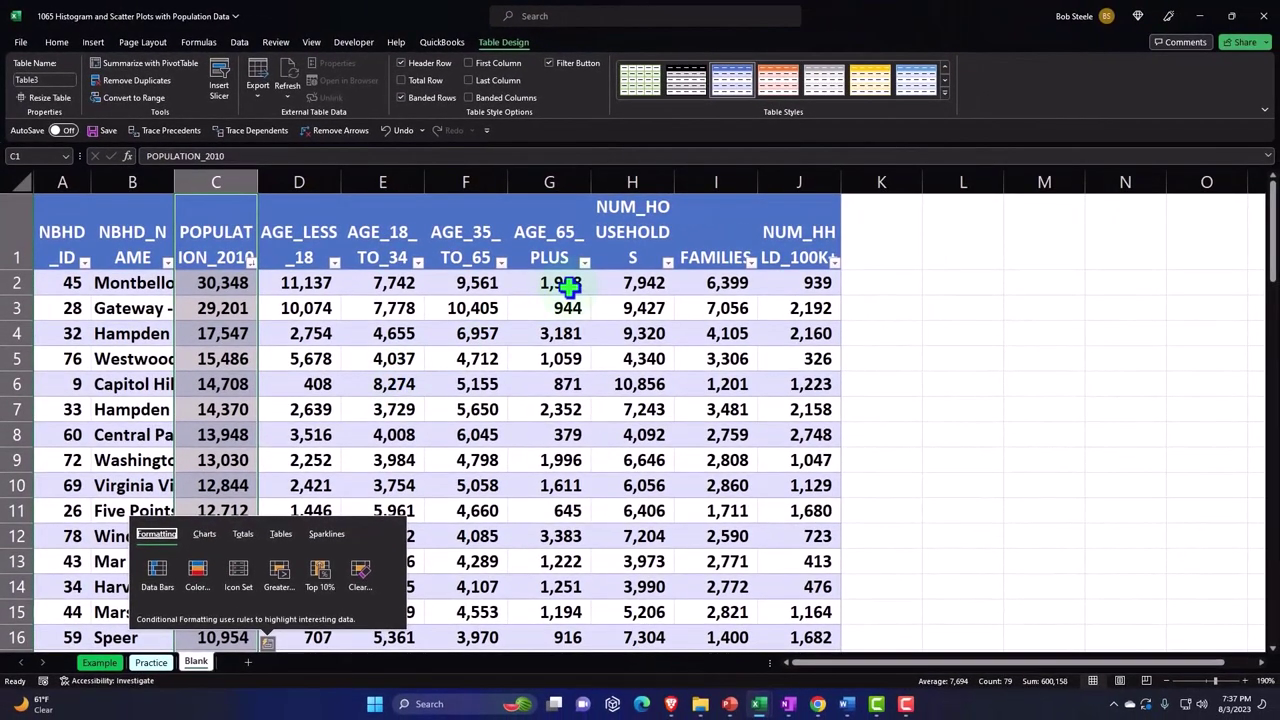
left_click(93, 42)
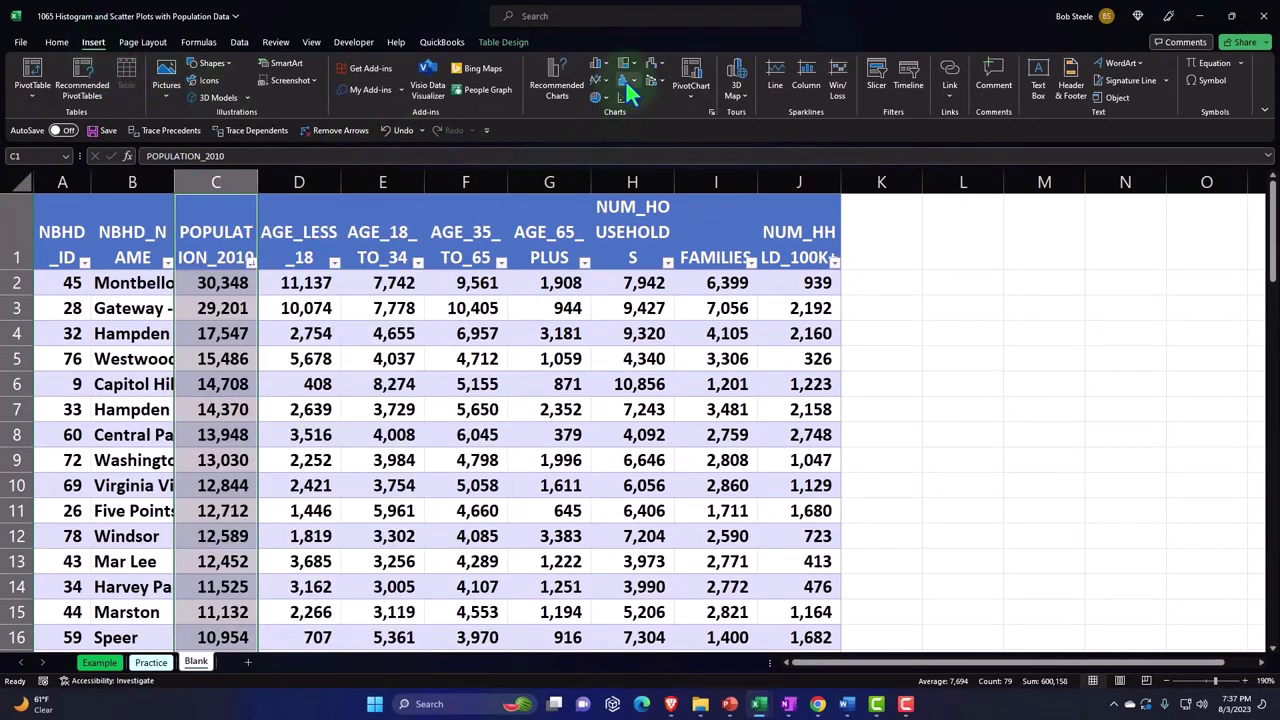
left_click(625, 79)
left_click(628, 140)
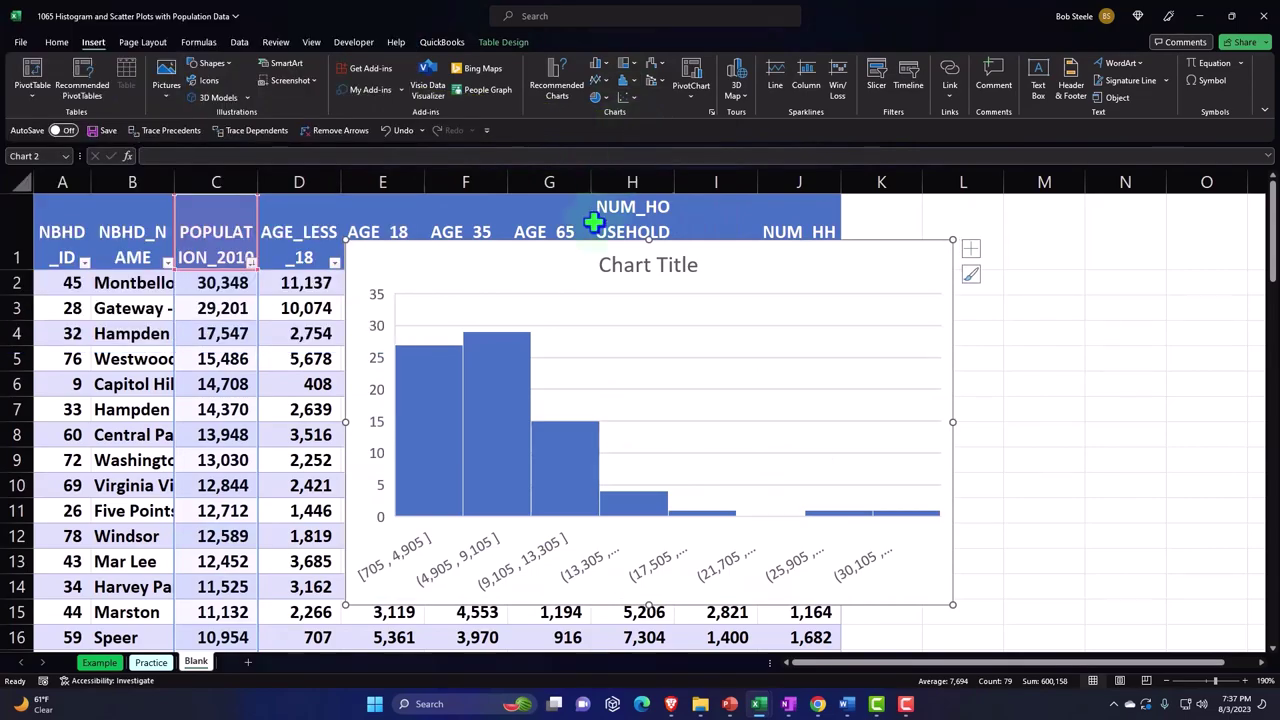
left_click_drag(437, 269, 931, 234)
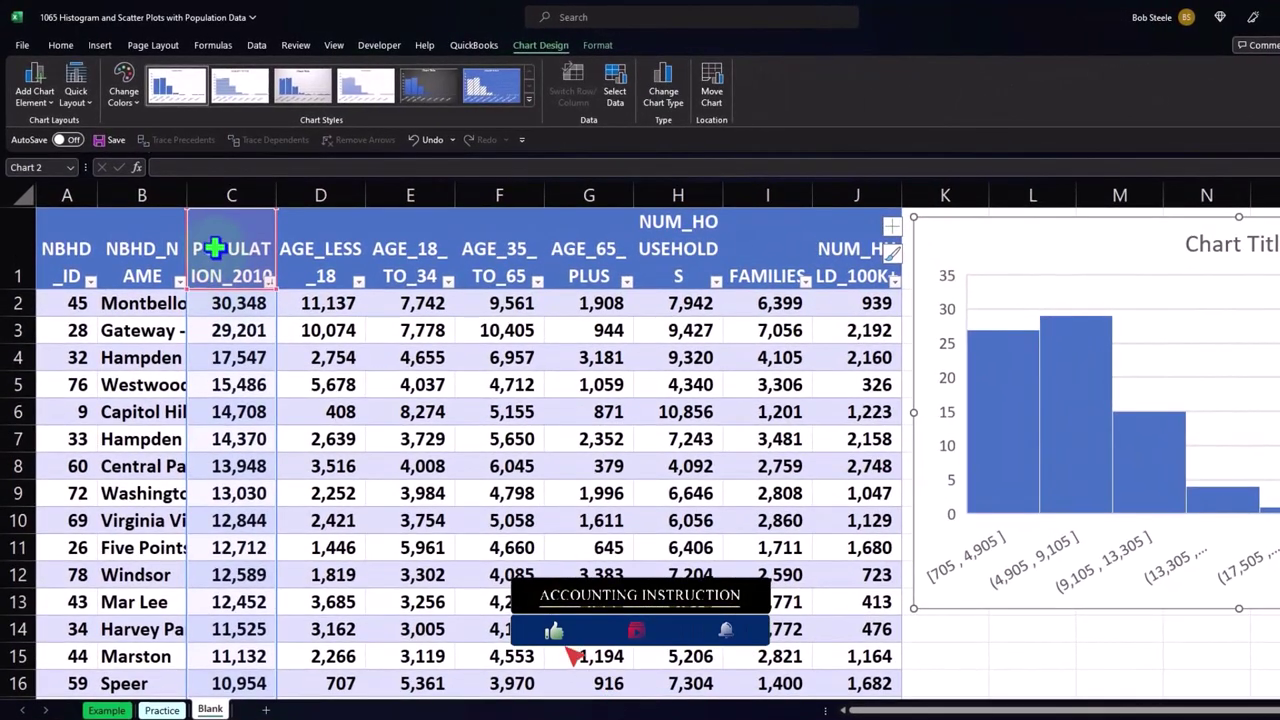
Replace the histogram's title with the text POPULATION_2010 copied from header cell C1
left_click(201, 231)
double_click(214, 248)
left_click_drag(193, 248, 266, 272)
key("ctrl+c")
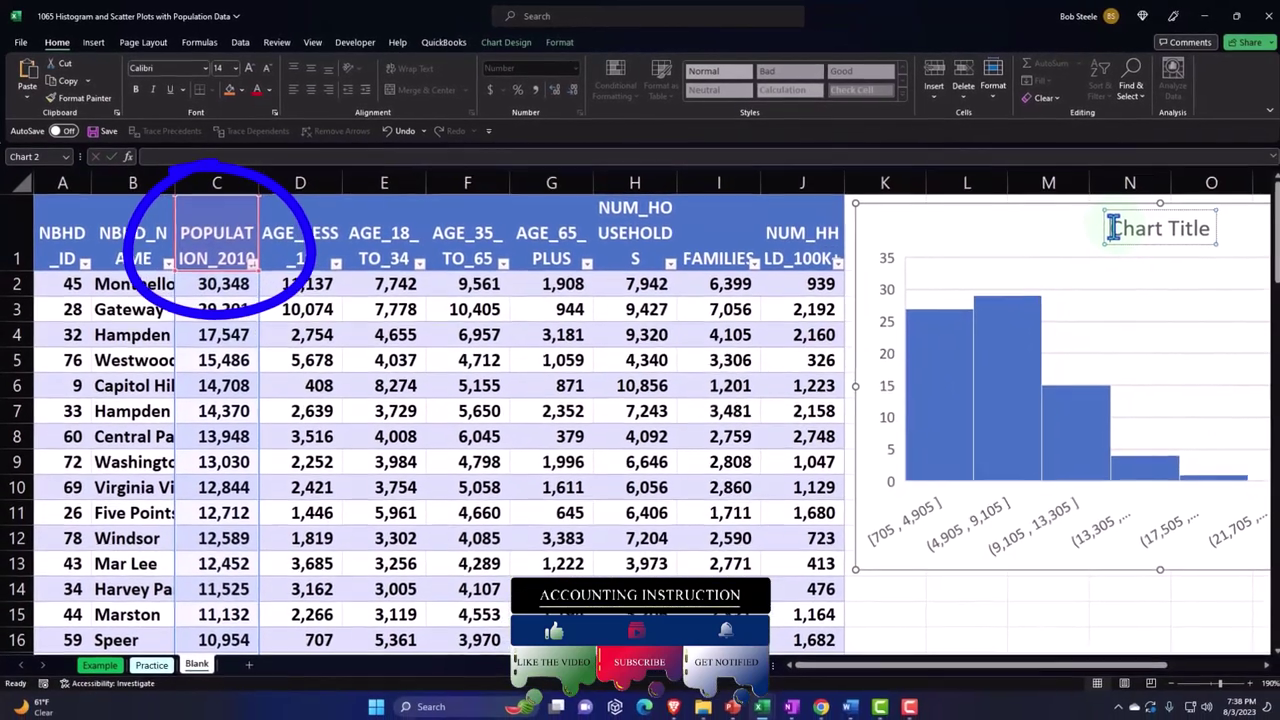
left_click(1230, 240)
key("ctrl+v")
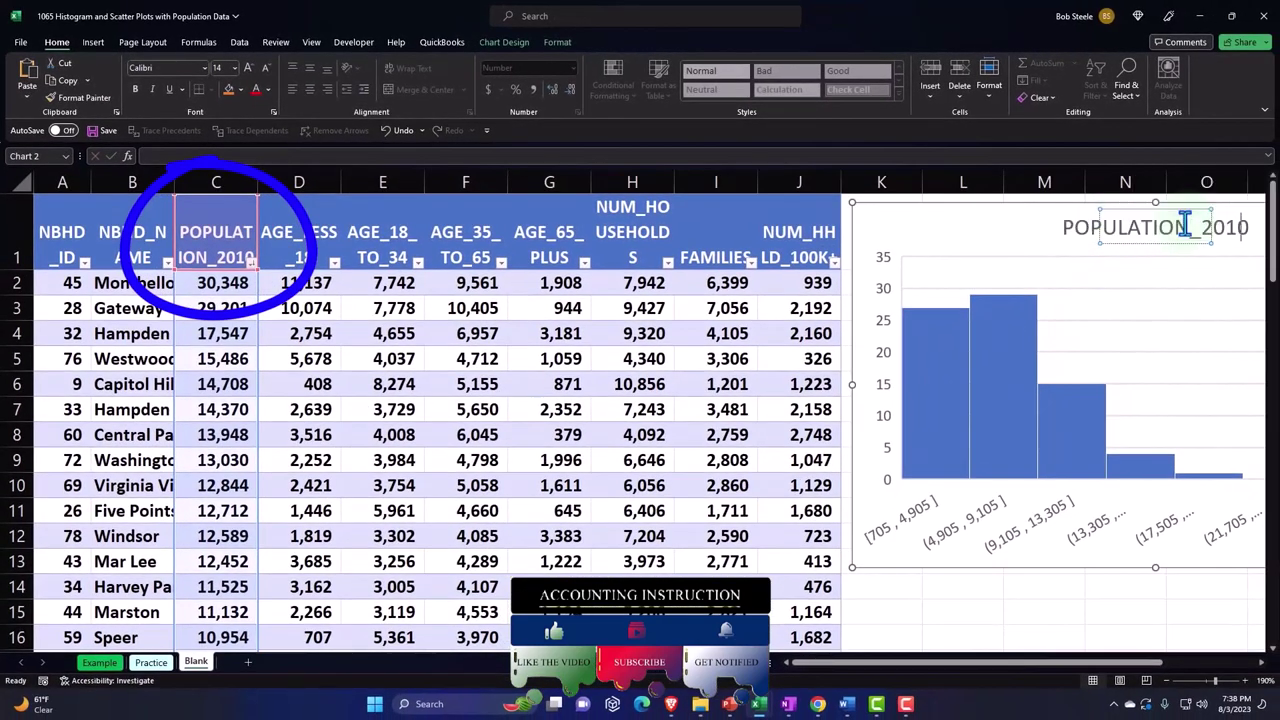
left_click_drag(1100, 663, 1160, 665)
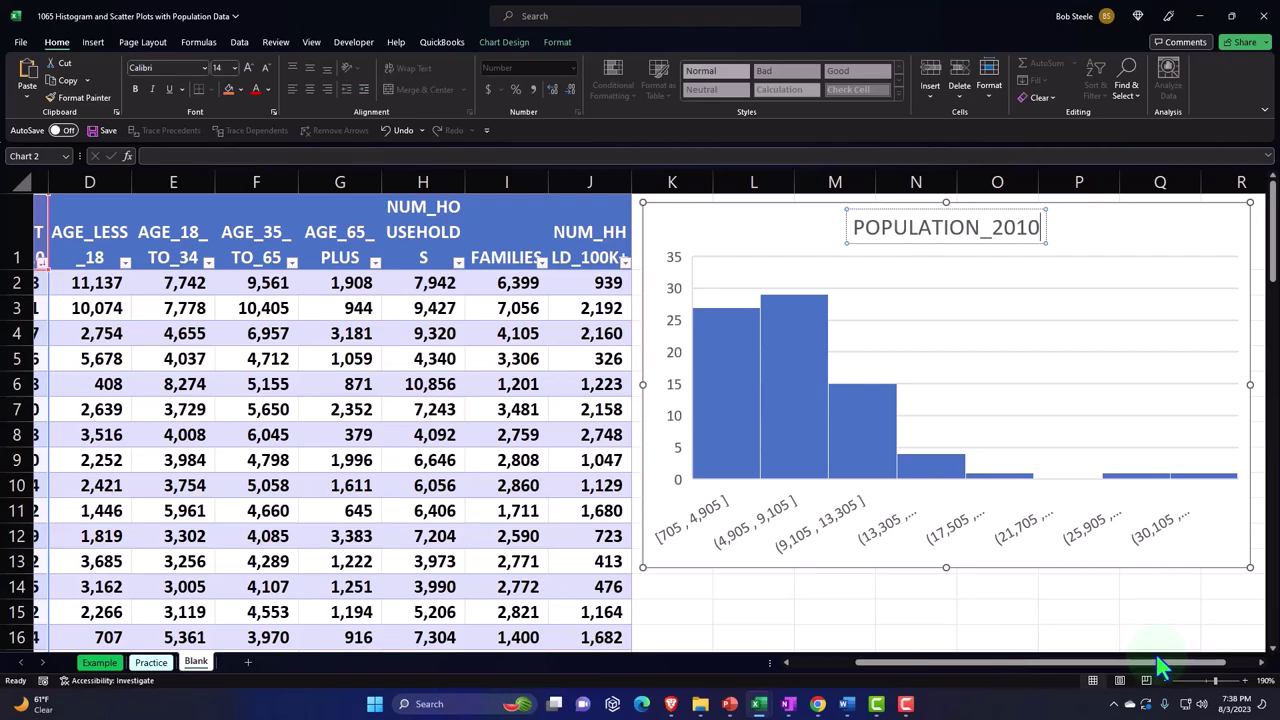
Insert a histogram of the AGE_LESS_18 column, header included, and place it directly below the POPULATION_2010 histogram
left_click(919, 588)
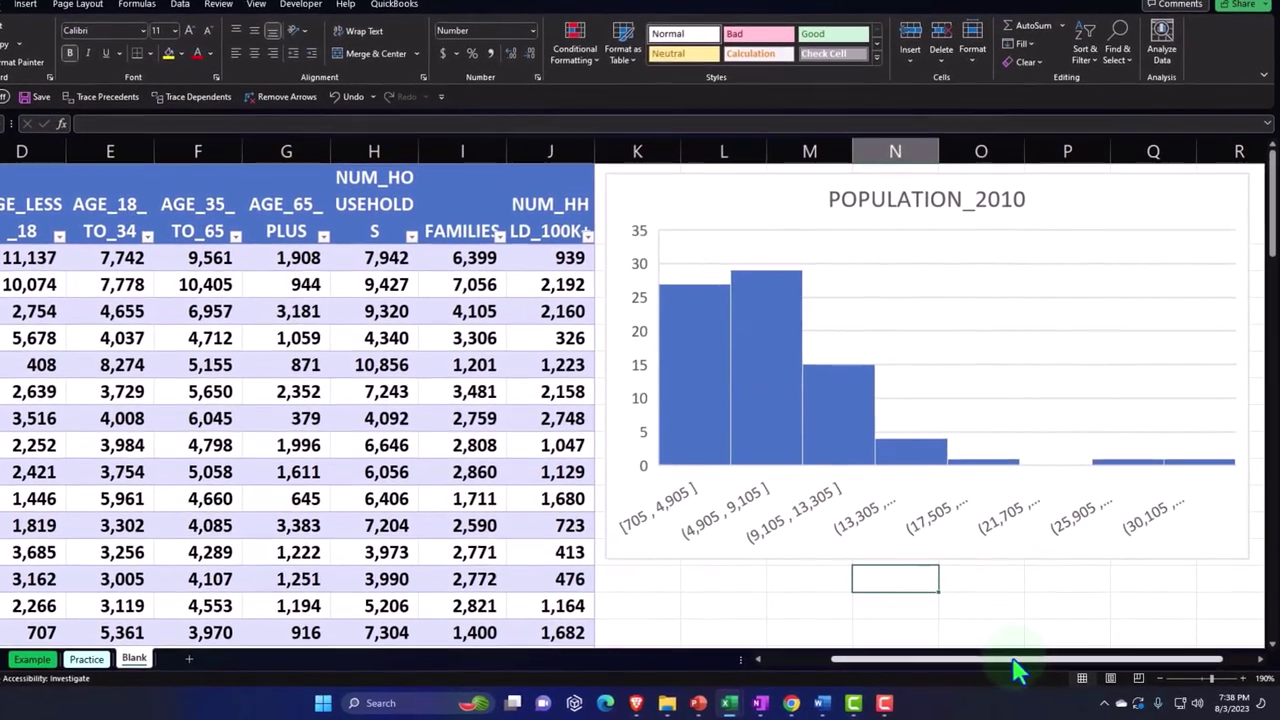
left_click_drag(1015, 670, 929, 684)
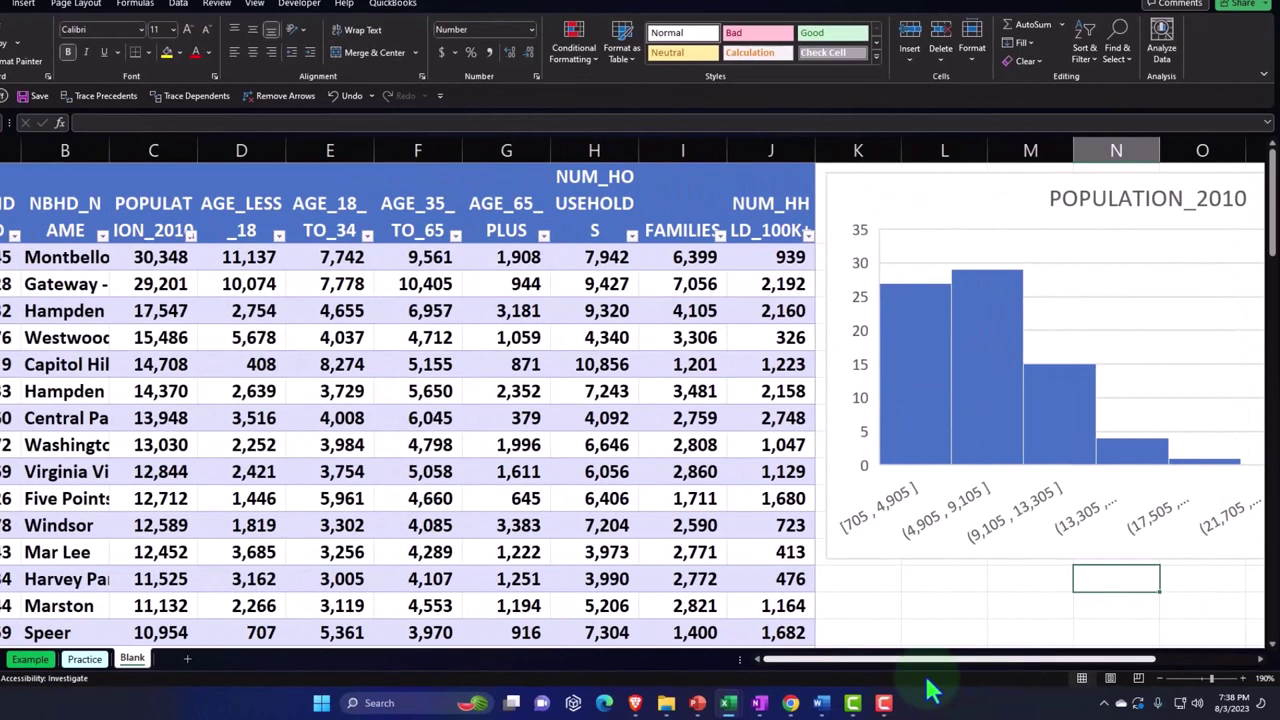
left_click(248, 208)
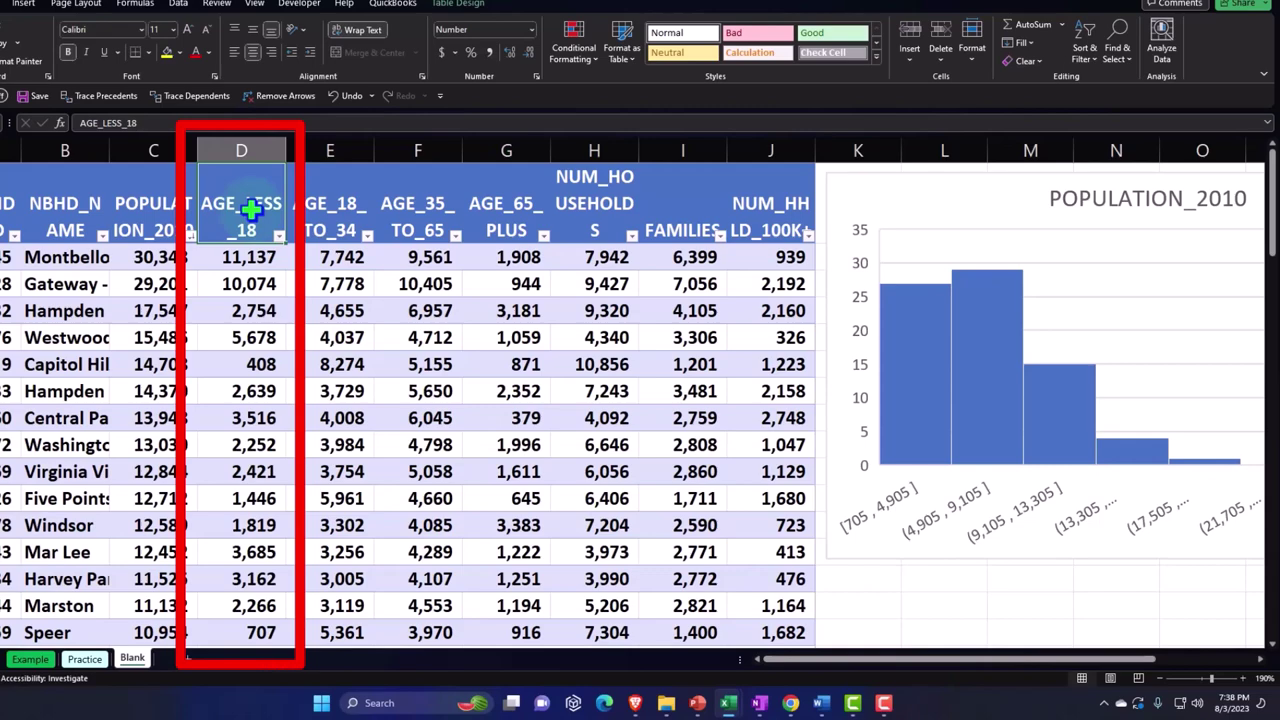
key("ctrl+shift+Down")
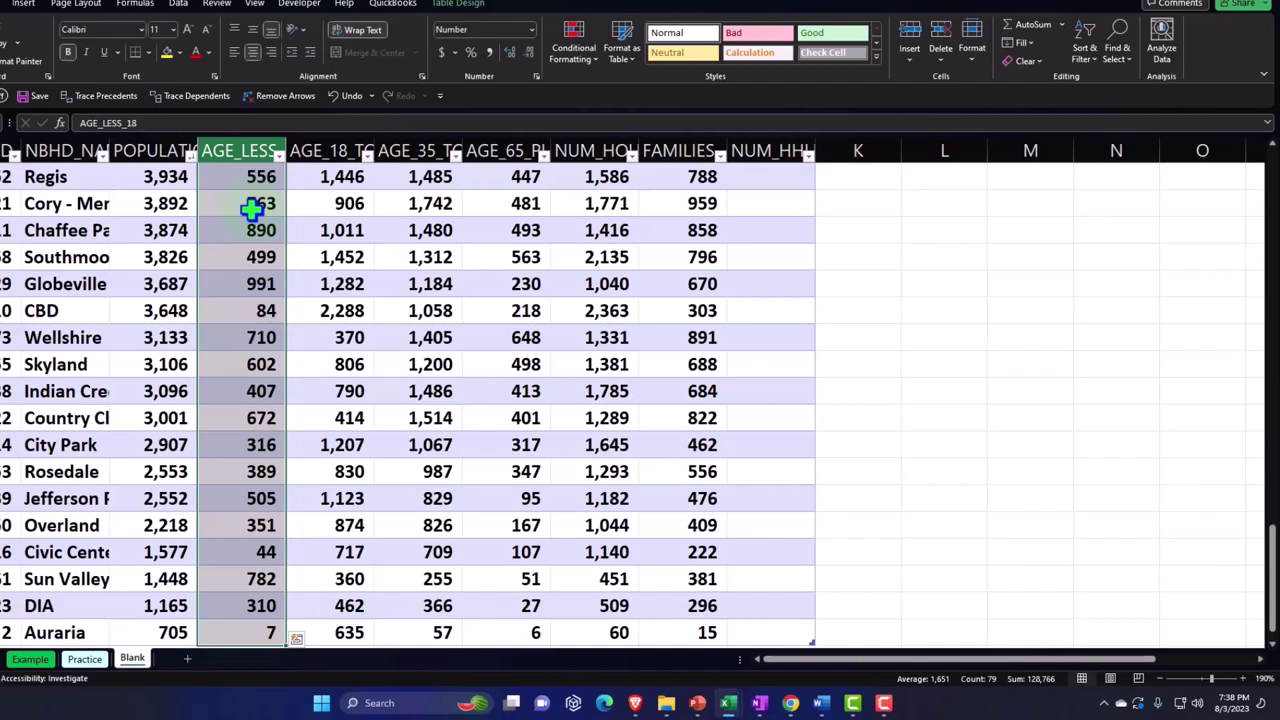
key("ctrl+BackSpace")
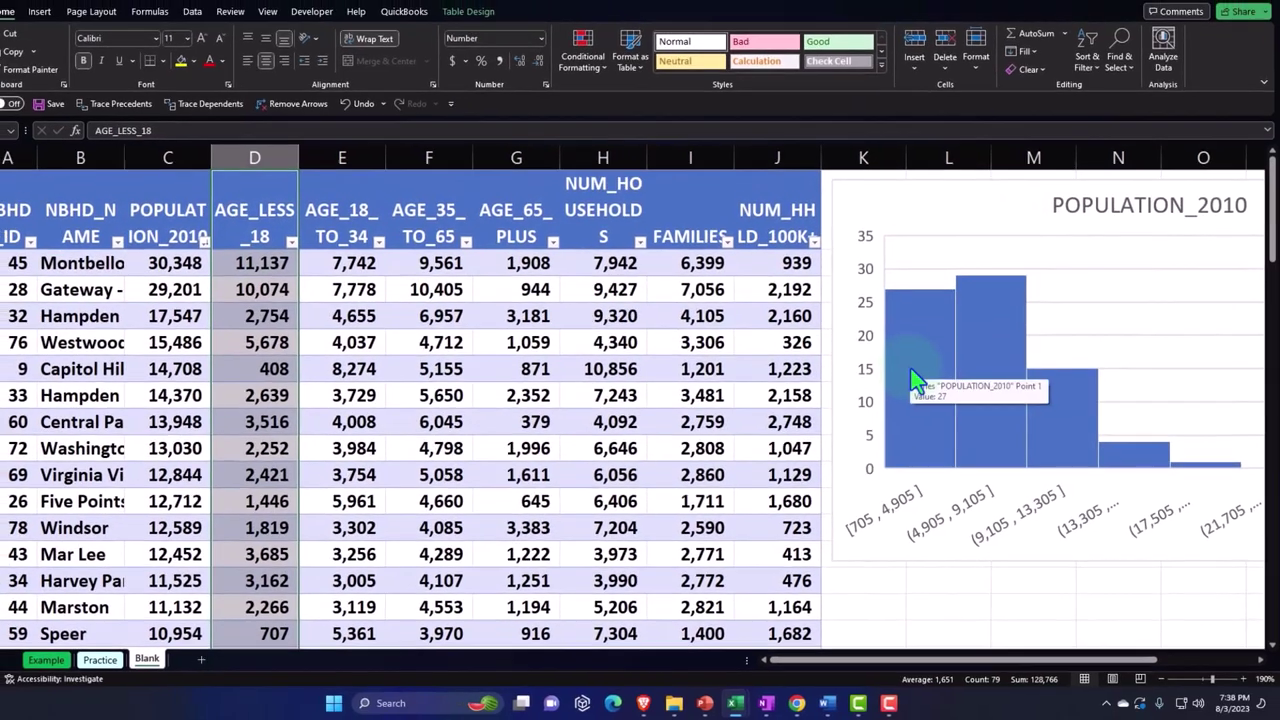
scroll(910, 380, "down", 1)
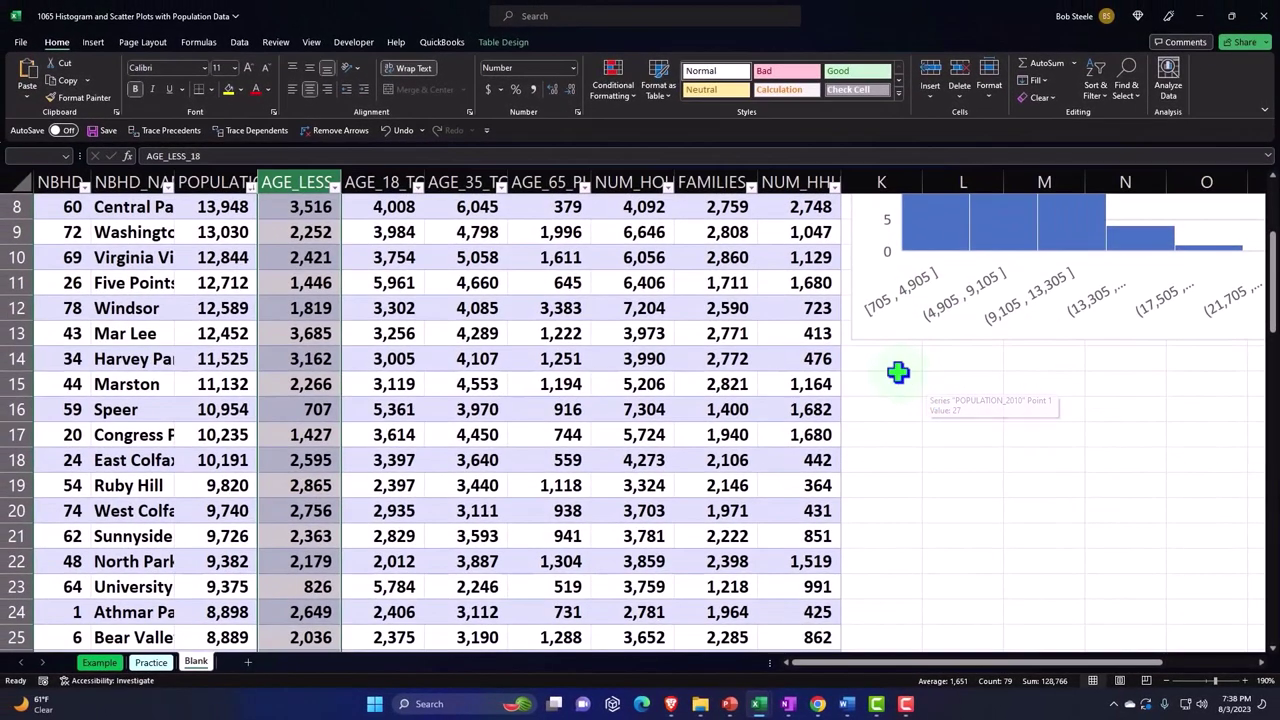
left_click_drag(926, 662, 992, 662)
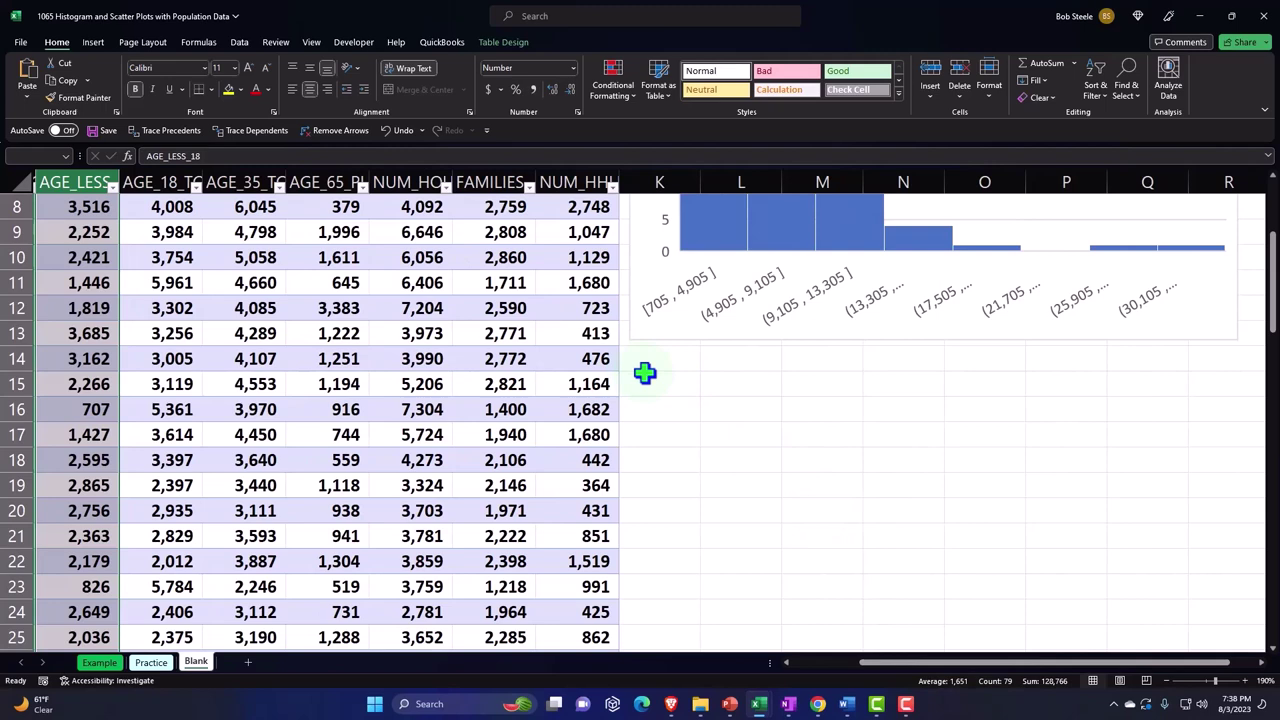
left_click(98, 44)
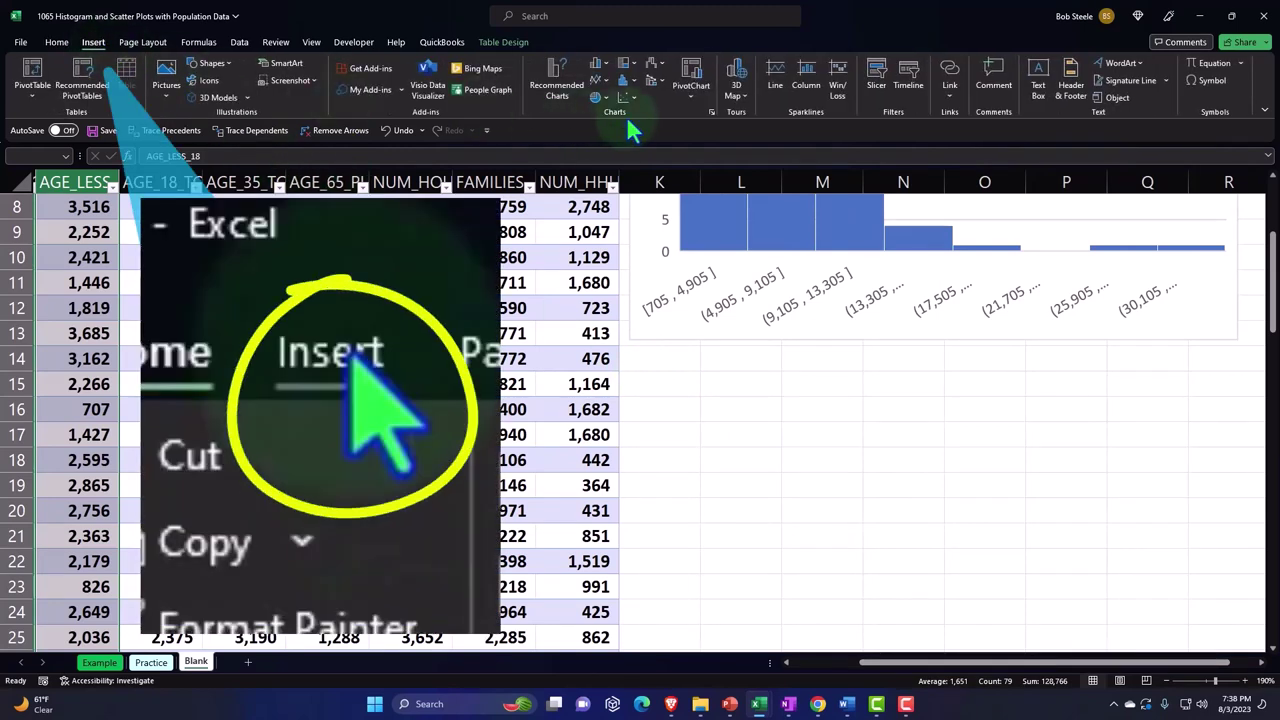
left_click(625, 80)
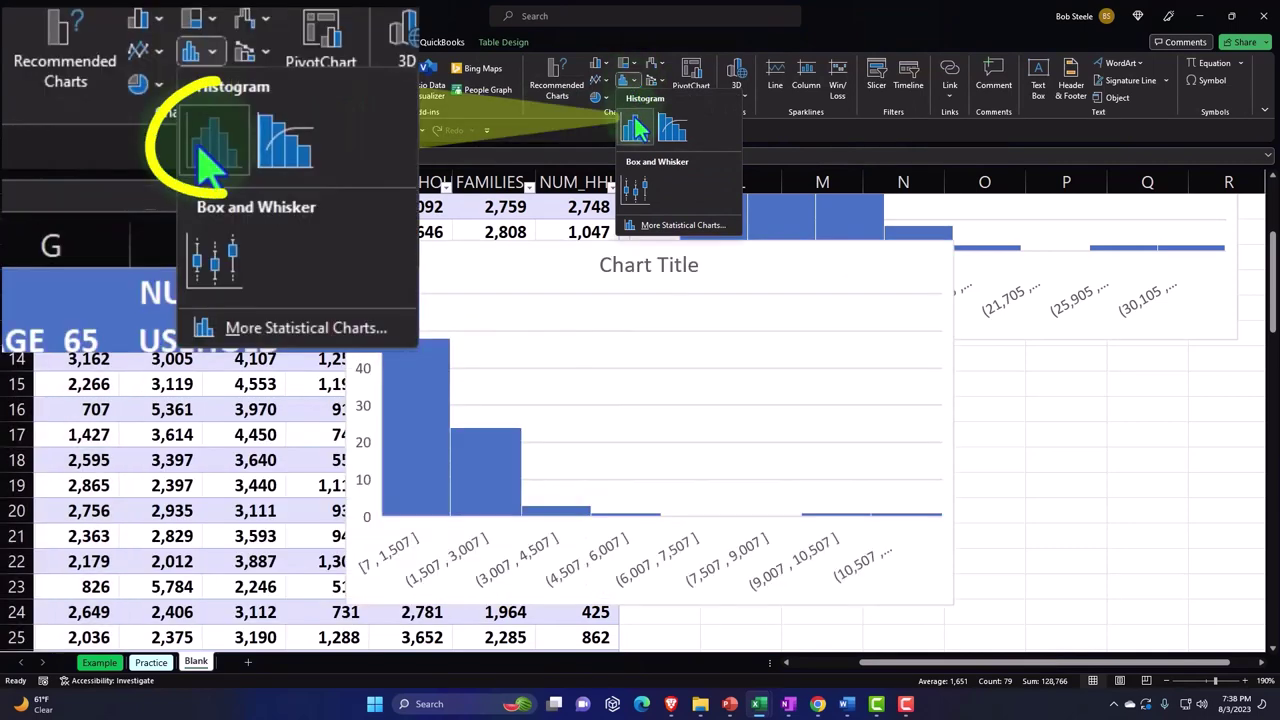
left_click(633, 113)
left_click_drag(366, 260, 658, 376)
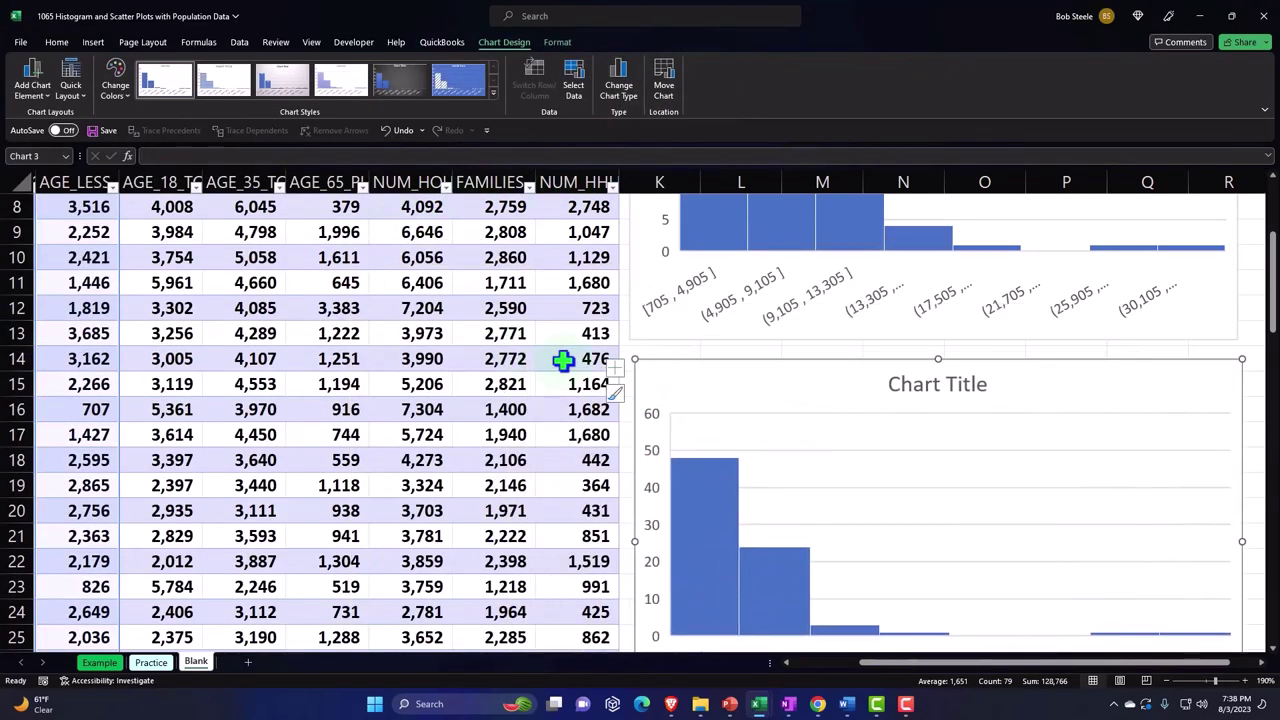
Replace the title of the histogram below POPULATION_2010 with the text AGE_LESS_18 copied from header cell D1
scroll(268, 346, "up", 3)
left_click(65, 228)
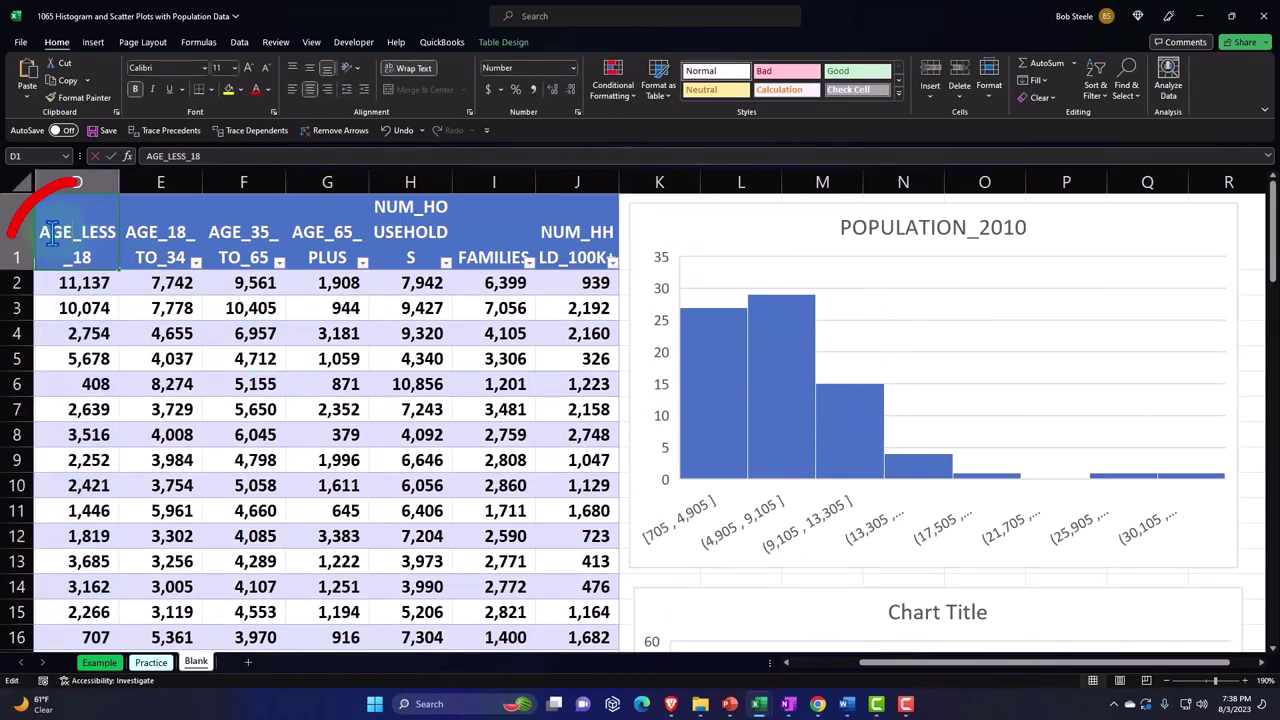
double_click(95, 256)
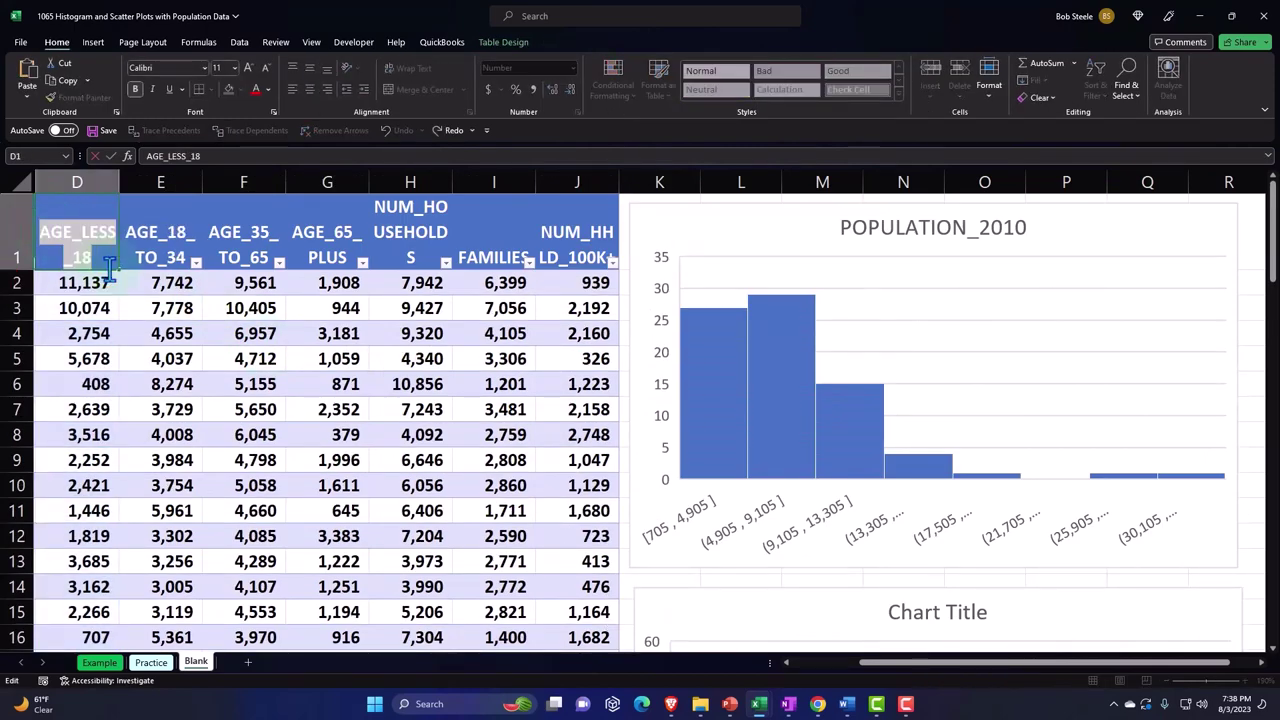
scroll(893, 490, "down", 2)
left_click(885, 445)
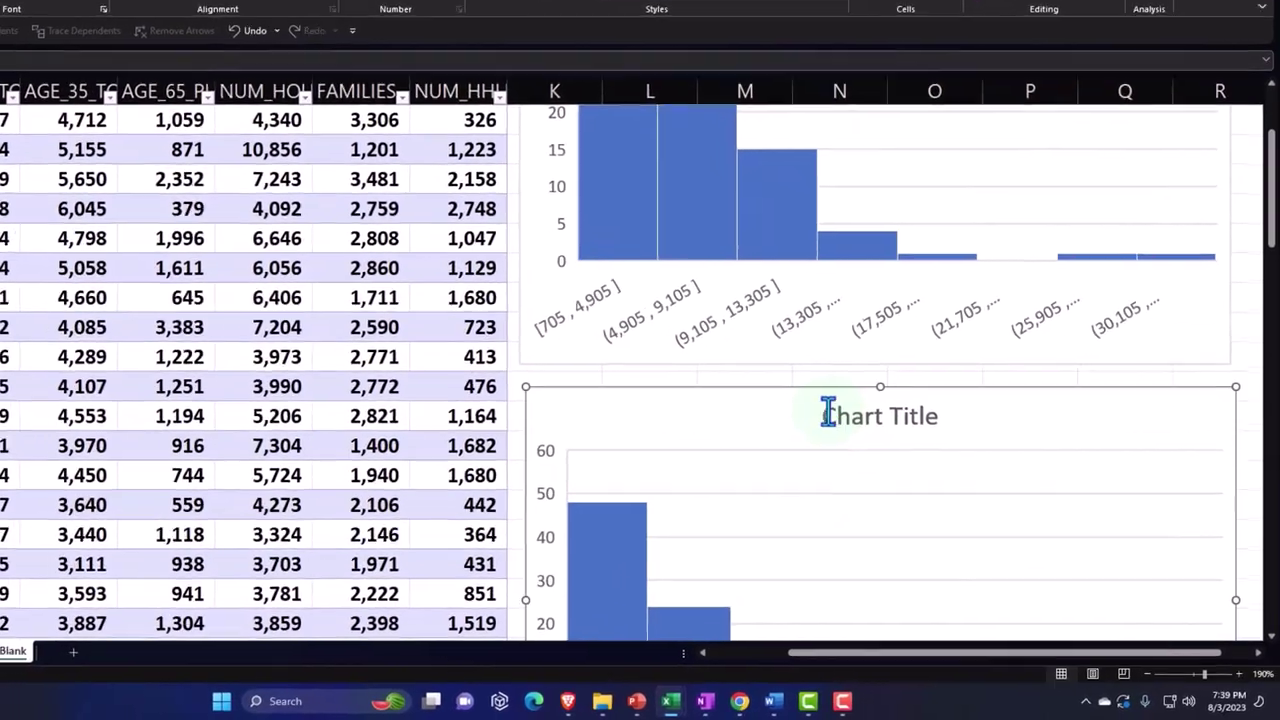
key("Delete")
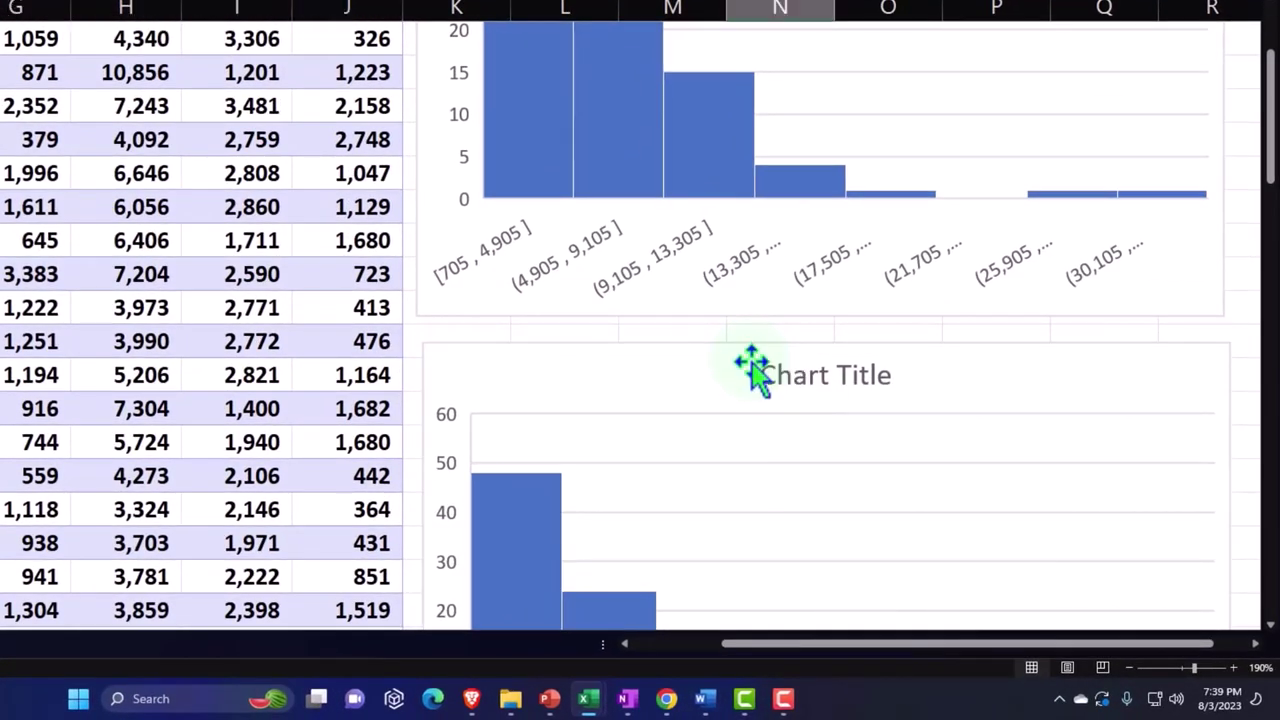
left_click(750, 362)
left_click(760, 376)
left_click_drag(758, 376, 931, 363)
type("AGE_LESS_18")
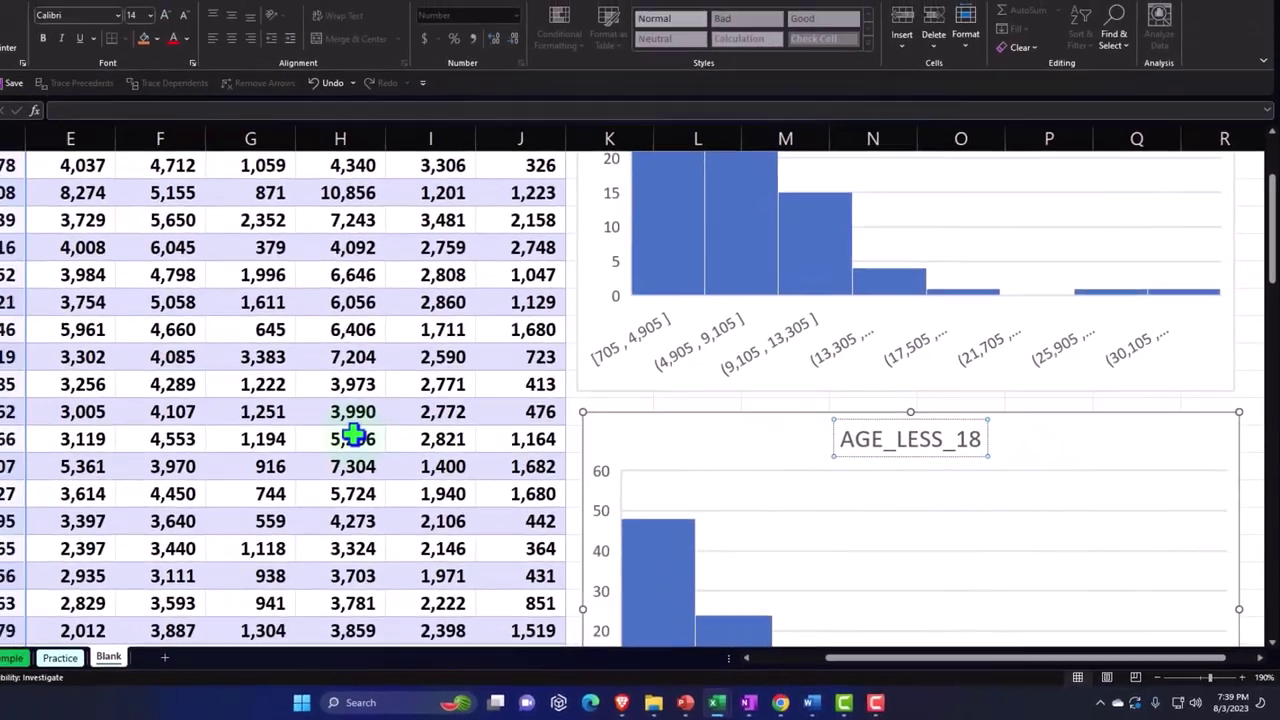
left_click(150, 377)
Insert a histogram of the AGE_18_TO_34 column, header included, and place it directly below the AGE_LESS_18 histogram
scroll(250, 492, "up", 2)
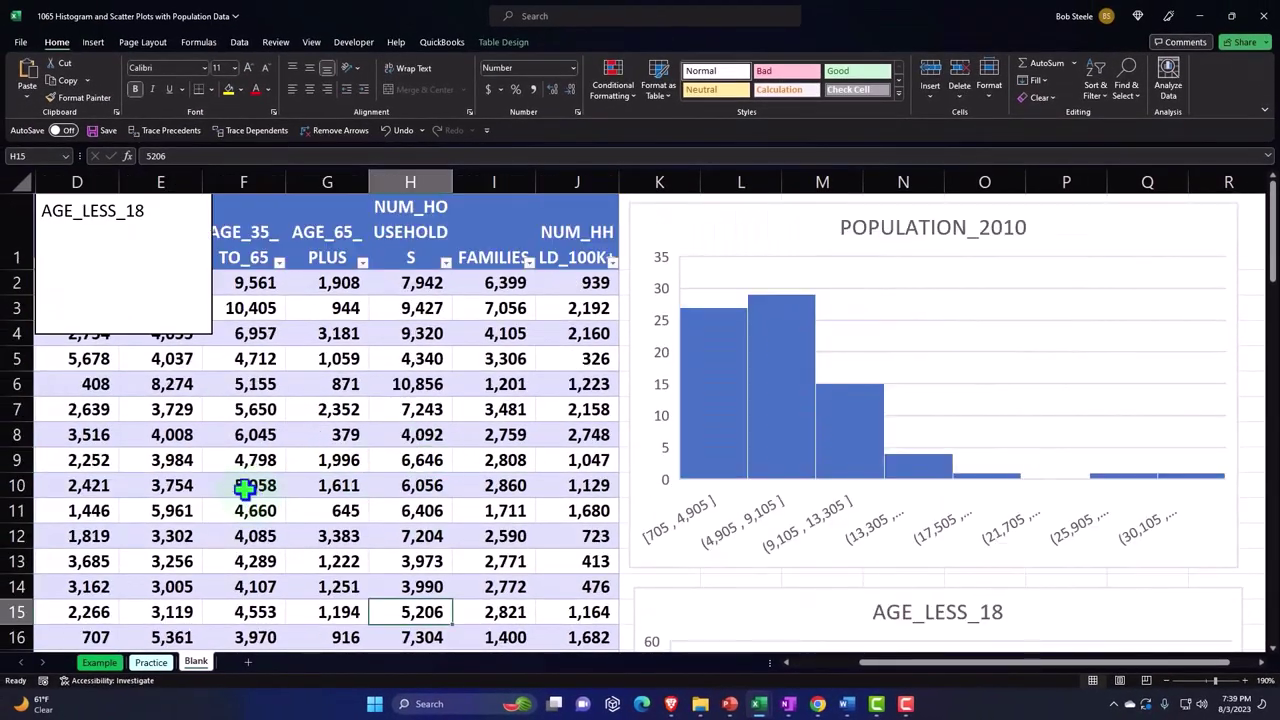
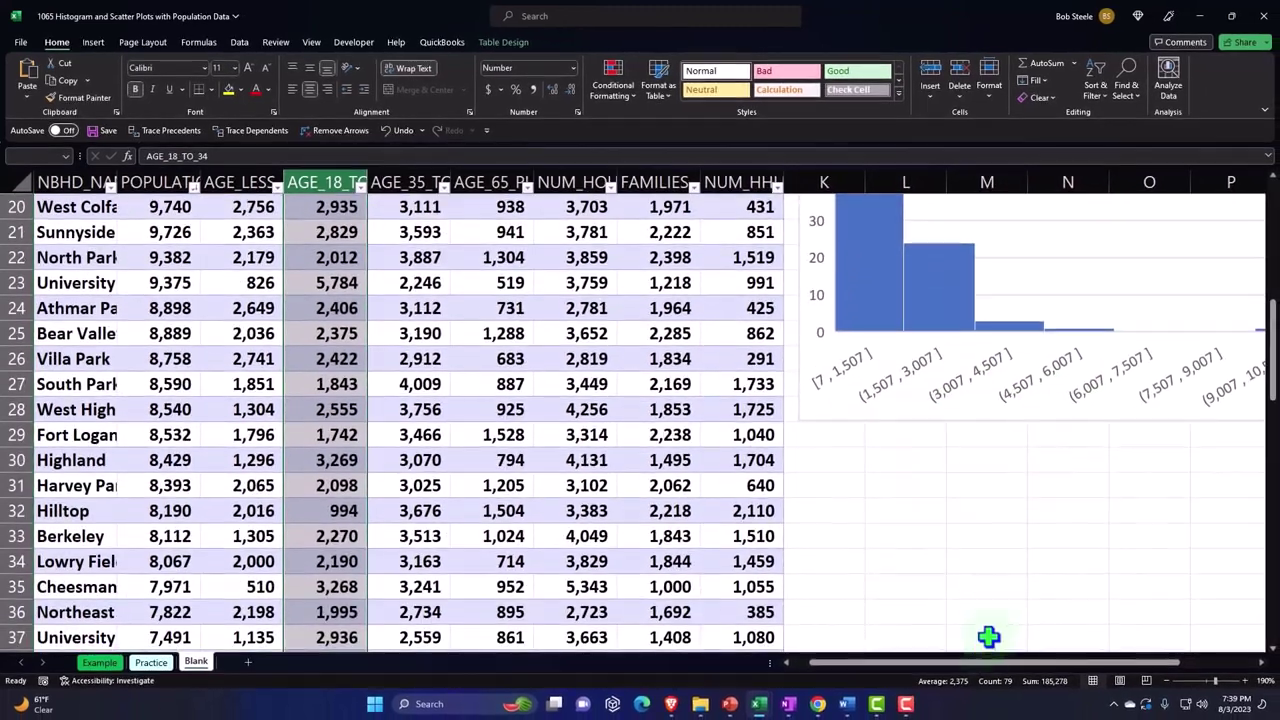
scroll(985, 665, "right", 1)
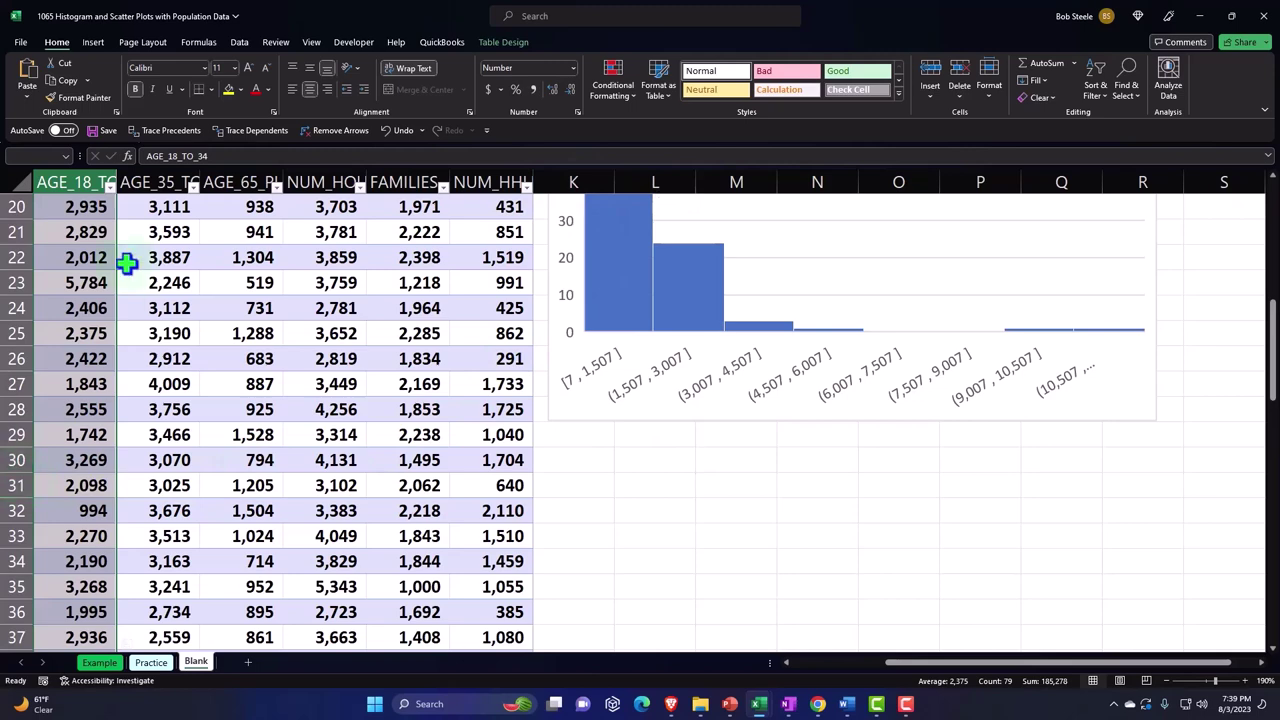
left_click(101, 39)
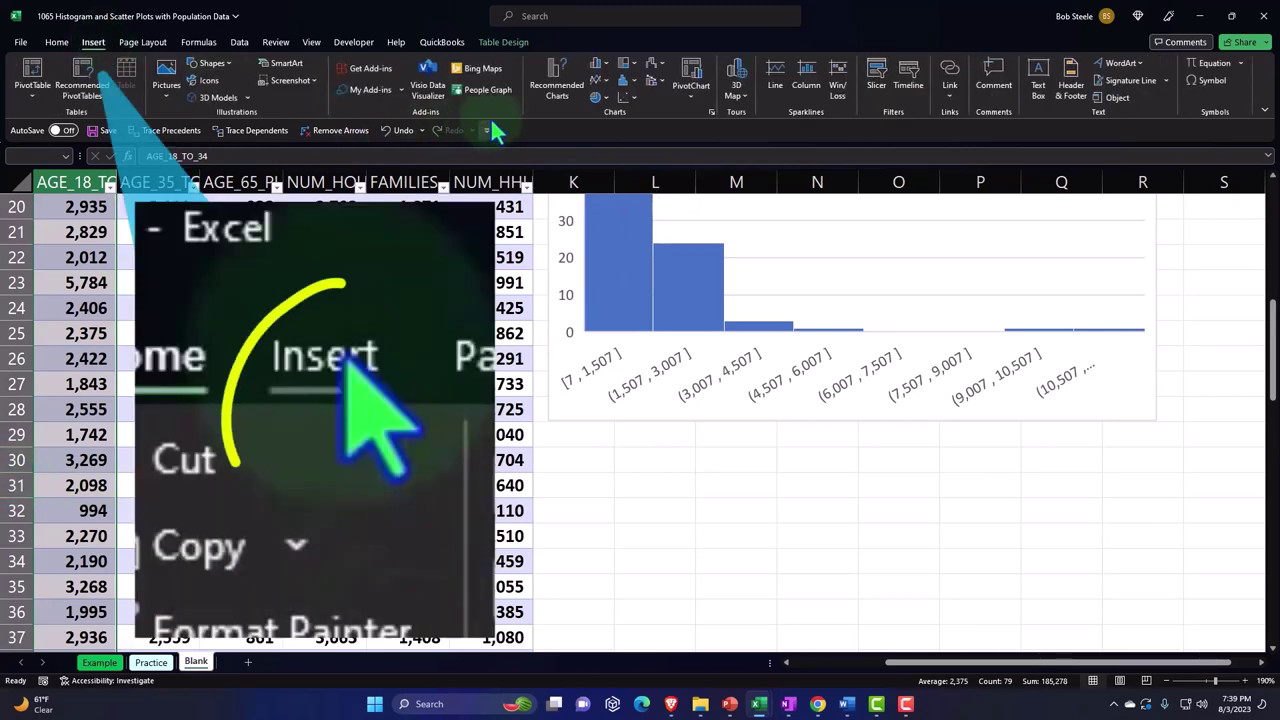
left_click(625, 80)
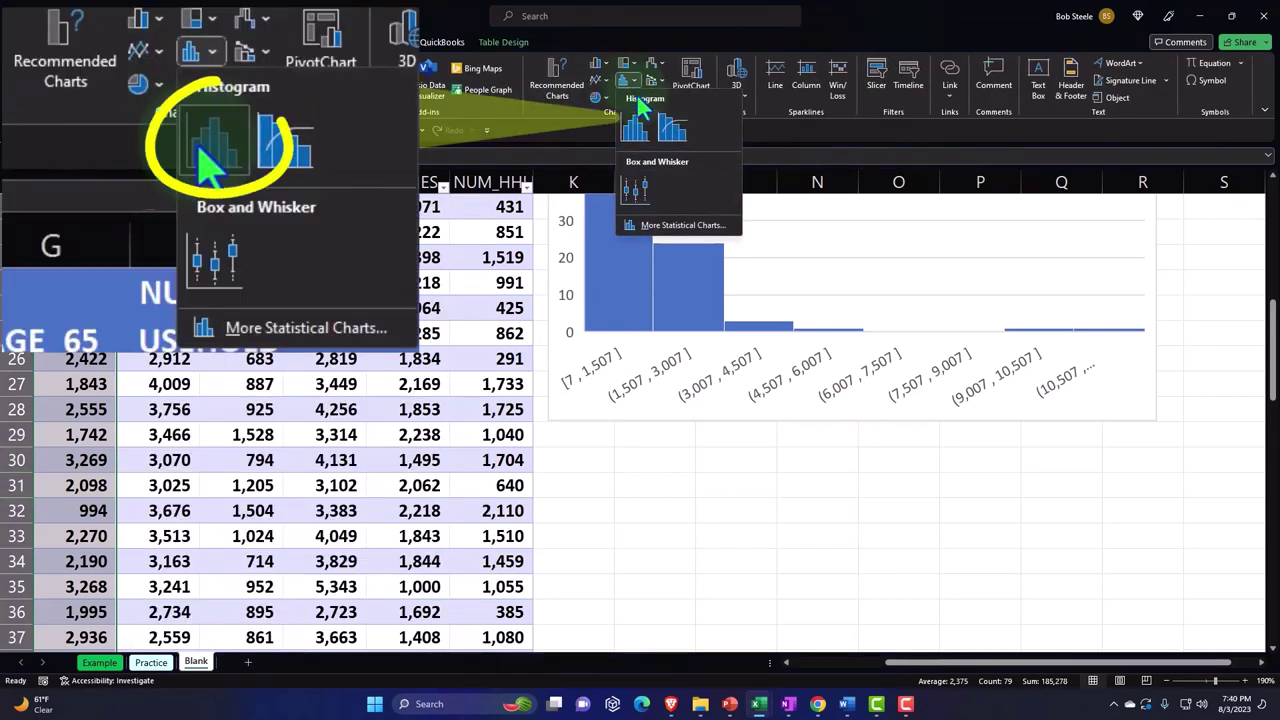
left_click(636, 125)
left_click_drag(437, 266, 606, 449)
Replace the title of the histogram below AGE_LESS_18 with the text AGE_18_TO_34 copied from header cell E1
scroll(101, 343, "up", 5)
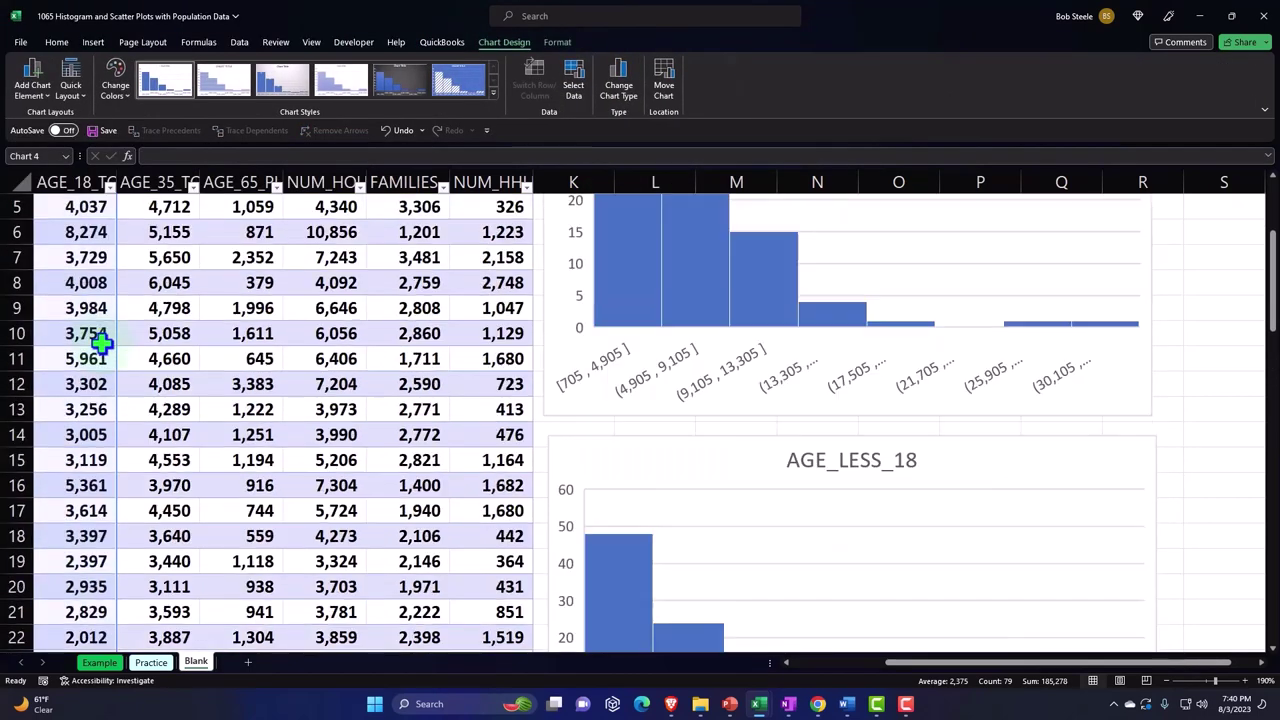
scroll(101, 343, "up", 2)
double_click(70, 229)
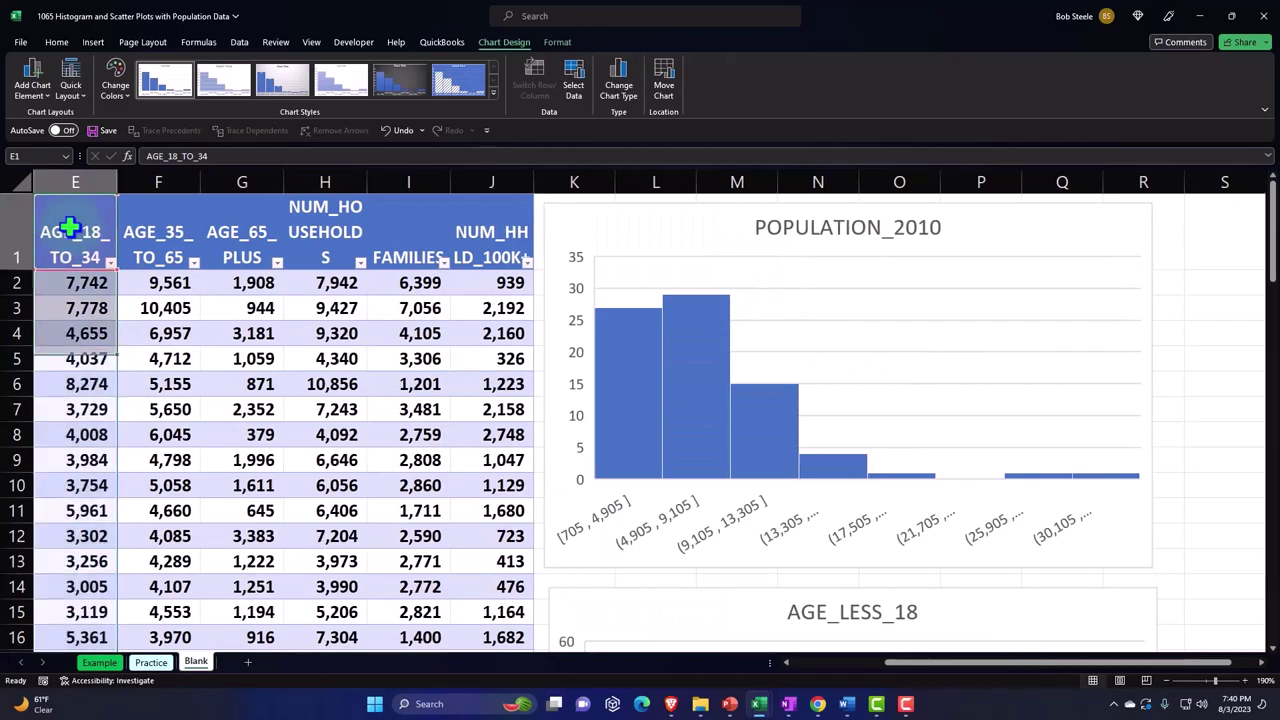
left_click_drag(45, 232, 110, 252)
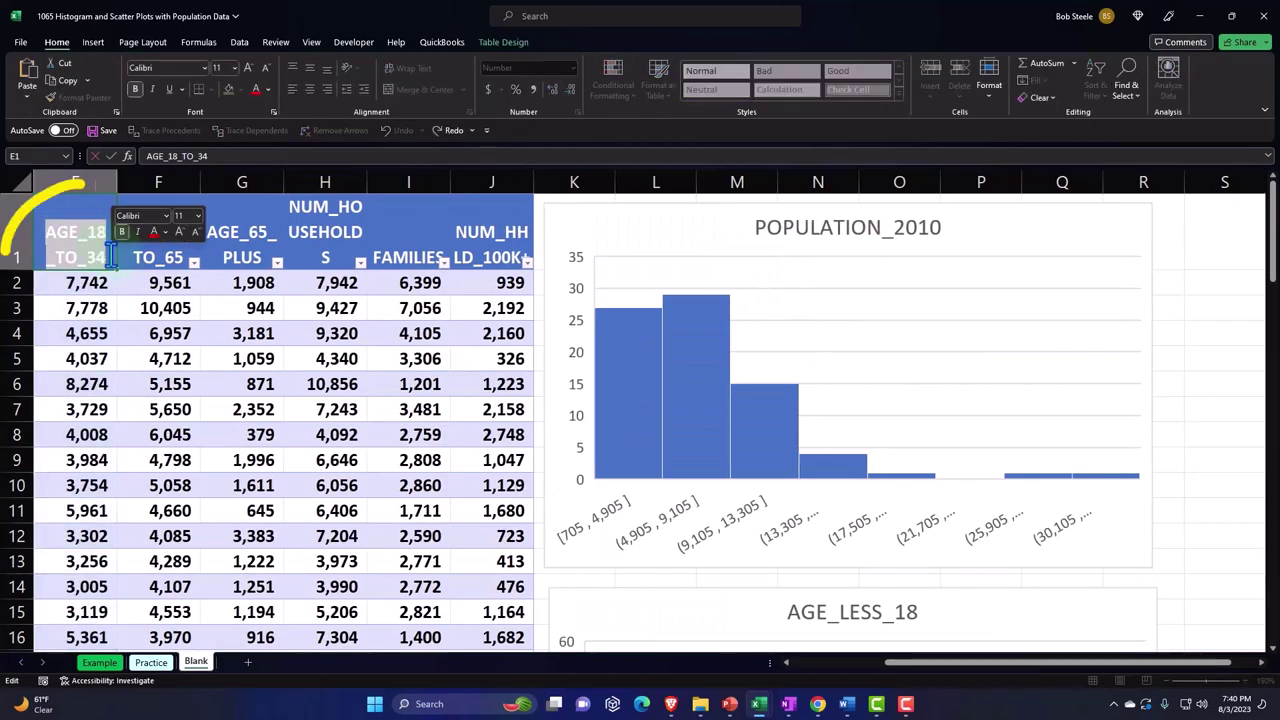
scroll(740, 420, "down", 6)
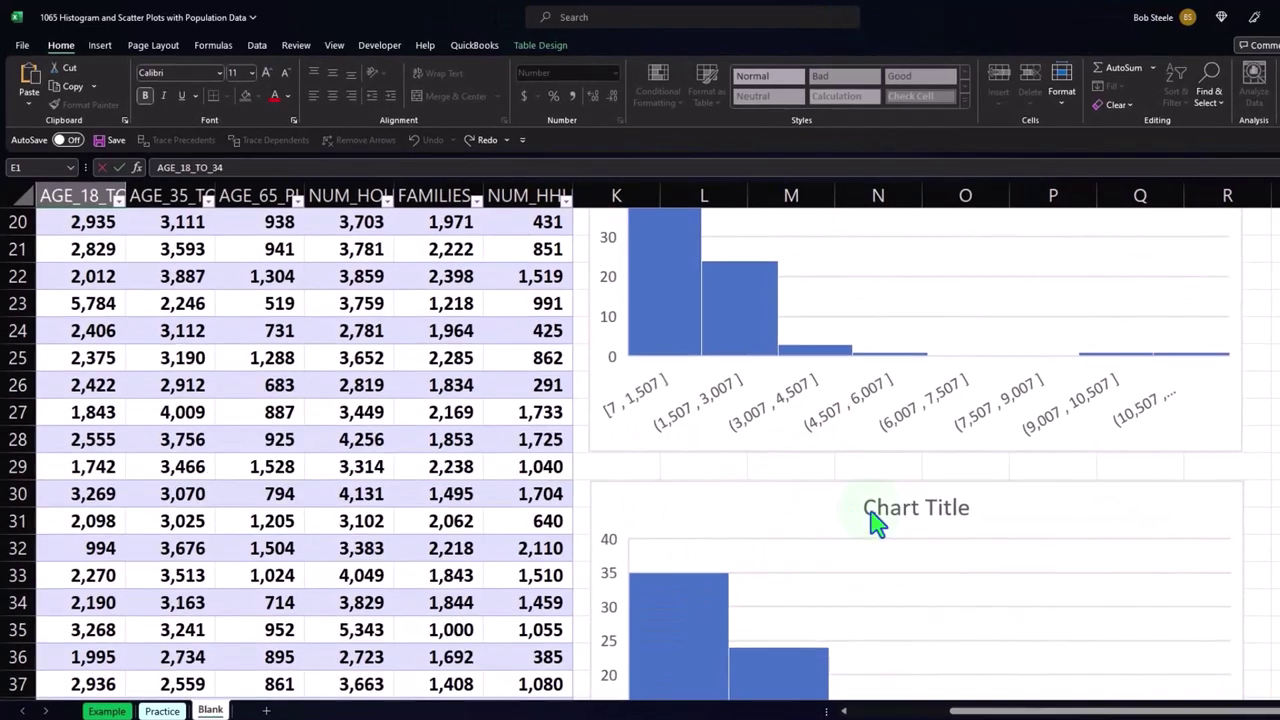
left_click(871, 517)
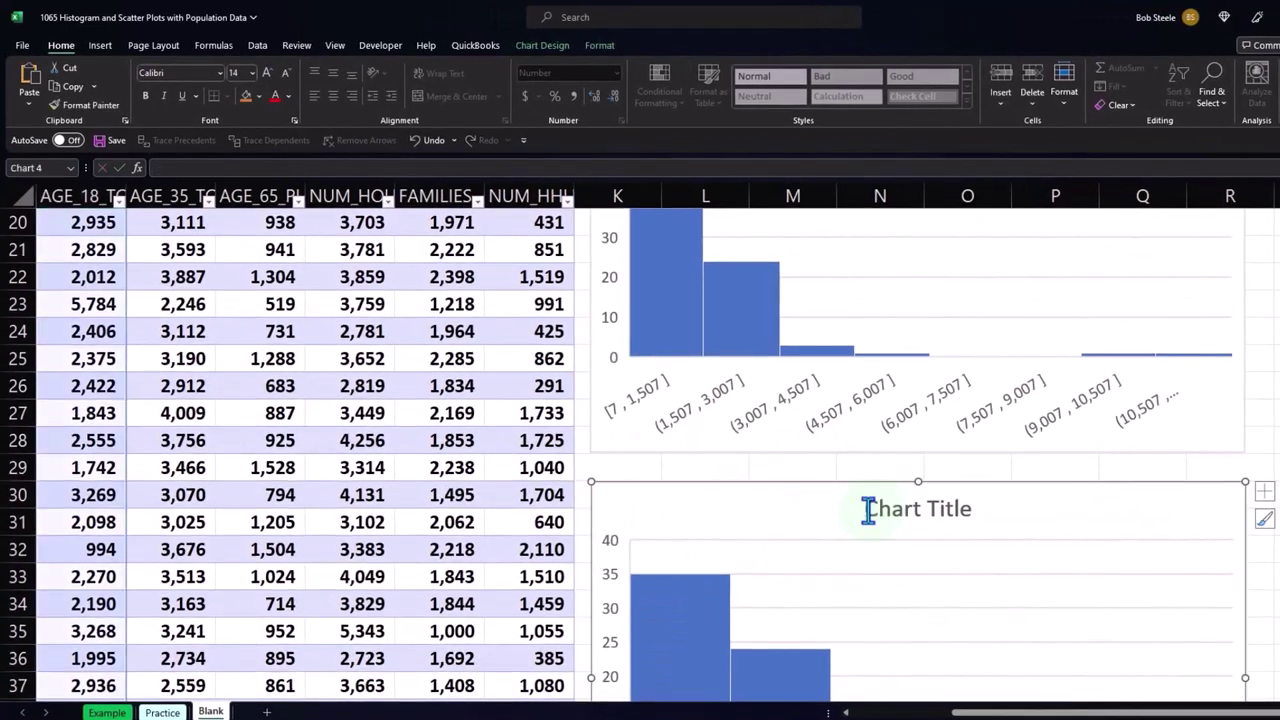
left_click_drag(868, 510, 967, 508)
type("AGE_18_TO_34")
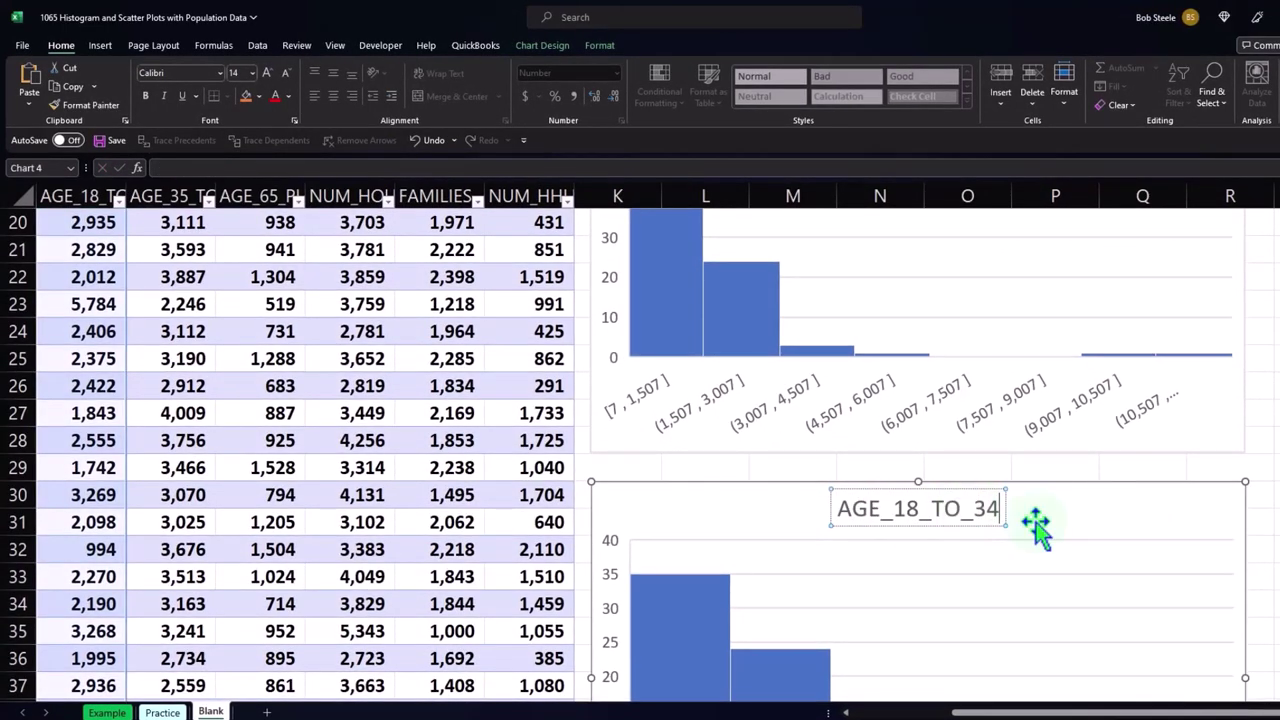
left_click(1275, 498)
Insert a histogram of the AGE_65_PLUS column, header included, and place it directly below the AGE_18_TO_34 histogram
scroll(228, 503, "up", 6)
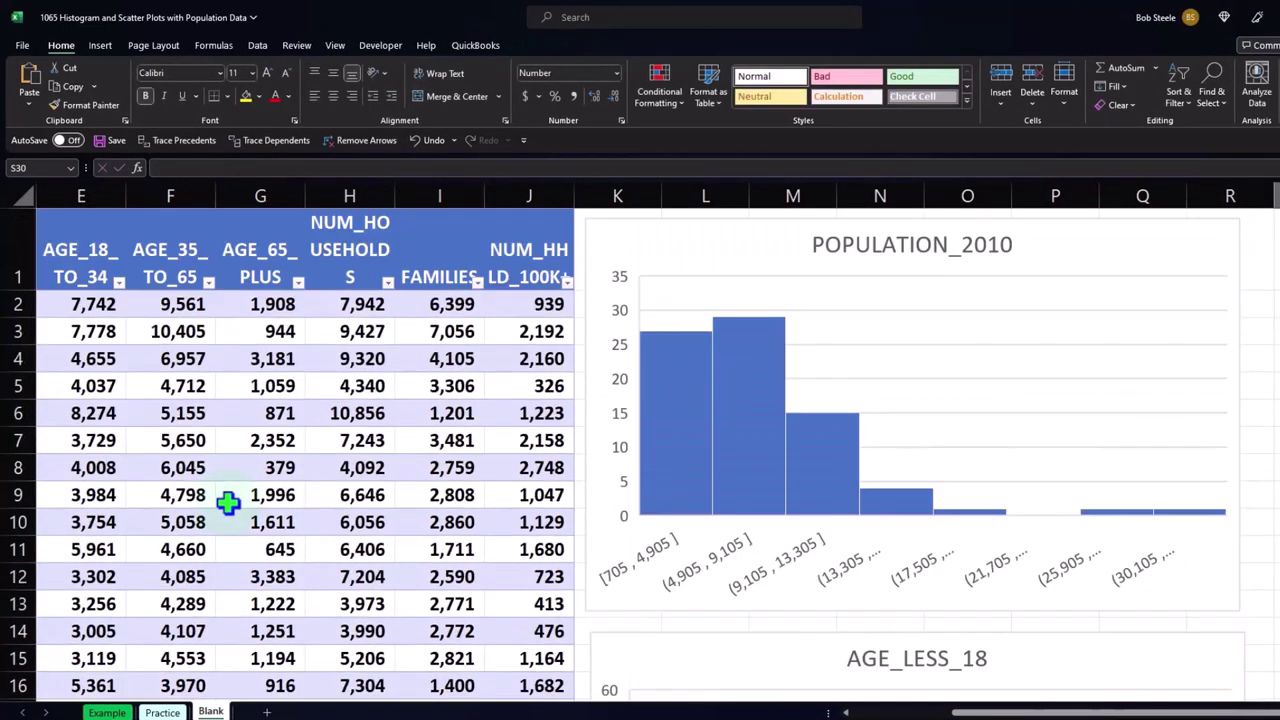
left_click(262, 257)
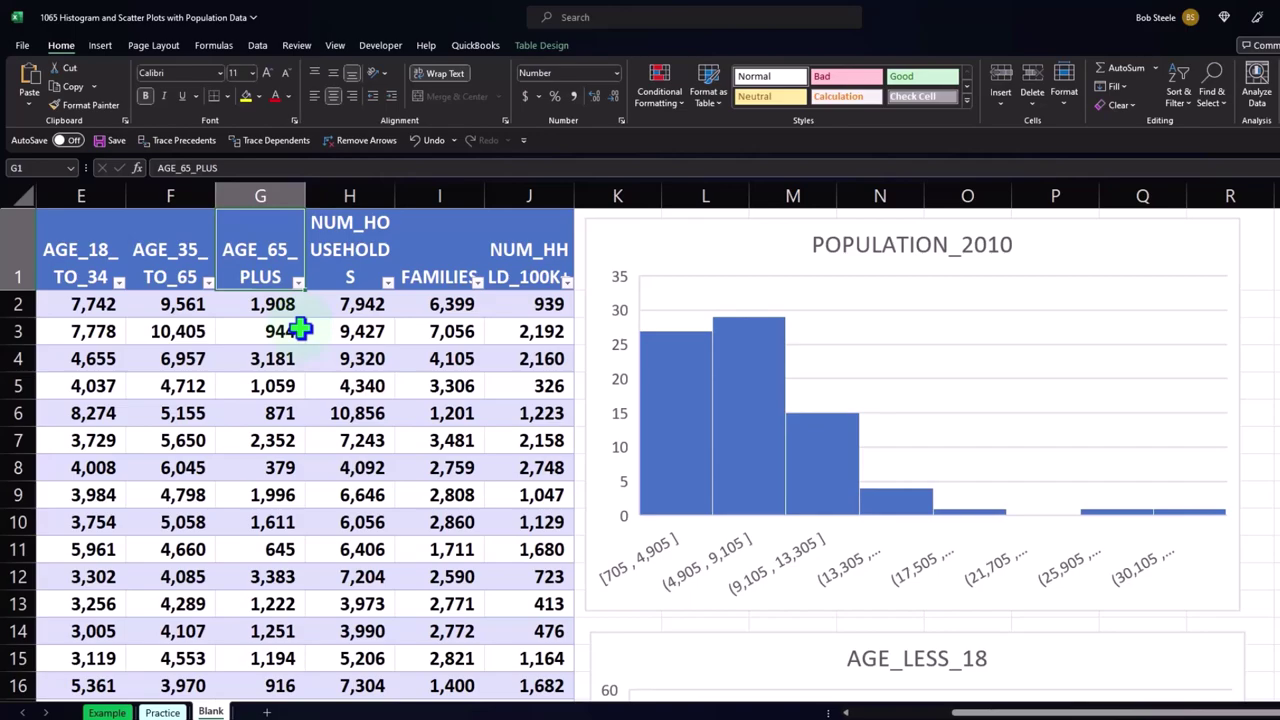
key("ctrl+shift+Down")
scroll(357, 540, "down", 1)
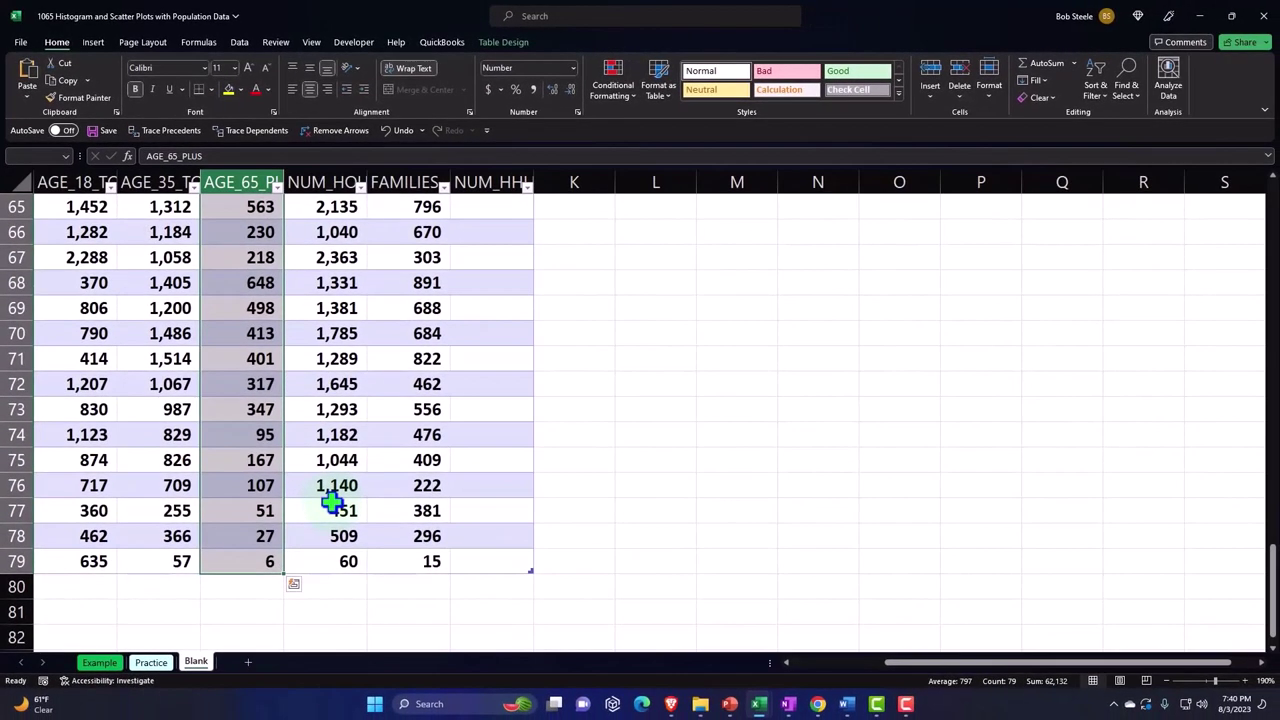
scroll(333, 503, "up", 20)
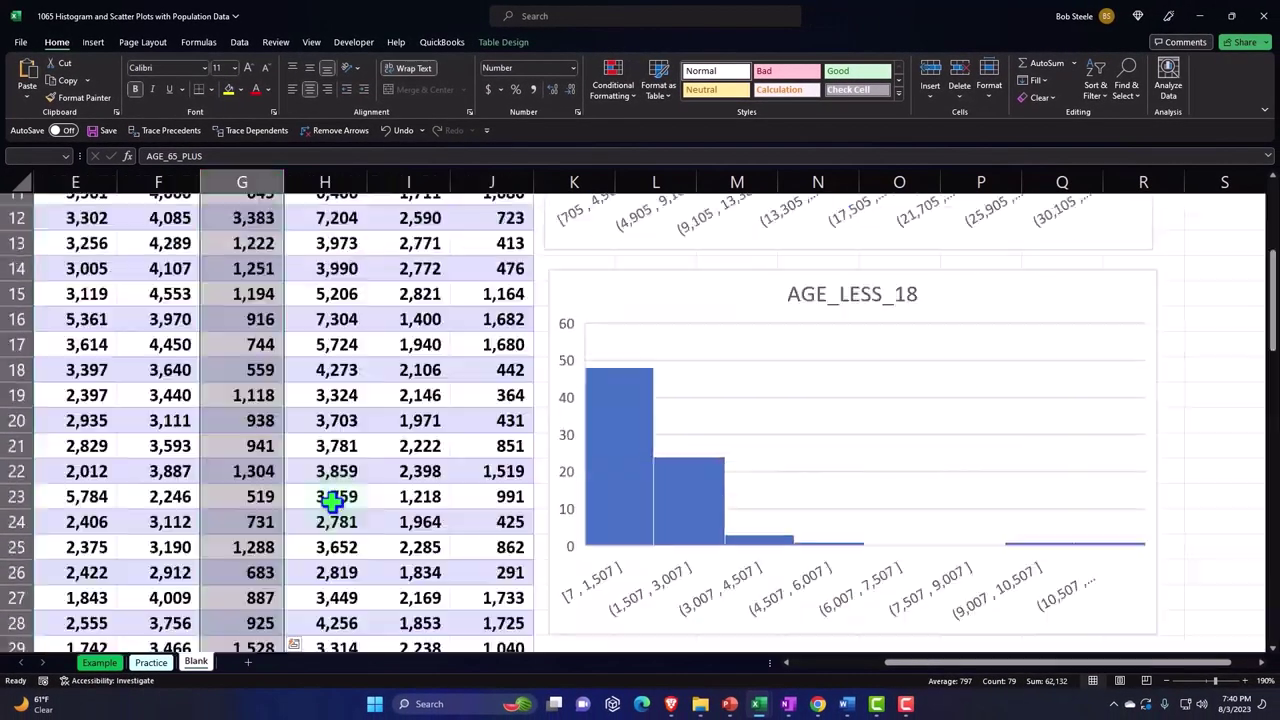
scroll(714, 537, "down", 12)
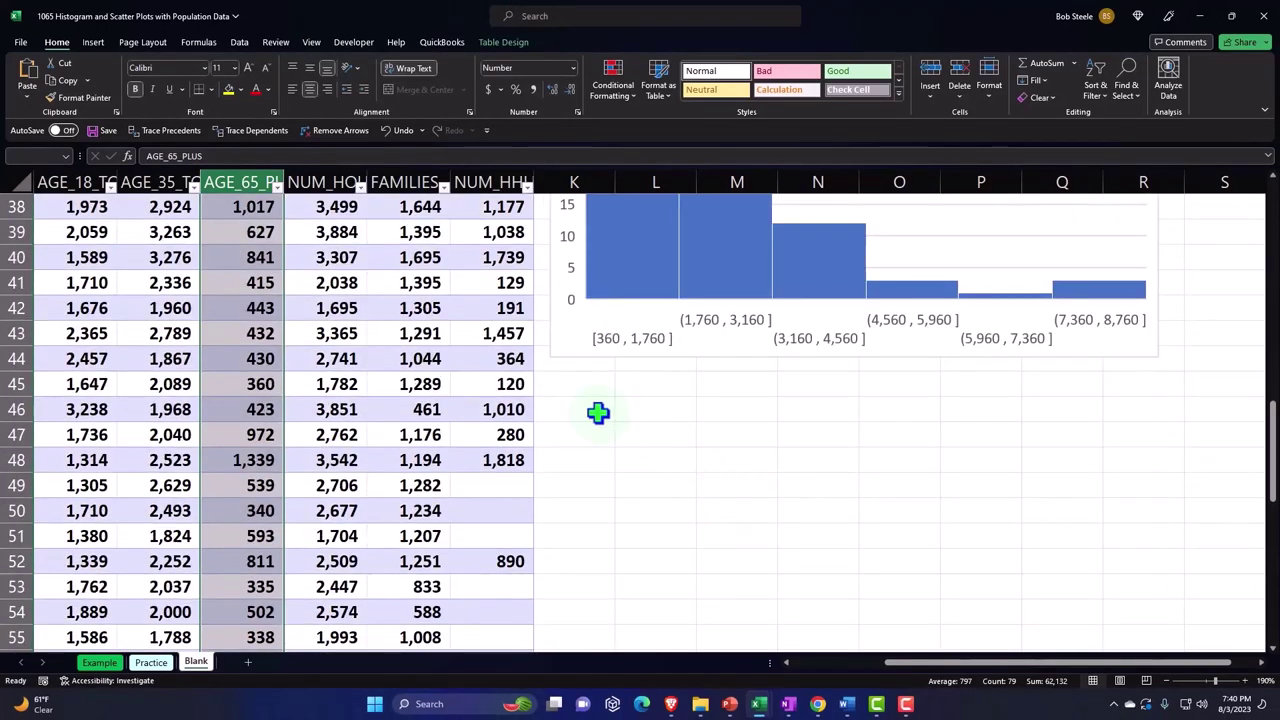
left_click(92, 43)
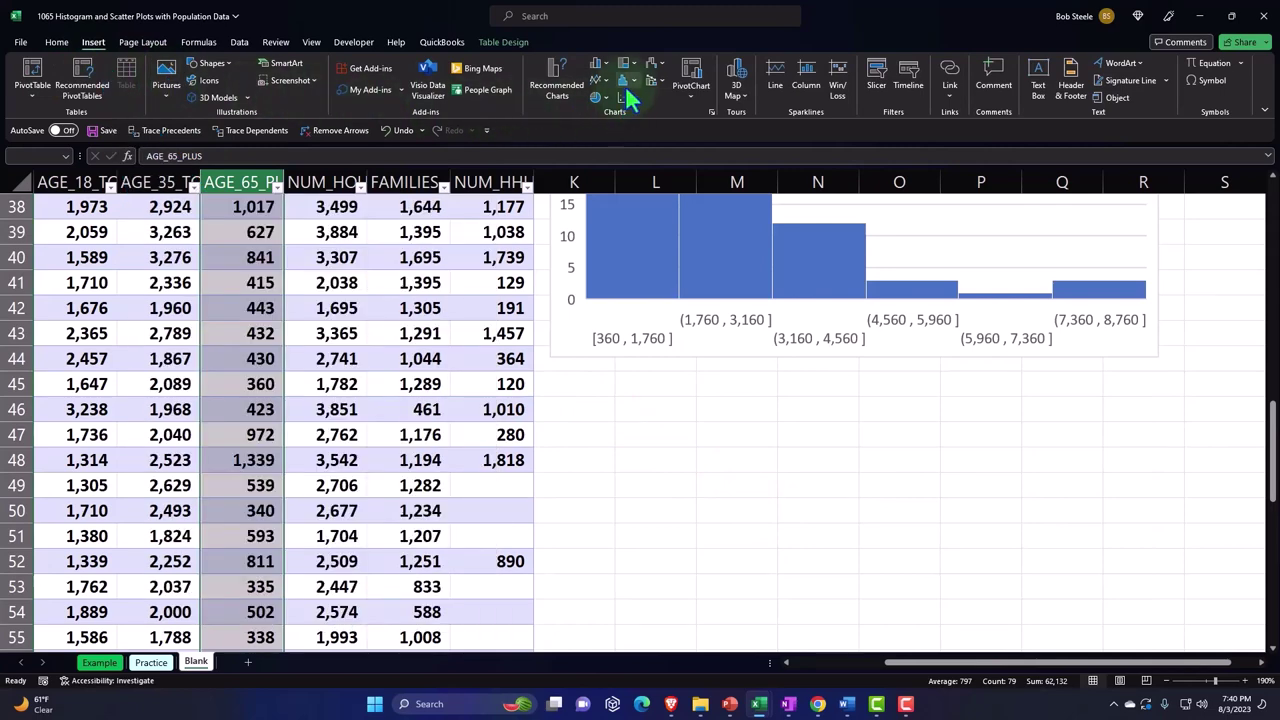
left_click(627, 85)
left_click(630, 126)
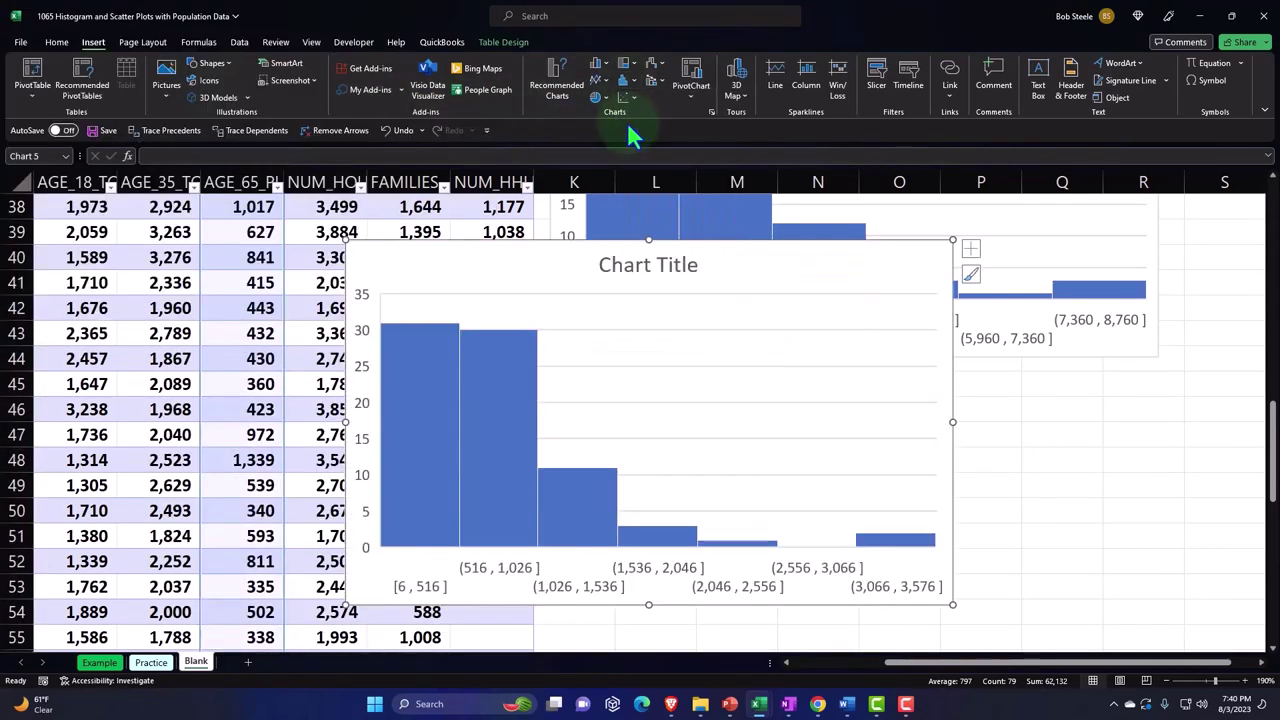
left_click_drag(430, 260, 623, 393)
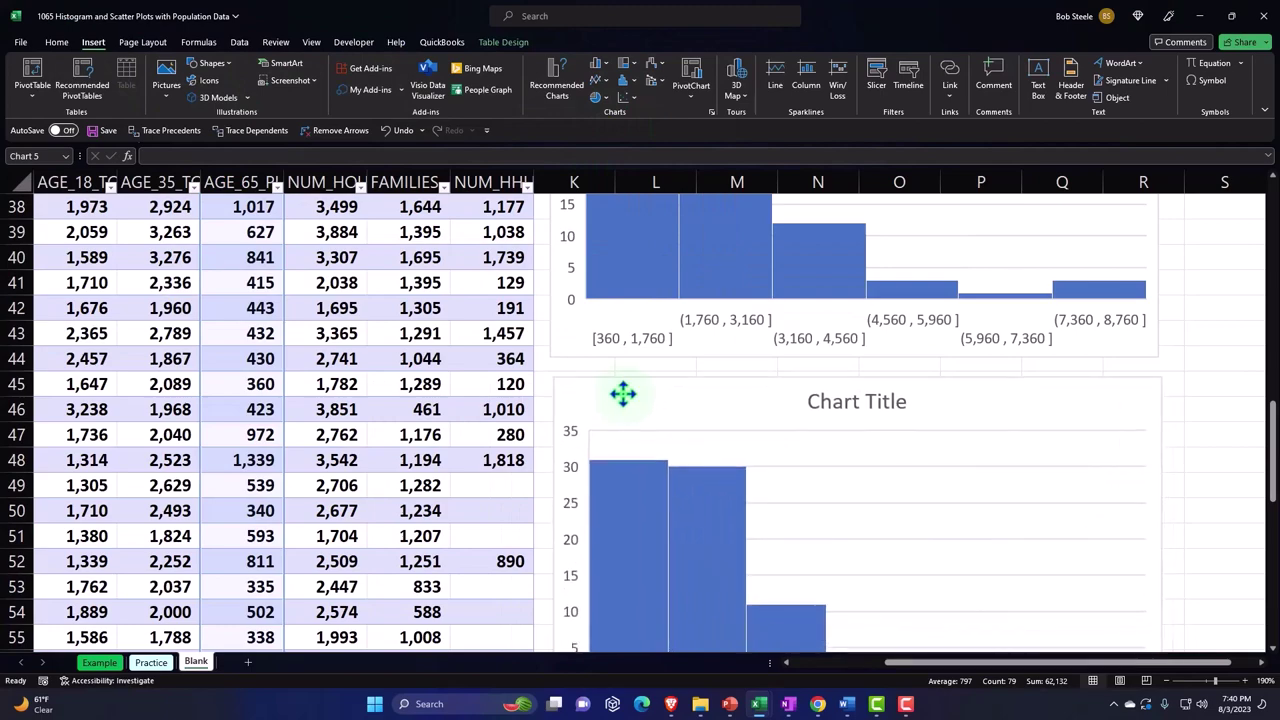
scroll(300, 406, "up", 12)
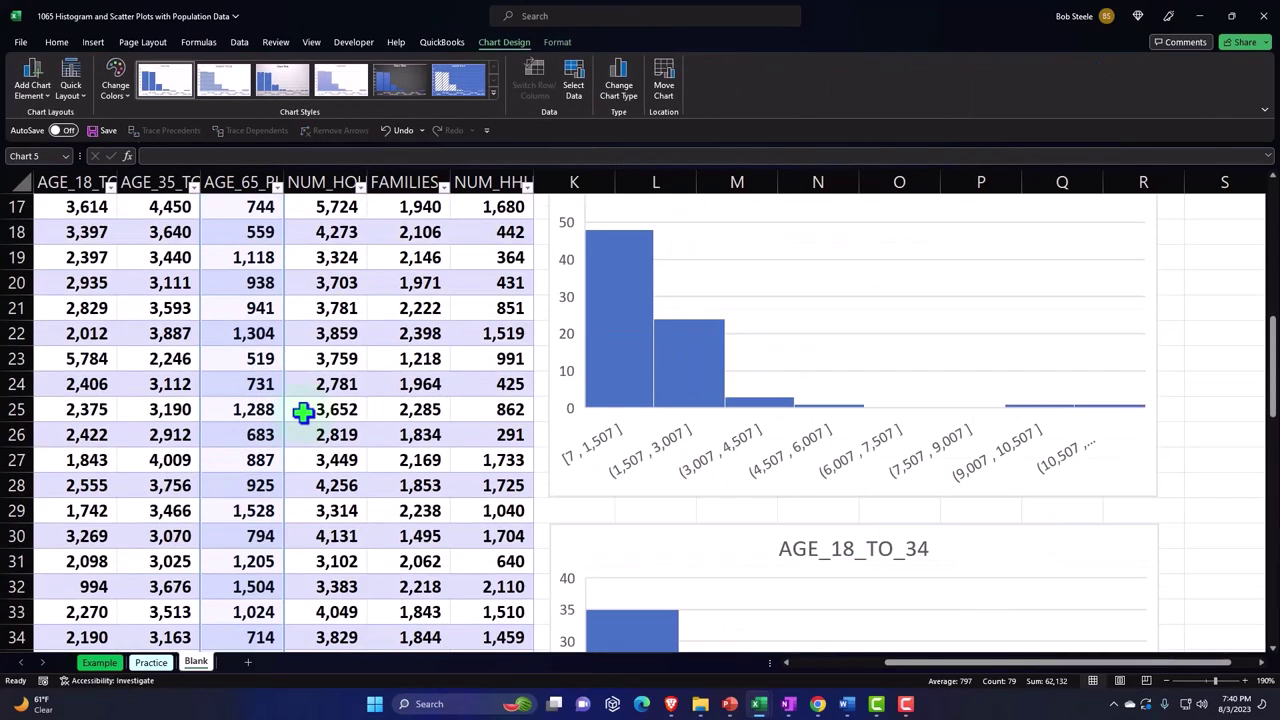
Replace the title of the histogram below AGE_18_TO_34 with the text AGE_65_PLUS copied from header cell G1
left_click(218, 232)
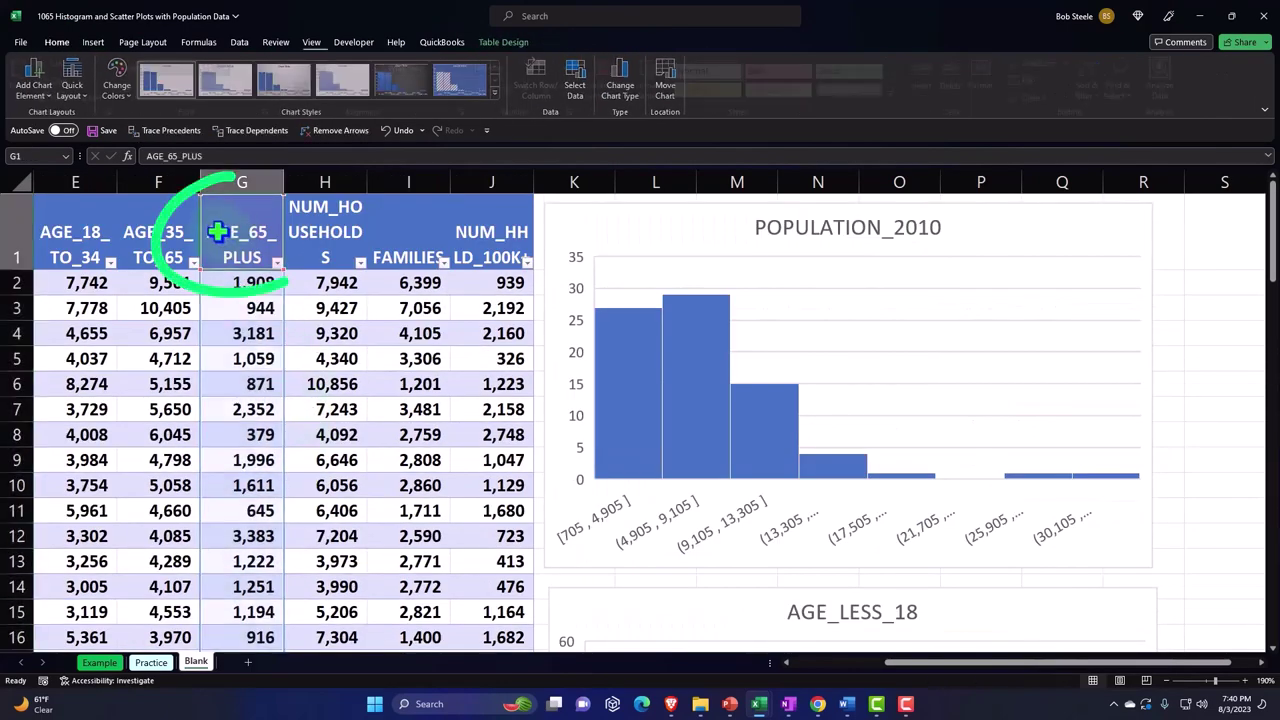
double_click(215, 230)
left_click_drag(214, 230, 268, 258)
key("ctrl+c")
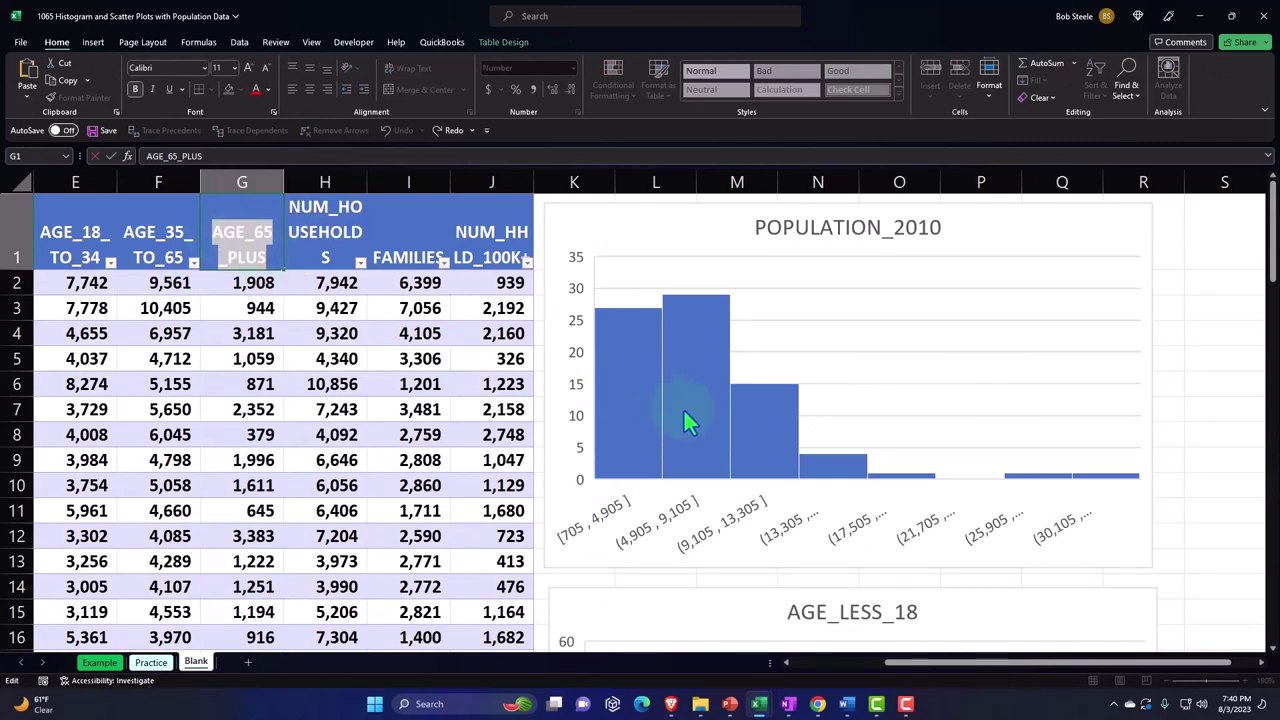
scroll(683, 410, "down", 8)
scroll(748, 440, "down", 4)
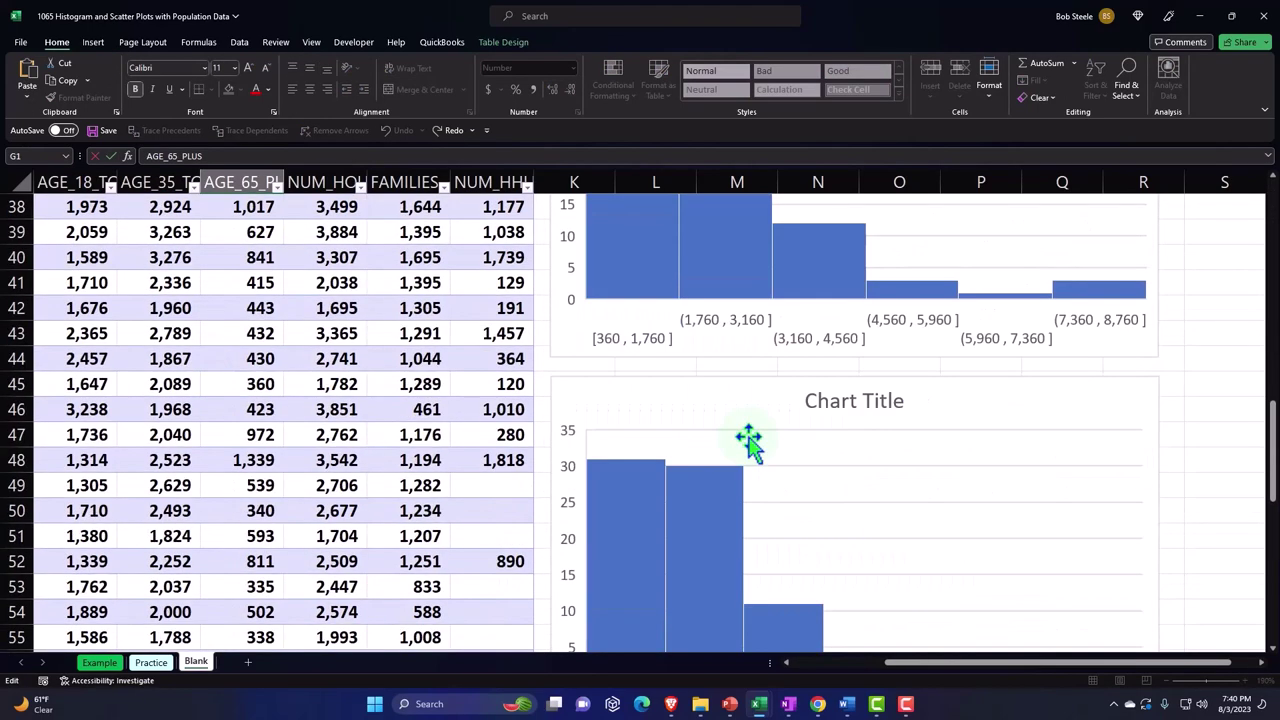
left_click(808, 400)
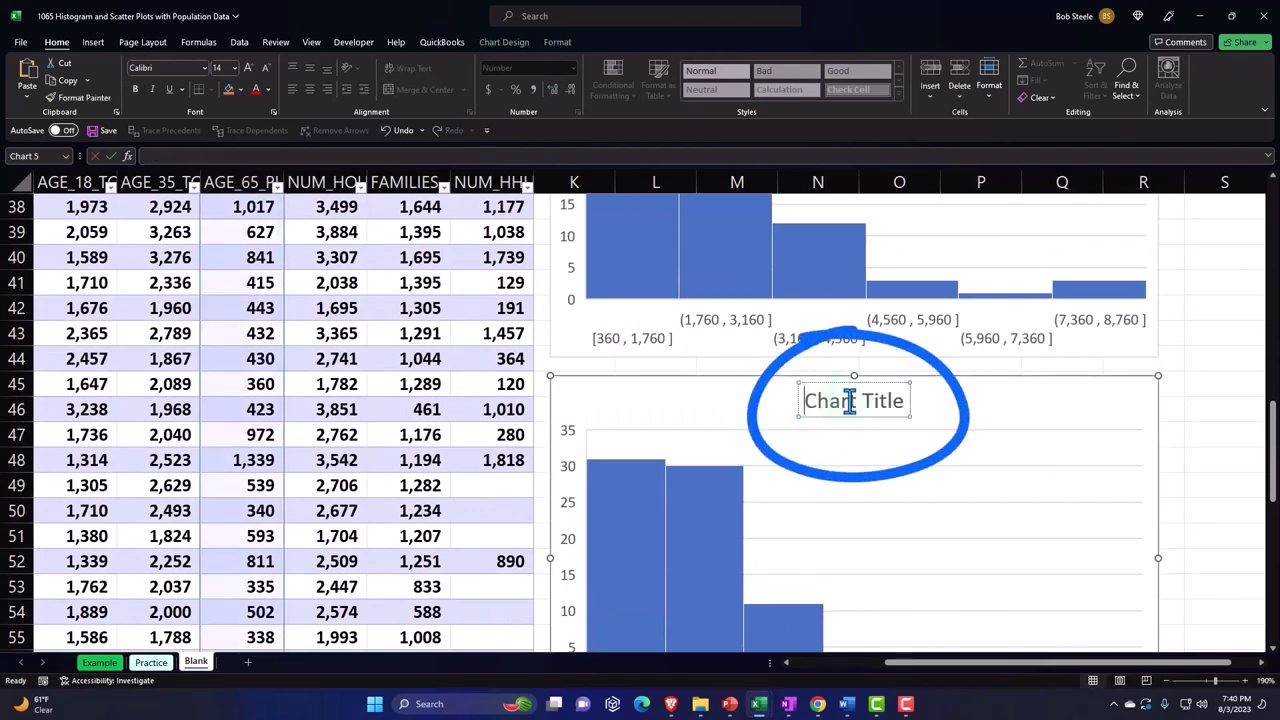
triple_click(849, 402)
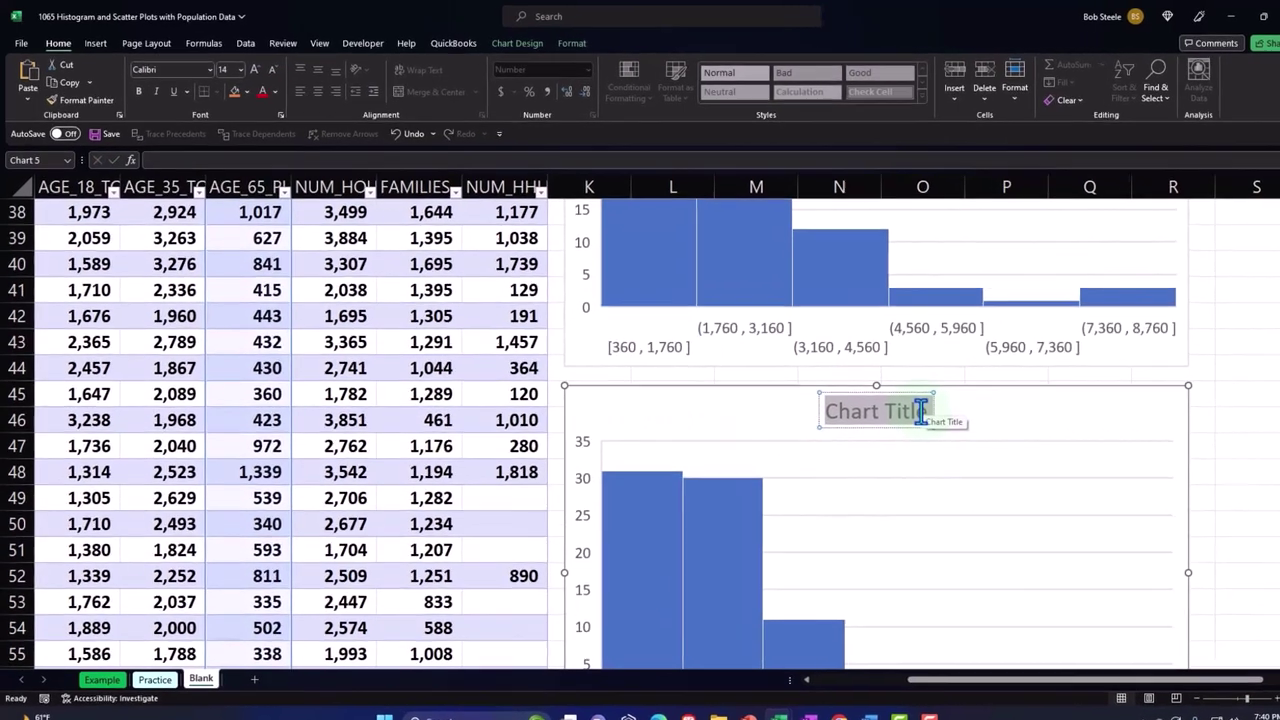
key("ctrl+v")
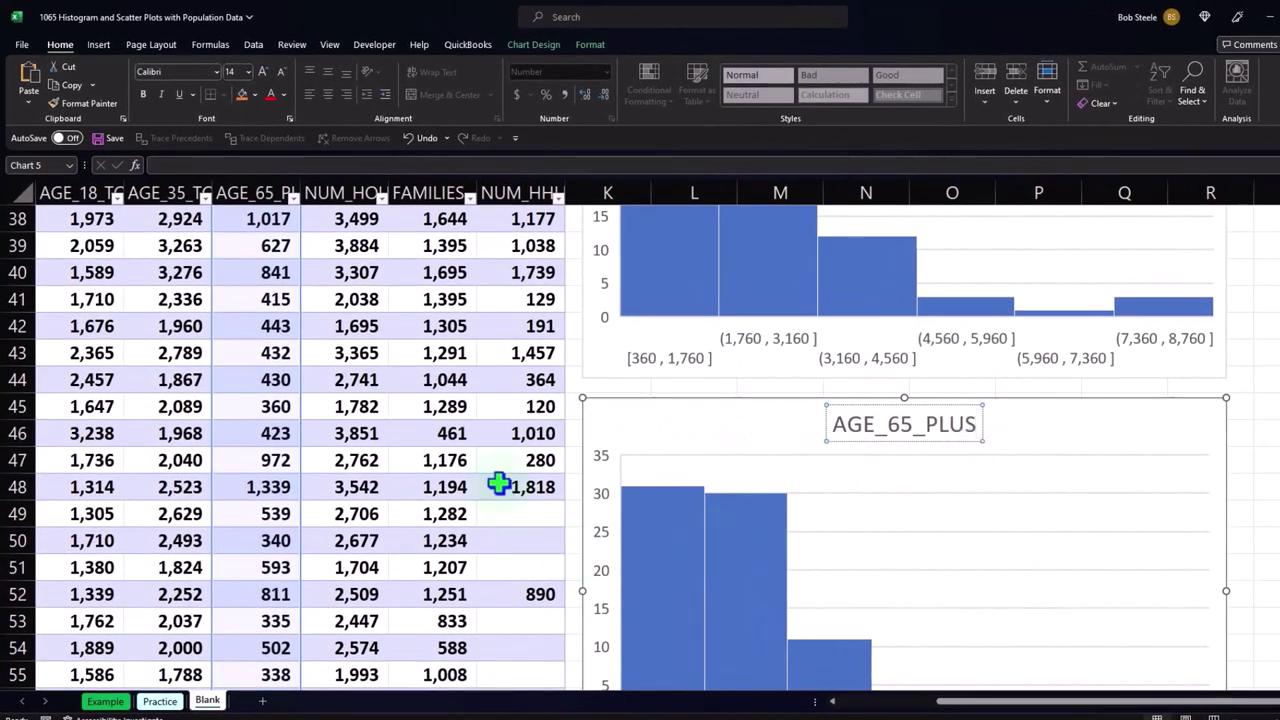
left_click(493, 463)
Insert a histogram of the NUM_HOUSEHOLDS column, header included, and place it directly below the AGE_65_PLUS histogram
scroll(420, 503, "up", 12)
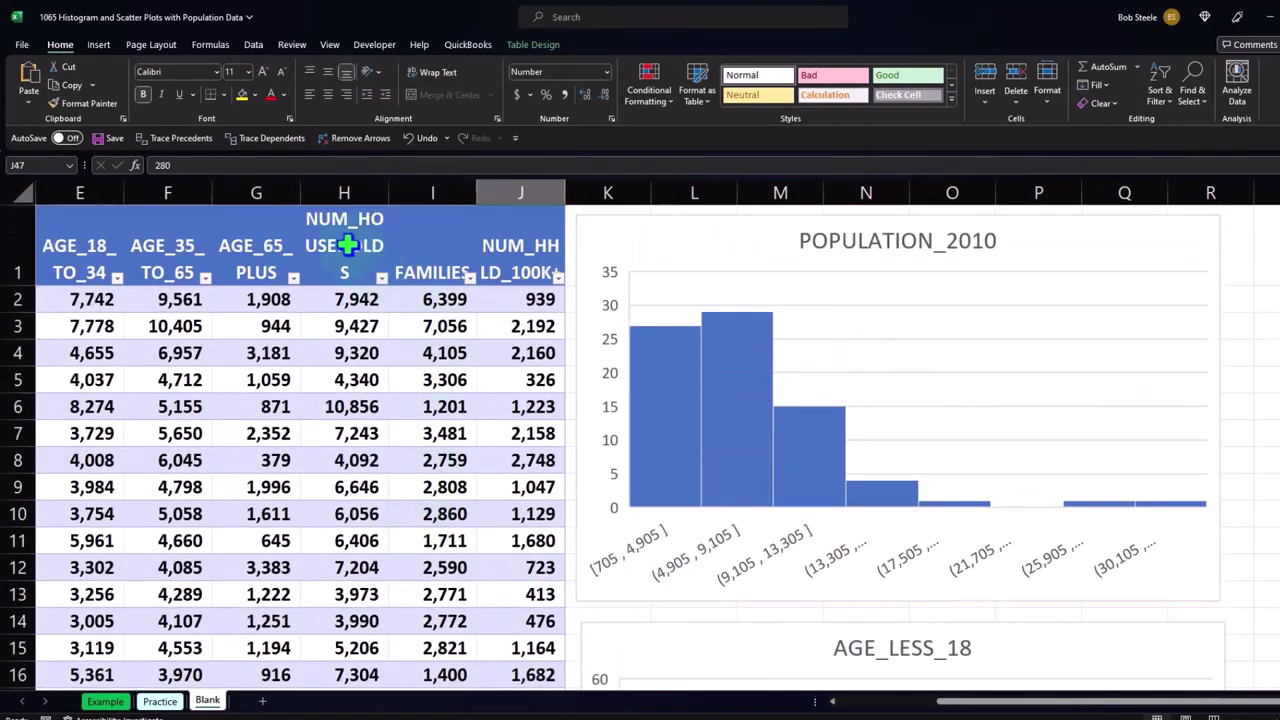
left_click(346, 245)
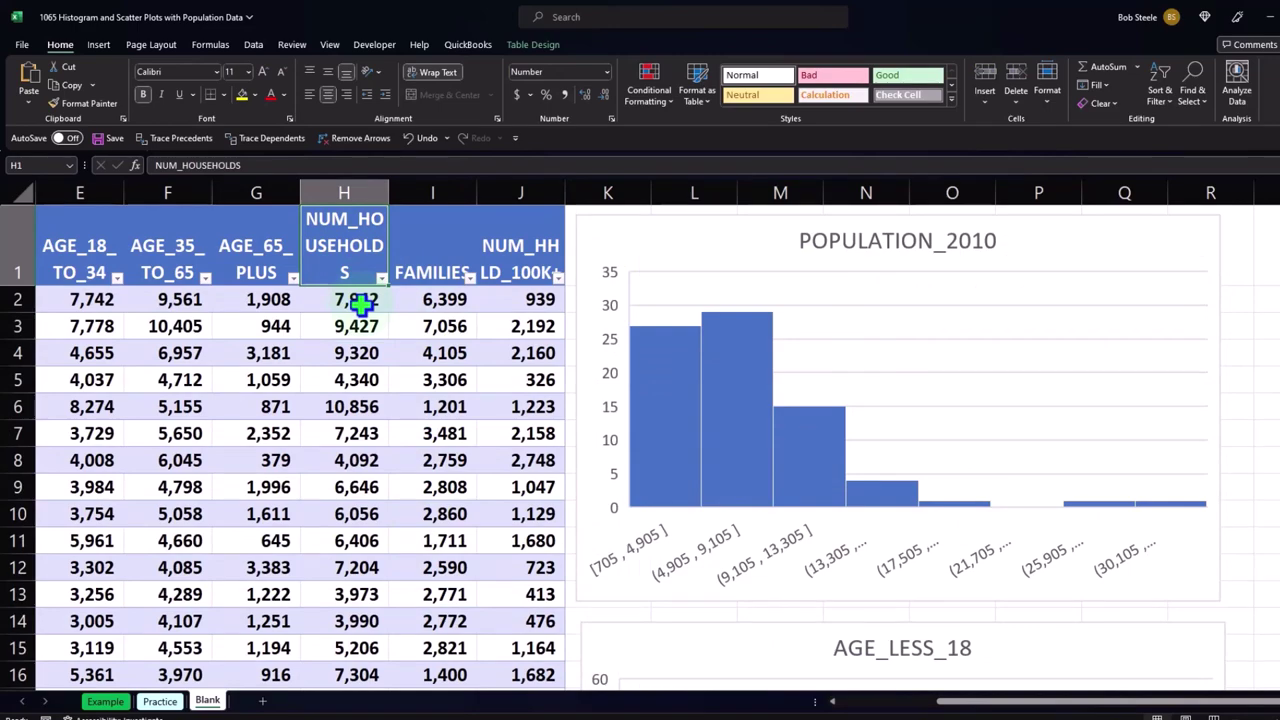
key("ctrl+shift+Down")
scroll(509, 507, "down", 1)
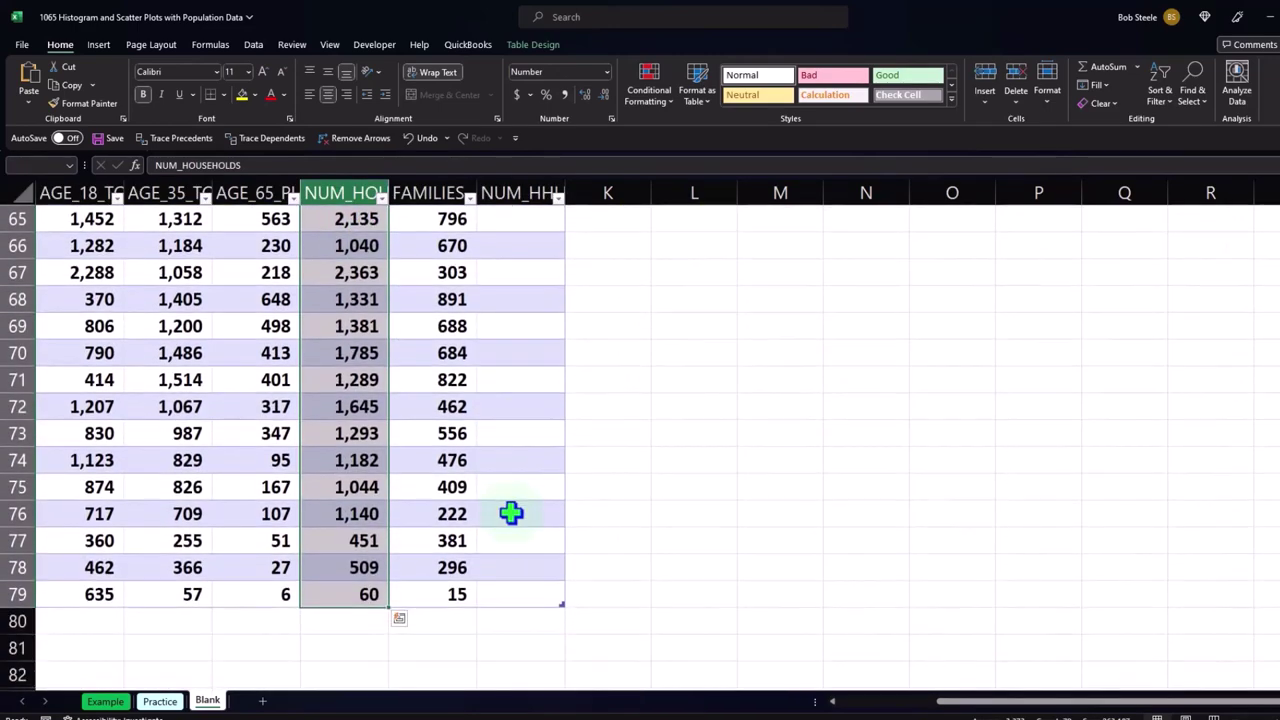
scroll(511, 513, "up", 20)
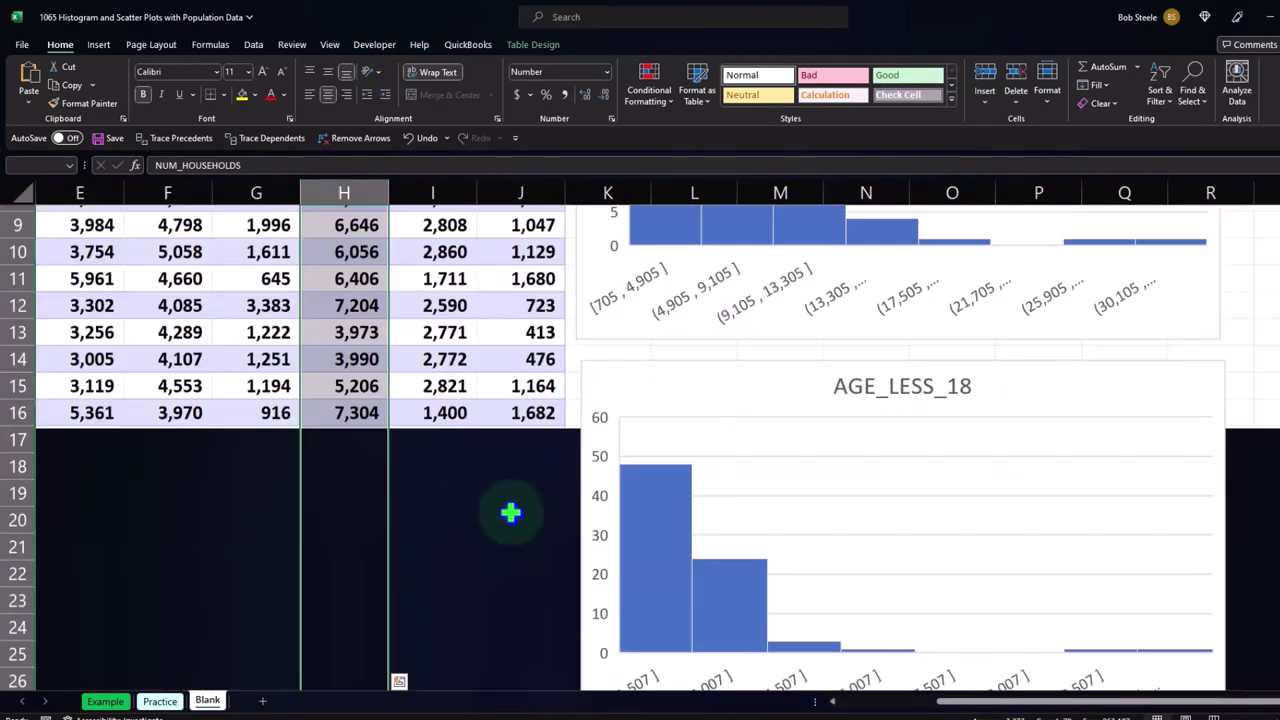
scroll(812, 508, "down", 18)
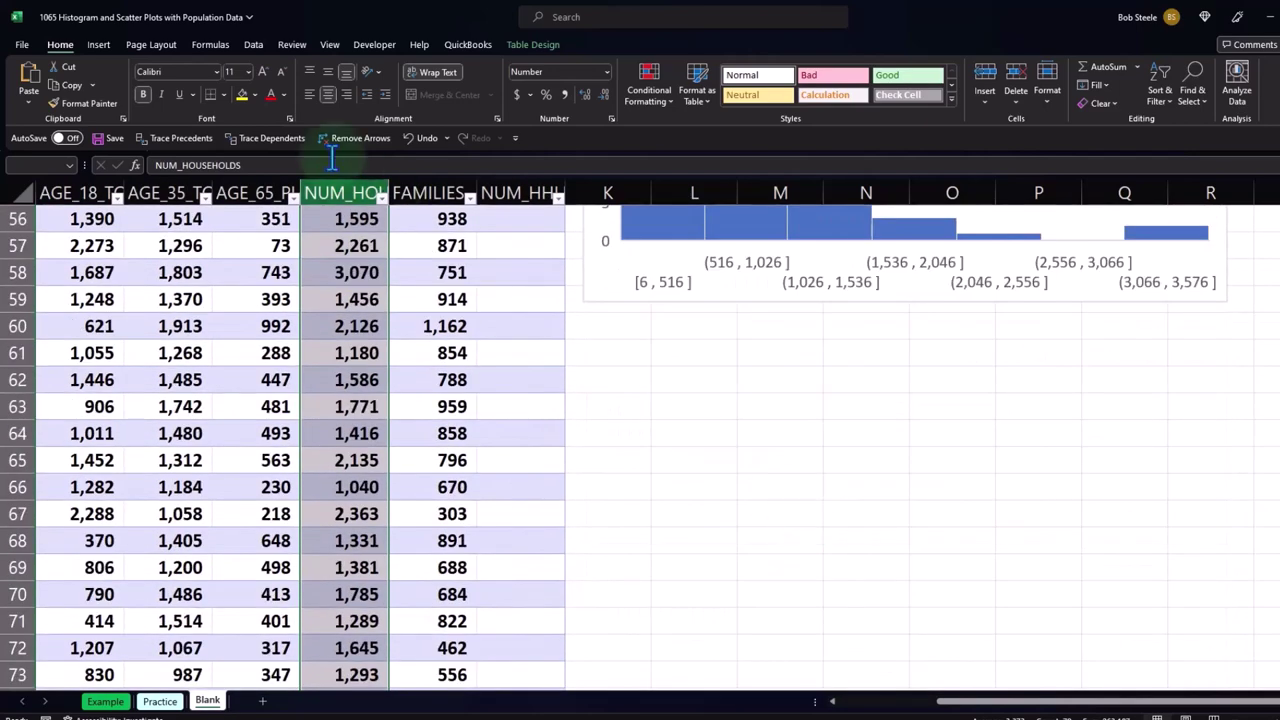
left_click(106, 40)
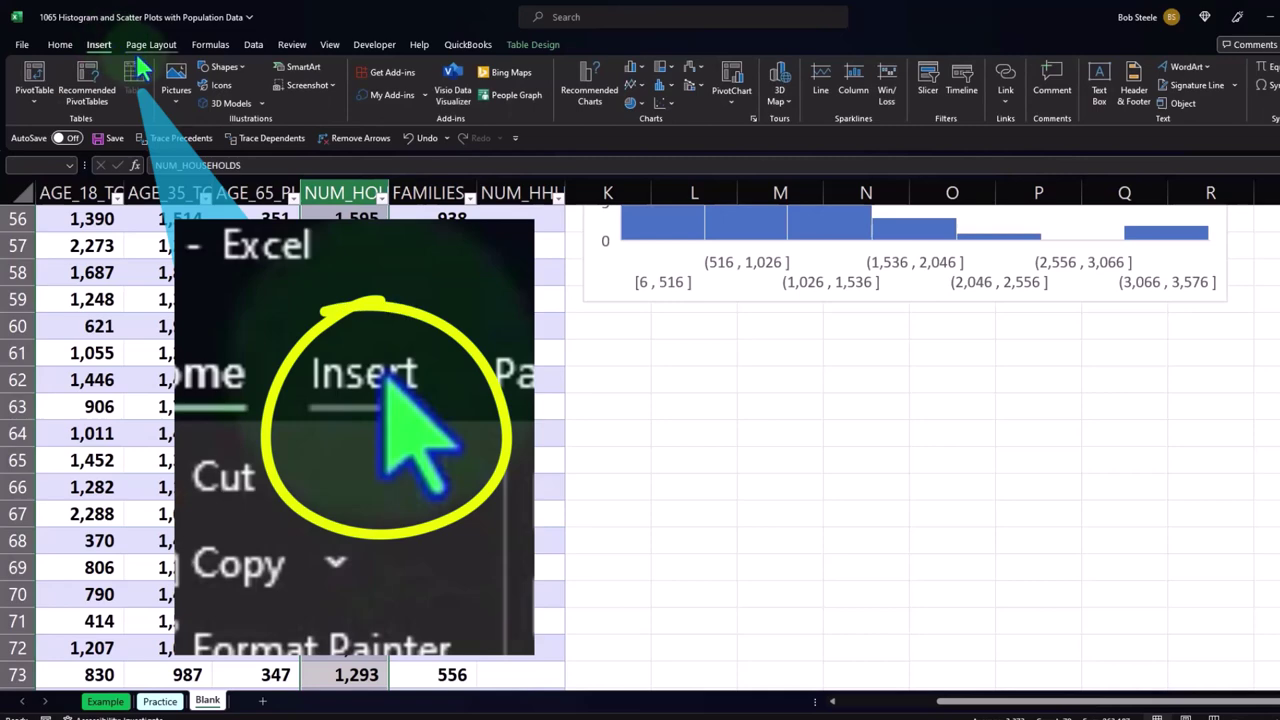
left_click(665, 90)
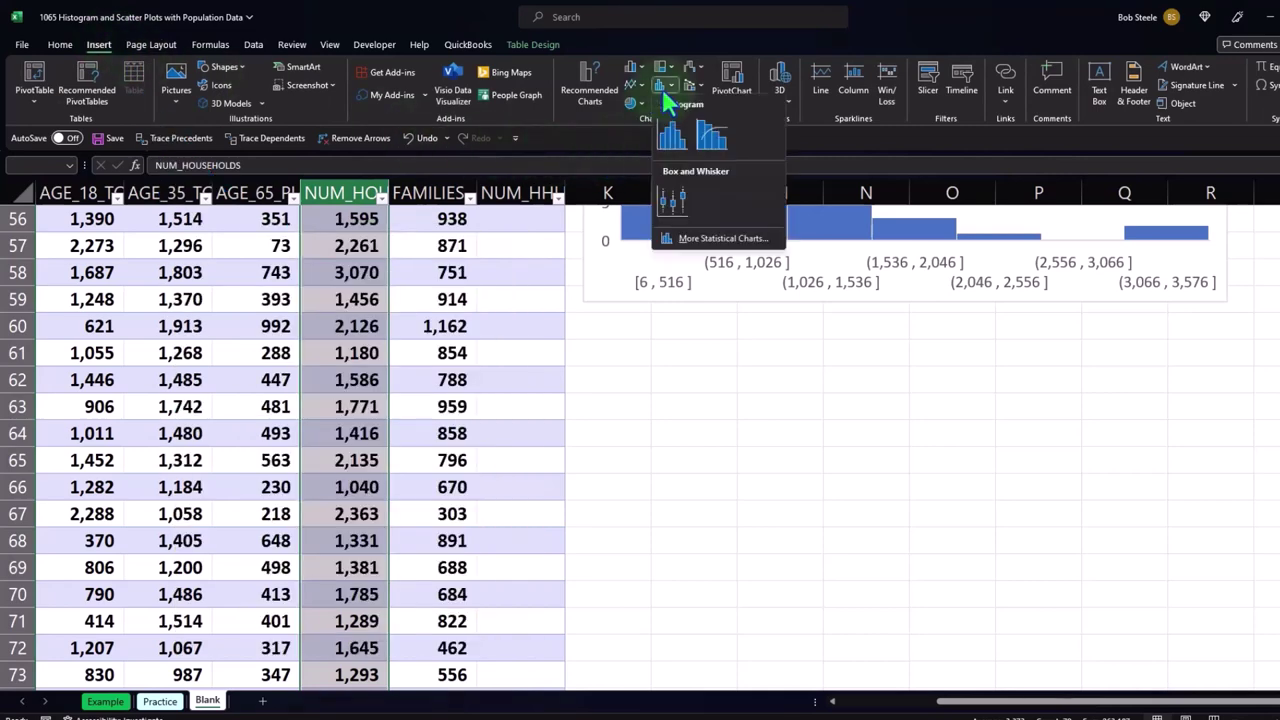
left_click(674, 122)
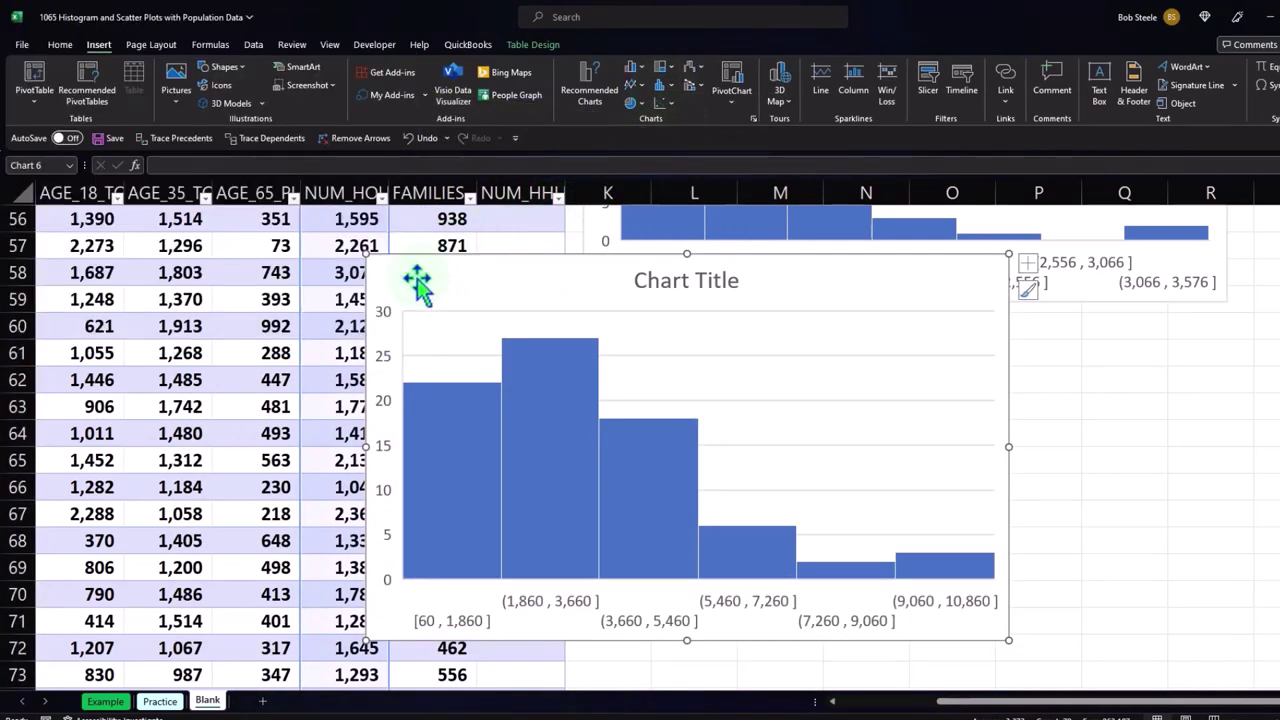
left_click_drag(432, 288, 640, 356)
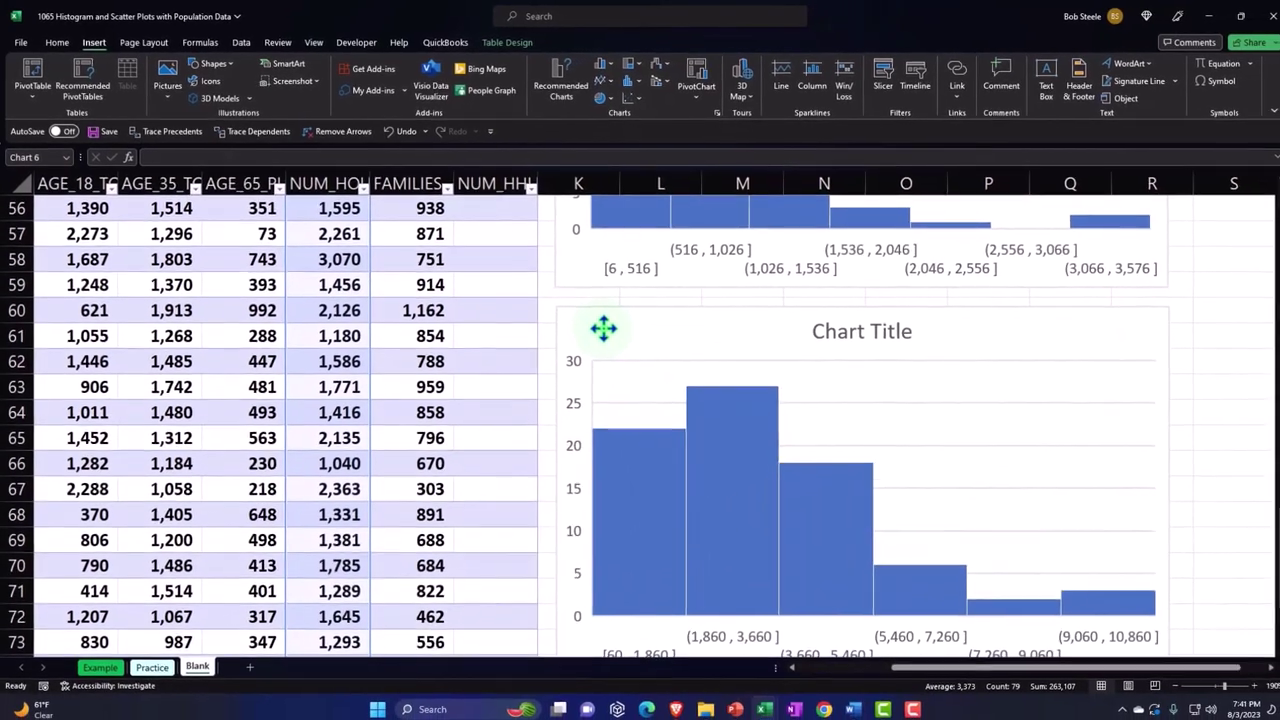
Replace the title of the histogram below AGE_65_PLUS with the text NUM_HOUSEHOLDS copied from header cell H1
scroll(322, 338, "up", 17)
scroll(322, 330, "up", 2)
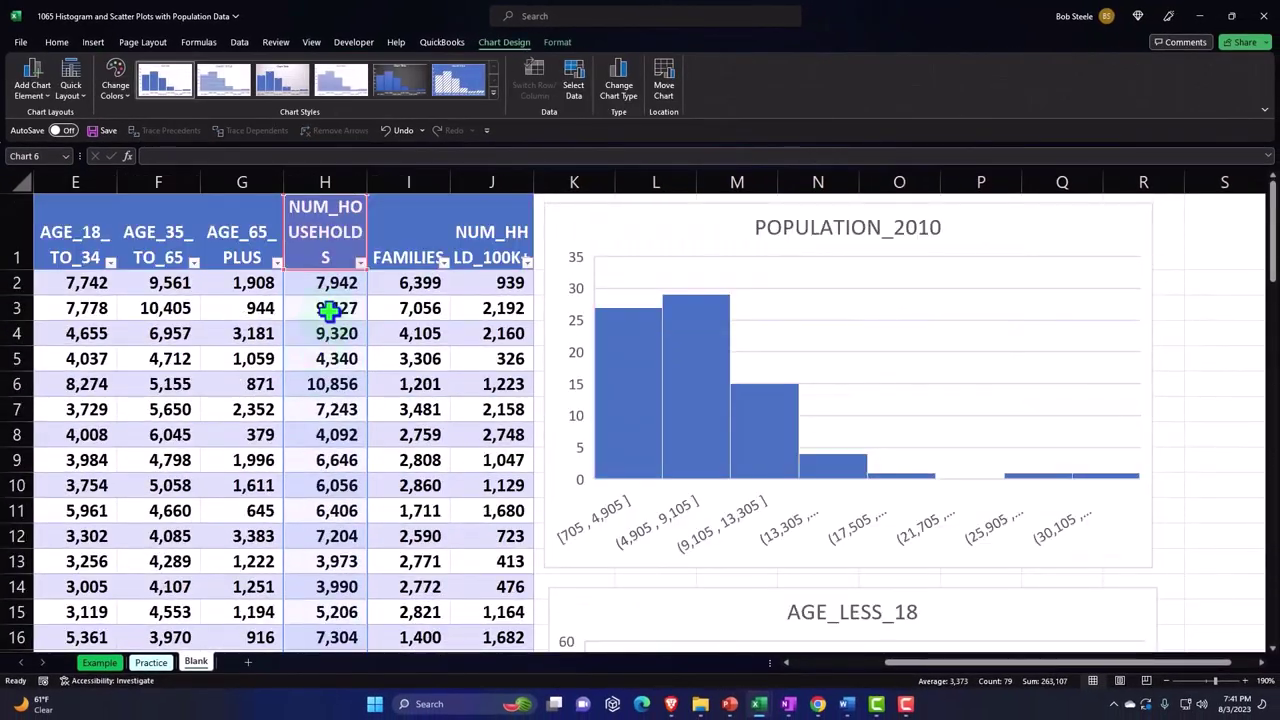
left_click(322, 208)
double_click(290, 224)
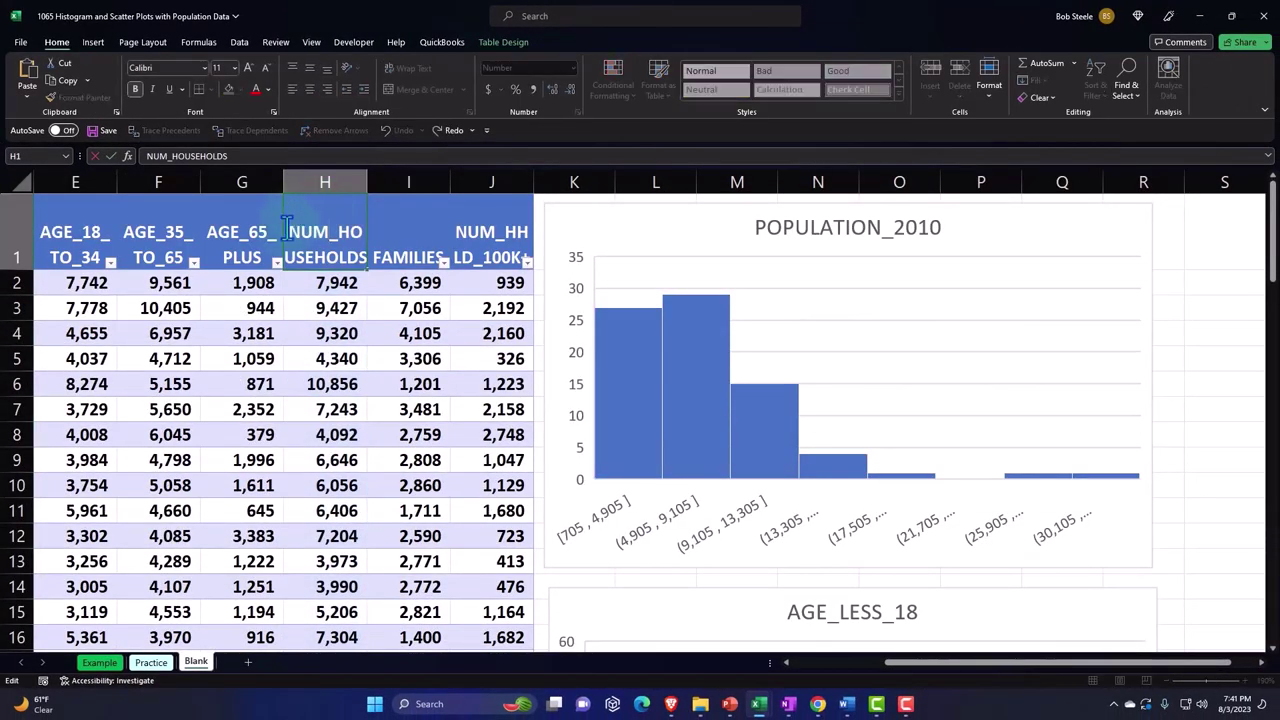
left_click_drag(290, 224, 366, 262)
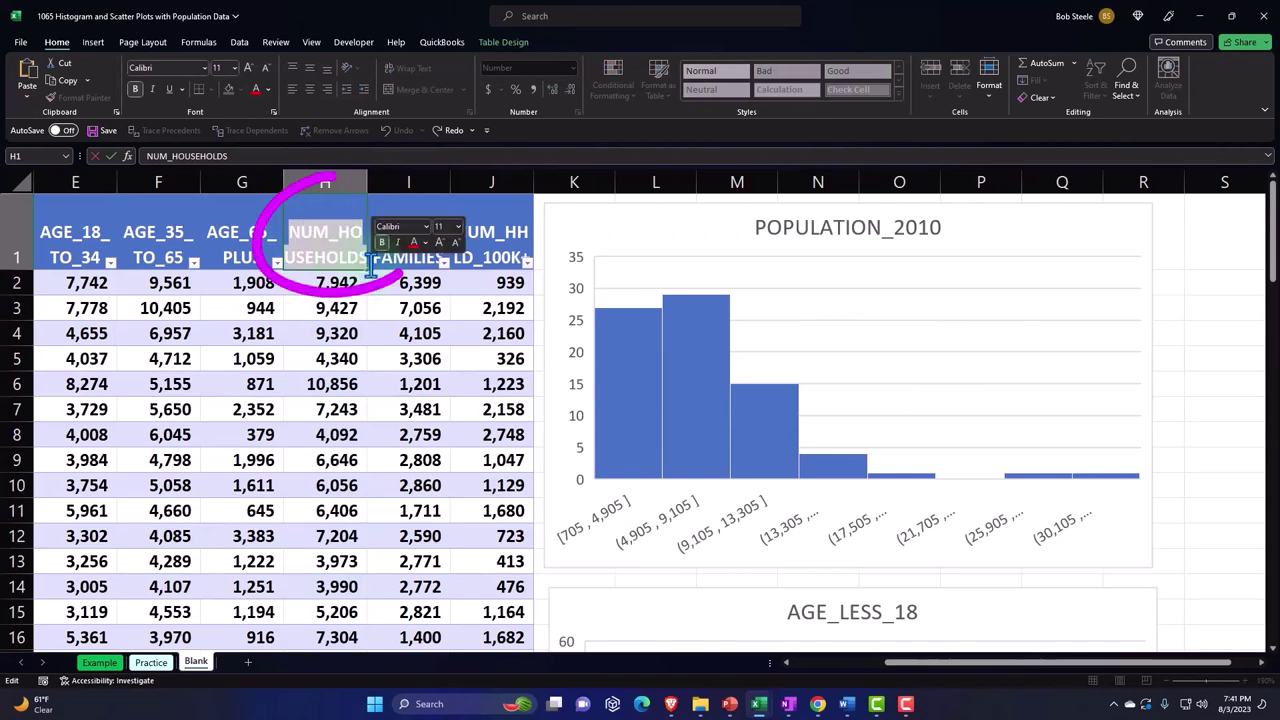
mouse_move(657, 315)
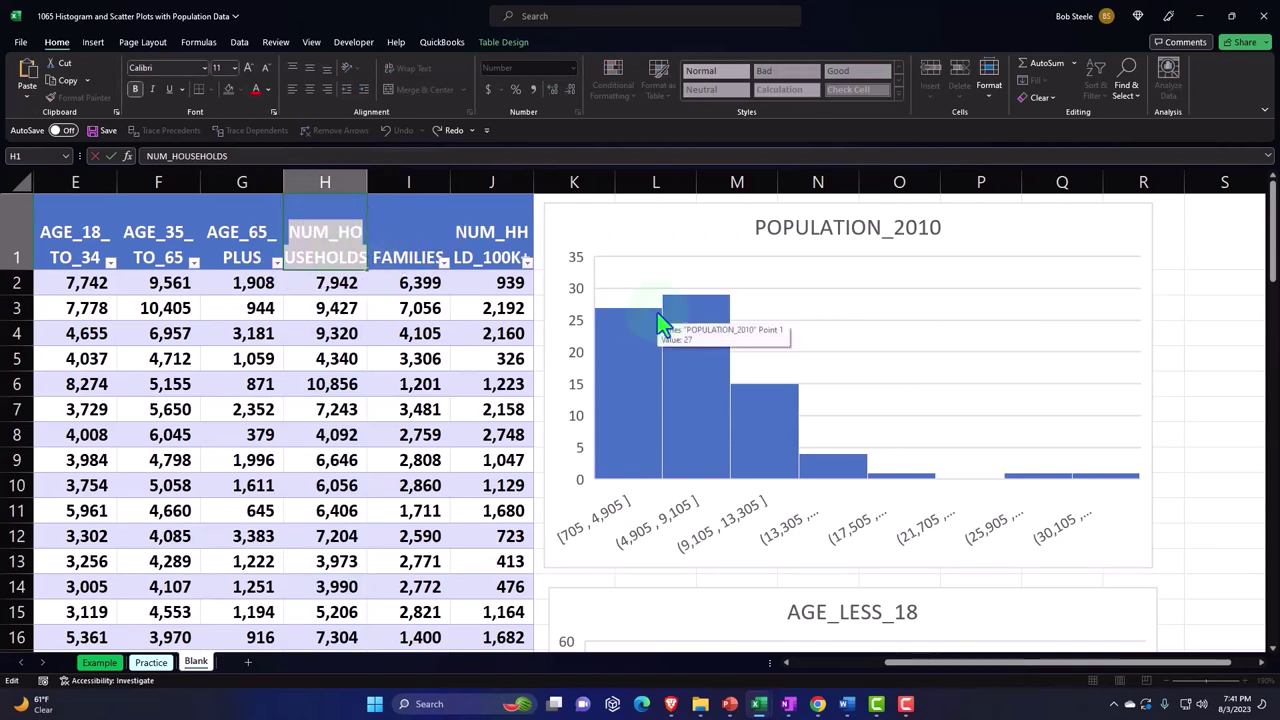
scroll(657, 315, "down", 19)
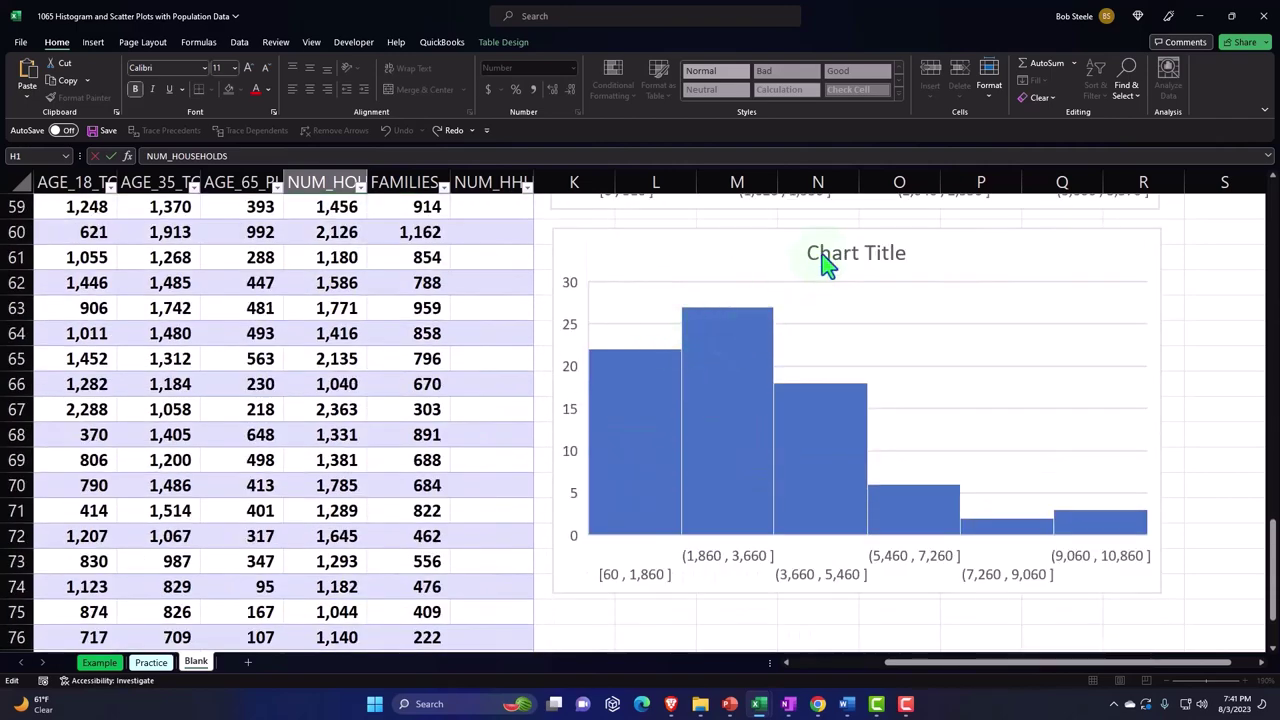
double_click(824, 256)
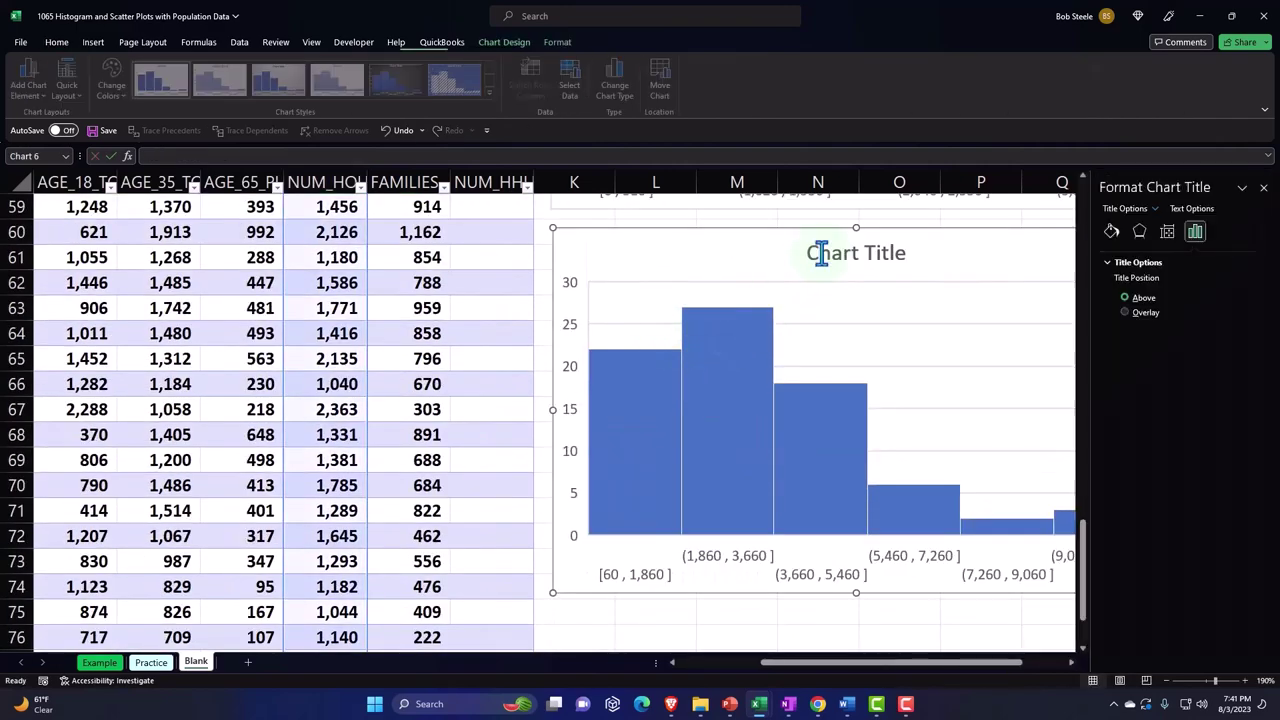
left_click_drag(809, 252, 894, 250)
type("NUM_HOUSEHOLDS")
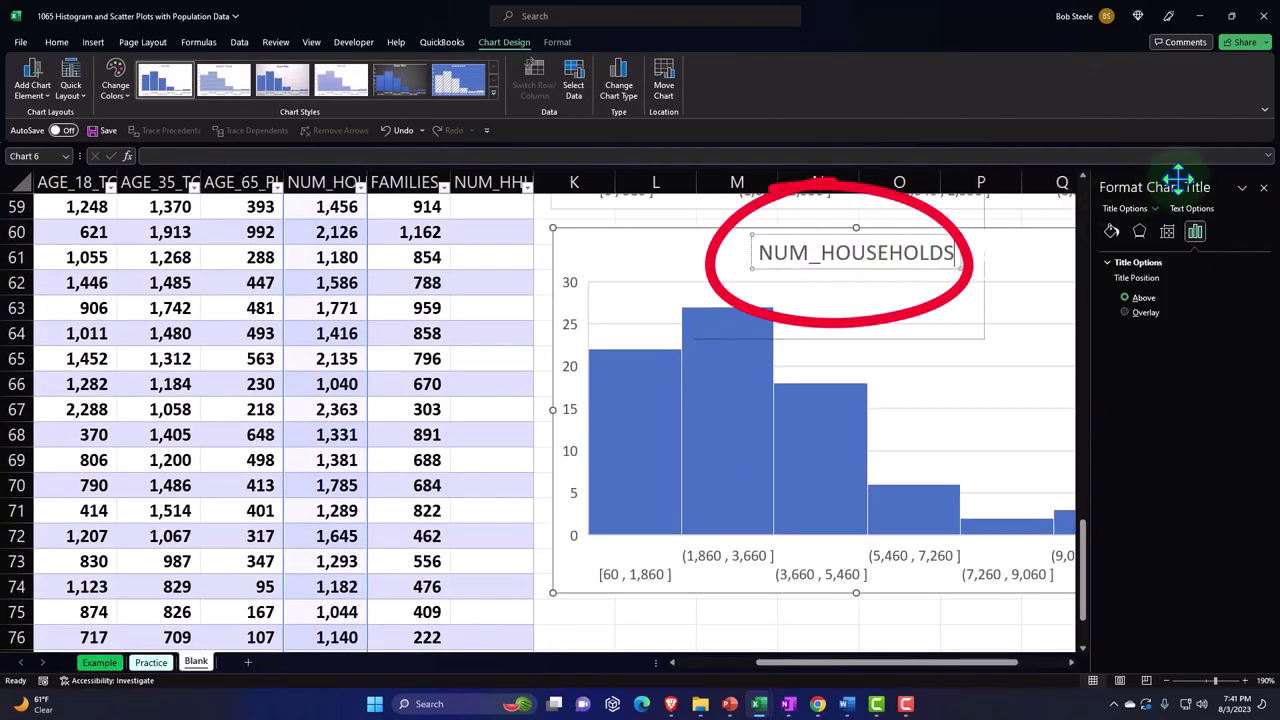
left_click(1263, 187)
left_click(543, 358)
Insert a histogram of the FAMILIES column, header included, and place it directly below the NUM_HOUSEHOLDS histogram
scroll(366, 375, "up", 19)
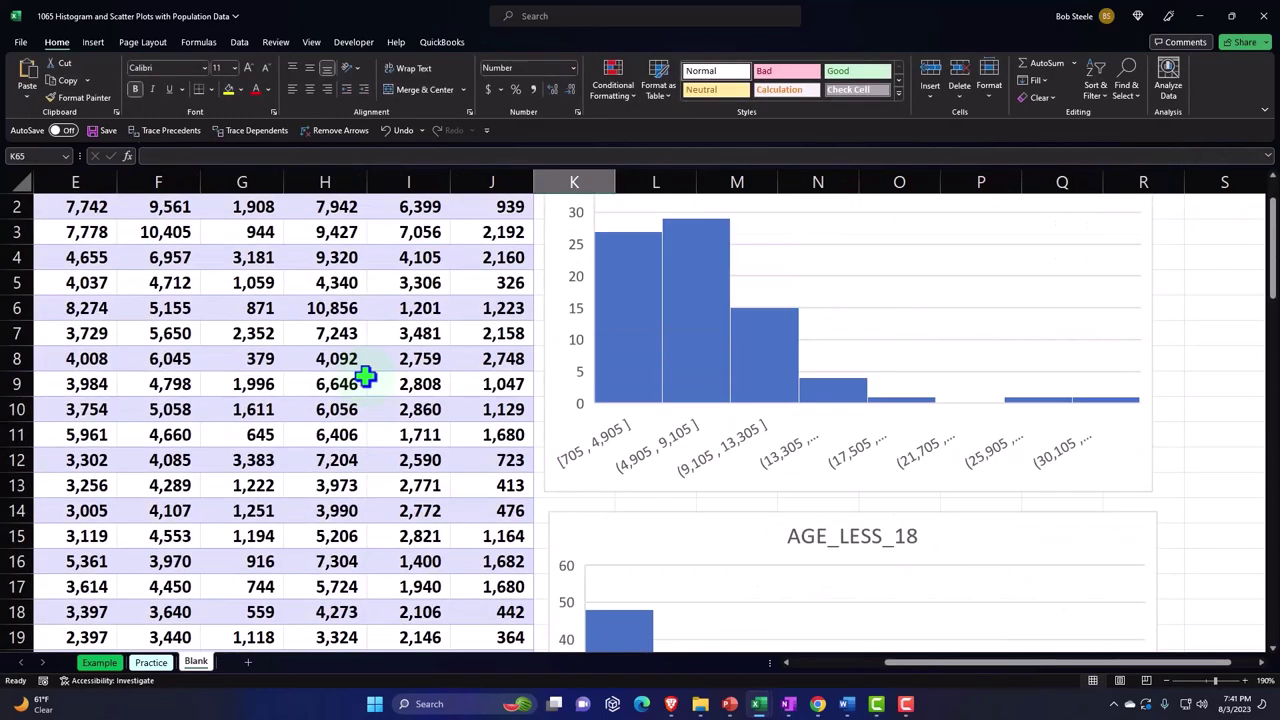
scroll(366, 375, "up", 1)
left_click(417, 243)
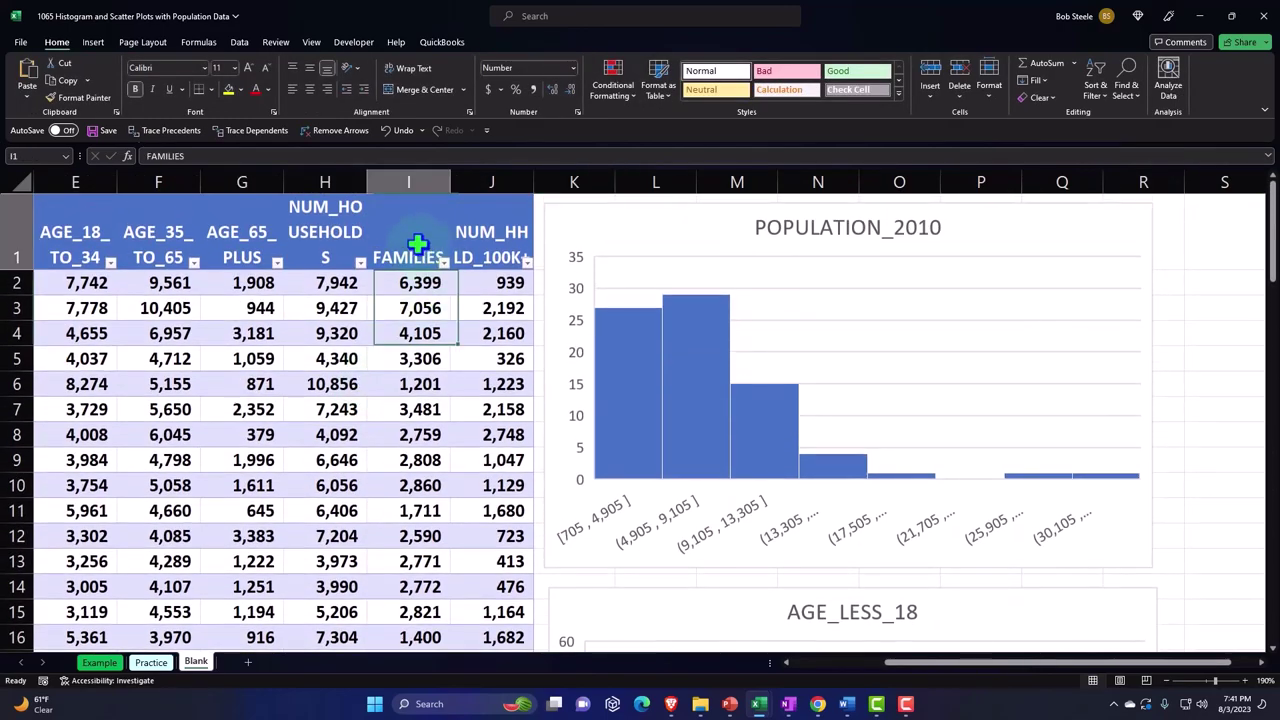
key("ctrl+shift+Down")
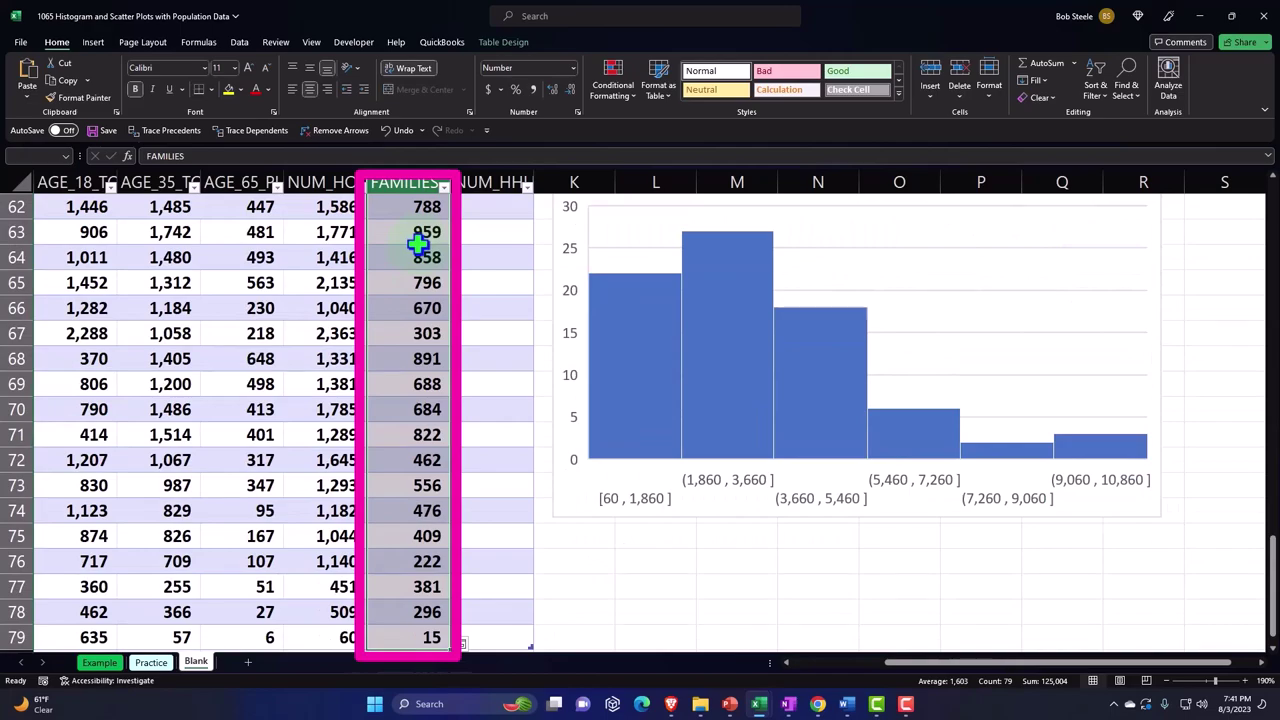
scroll(417, 243, "up", 20)
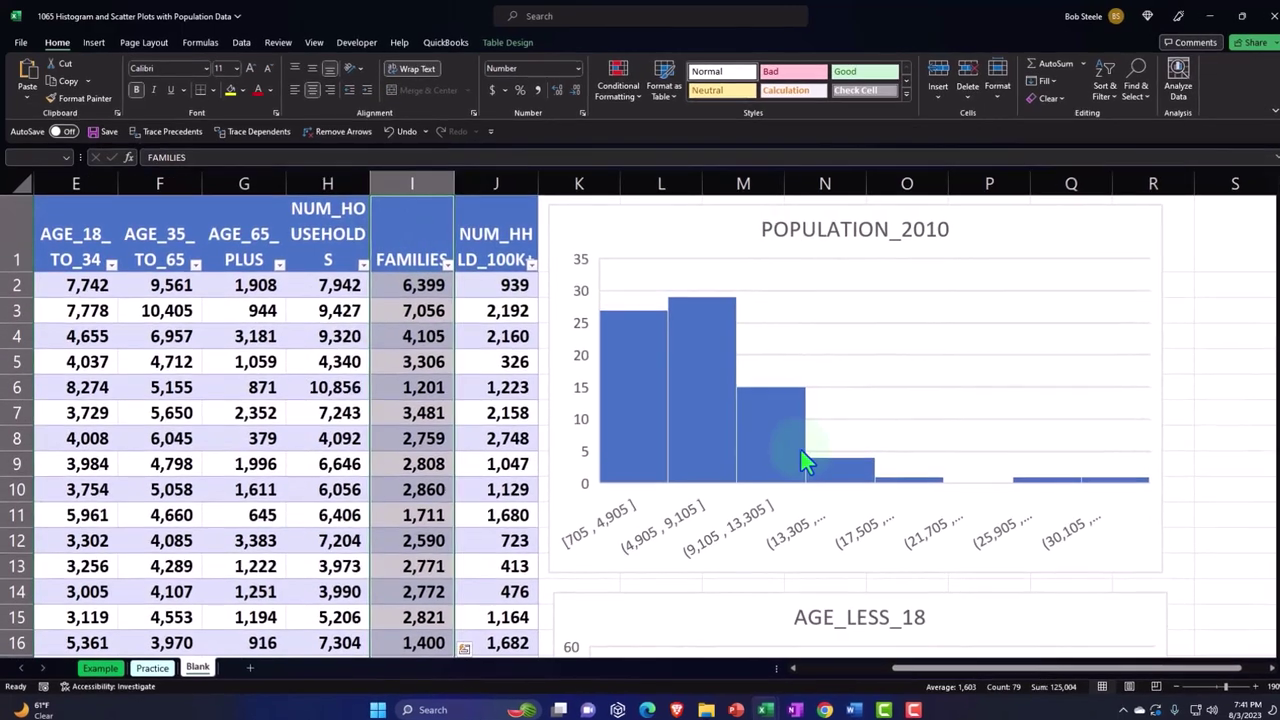
scroll(860, 460, "down", 19)
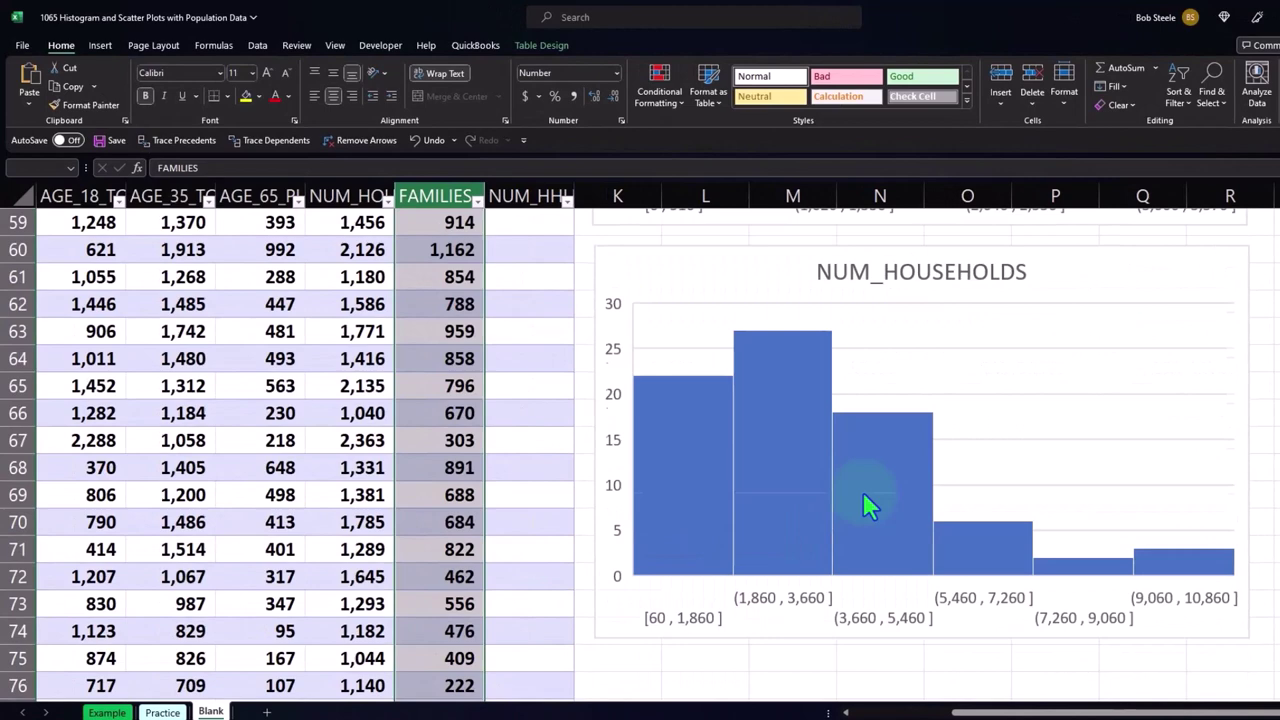
scroll(863, 492, "down", 5)
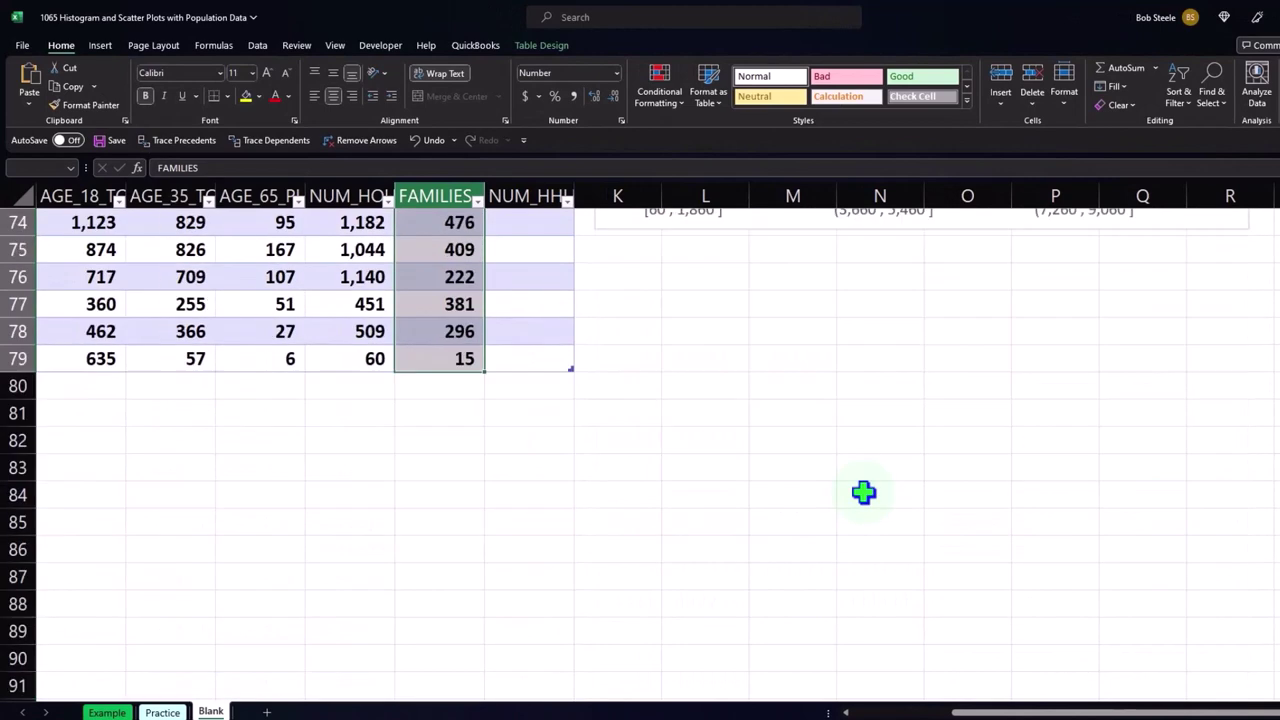
scroll(700, 420, "up", 2)
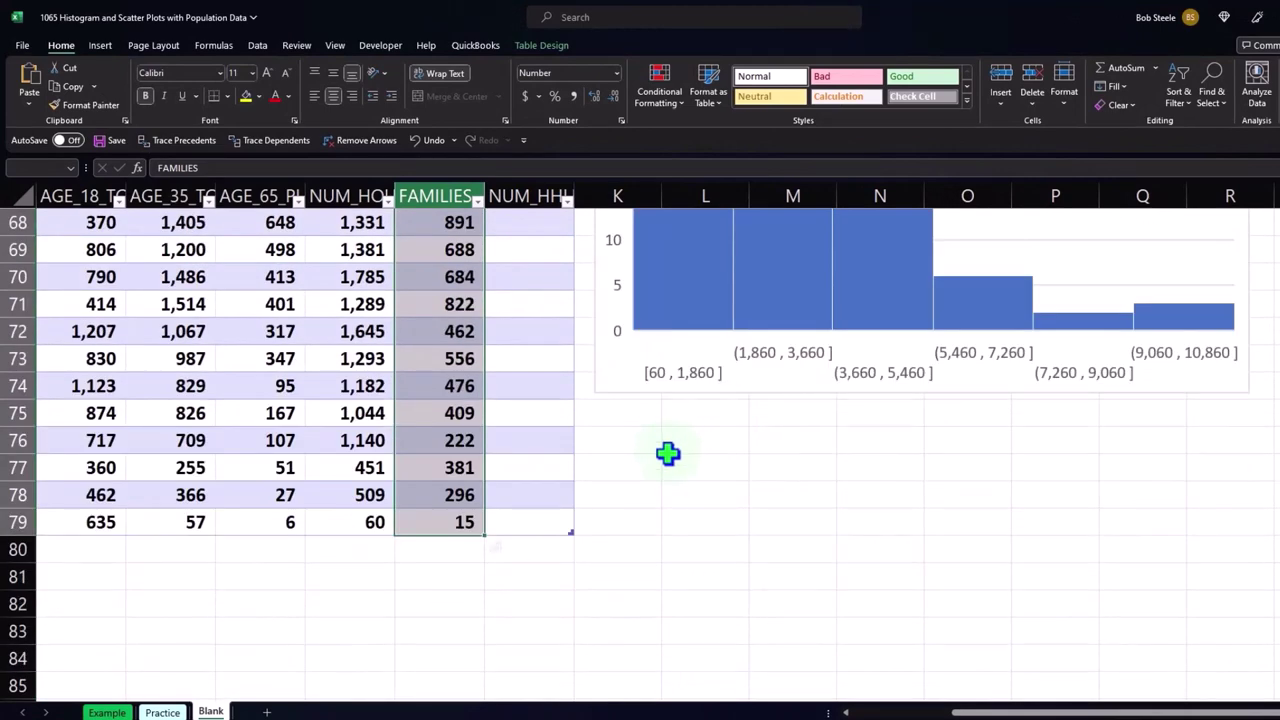
left_click(98, 47)
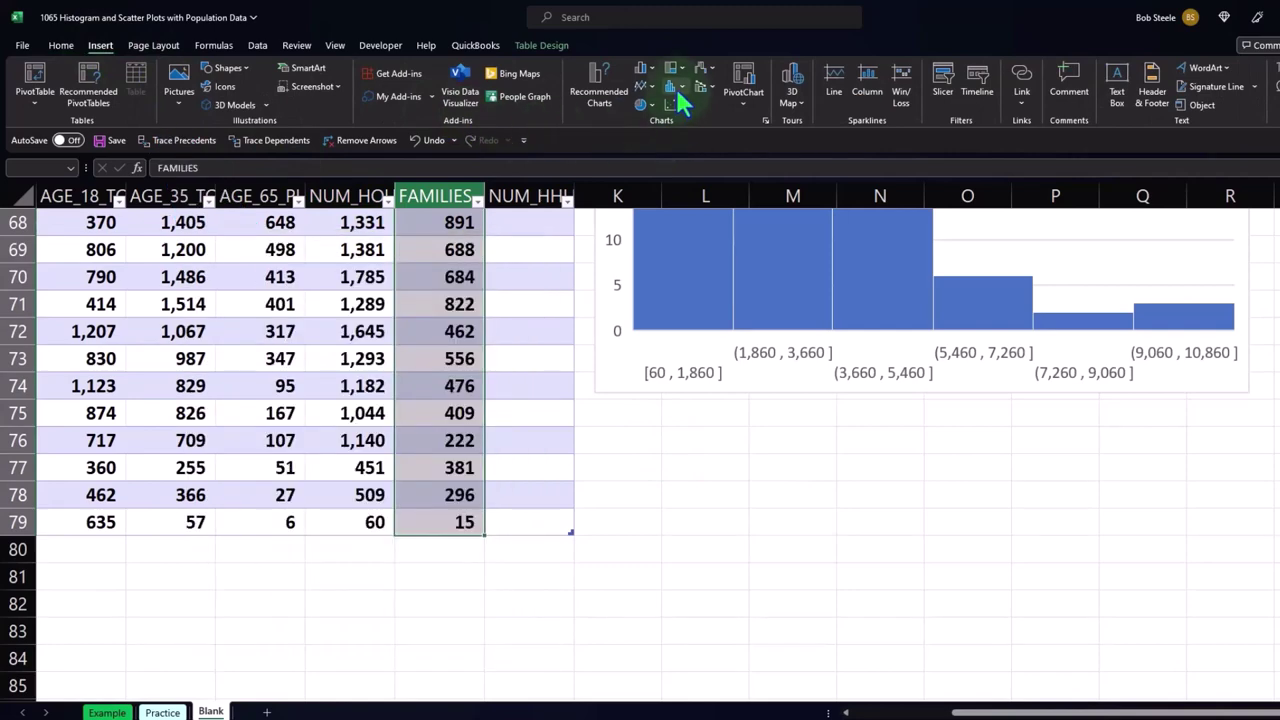
left_click(677, 90)
left_click(684, 124)
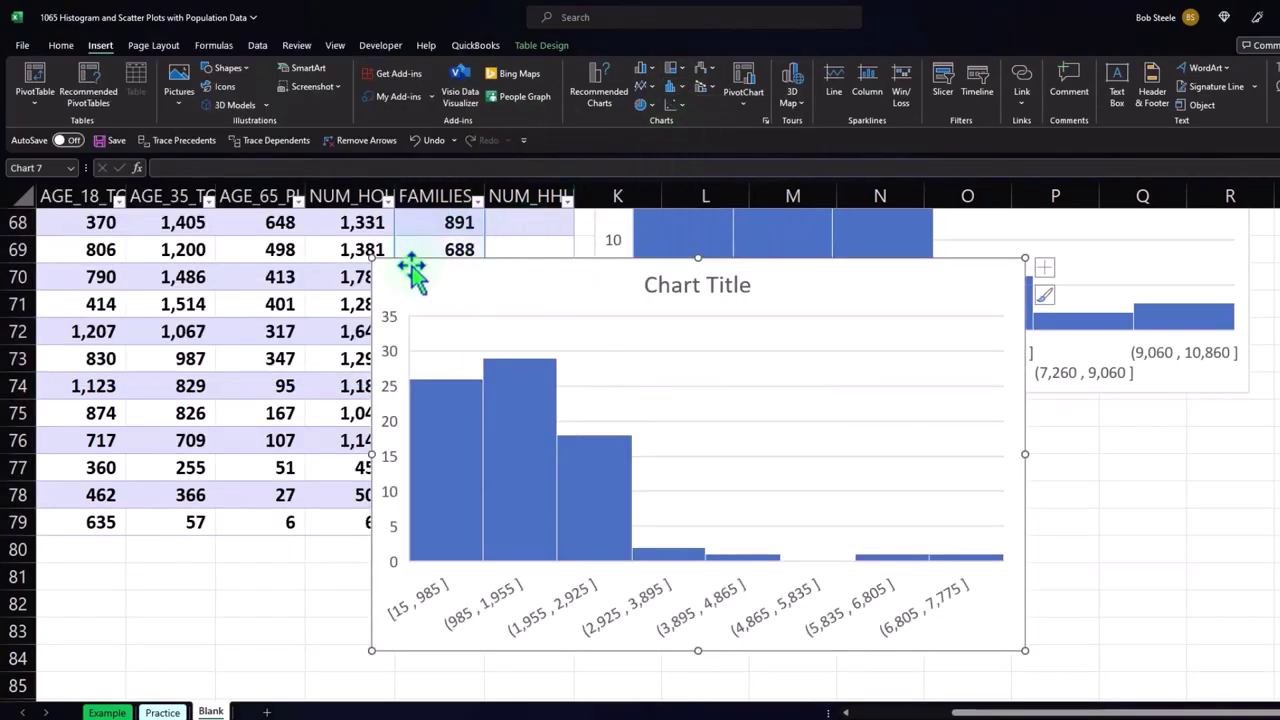
left_click_drag(412, 270, 636, 433)
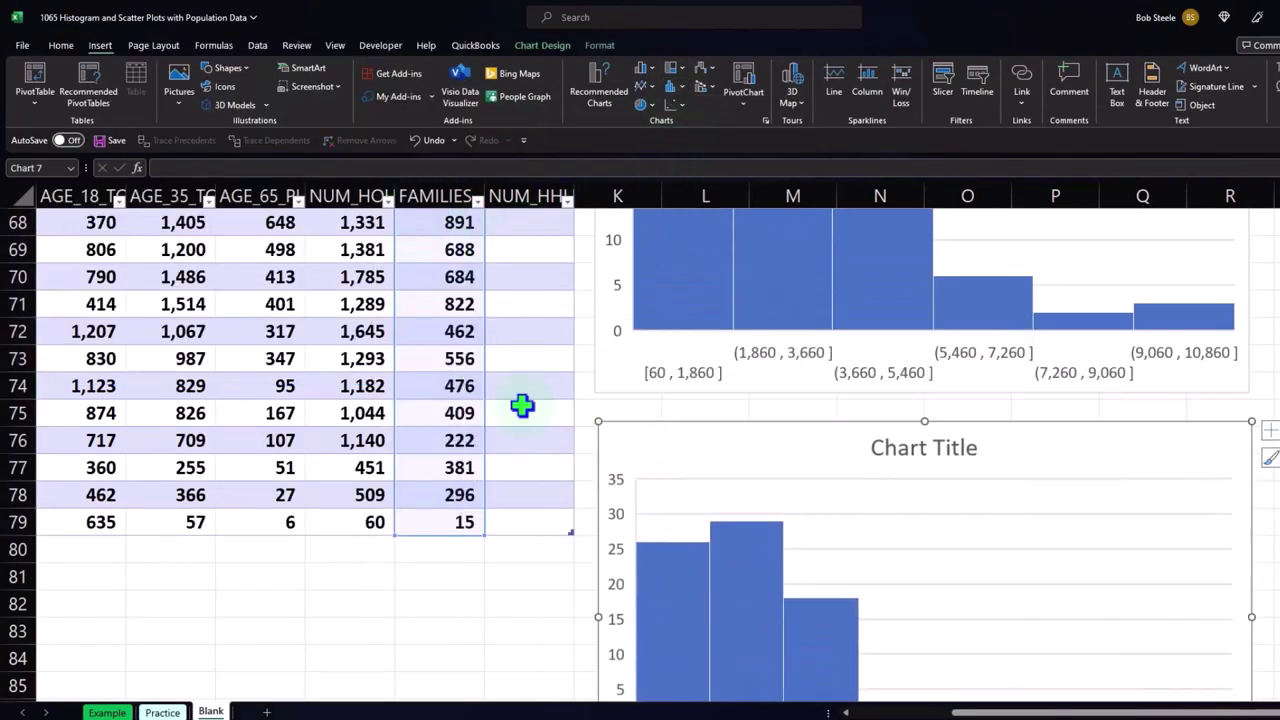
Replace the title of the histogram below NUM_HOUSEHOLDS with the text FAMILIES copied from header cell I1
scroll(457, 371, "up", 20)
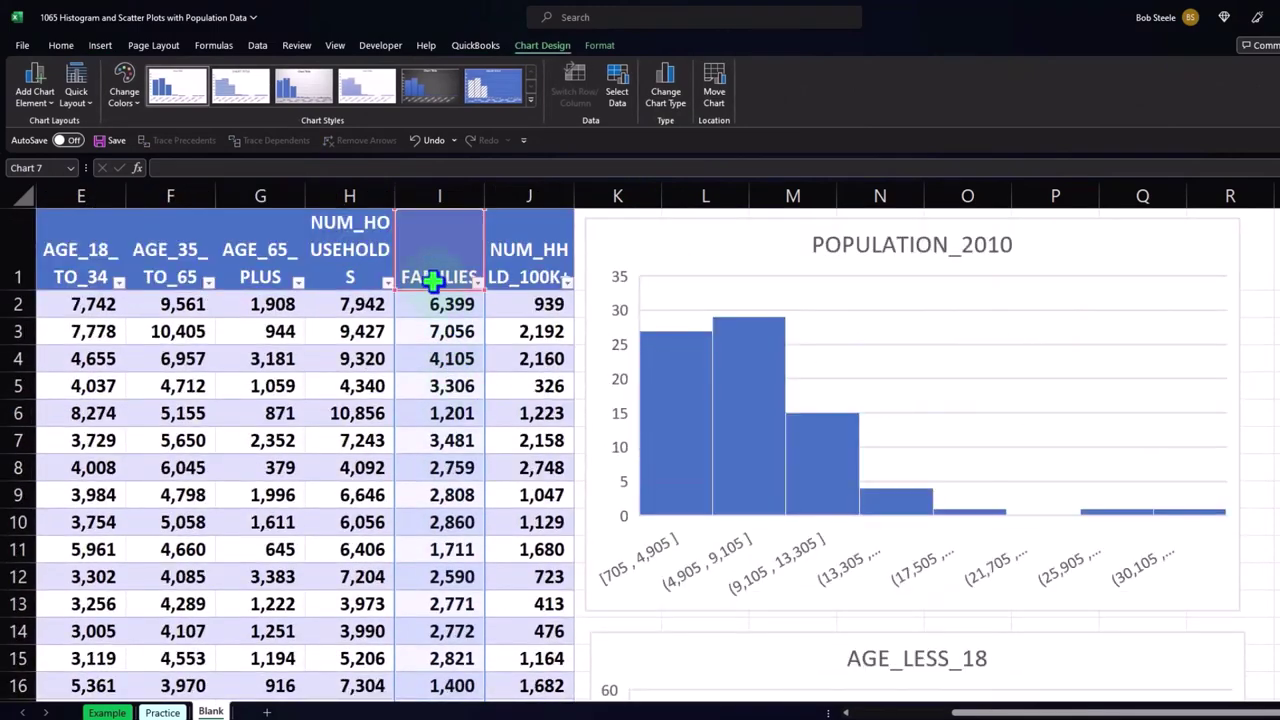
left_click(432, 281)
double_click(402, 278)
left_click_drag(402, 278, 467, 277)
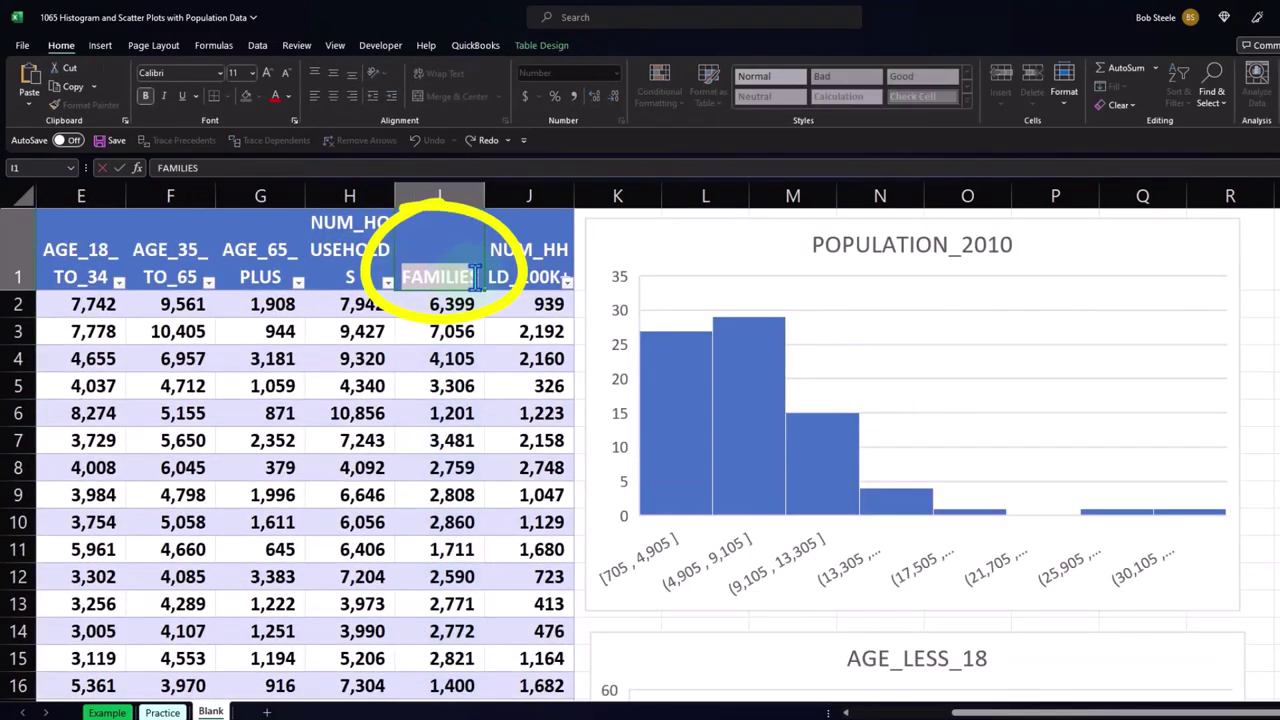
scroll(808, 514, "down", 18)
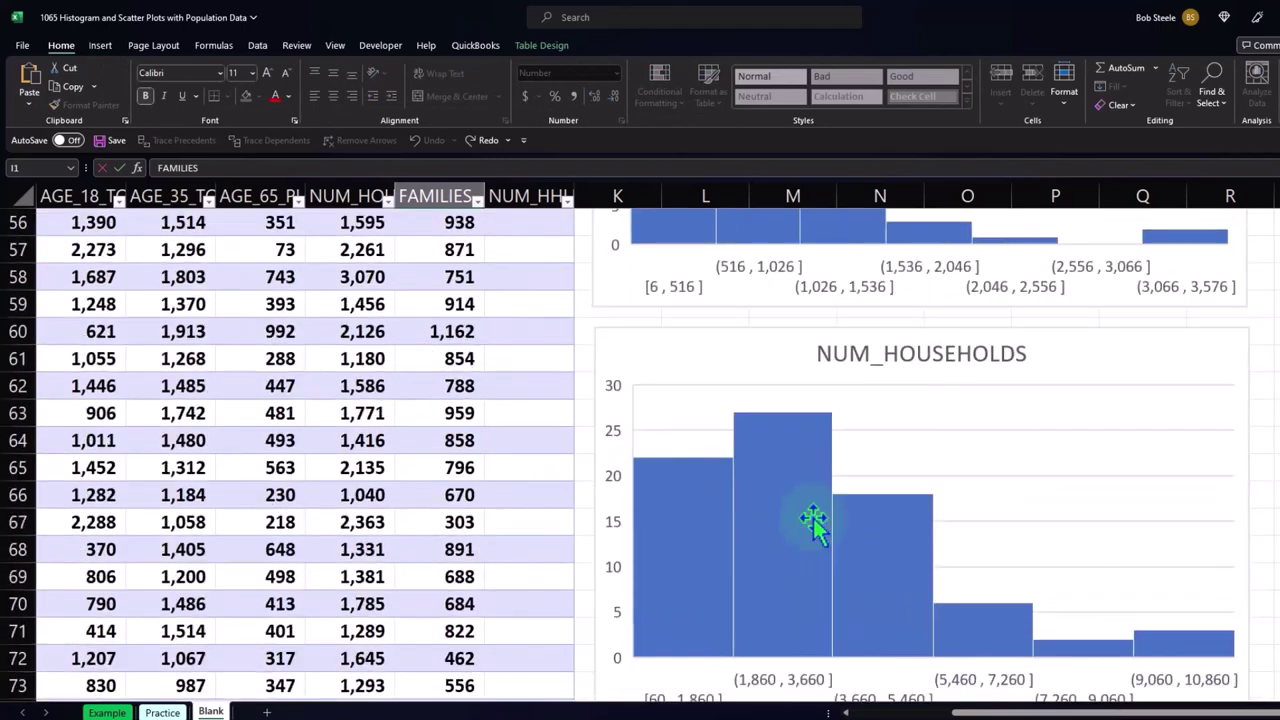
scroll(813, 518, "down", 11)
scroll(828, 500, "up", 6)
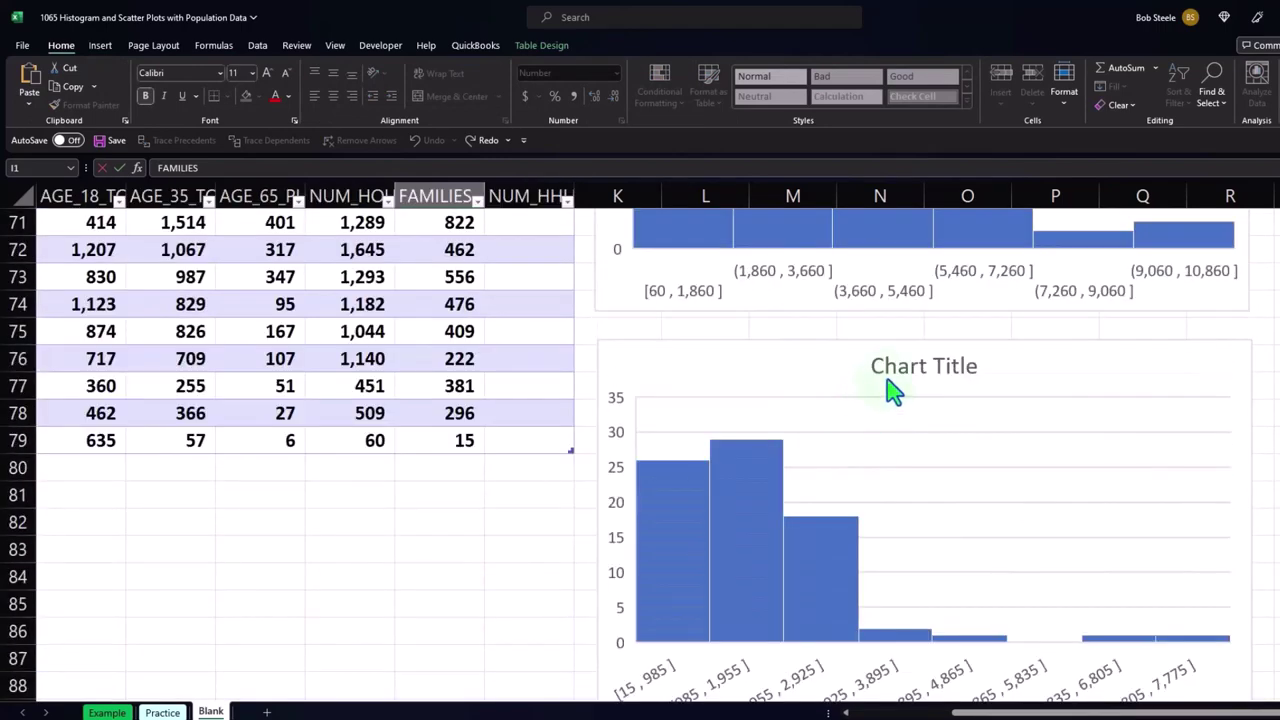
left_click(876, 366)
left_click_drag(876, 366, 966, 364)
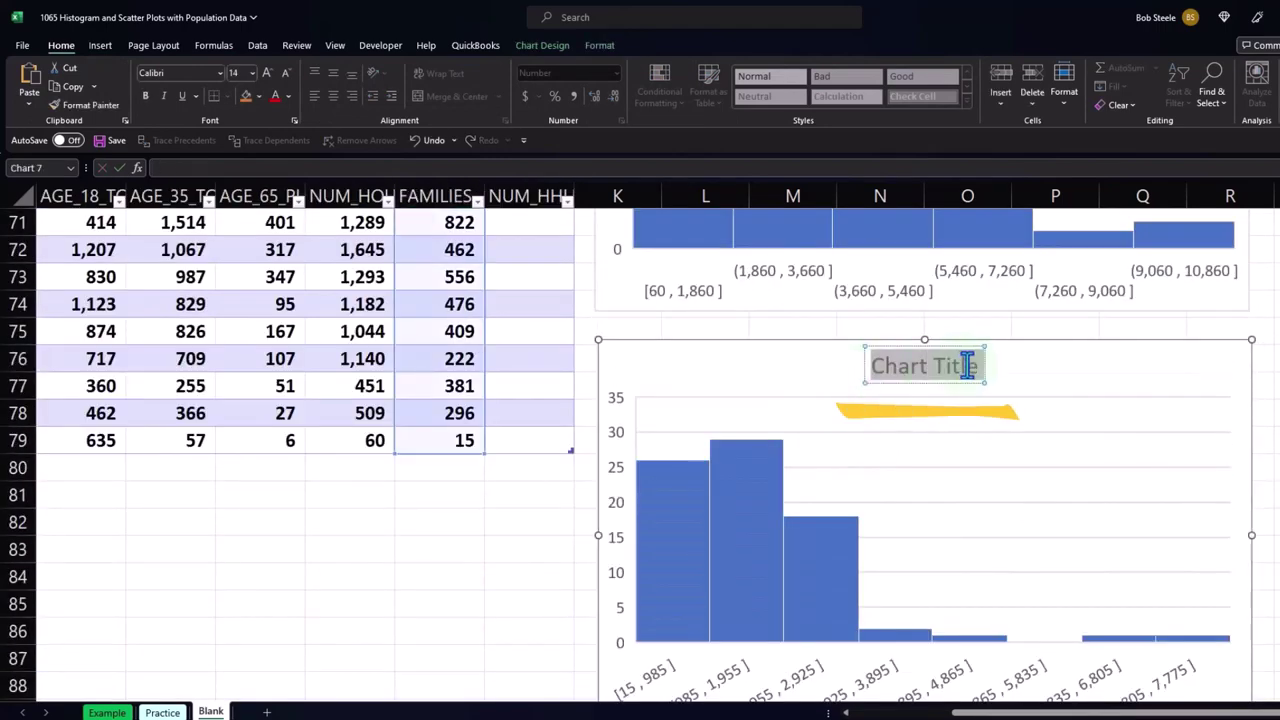
type("FAMILIES")
left_click(500, 528)
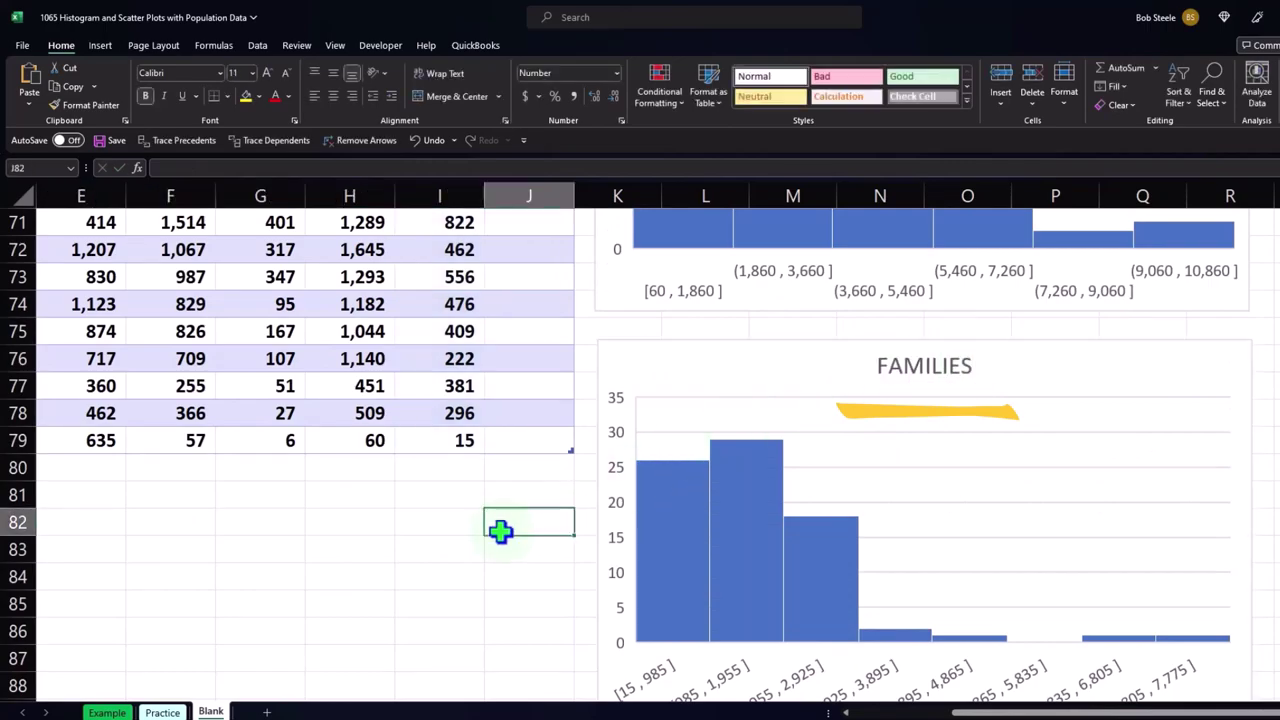
Insert a histogram of the NUM_HHLD_100K+ column, from its header through row 79 including blanks, and place it directly below the FAMILIES histogram
scroll(500, 528, "up", 20)
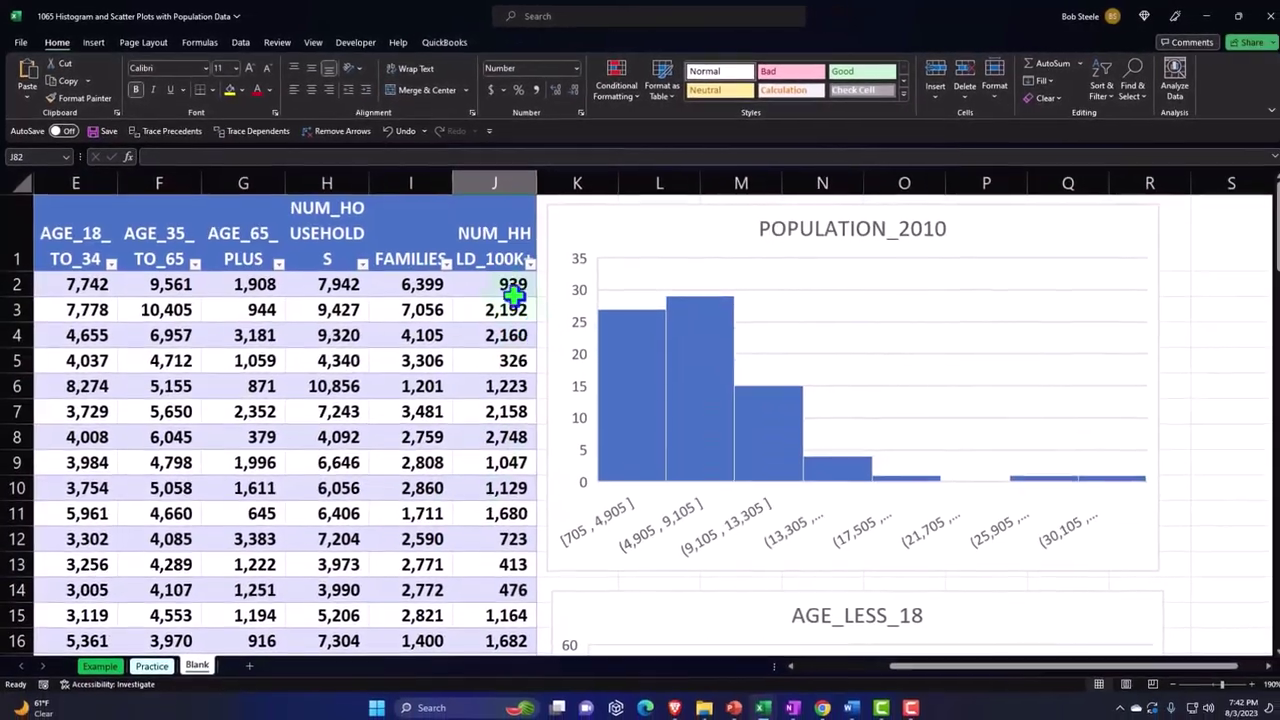
left_click(503, 245)
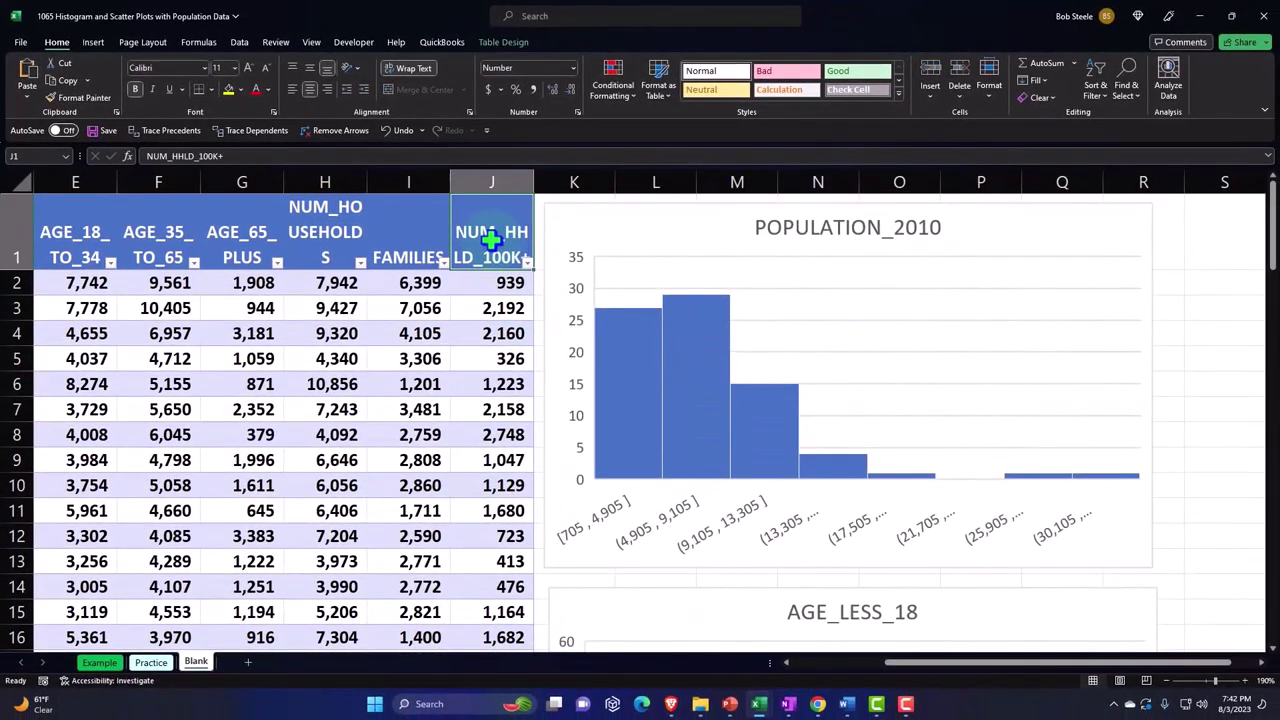
key("ctrl+shift+Down")
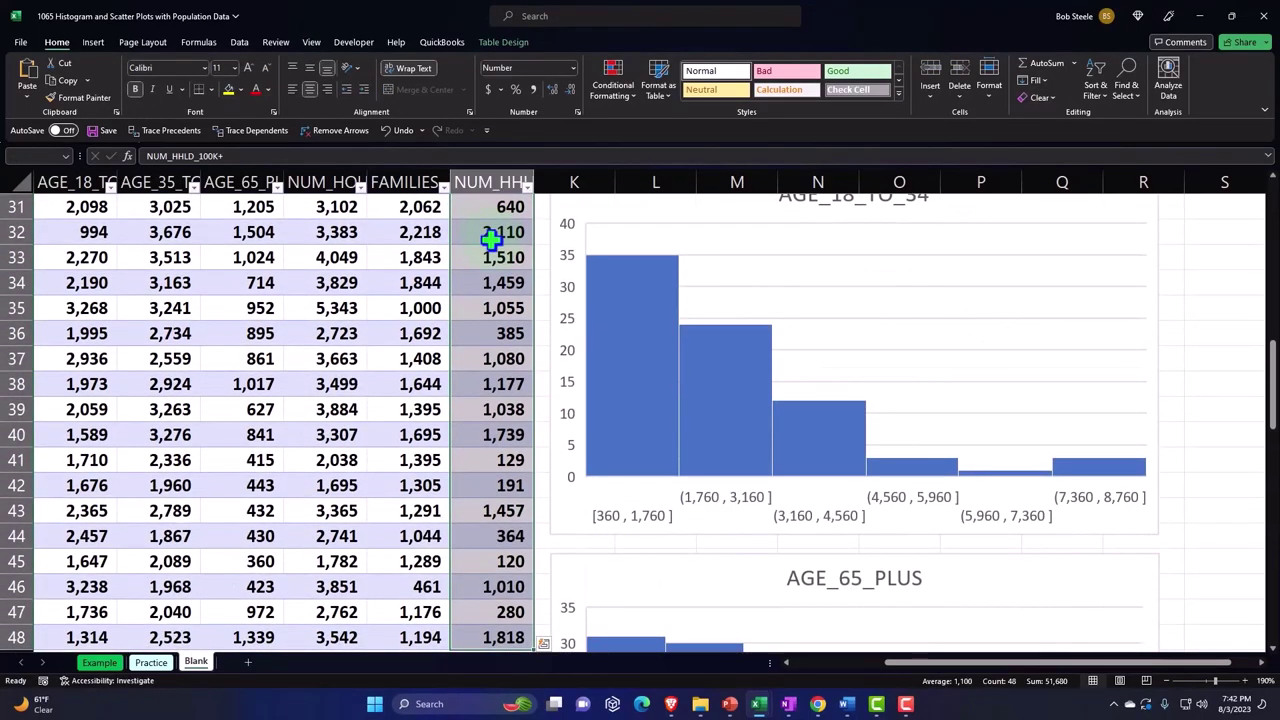
scroll(550, 340, "down", 5)
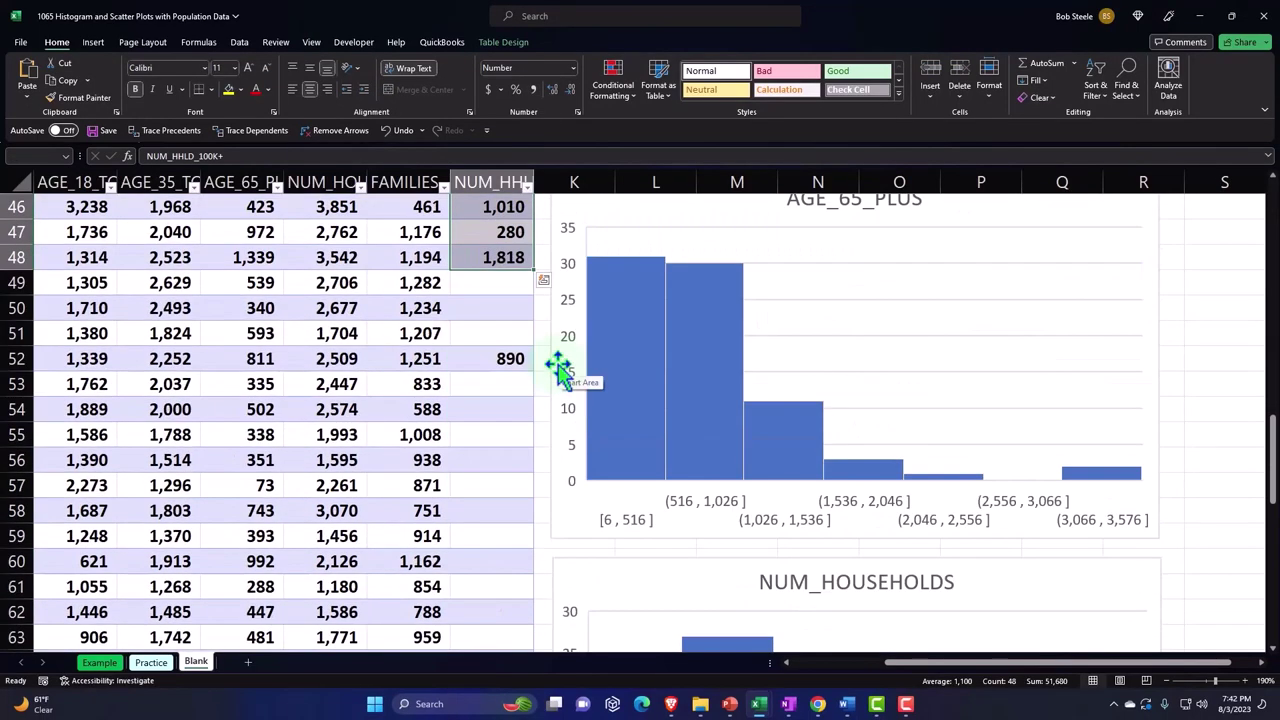
key("ctrl+shift+Down")
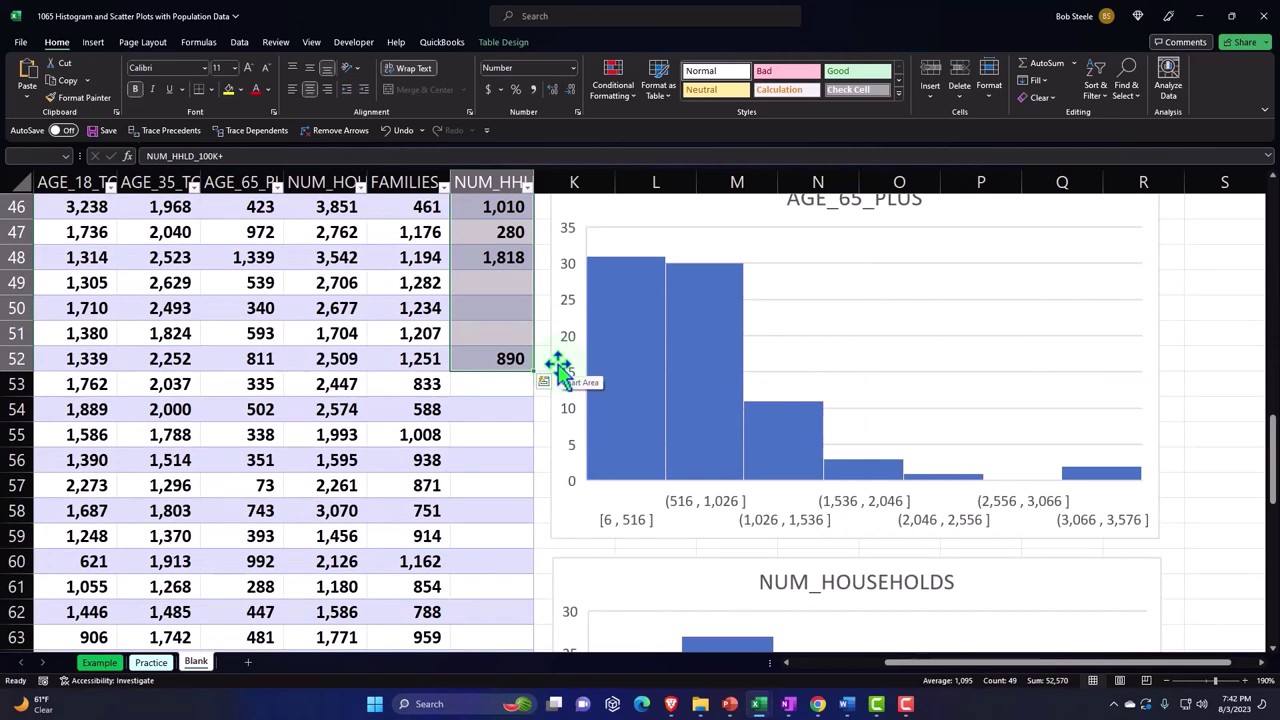
key("ctrl+shift+Down")
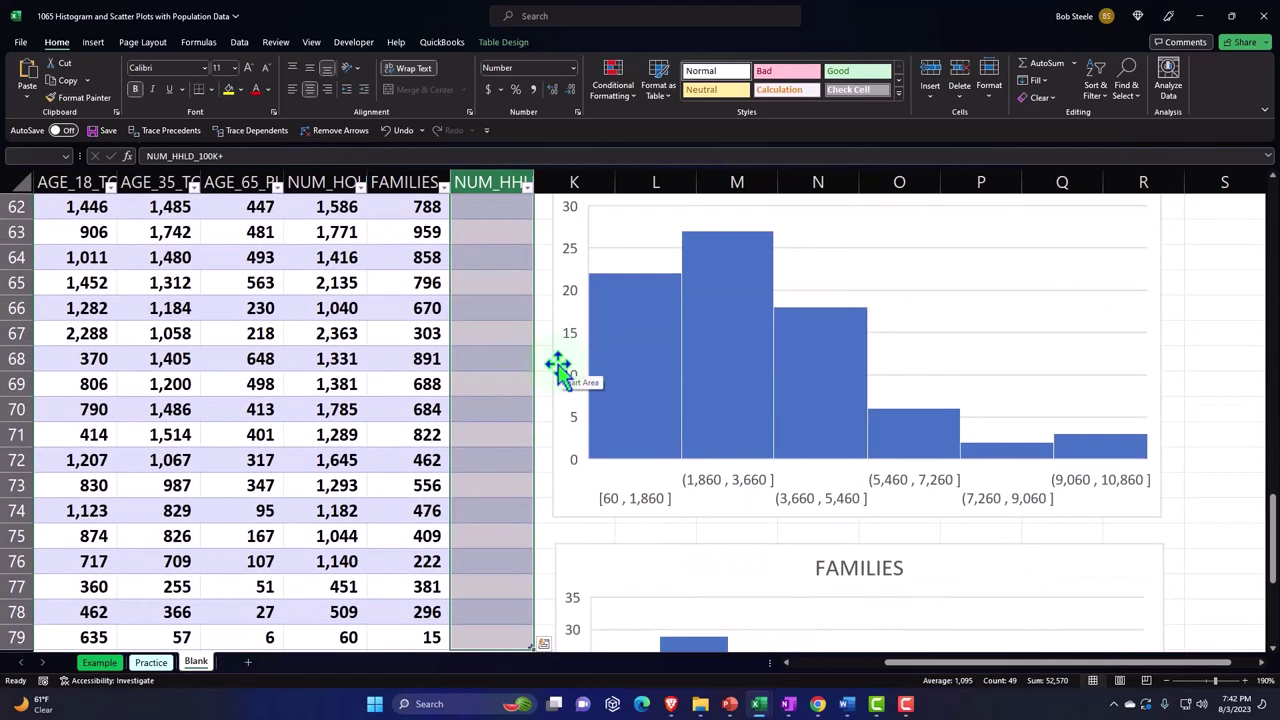
scroll(558, 368, "down", 2)
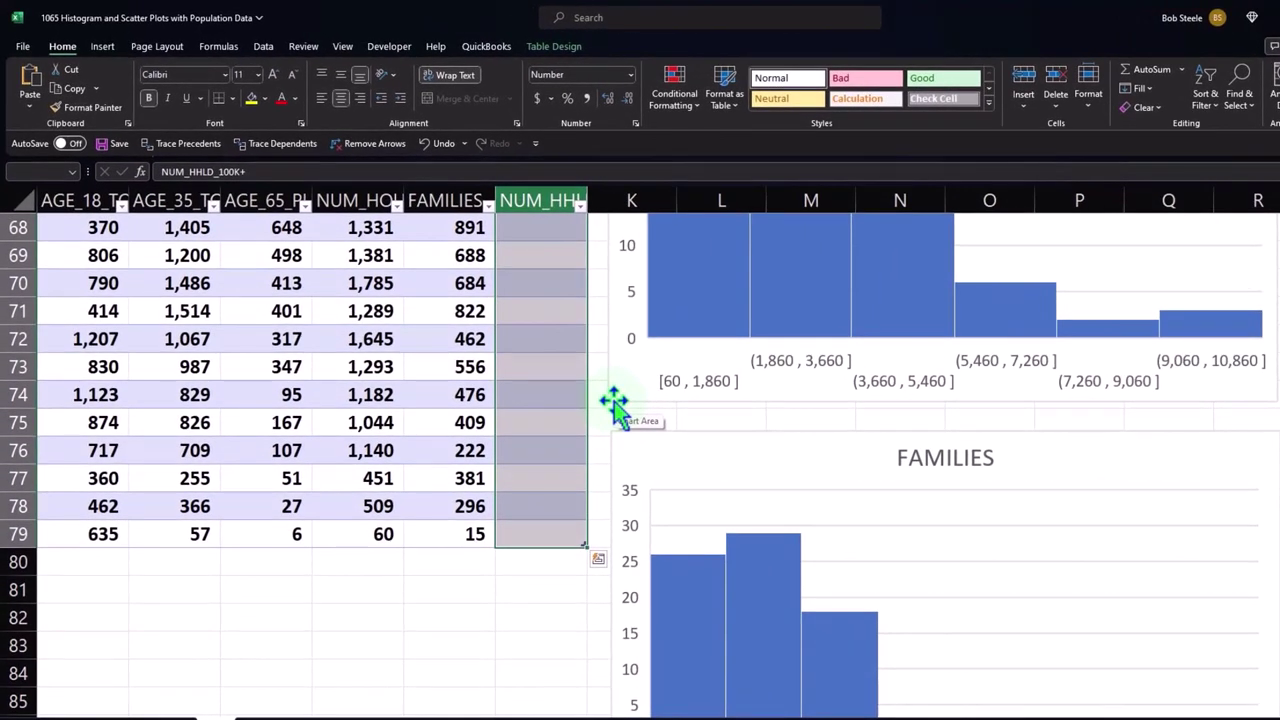
scroll(677, 405, "down", 4)
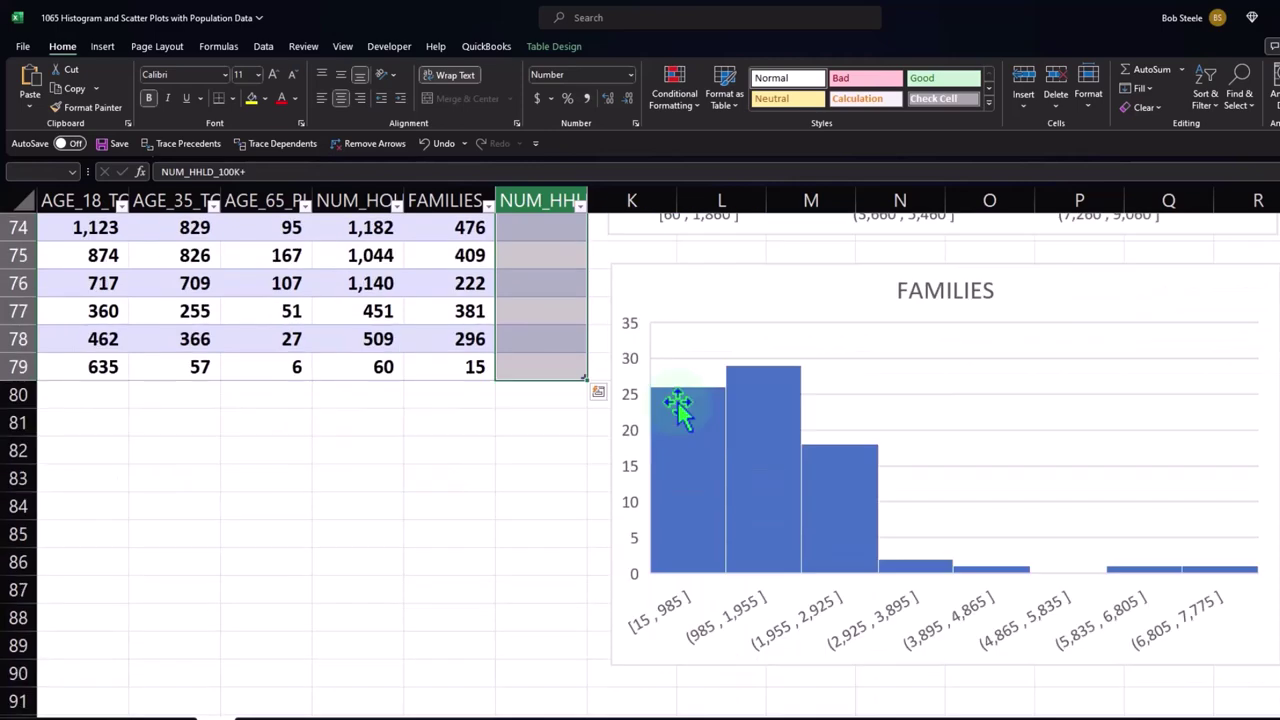
left_click(103, 46)
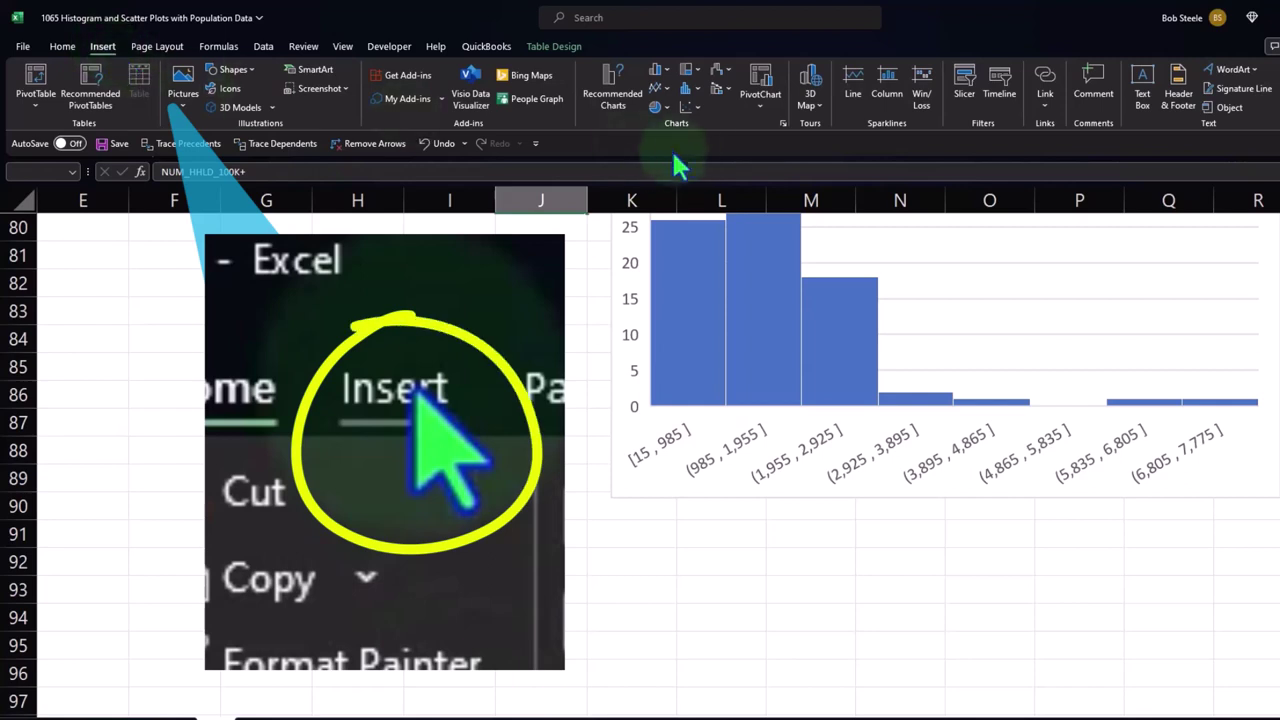
left_click(694, 89)
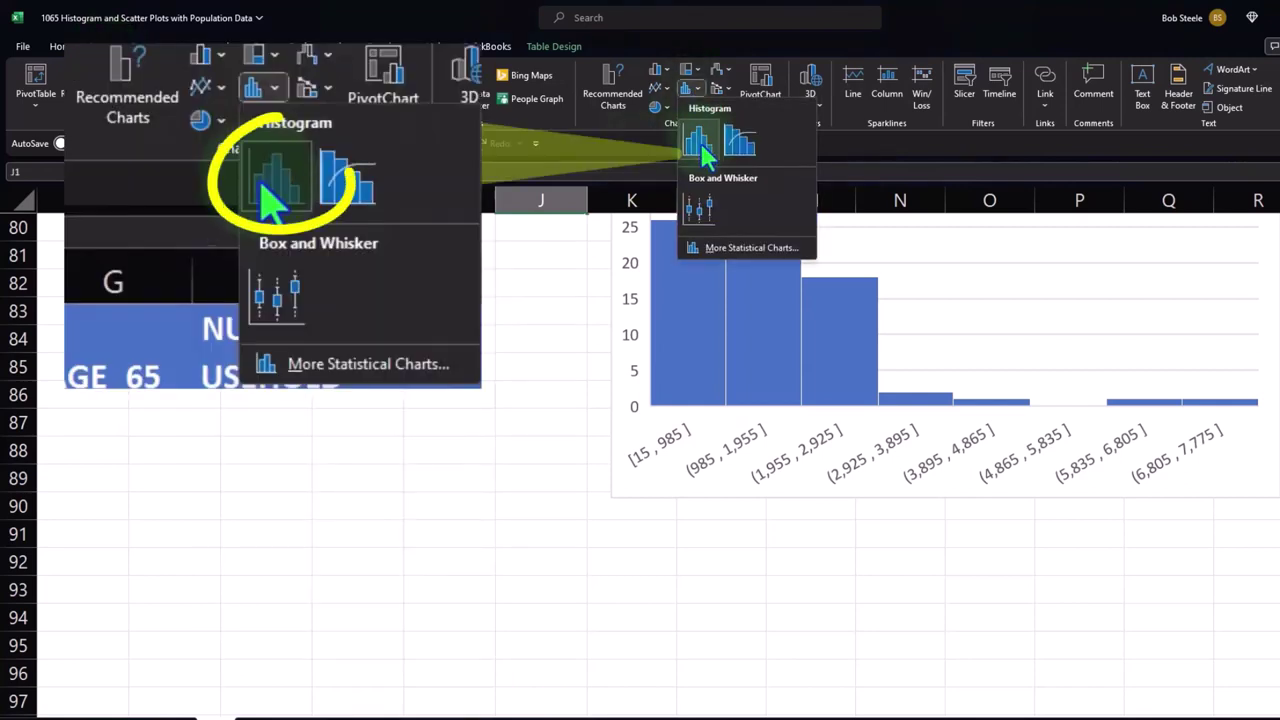
left_click(699, 140)
left_click_drag(422, 280, 651, 534)
Replace the title of the histogram below FAMILIES with the text NUM_HHLD_100K+ copied from header cell J1
scroll(290, 453, "up", 6)
scroll(290, 453, "up", 20)
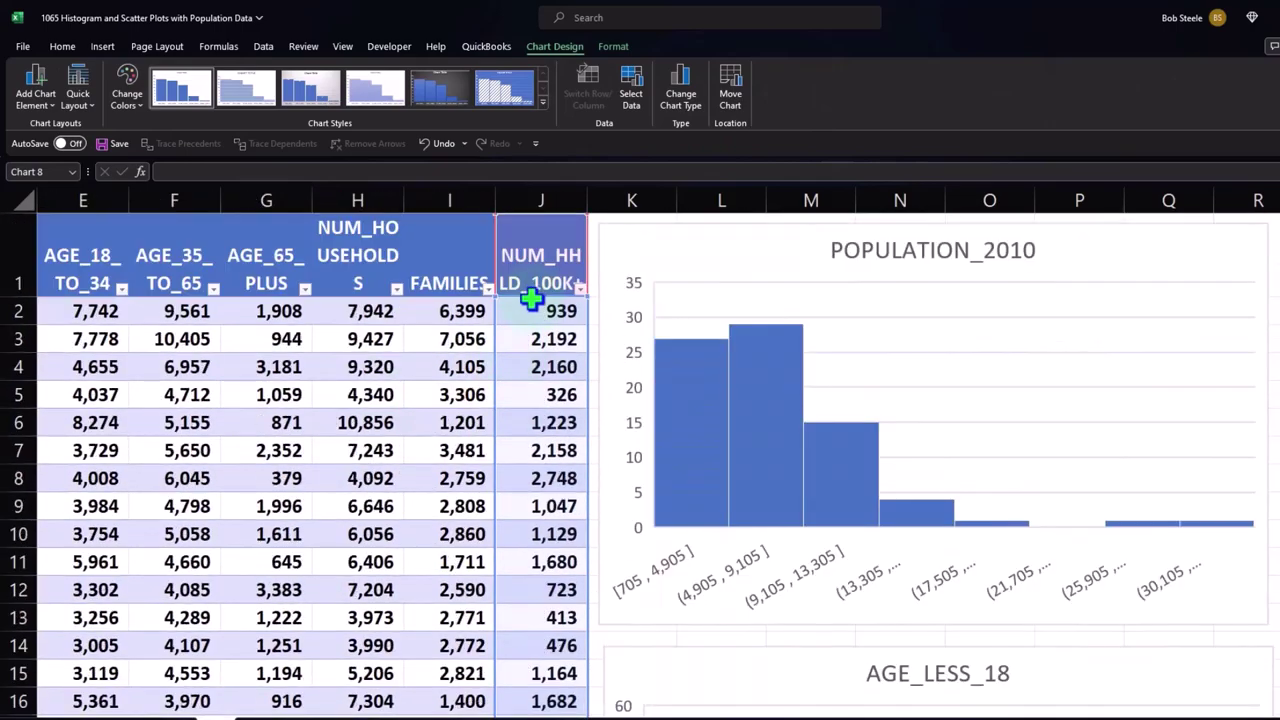
left_click(530, 256)
double_click(530, 256)
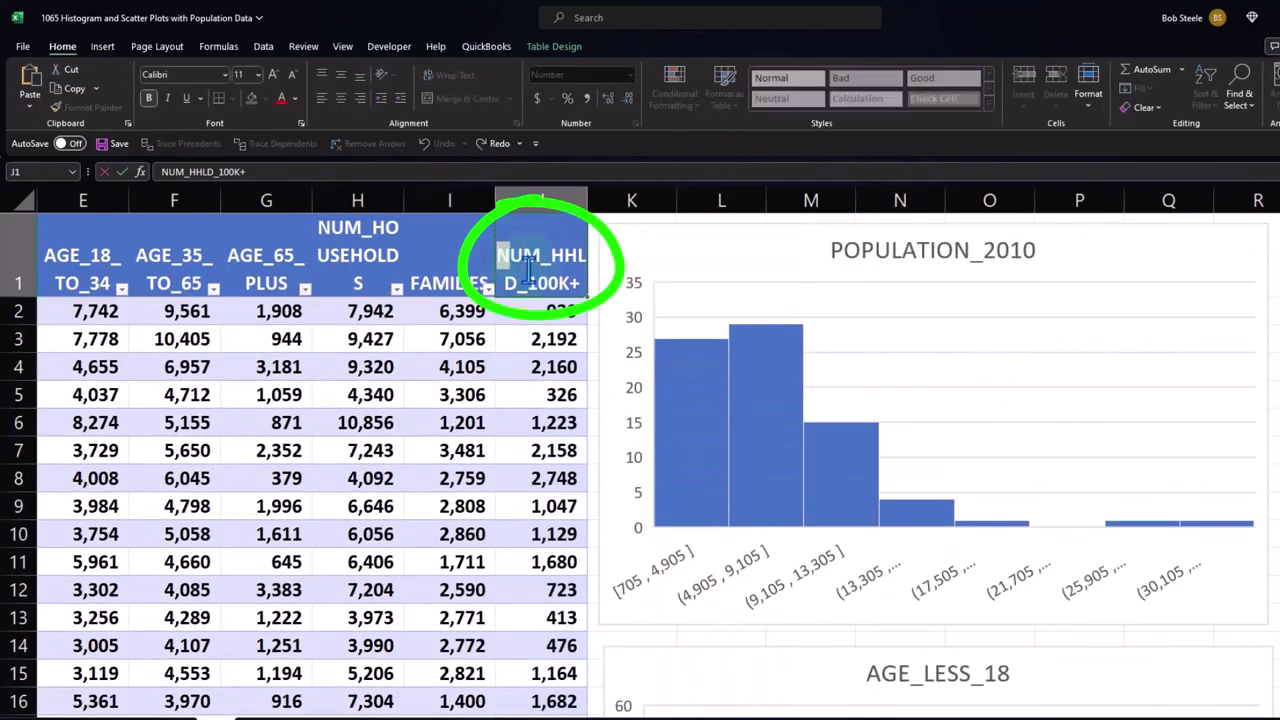
left_click_drag(500, 256, 580, 285)
scroll(986, 477, "down", 20)
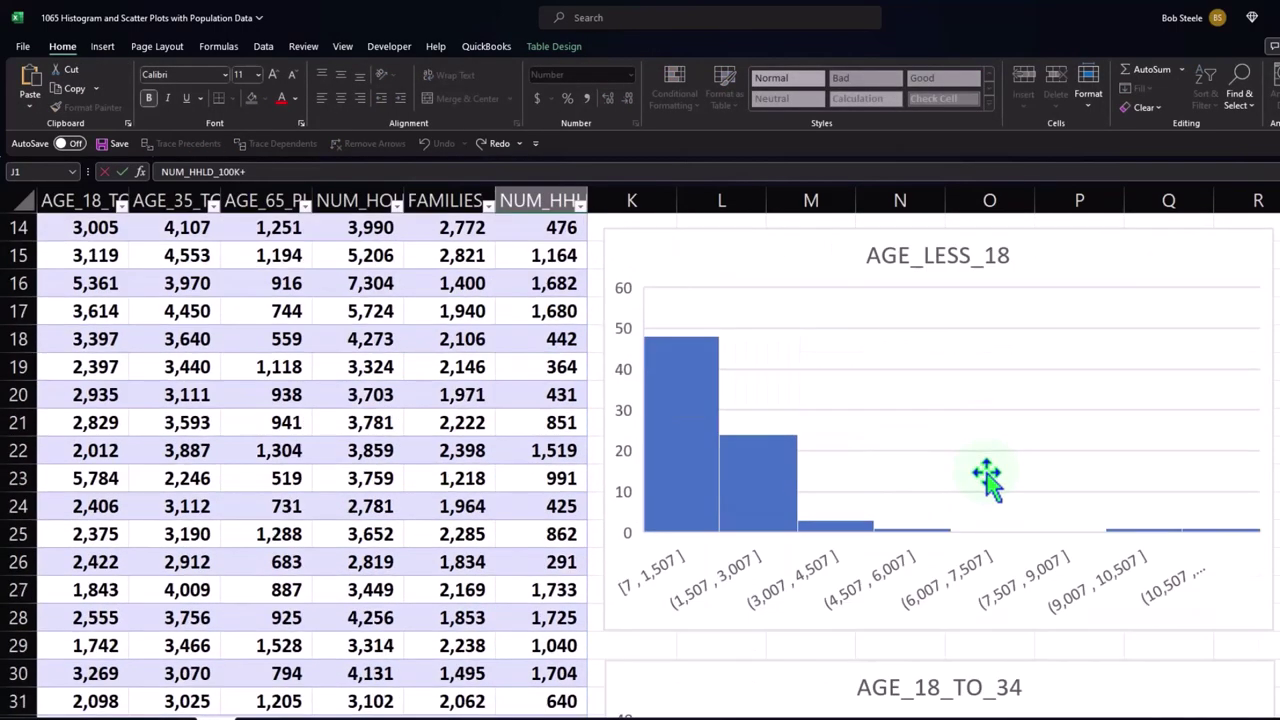
scroll(1002, 518, "down", 11)
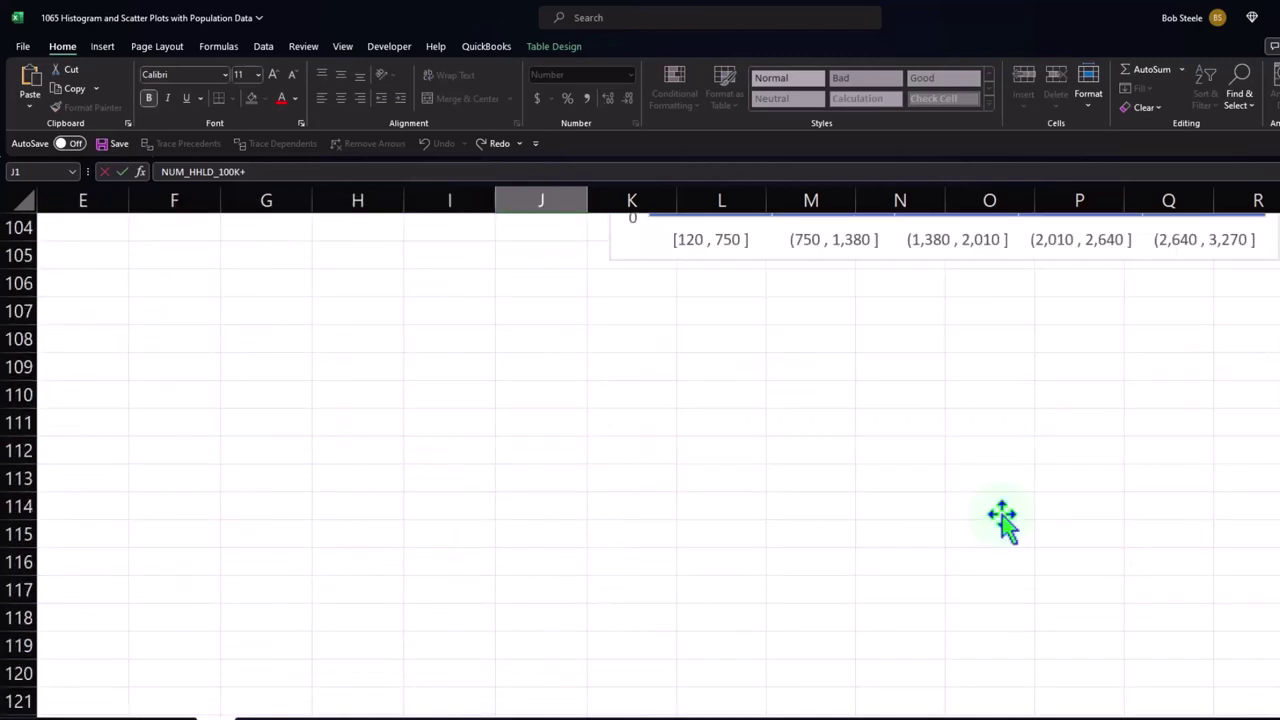
scroll(1002, 518, "up", 5)
scroll(1002, 518, "up", 6)
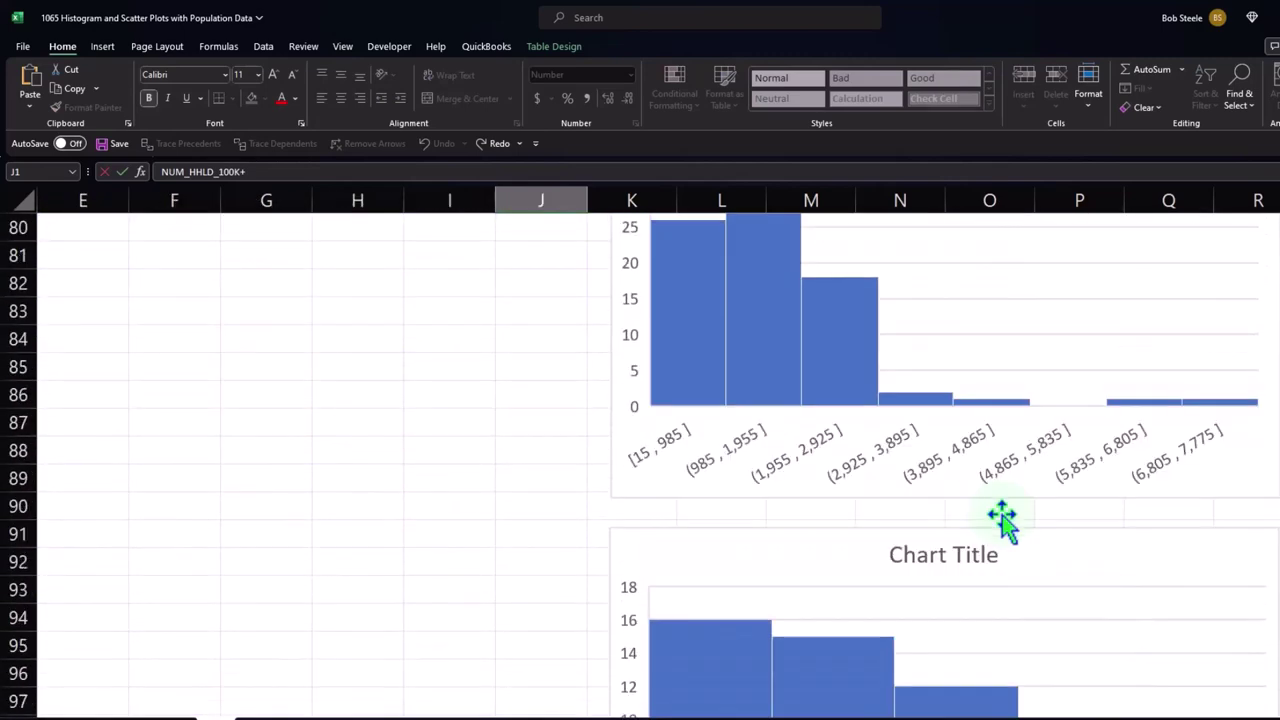
left_click(965, 577)
left_click_drag(891, 557, 1008, 553)
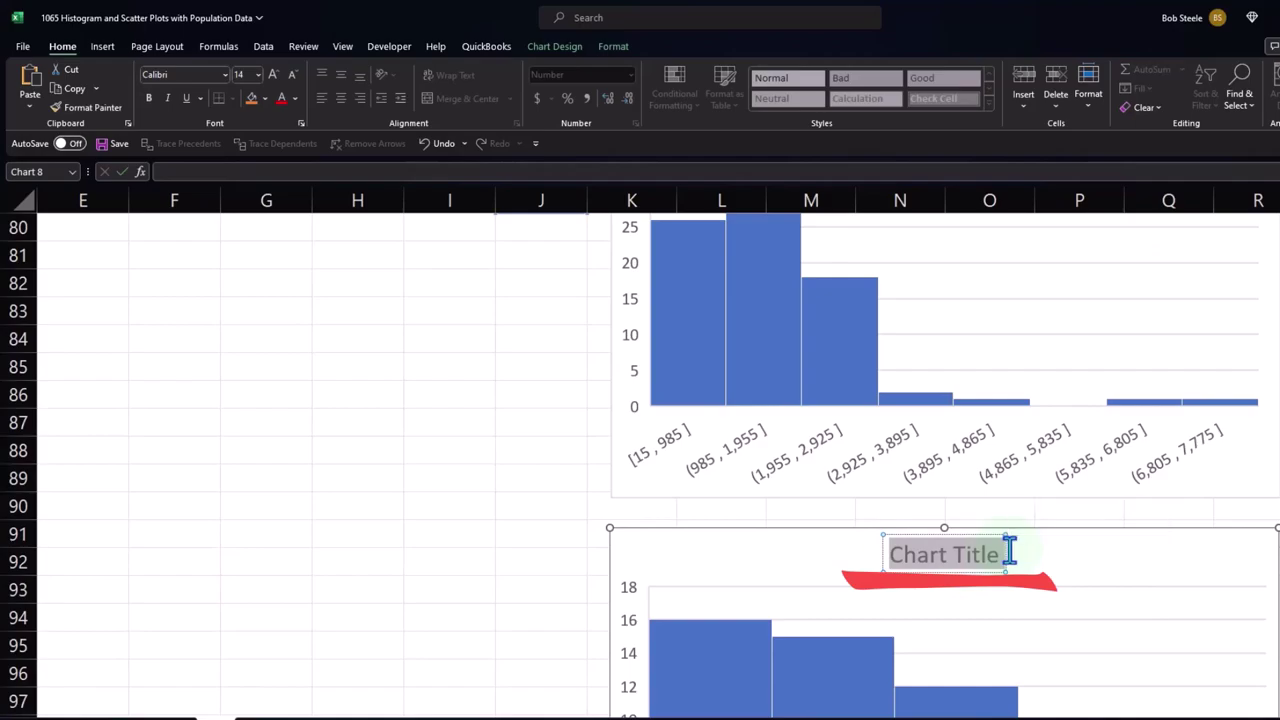
type("NUM_HHLD_100K+")
left_click(500, 449)
Return to the start of the data table and examine the POPULATION_2010 and AGE_LESS_18 column headers
scroll(500, 449, "up", 6)
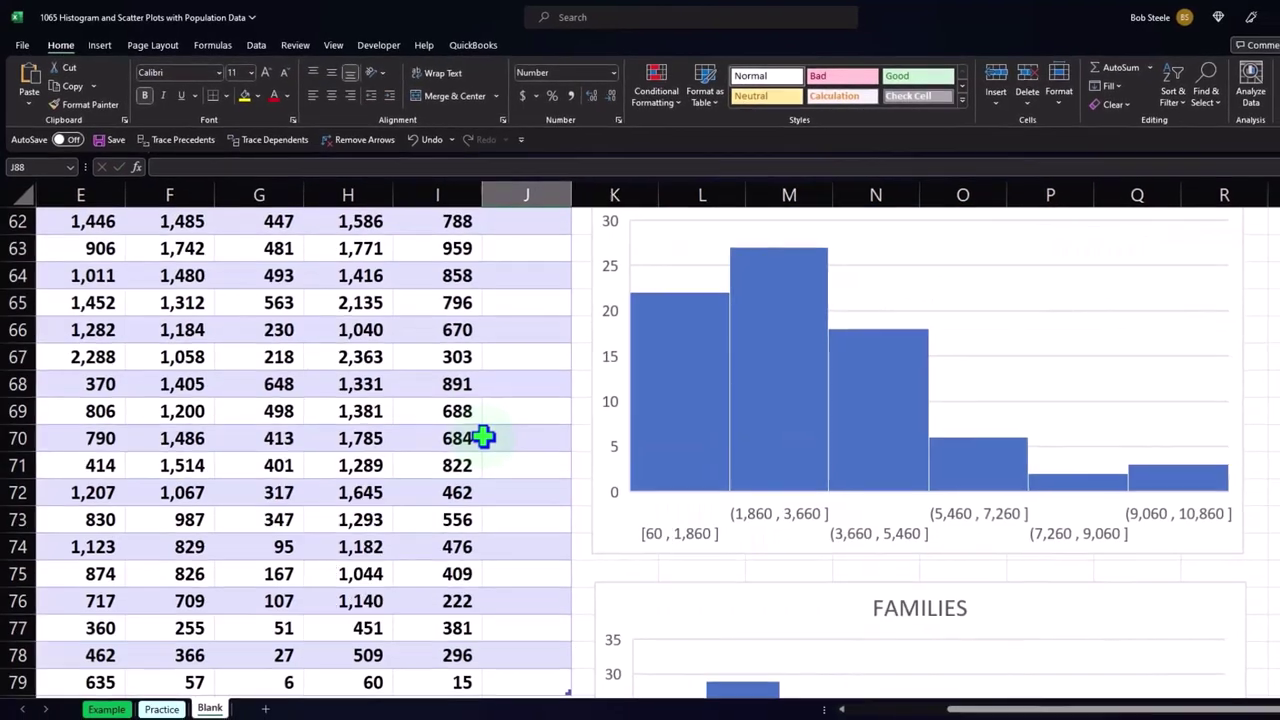
scroll(483, 437, "up", 20)
left_click(493, 310)
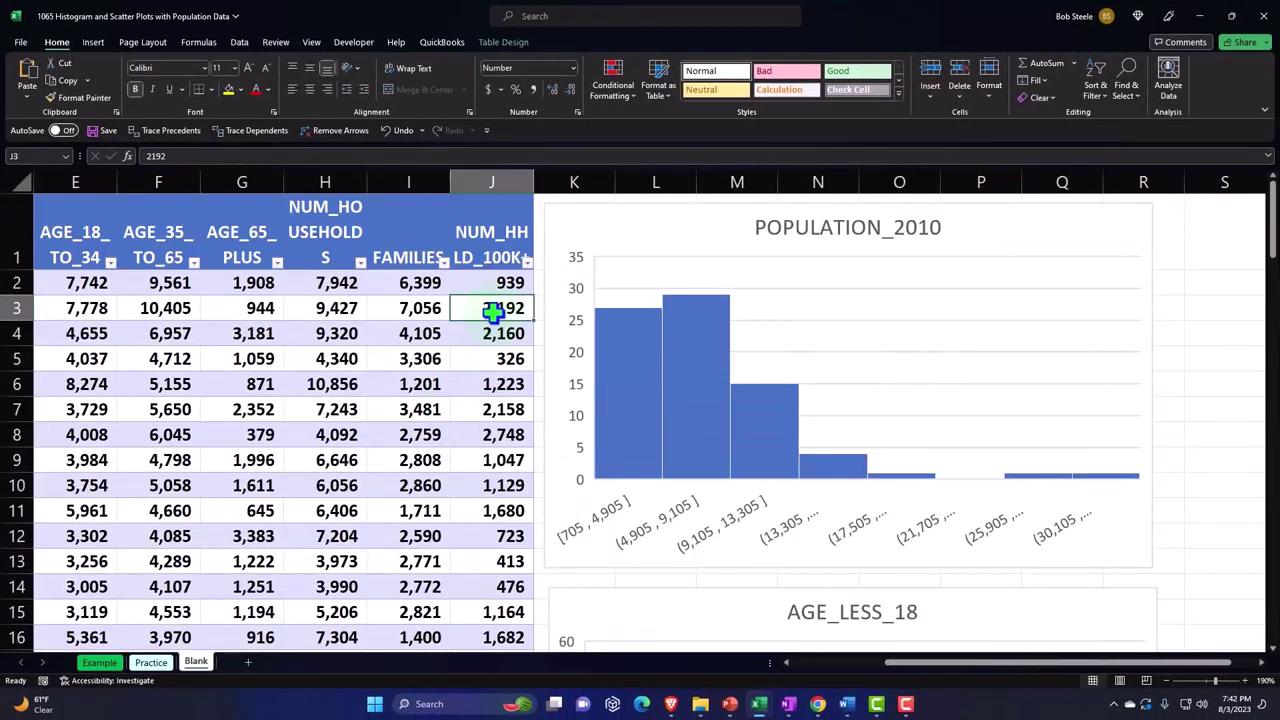
key("Left")
key("Left")
key("Left")
key("Left")
key("Left")
key("Left")
key("Left")
key("Left")
key("Left")
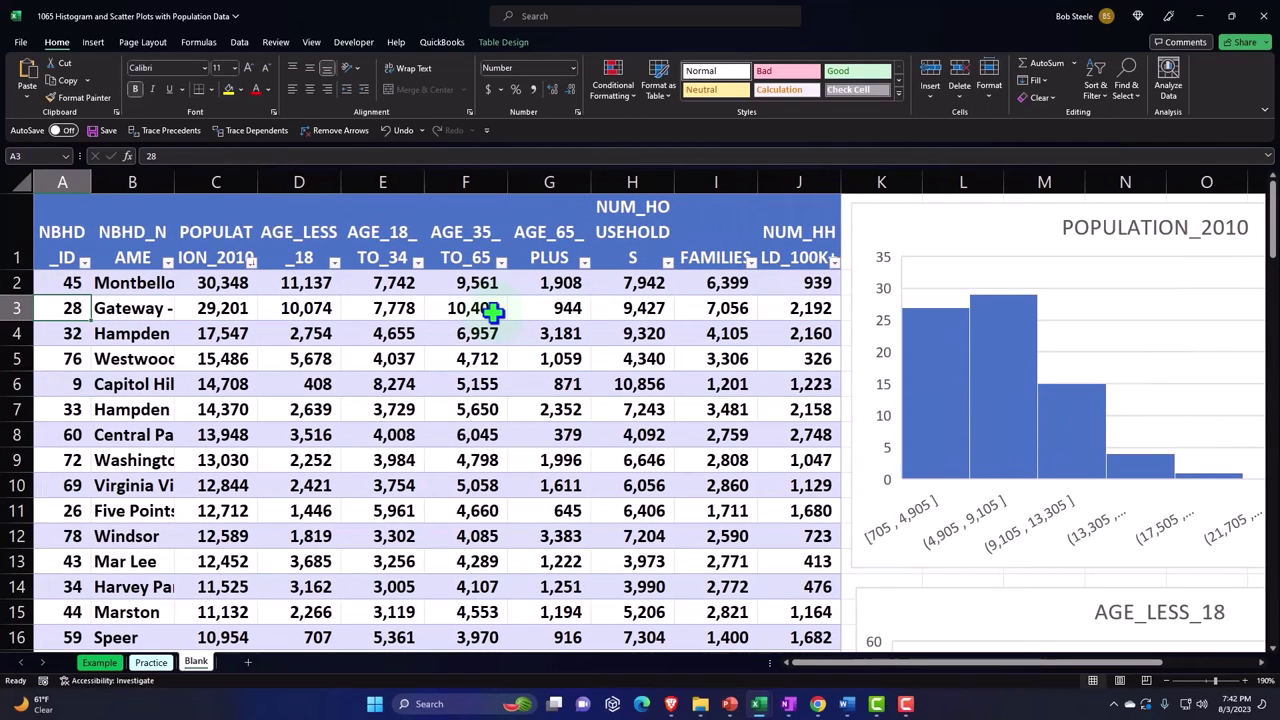
left_click(215, 241)
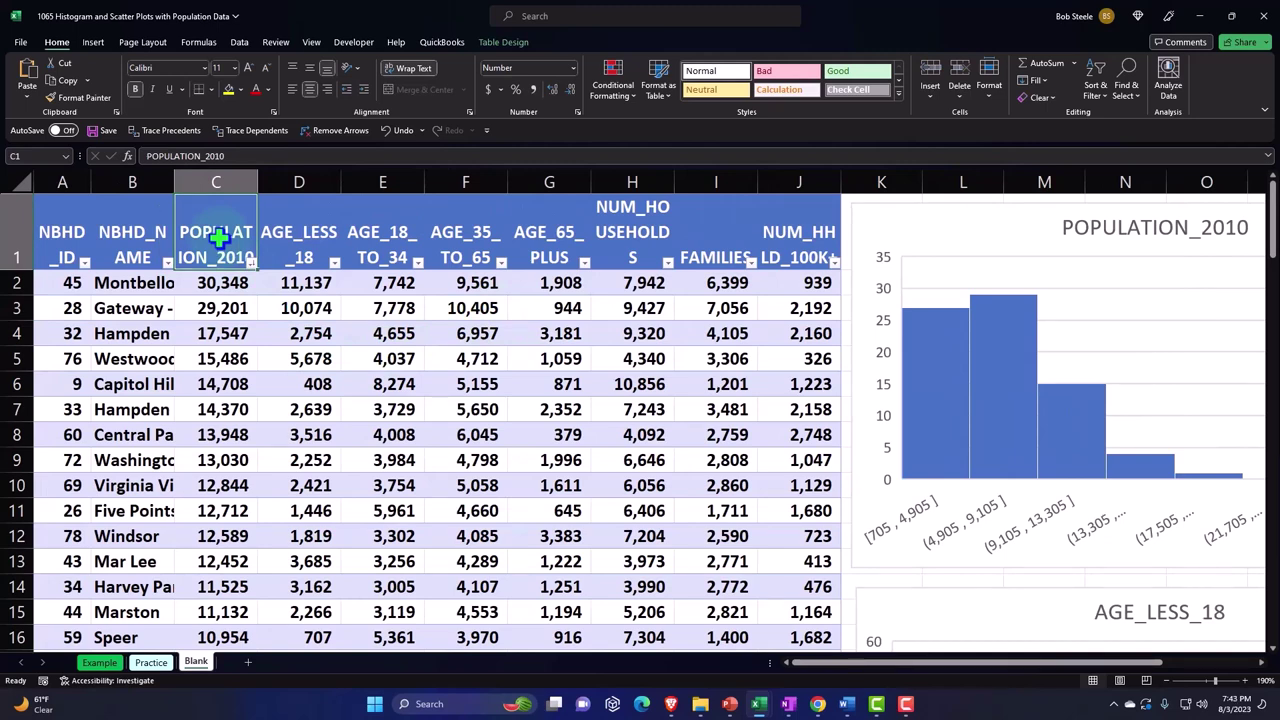
key("Right")
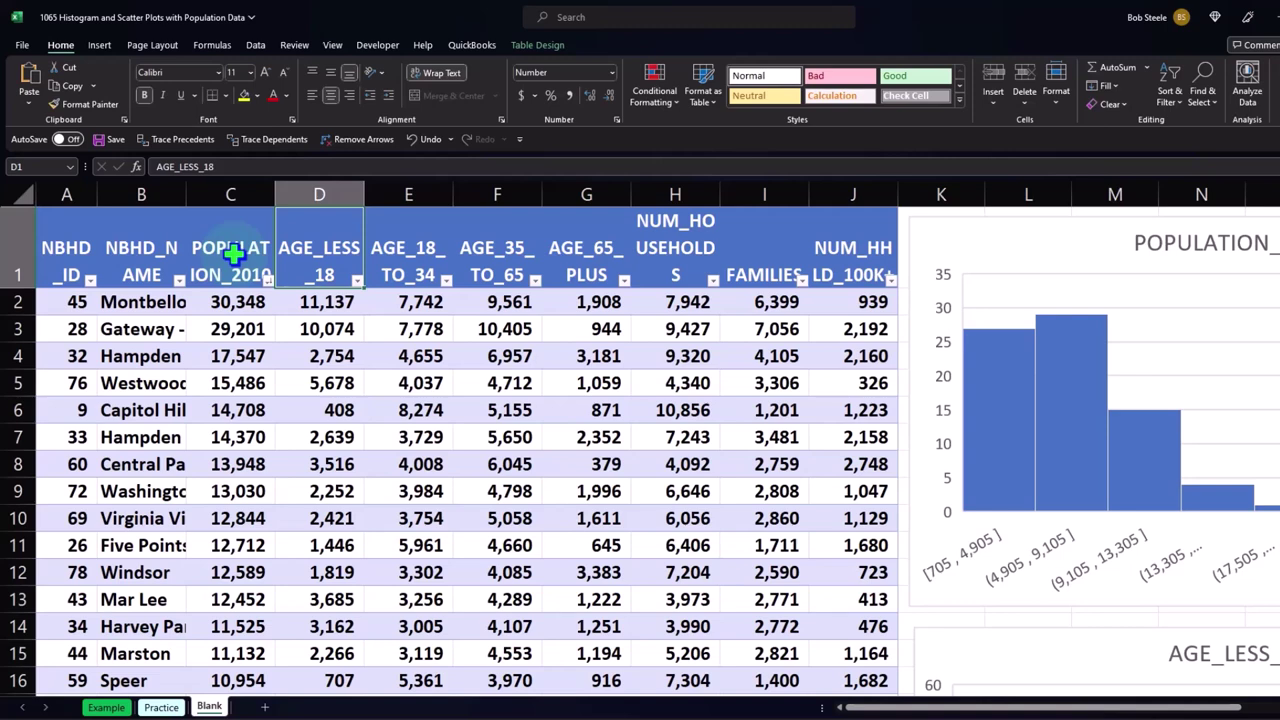
Insert a plain scatter chart from the POPULATION_2010 and AGE_LESS_18 columns, using both headers and all data through row 79
left_click(233, 256)
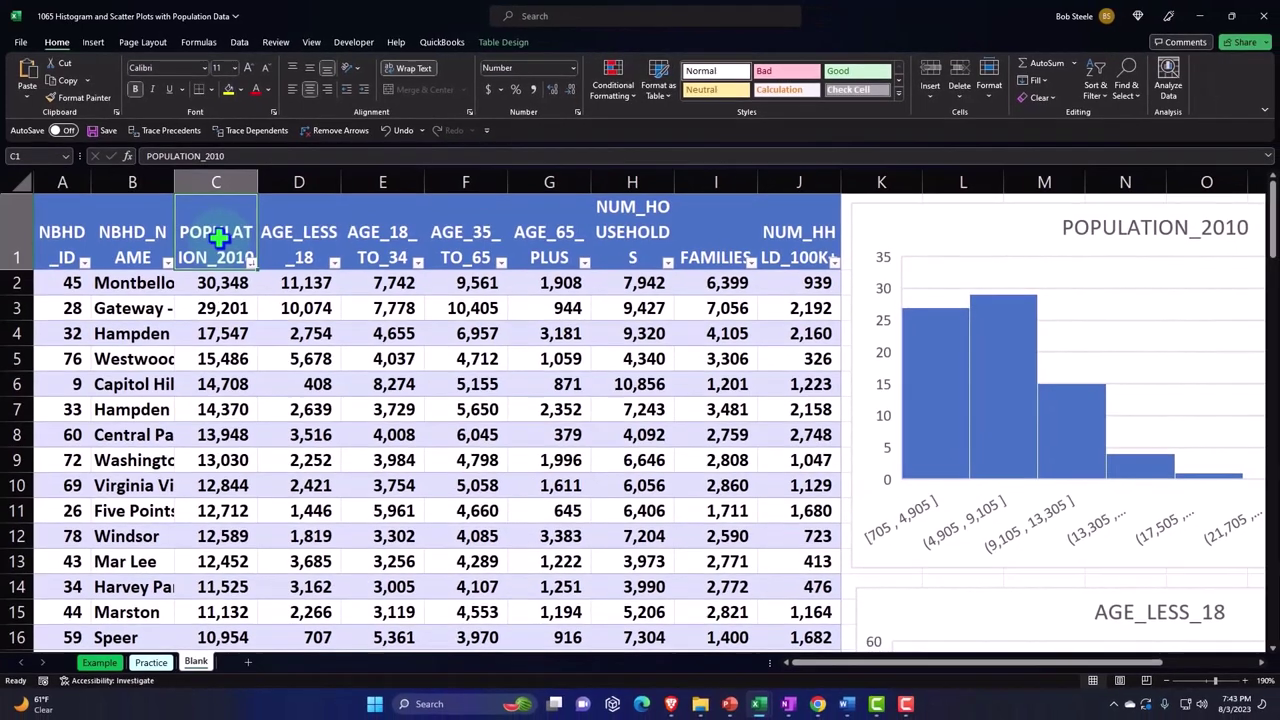
key("ctrl+shift+Down")
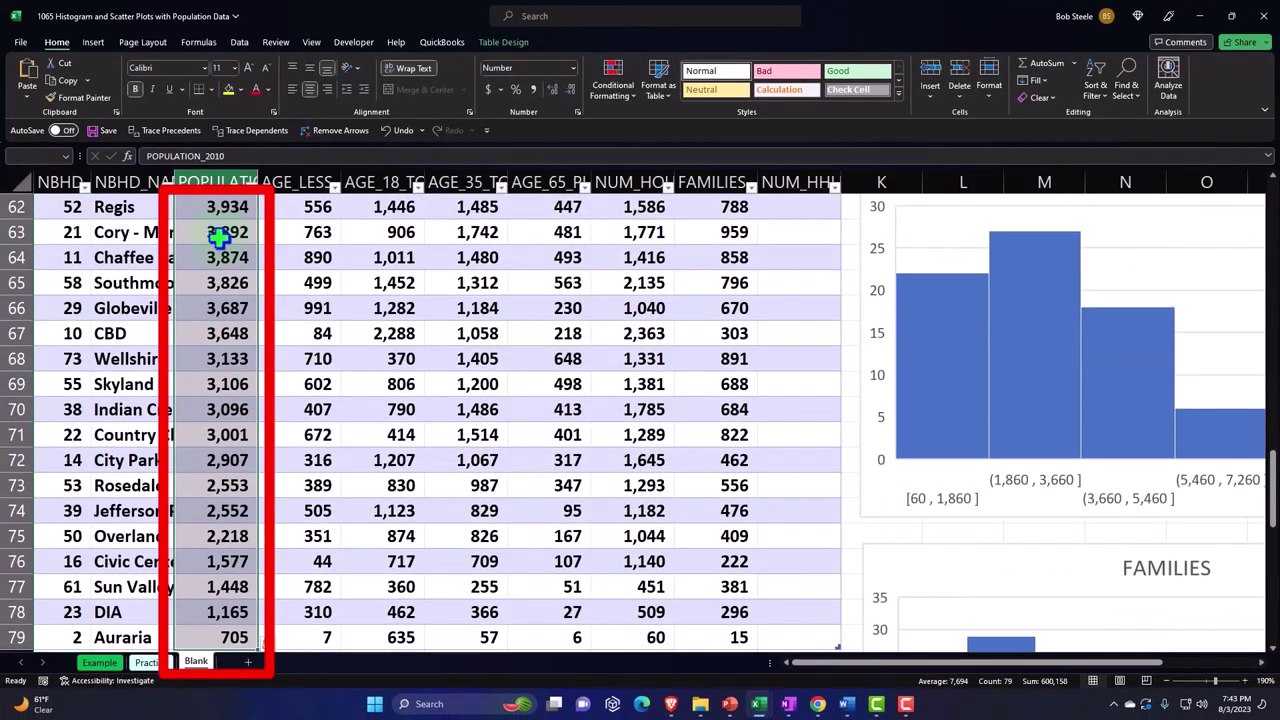
scroll(219, 236, "down", 2)
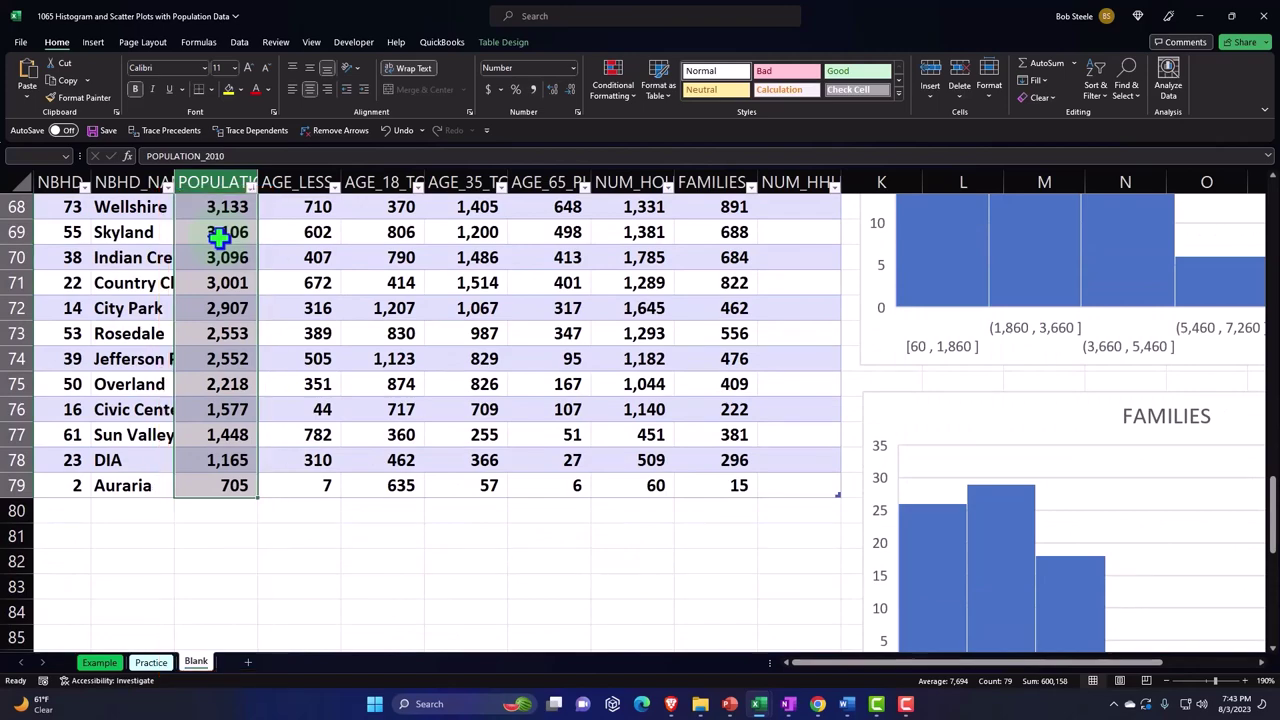
scroll(219, 236, "up", 20)
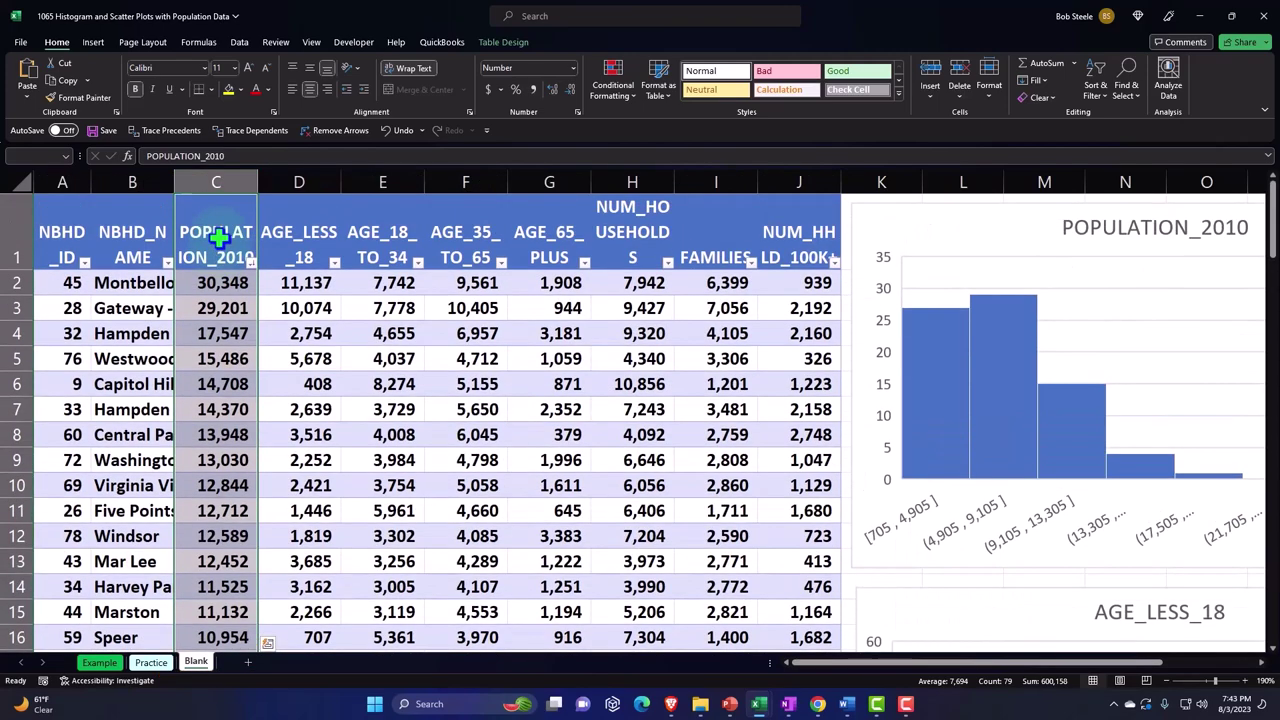
left_click(293, 230, "ctrl")
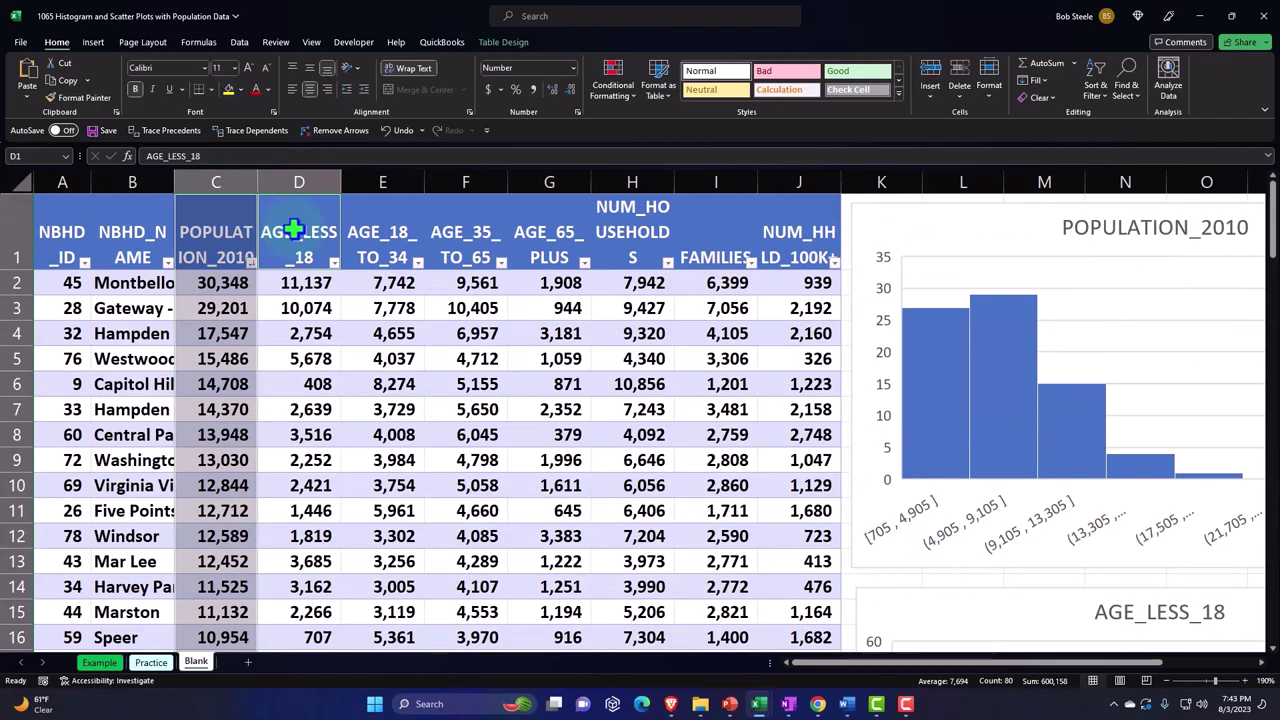
key("ctrl+shift+Down")
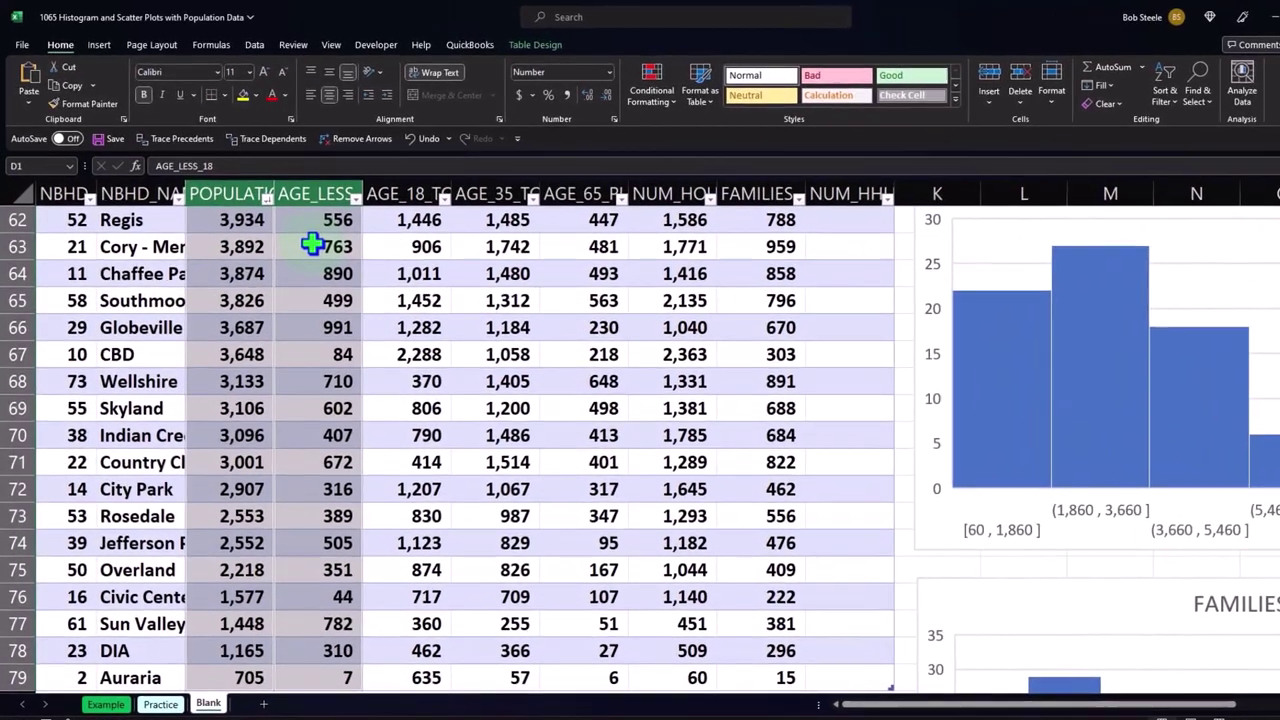
scroll(306, 246, "down", 1)
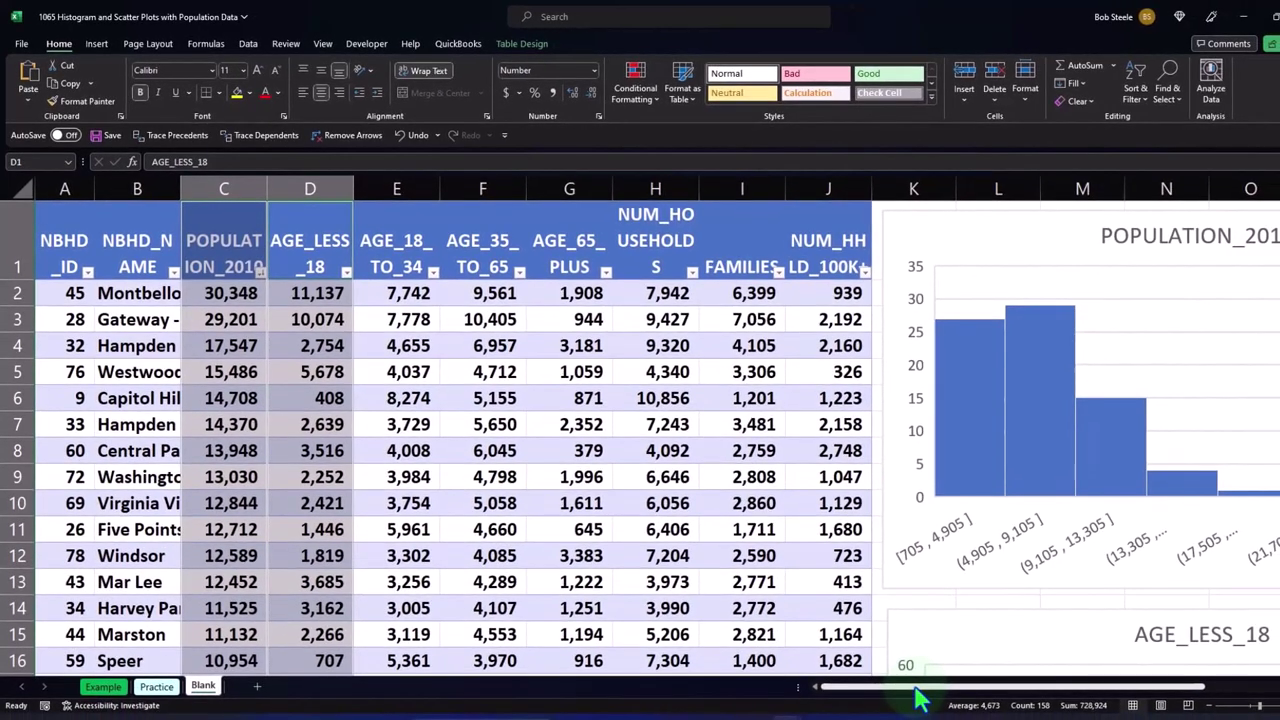
left_click_drag(918, 698, 1129, 694)
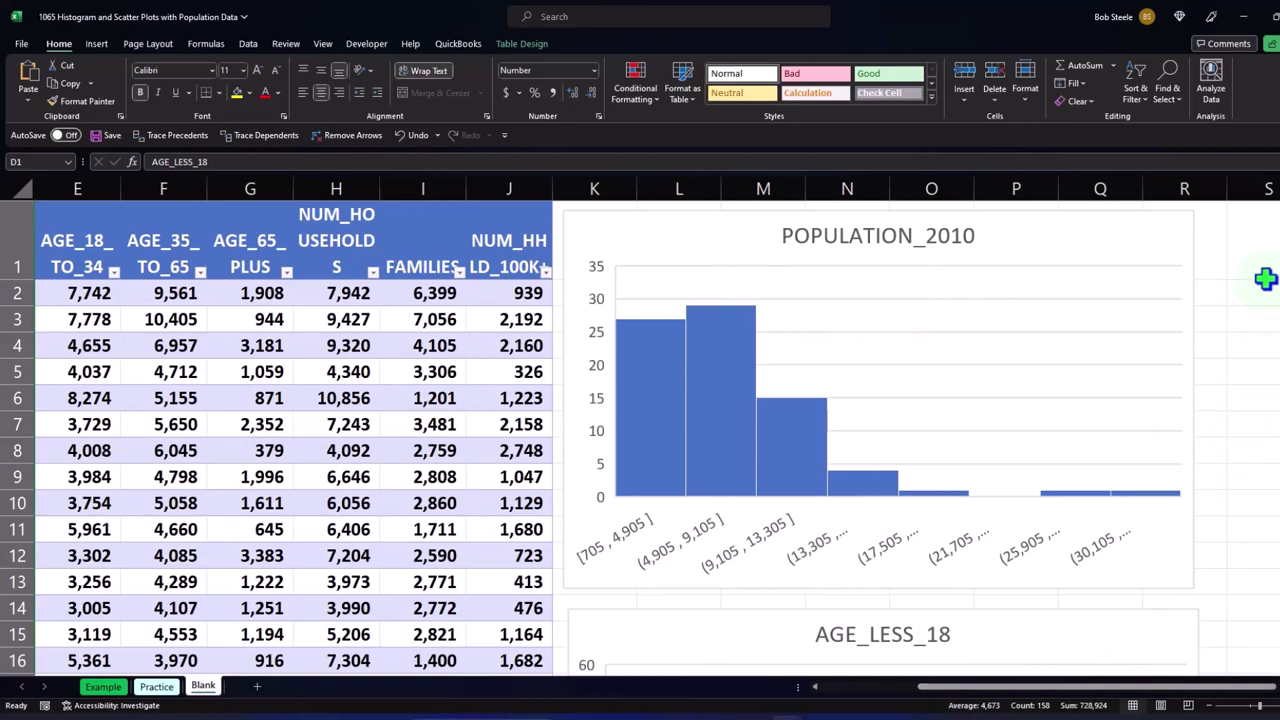
left_click(99, 45)
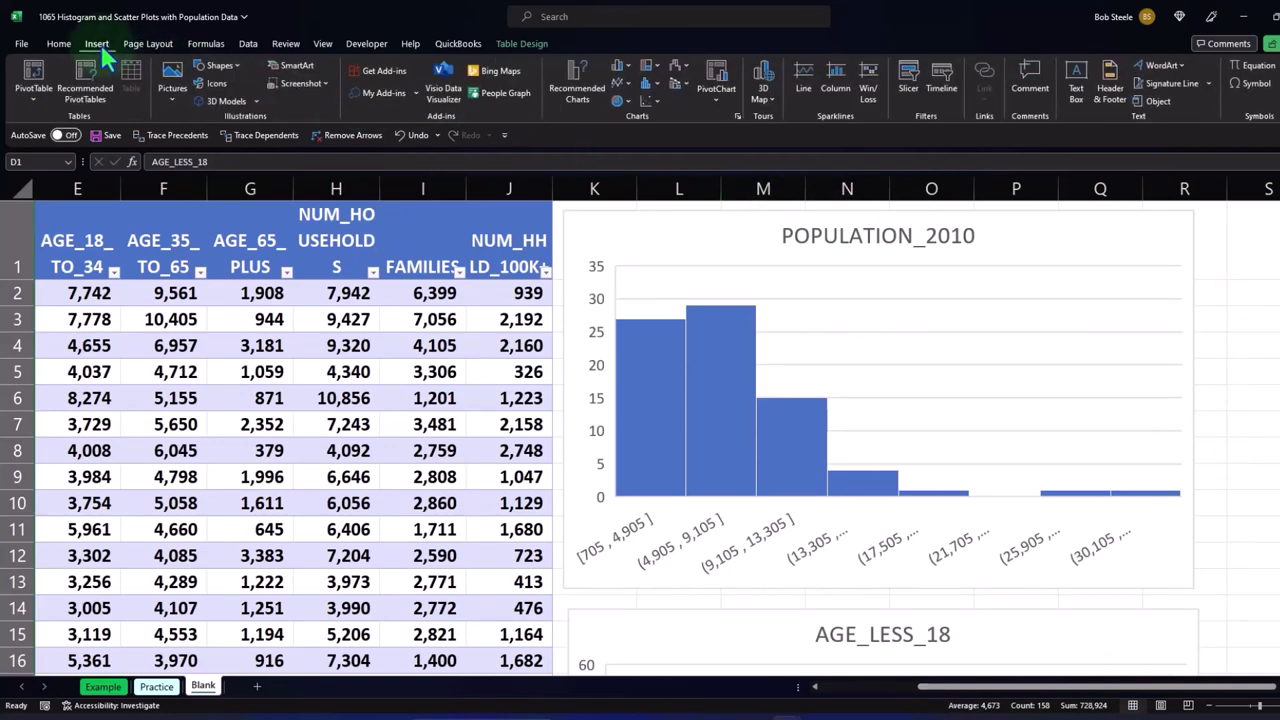
left_click(657, 99)
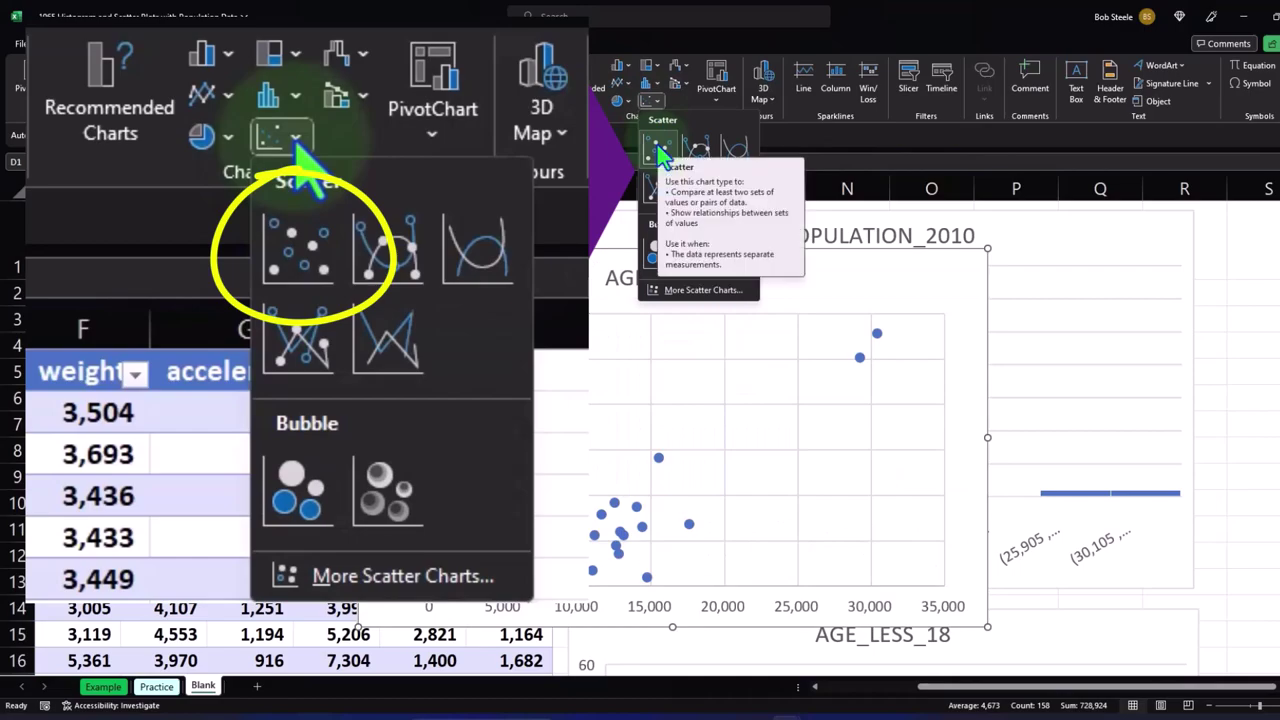
left_click(657, 150)
Place the scatter chart directly to the right of the POPULATION_2010 histogram, starting in column S near row 1
left_click_drag(471, 271, 1034, 266)
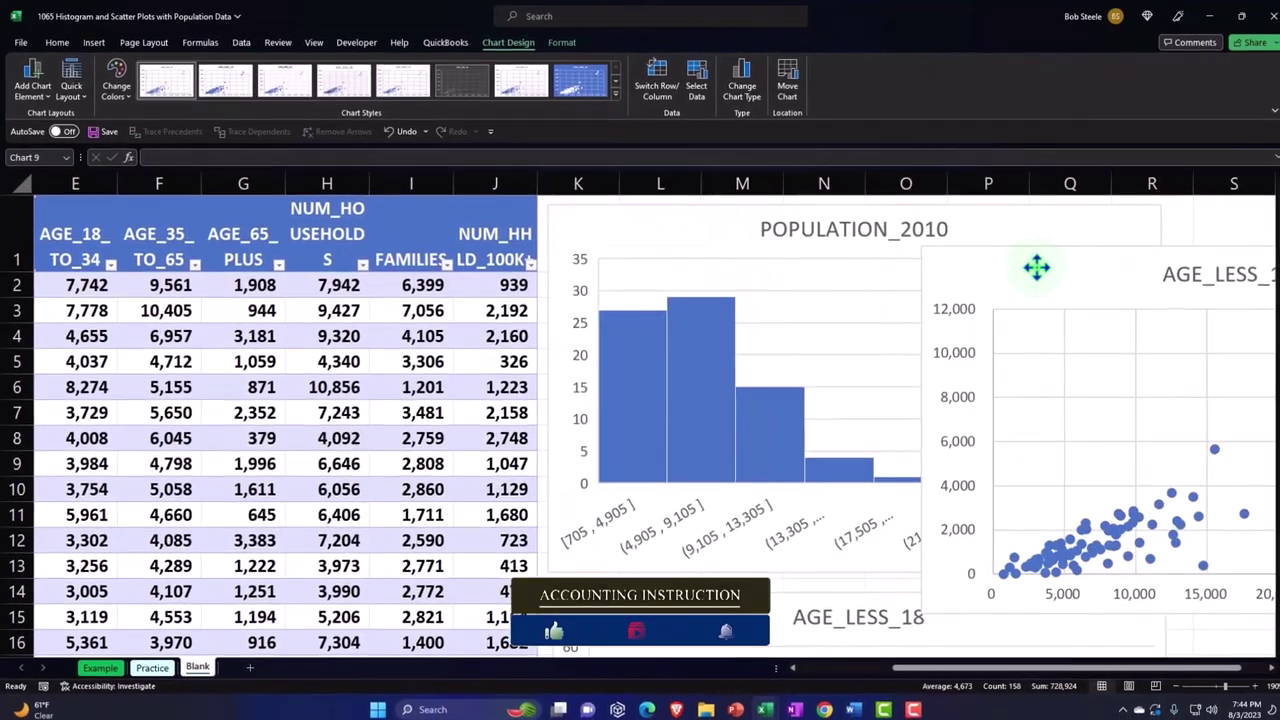
left_click_drag(1000, 663, 1134, 663)
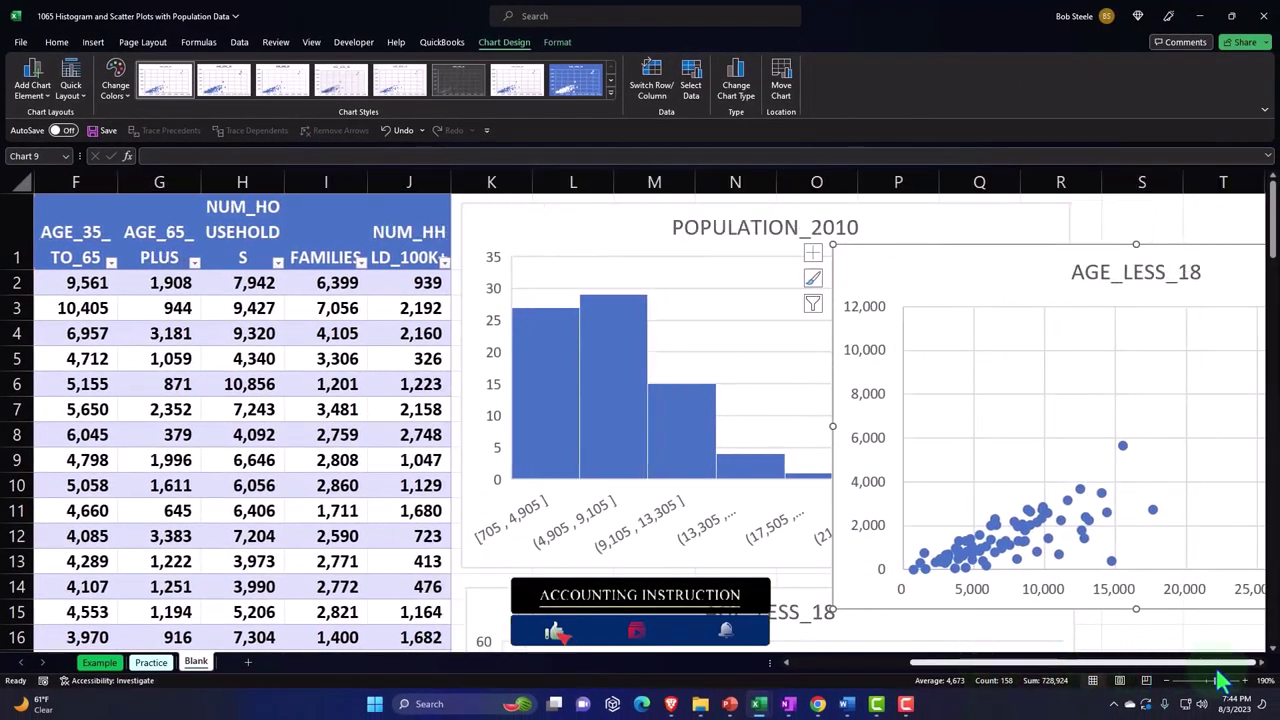
left_click_drag(950, 300, 1214, 262)
left_click_drag(1096, 663, 1156, 663)
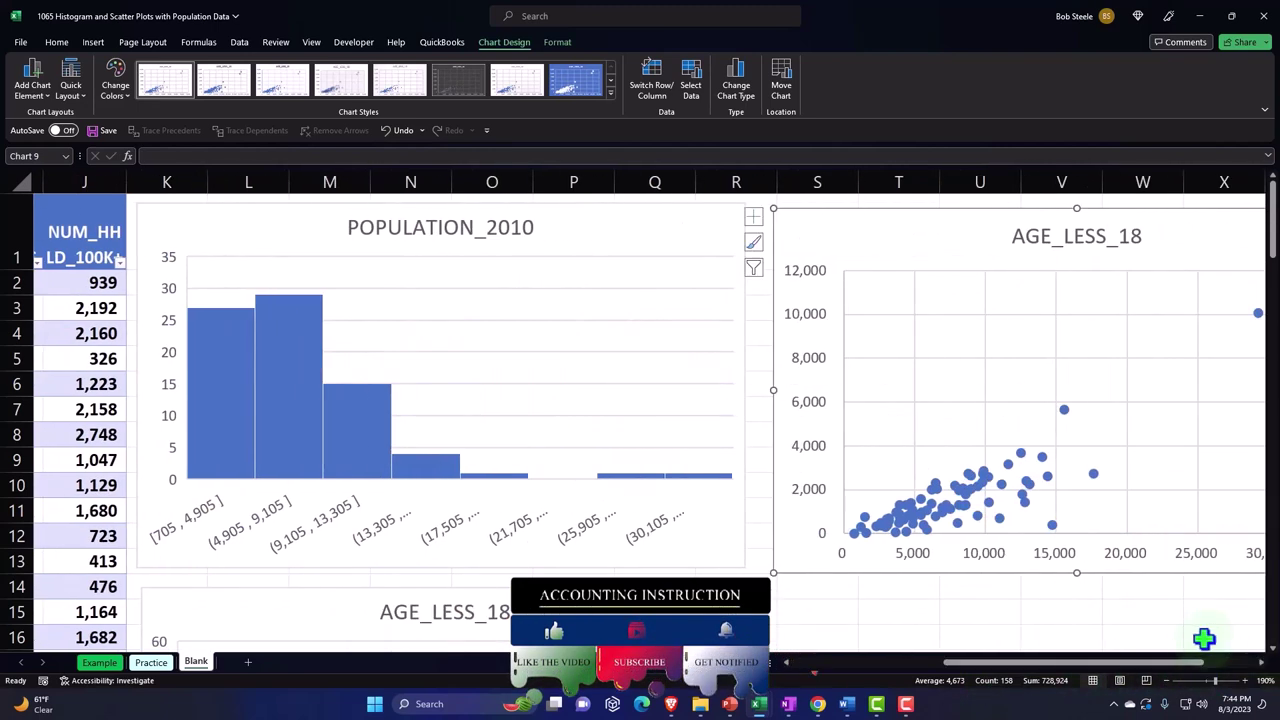
left_click(1218, 630)
key("Right")
key("Right")
key("Right")
key("Right")
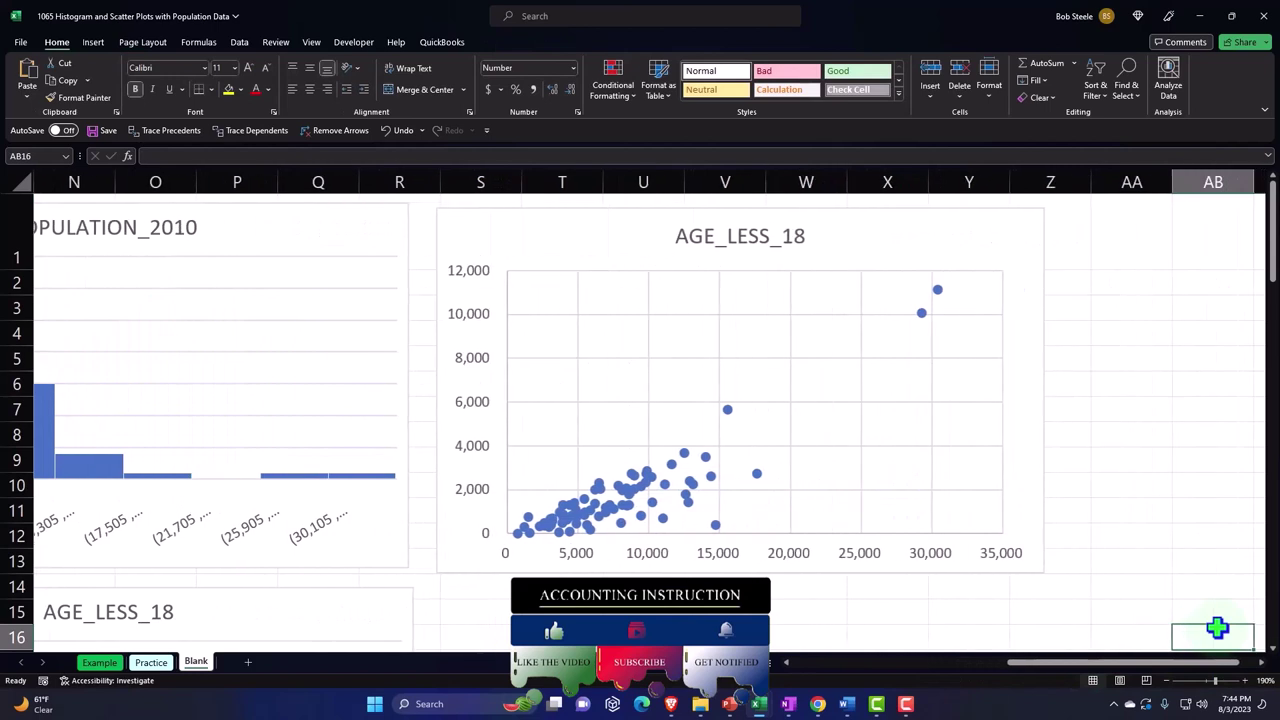
Delete the scatter chart's AGE_LESS_18 title and add axis titles to both axes
left_click(763, 232)
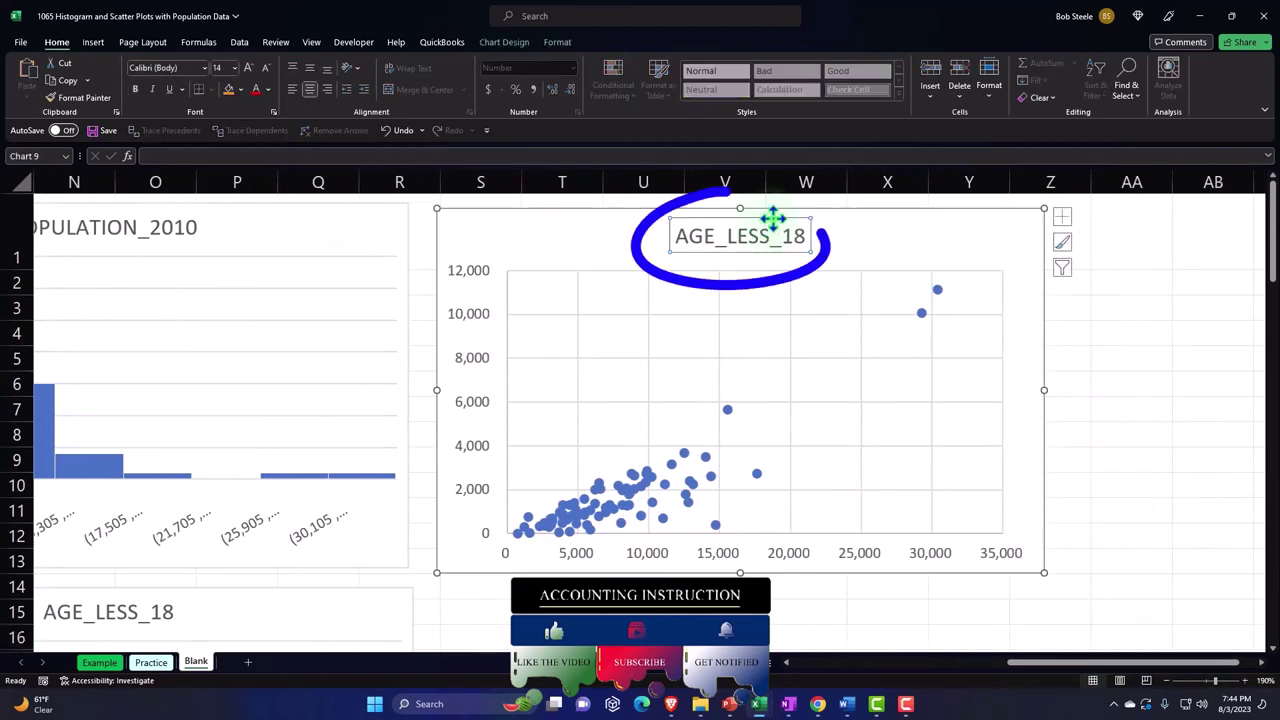
key("Delete")
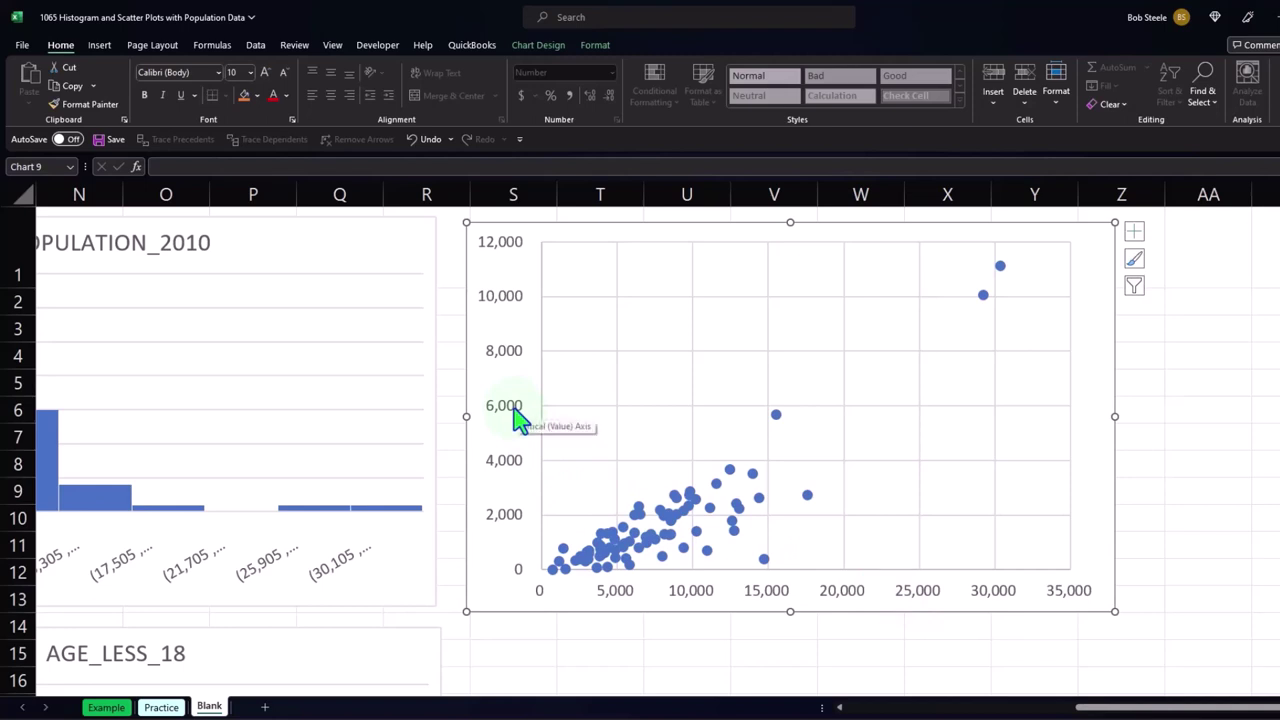
left_click(1134, 234)
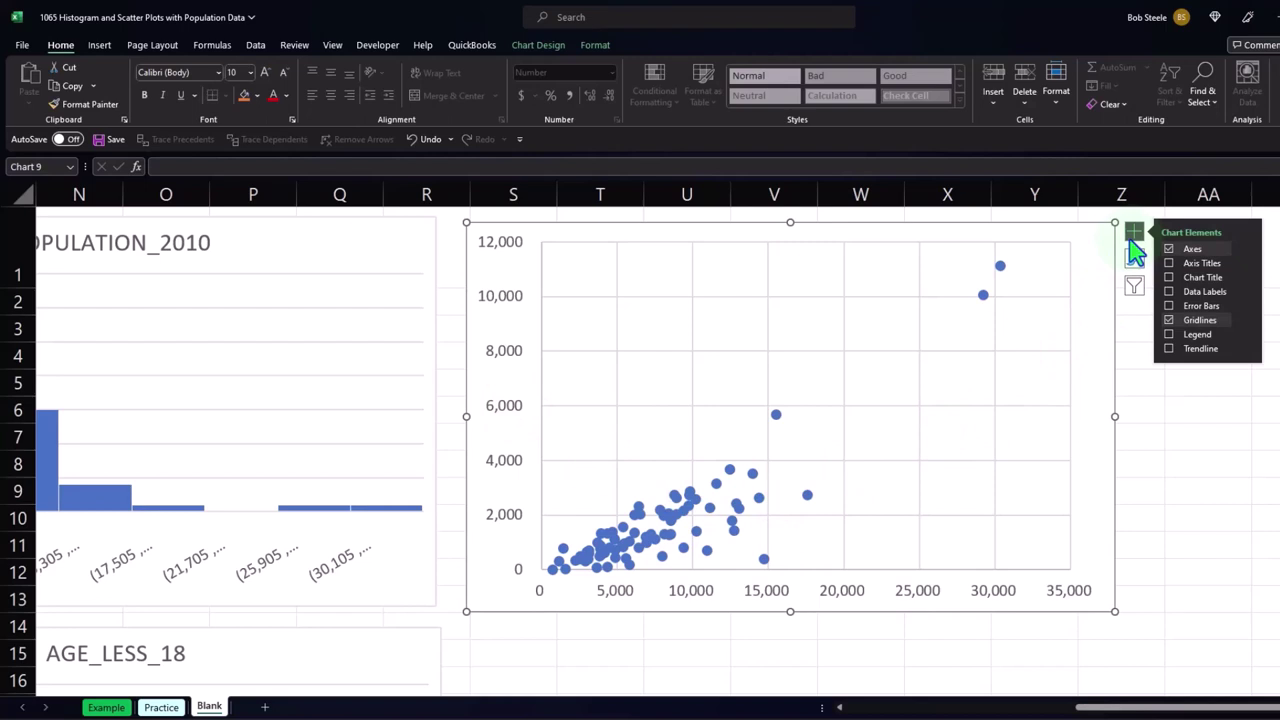
left_click(1169, 263)
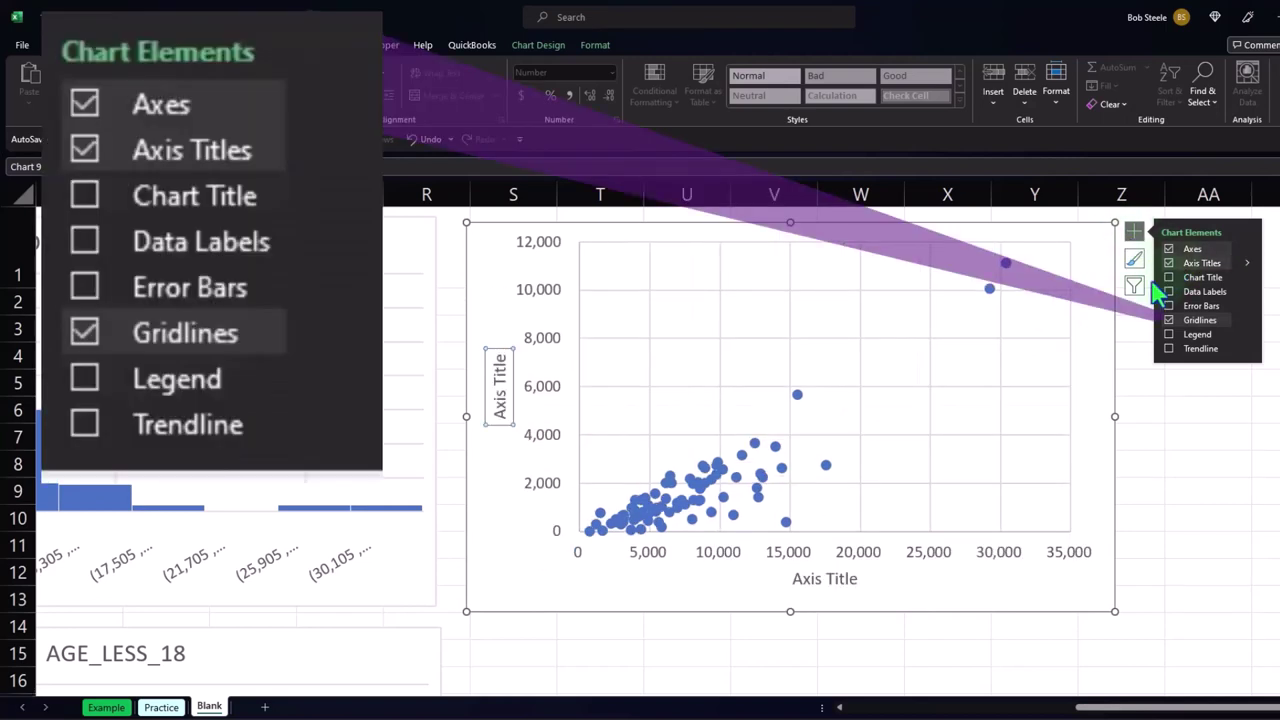
Link the scatter chart's horizontal axis title to the POPULATION_2010 header in cell C1
left_click(858, 580)
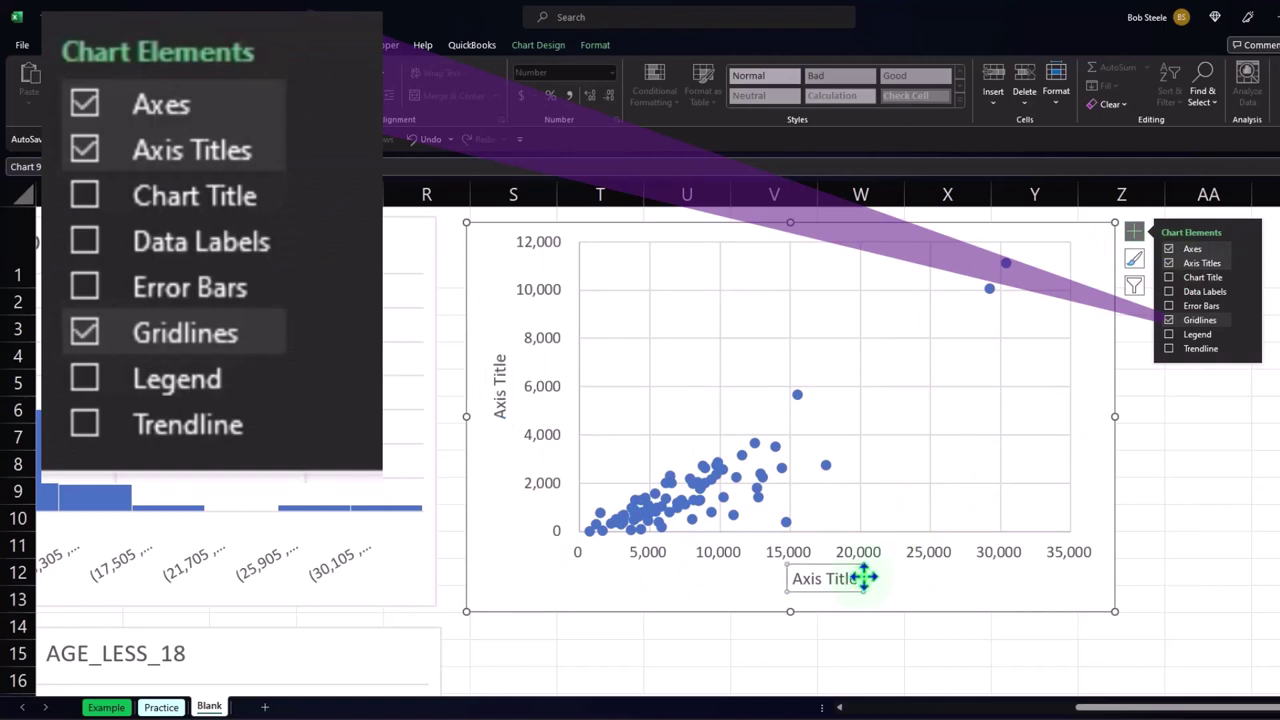
left_click(863, 578)
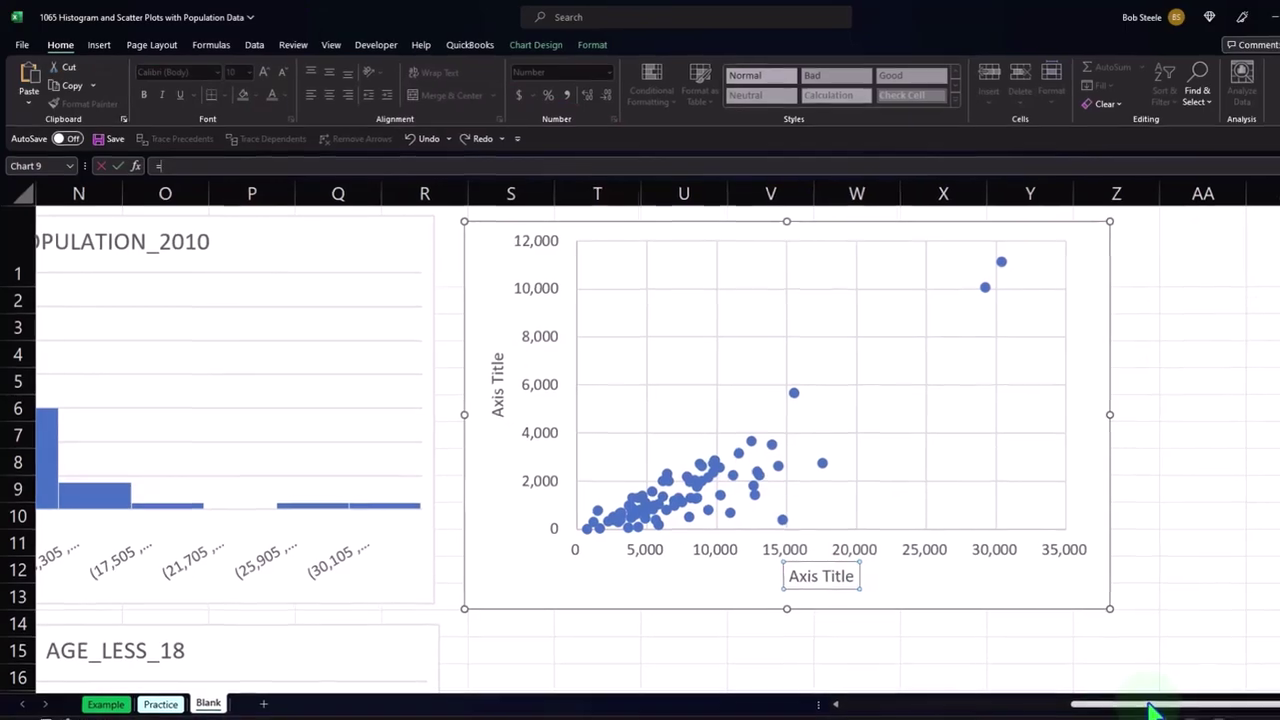
left_click_drag(1150, 706, 700, 706)
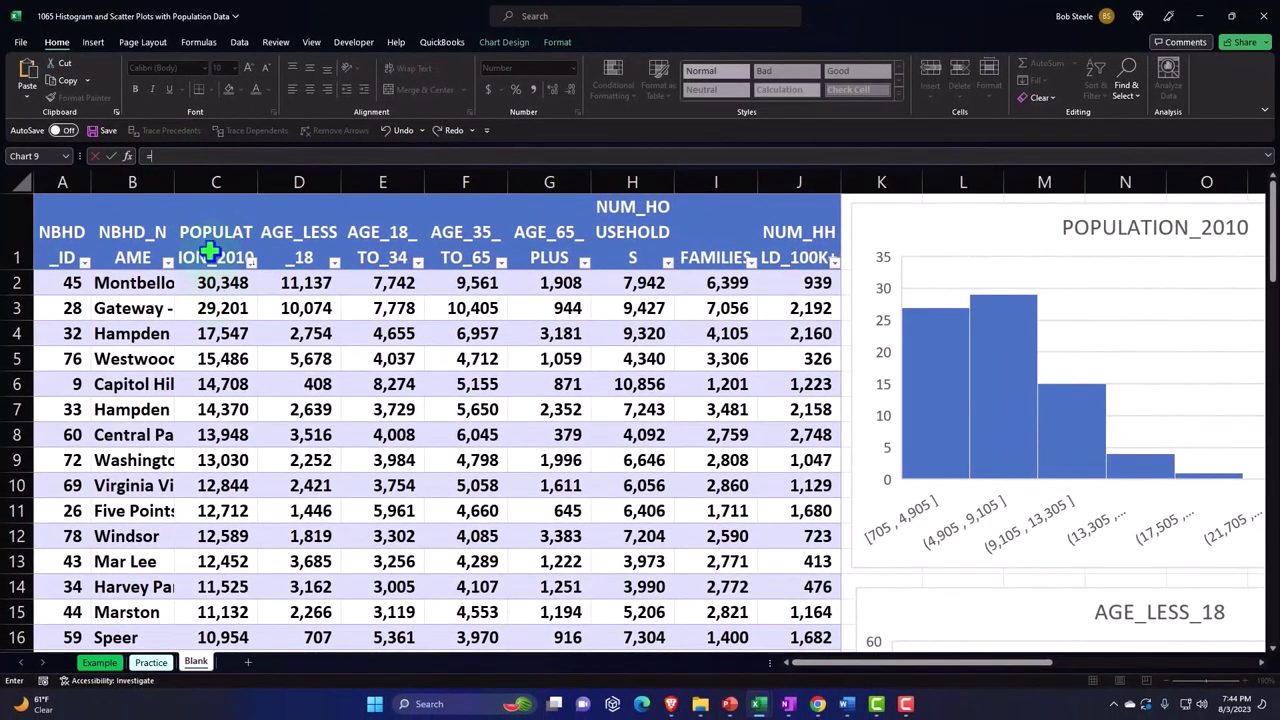
left_click(209, 253)
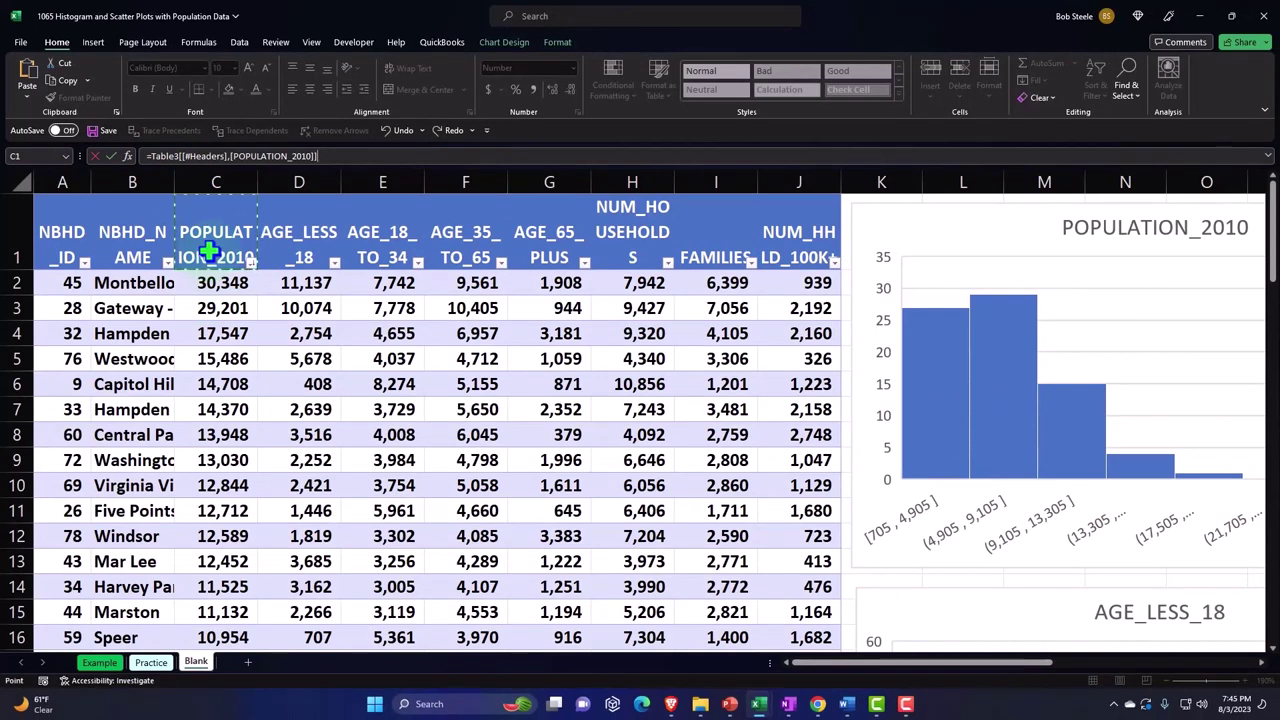
key("Return")
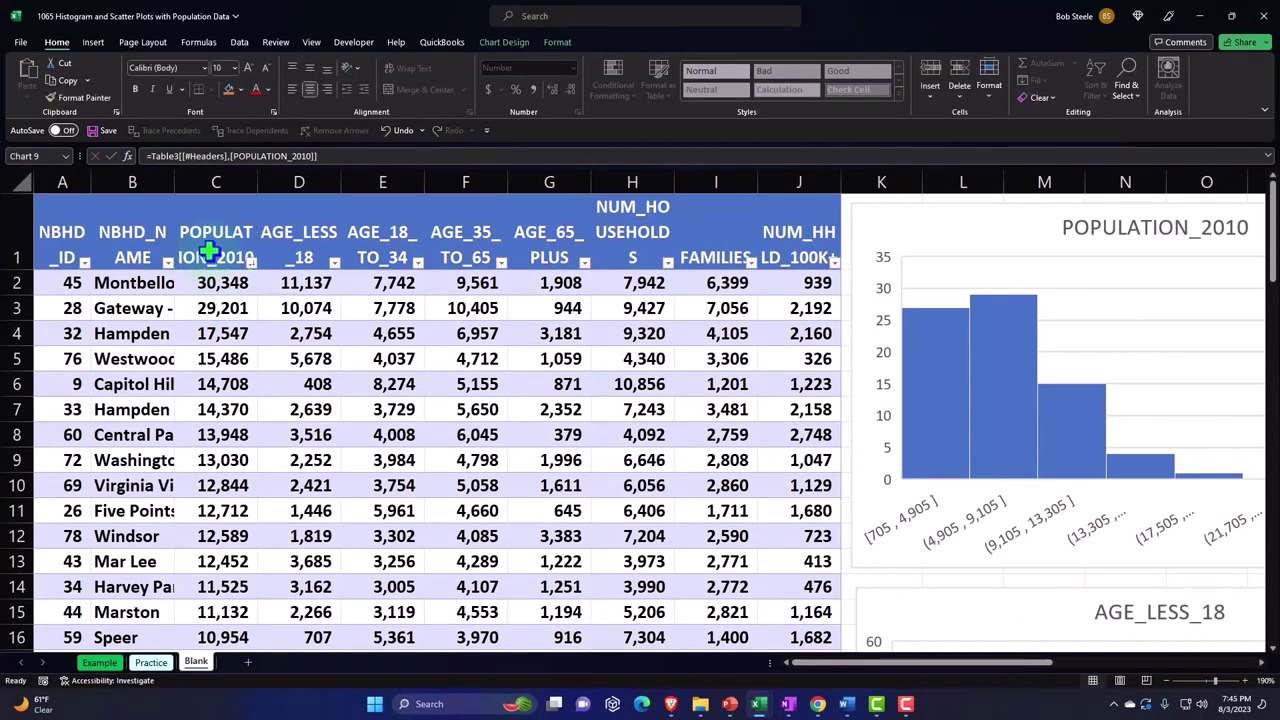
left_click_drag(947, 660, 1170, 665)
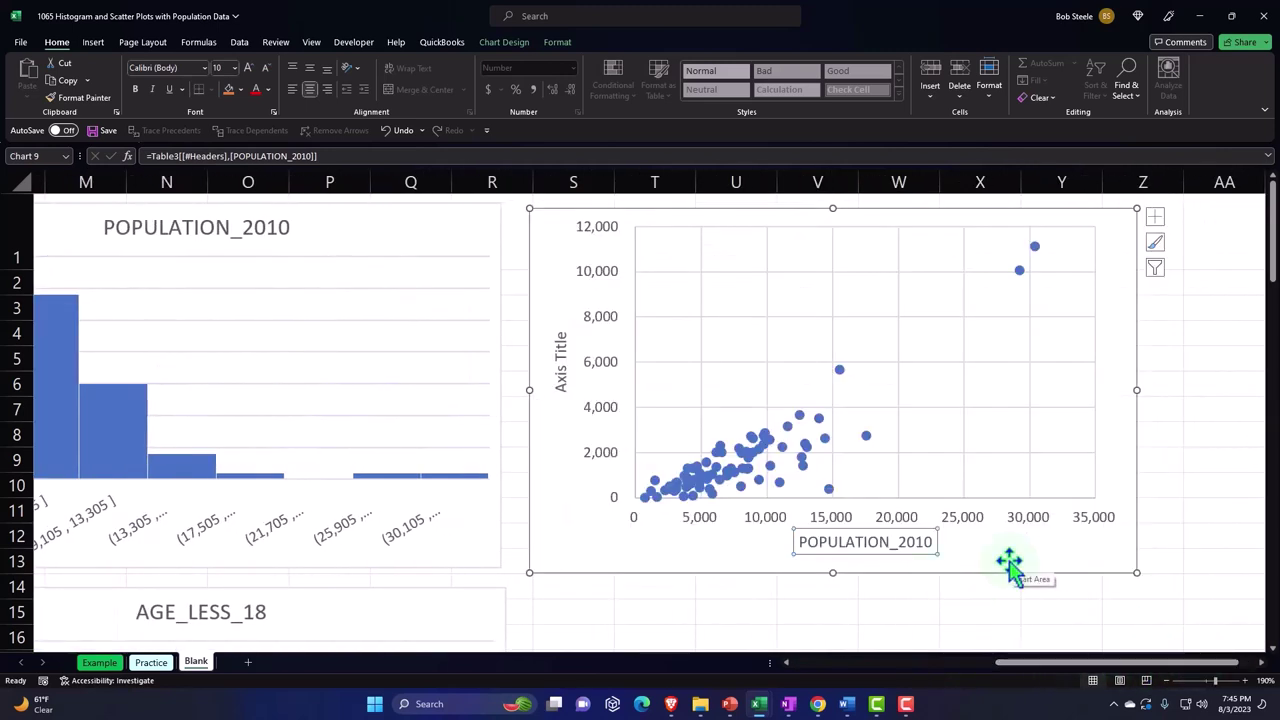
Link the scatter chart's vertical axis title to the AGE_LESS_18 header in cell D1
left_click(559, 350)
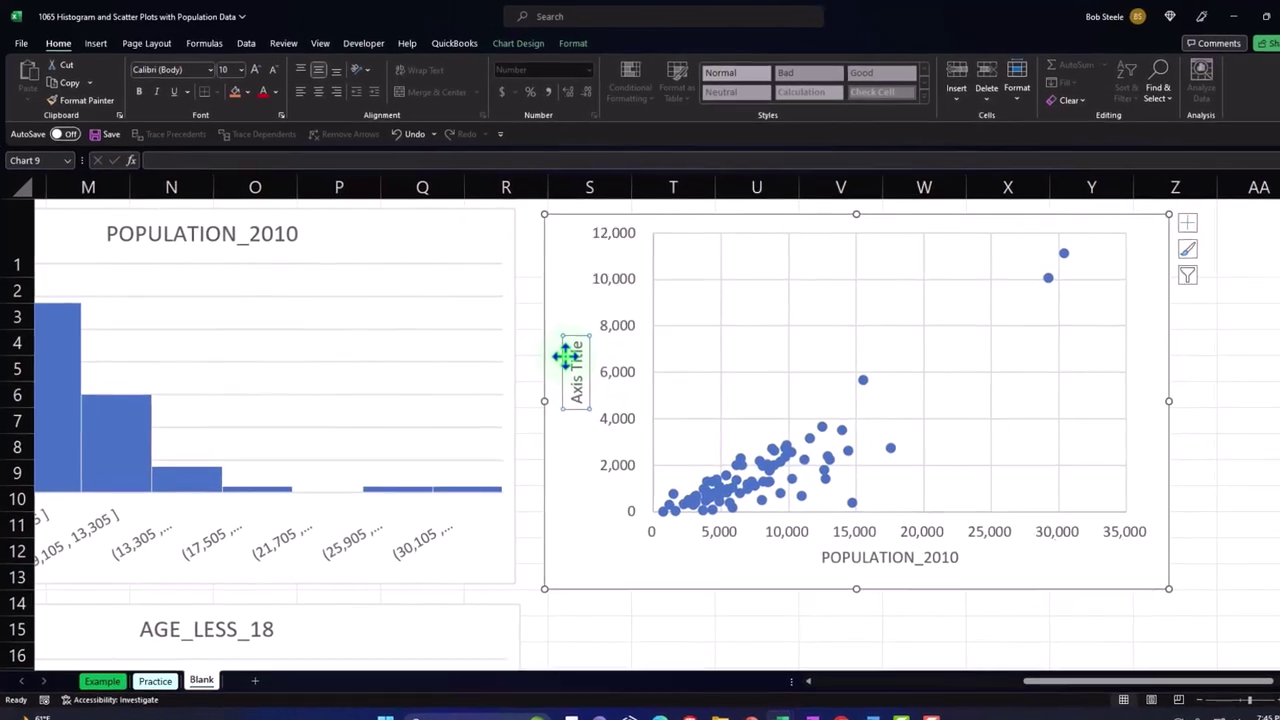
type("=")
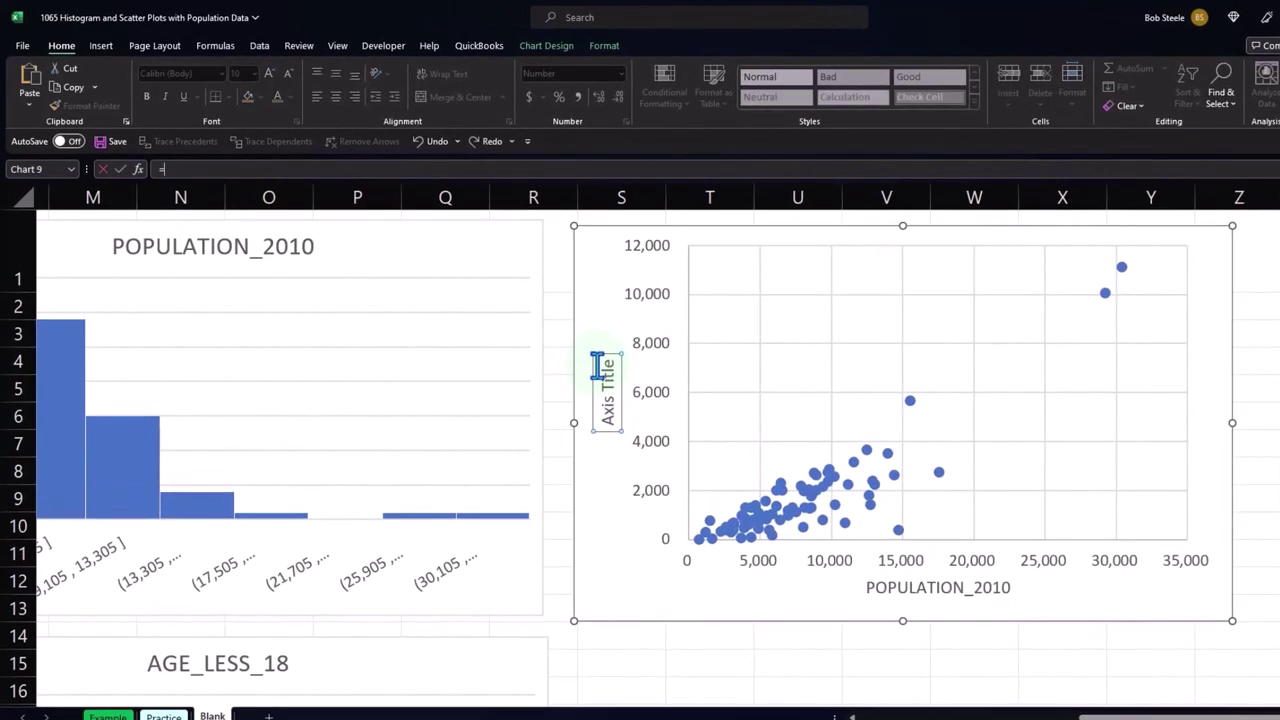
left_click_drag(1150, 717, 930, 717)
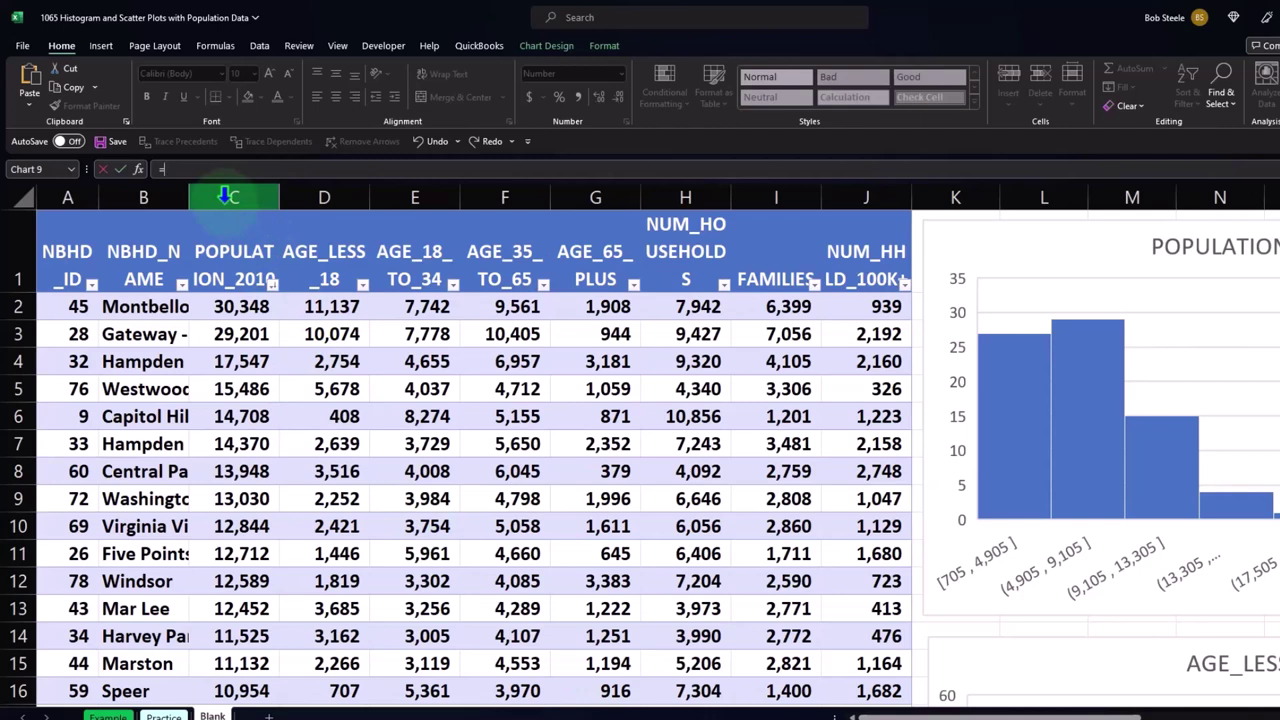
left_click(325, 266)
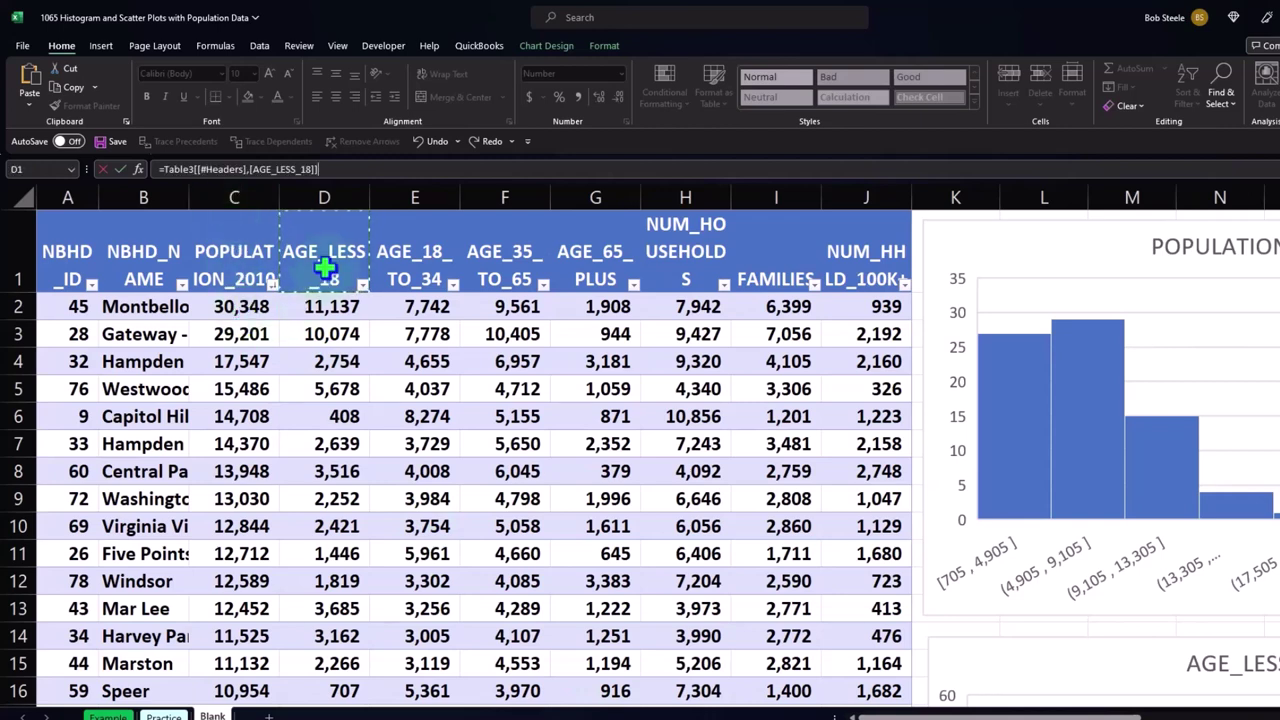
key("Return")
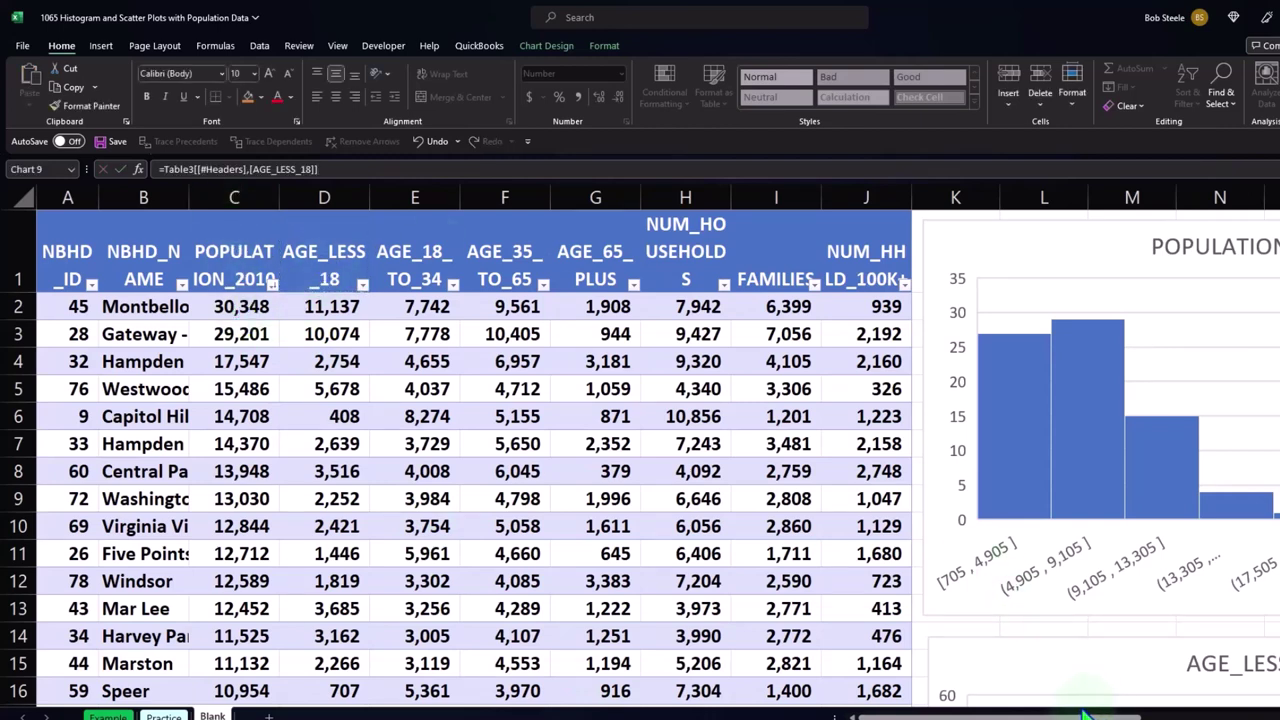
scroll(1060, 640, "right", 6)
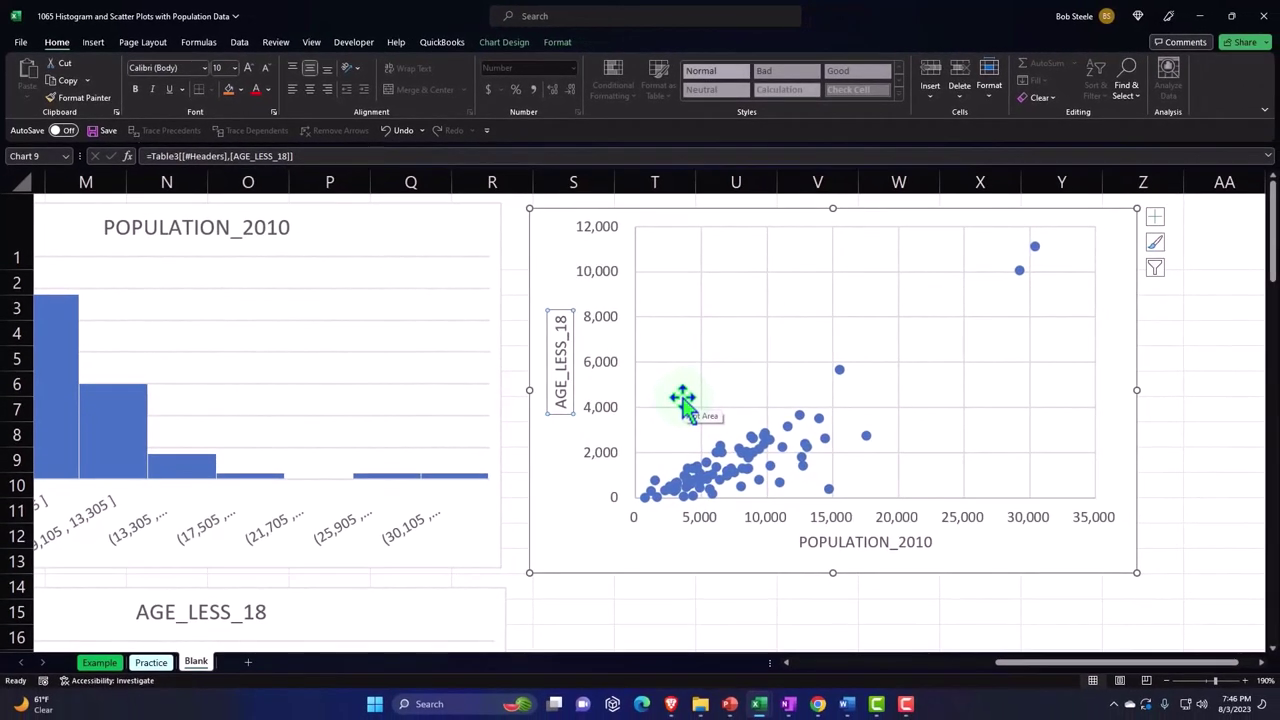
Add a linear trendline to the AGE_LESS_18 scatter chart and display its equation on the chart
left_click(1155, 218)
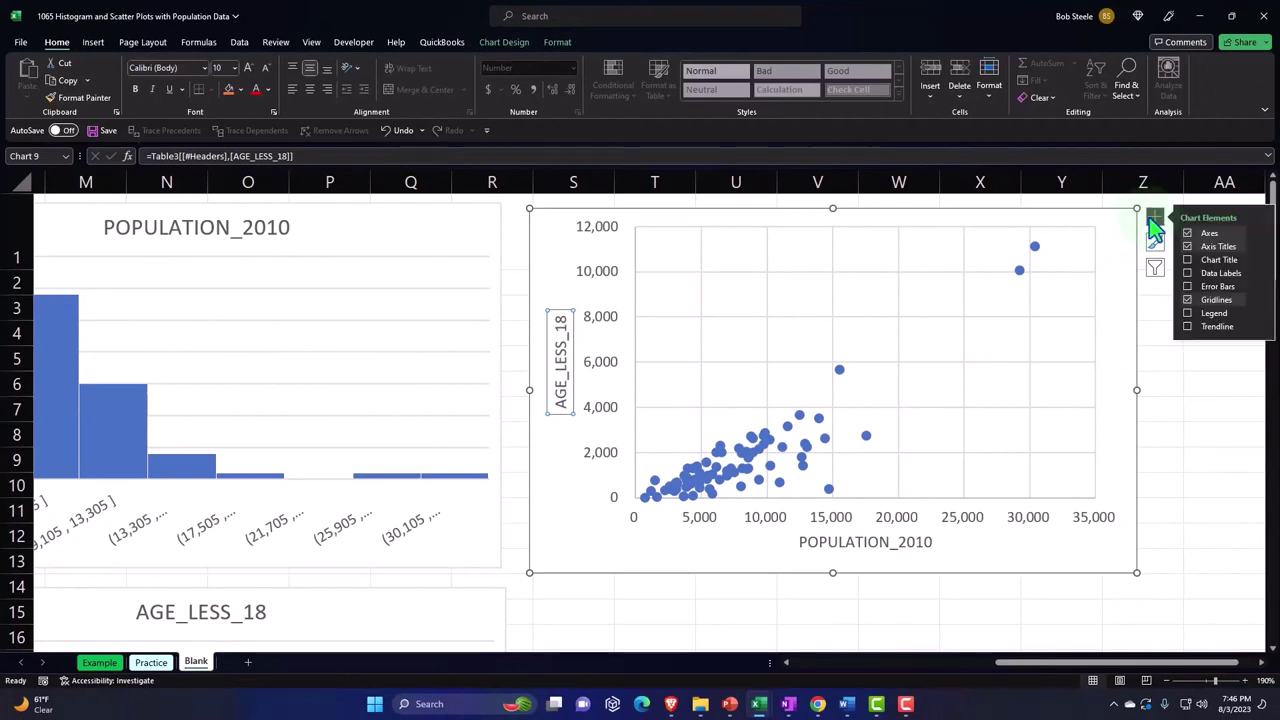
left_click(1203, 327)
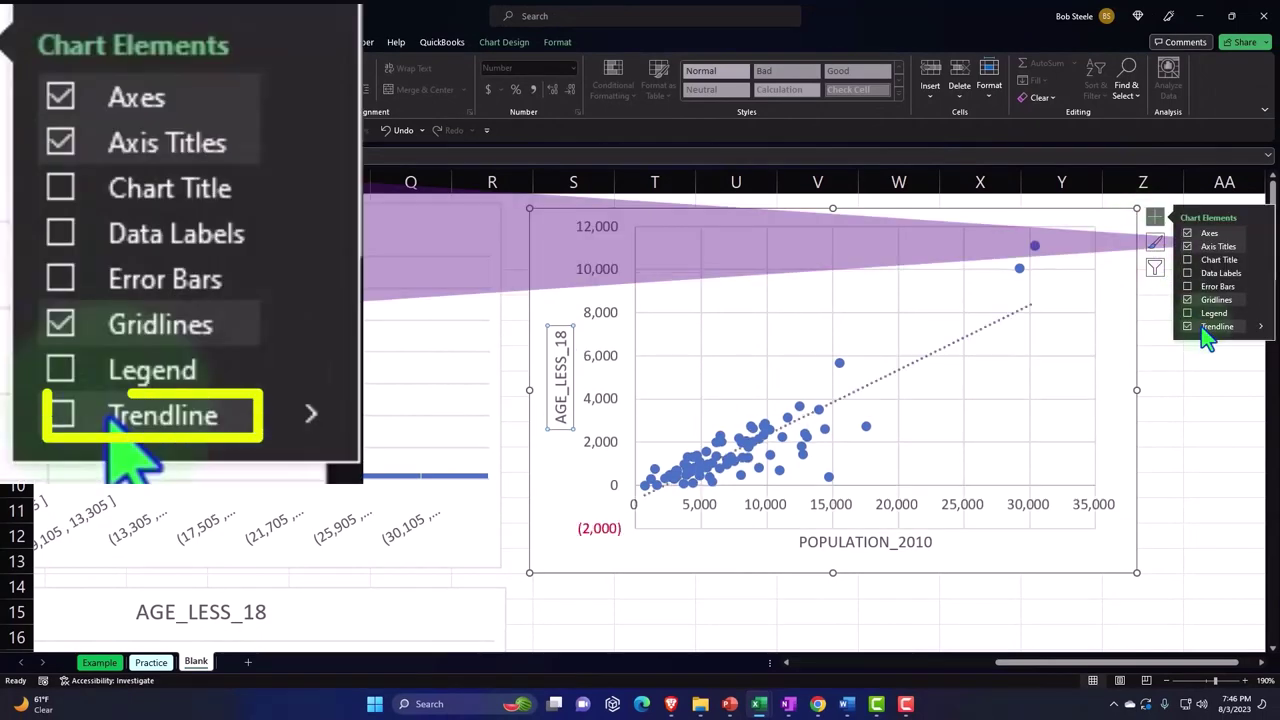
left_click(1260, 327)
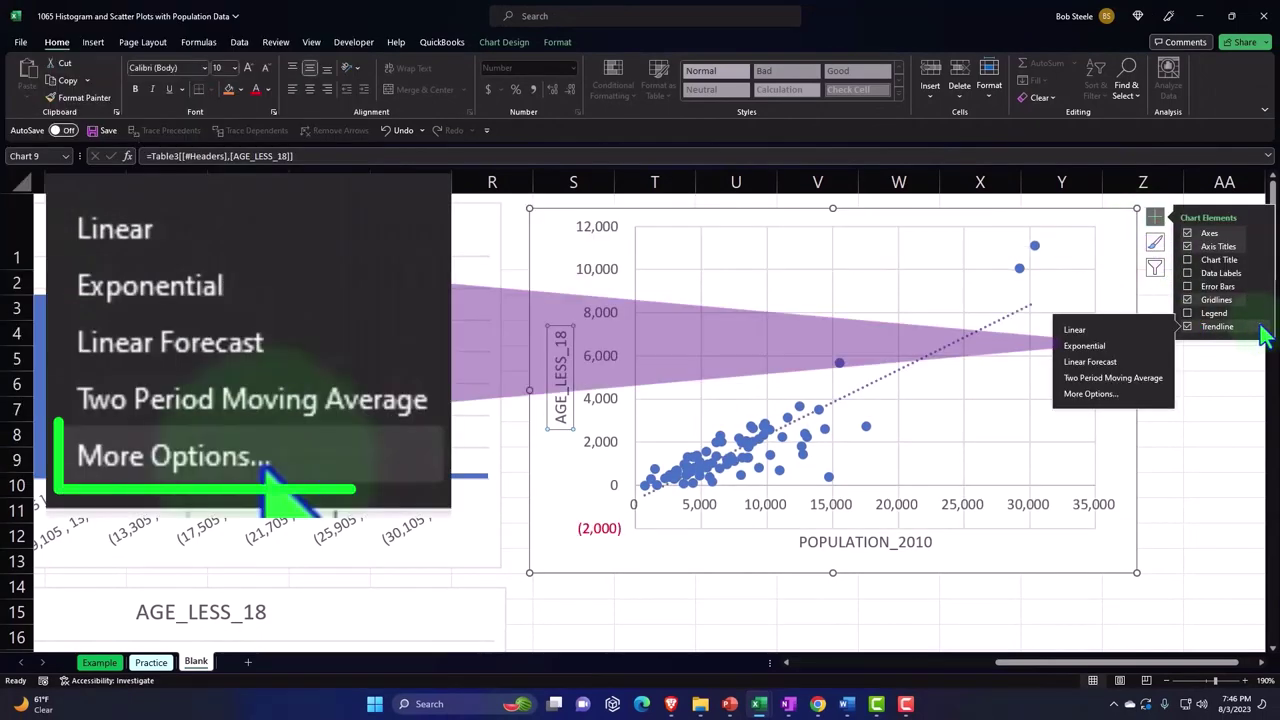
left_click(1118, 394)
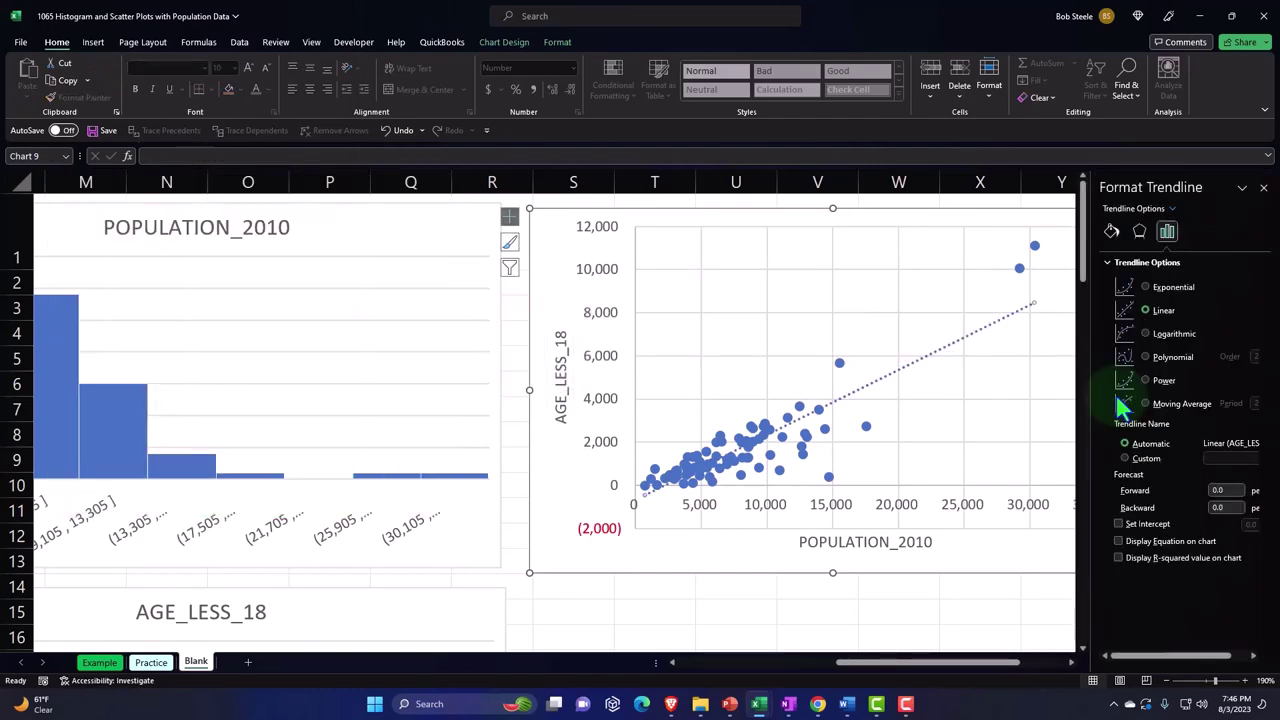
left_click(1118, 540)
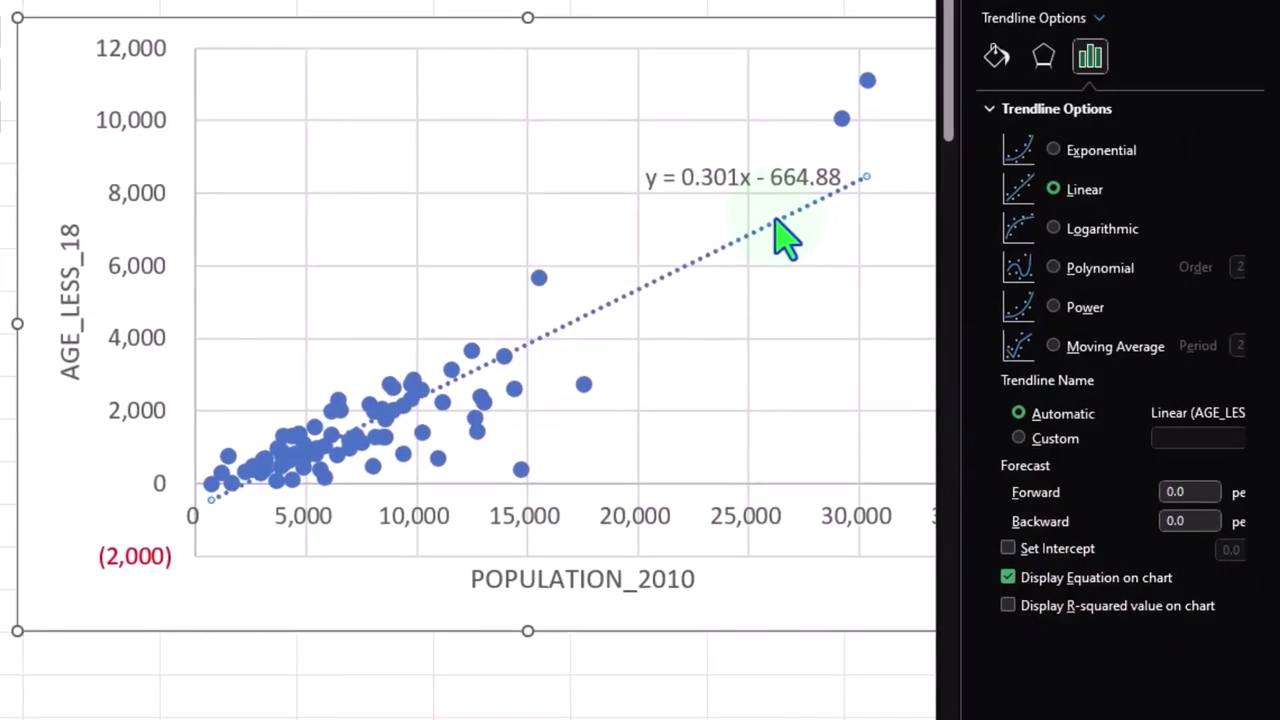
Format the scatter chart's trendline as a solid red line
left_click(999, 72)
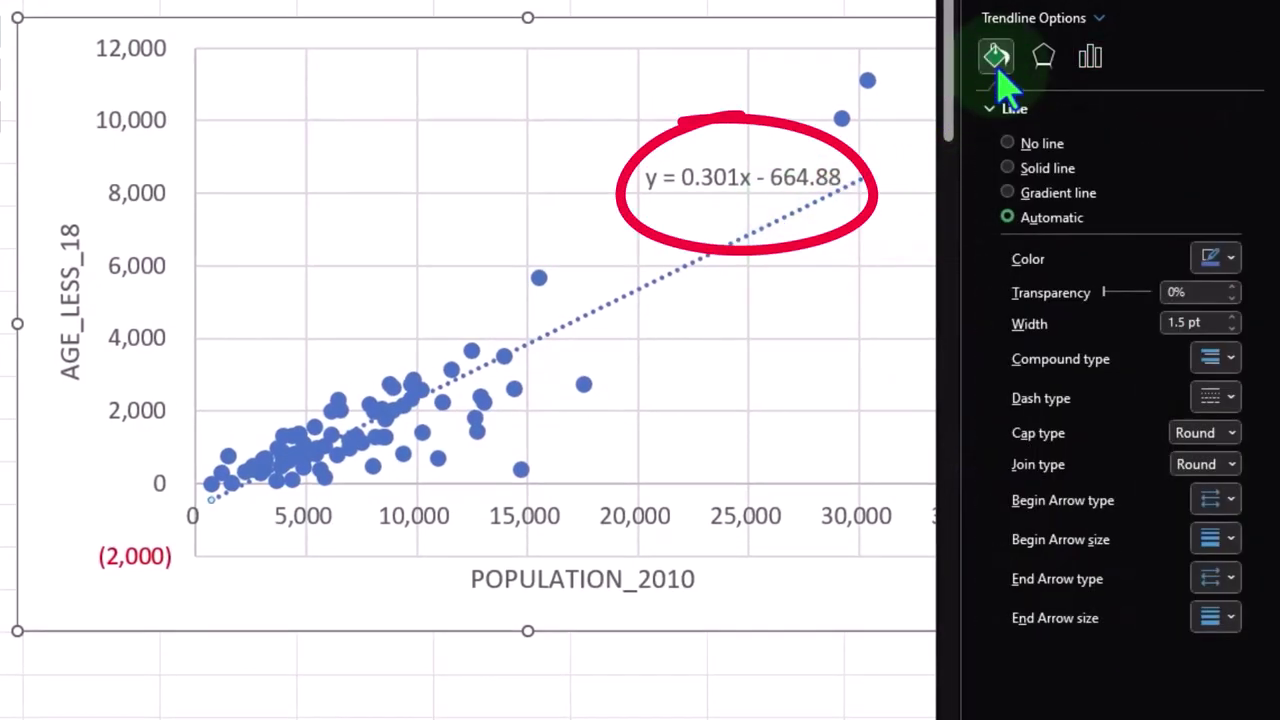
left_click(1230, 397)
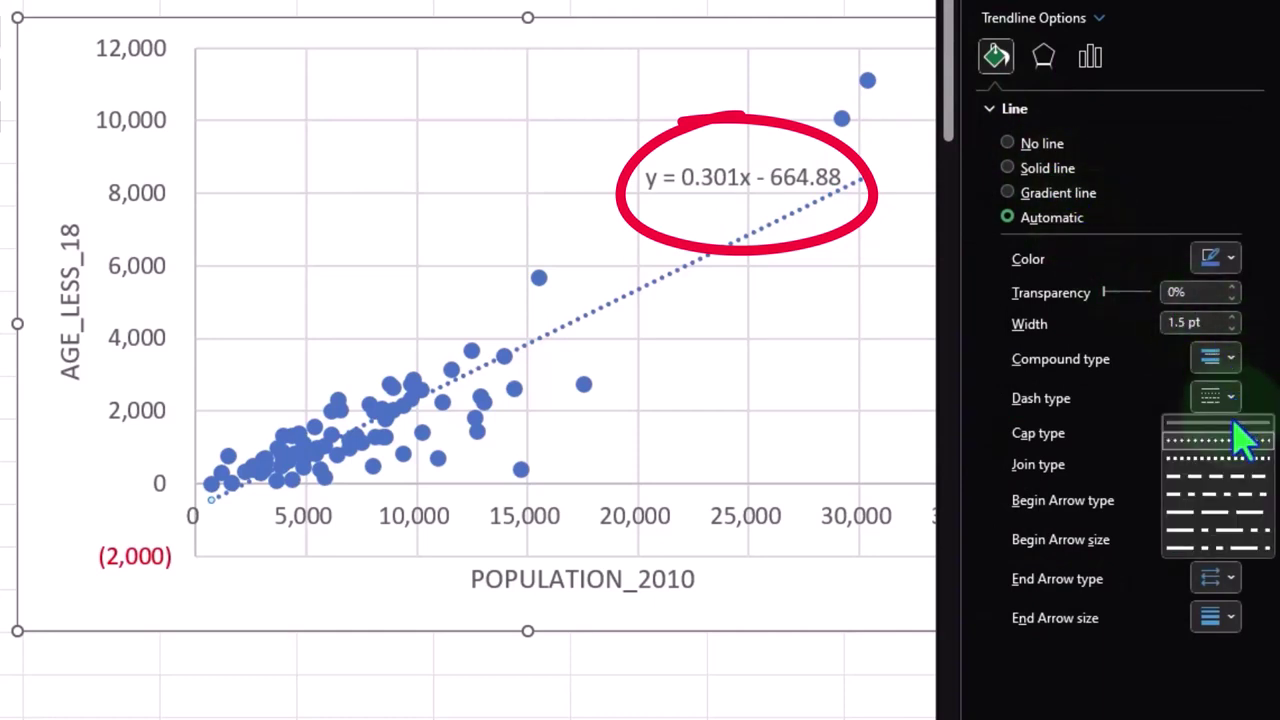
left_click(1233, 423)
left_click(1233, 355)
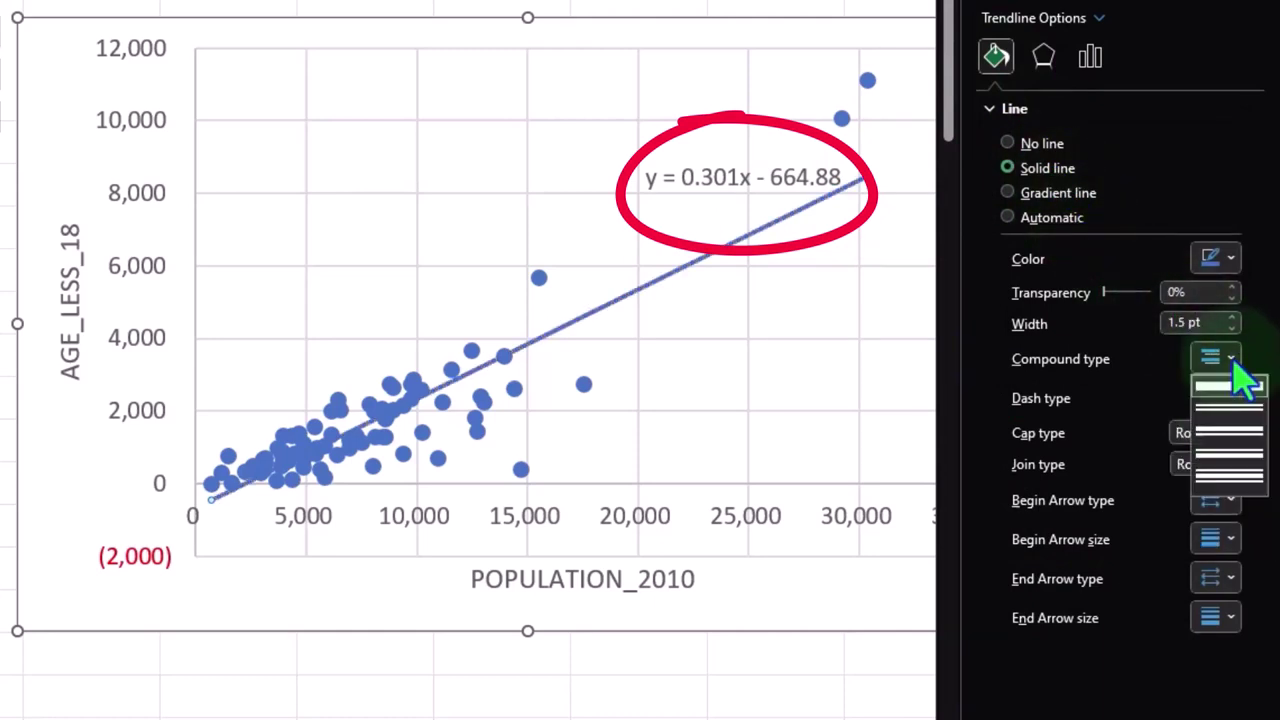
left_click(1235, 355)
left_click(1228, 258)
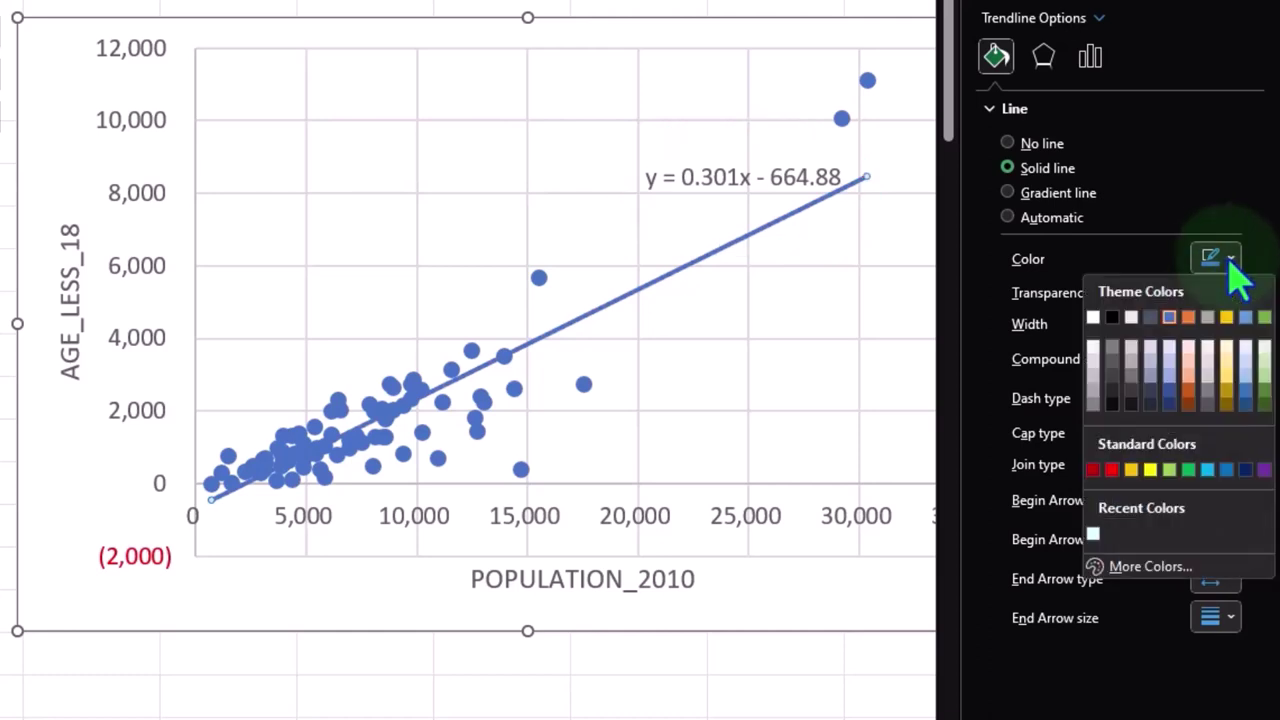
left_click(1111, 471)
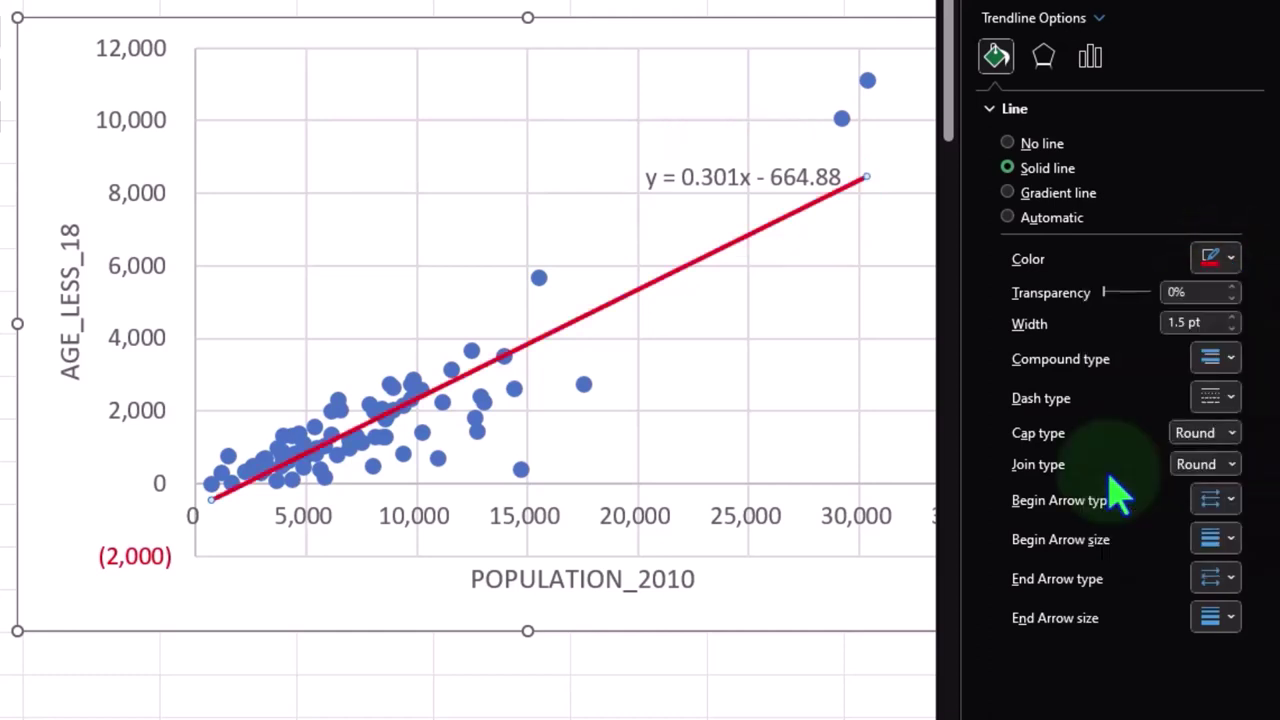
Apply the orange 5 pt glow preset to the trendline, close the formatting options and deselect the chart
left_click(1043, 57)
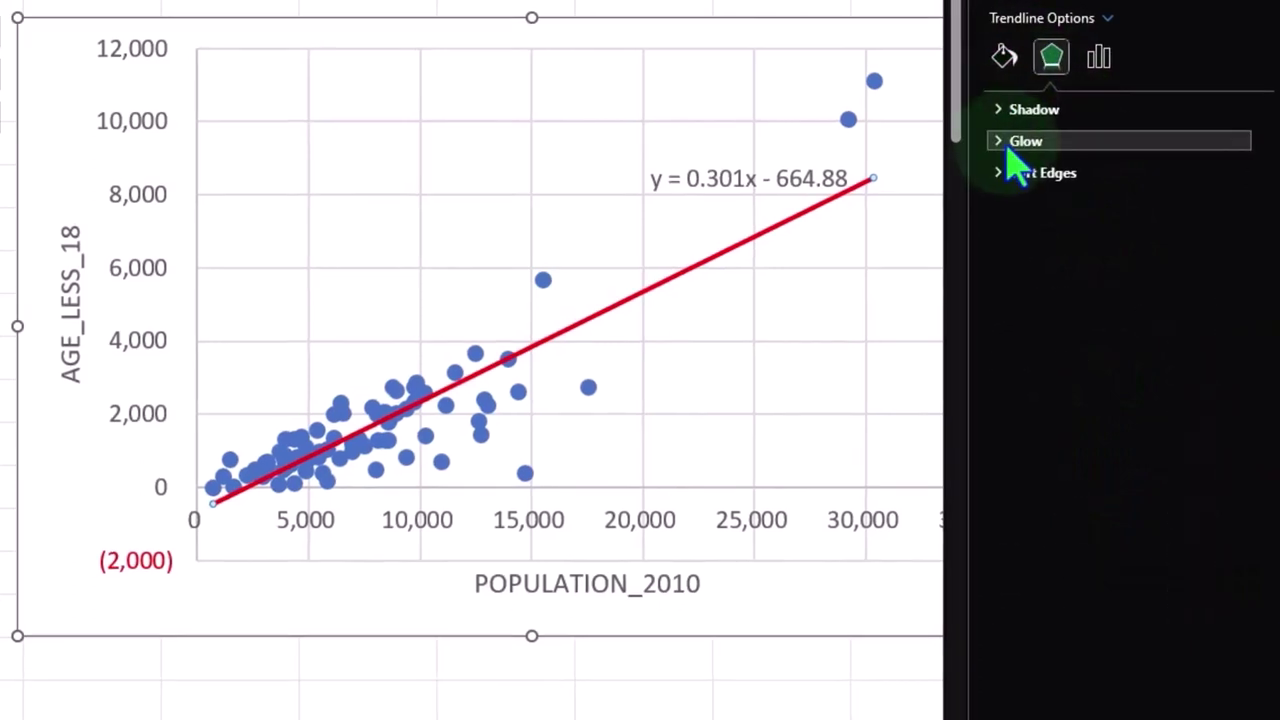
left_click(1022, 142)
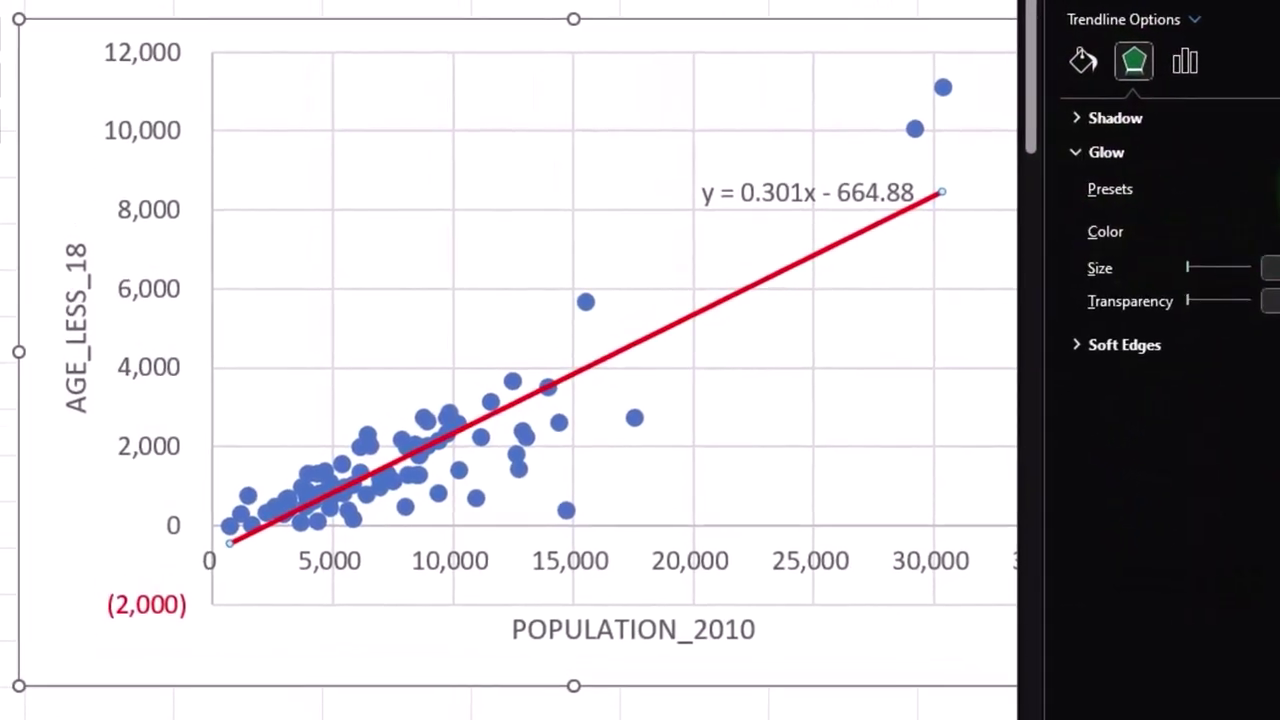
left_click(1272, 188)
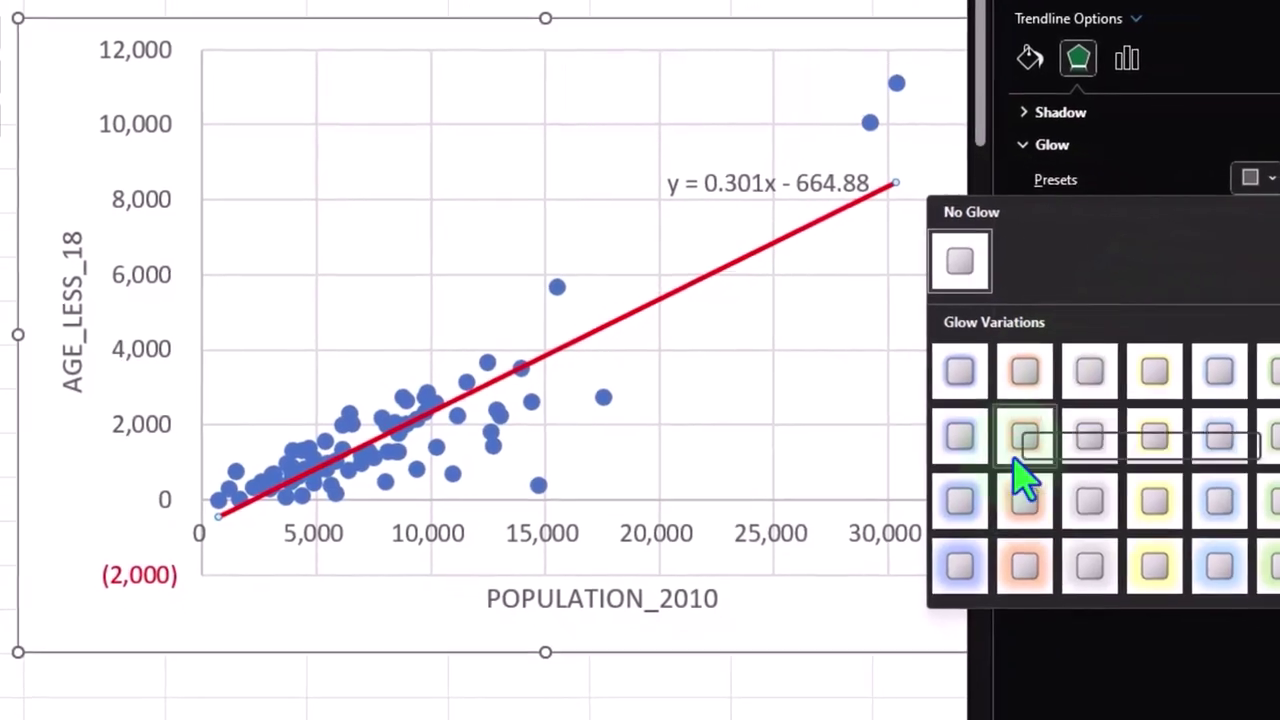
left_click(990, 370)
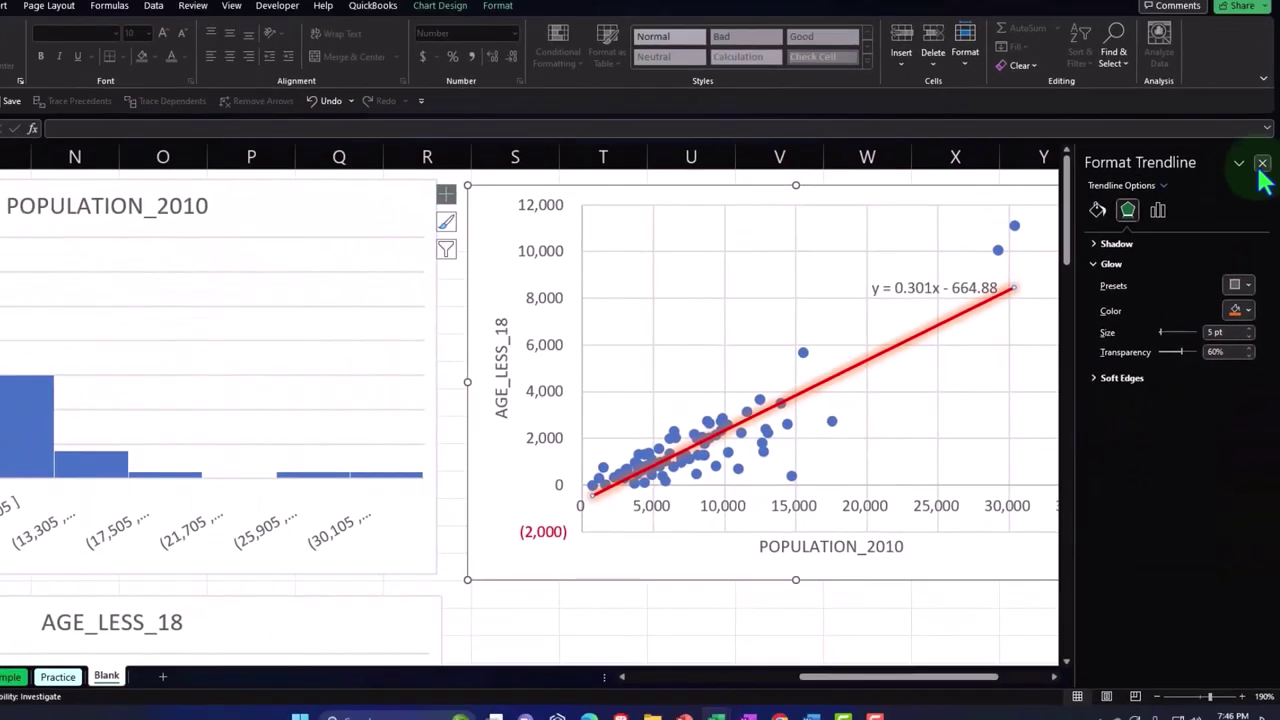
left_click(1258, 88)
key("Escape")
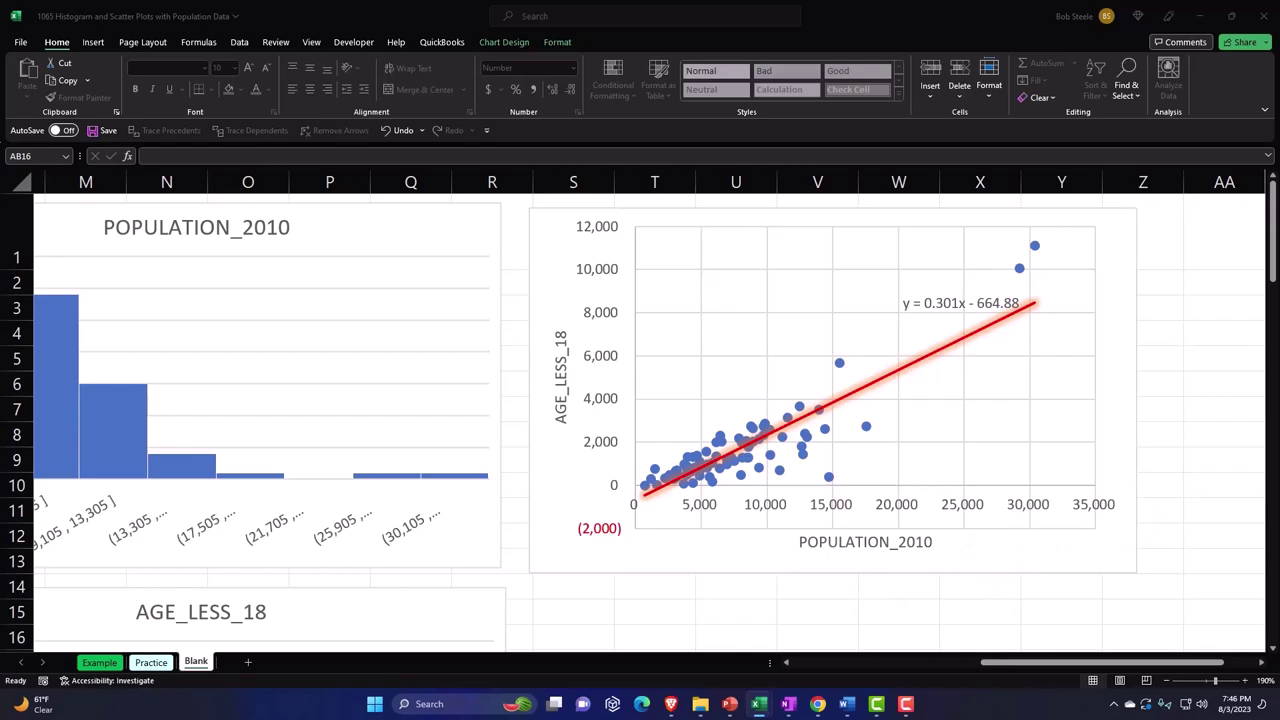
Examine the NUM_HHLD_100K+ values down the neighborhood table and return to the POPULATION_2010 column
left_click_drag(1100, 663, 562, 667)
left_click(843, 259)
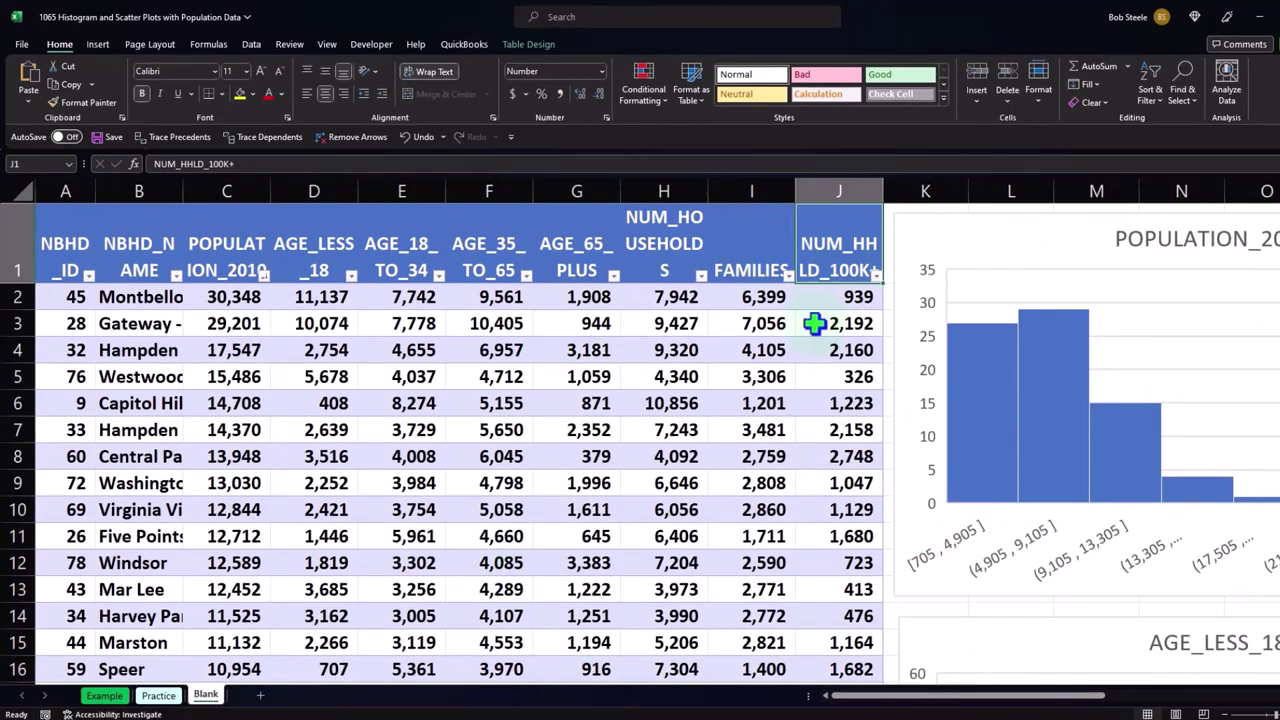
left_click(814, 323)
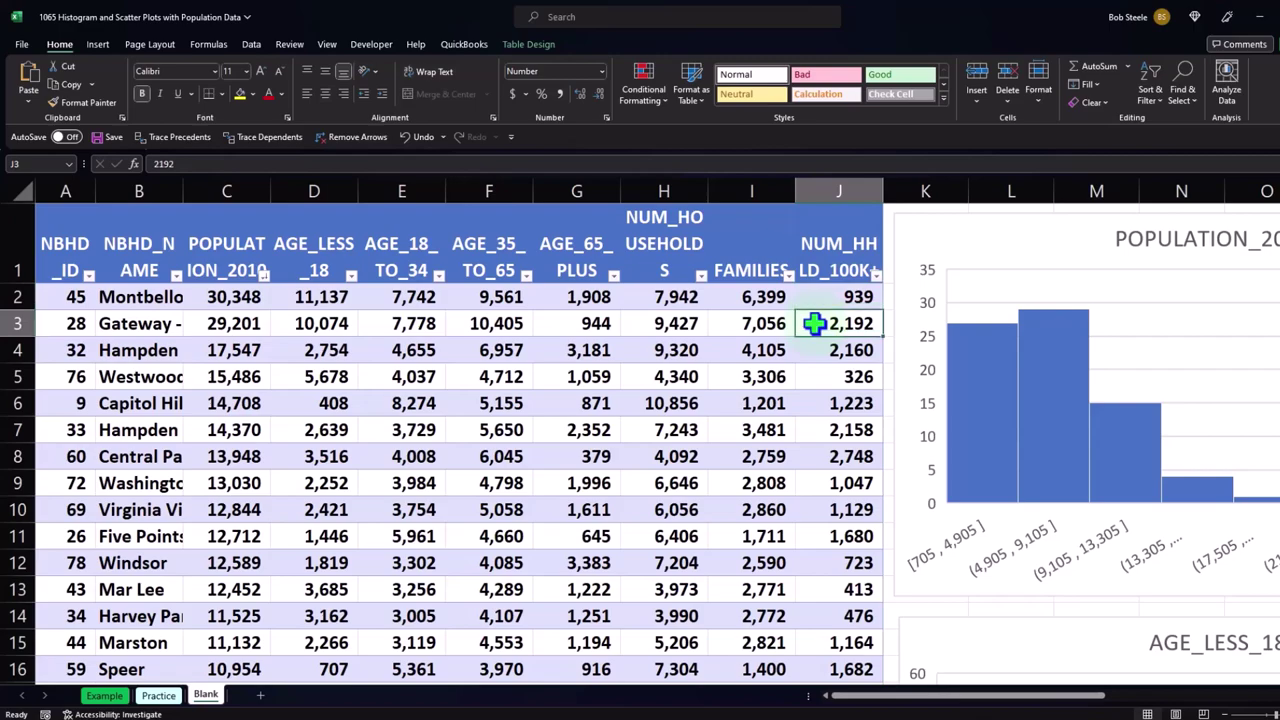
scroll(814, 350, "down", 12)
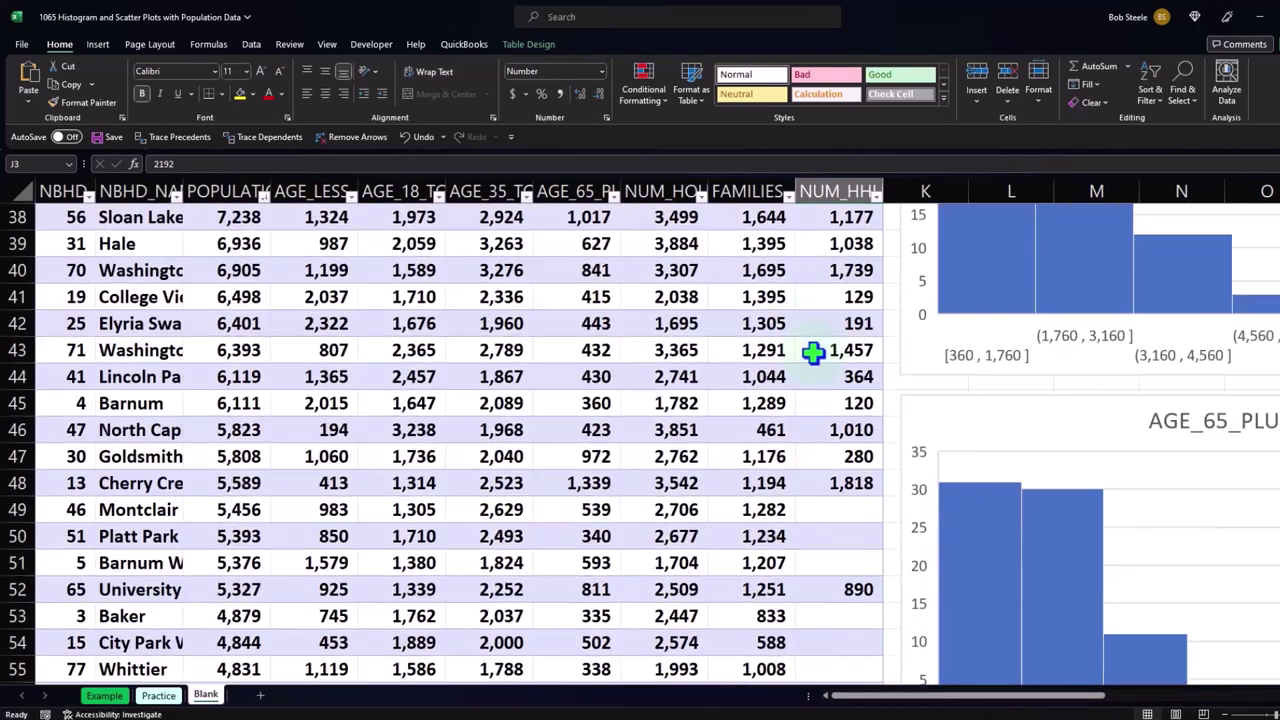
scroll(814, 350, "up", 12)
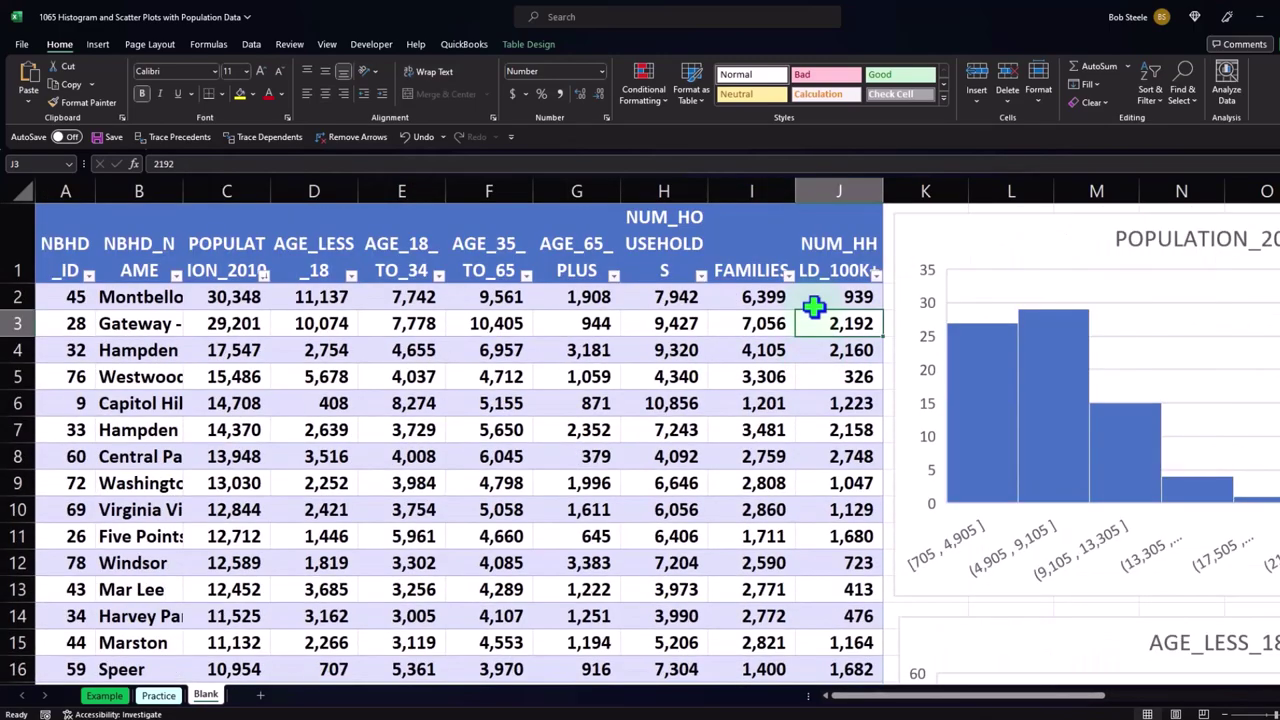
key("Left")
key("Left")
key("Left")
key("Left")
key("Left")
key("Left")
key("Left")
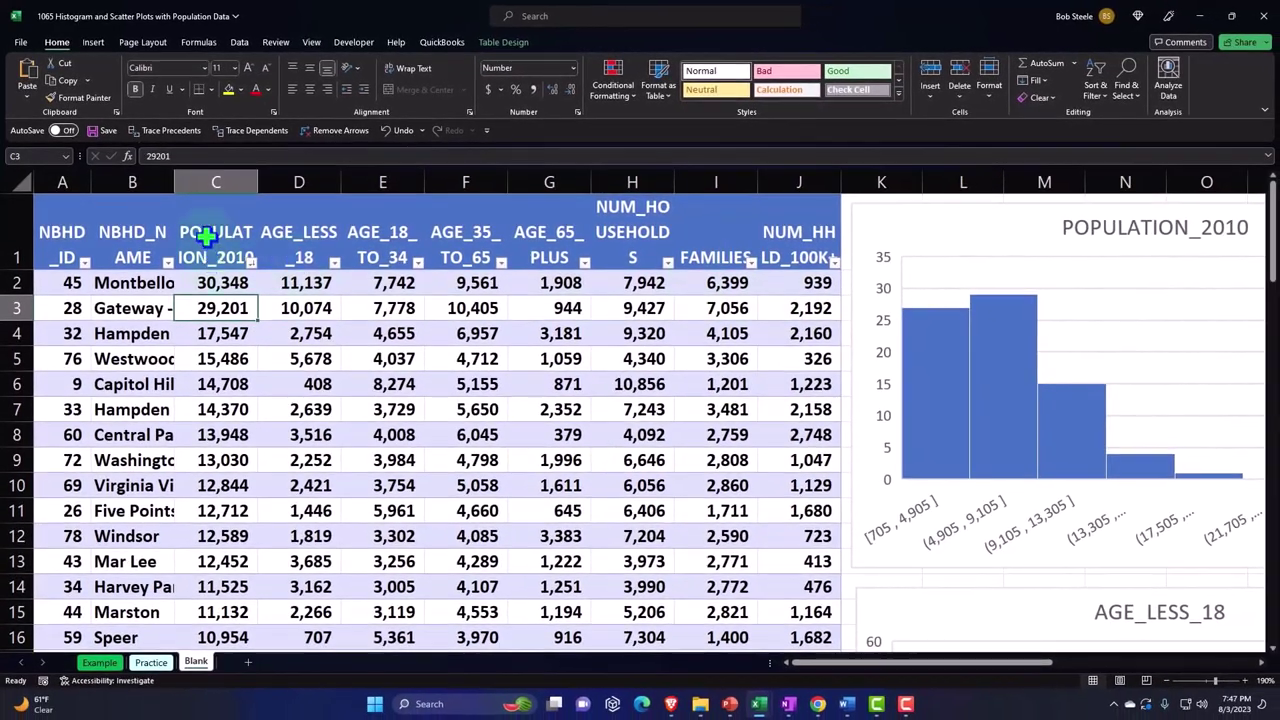
Select the whole POPULATION_2010 column of the table including its header, C1 to C79
left_click(205, 236)
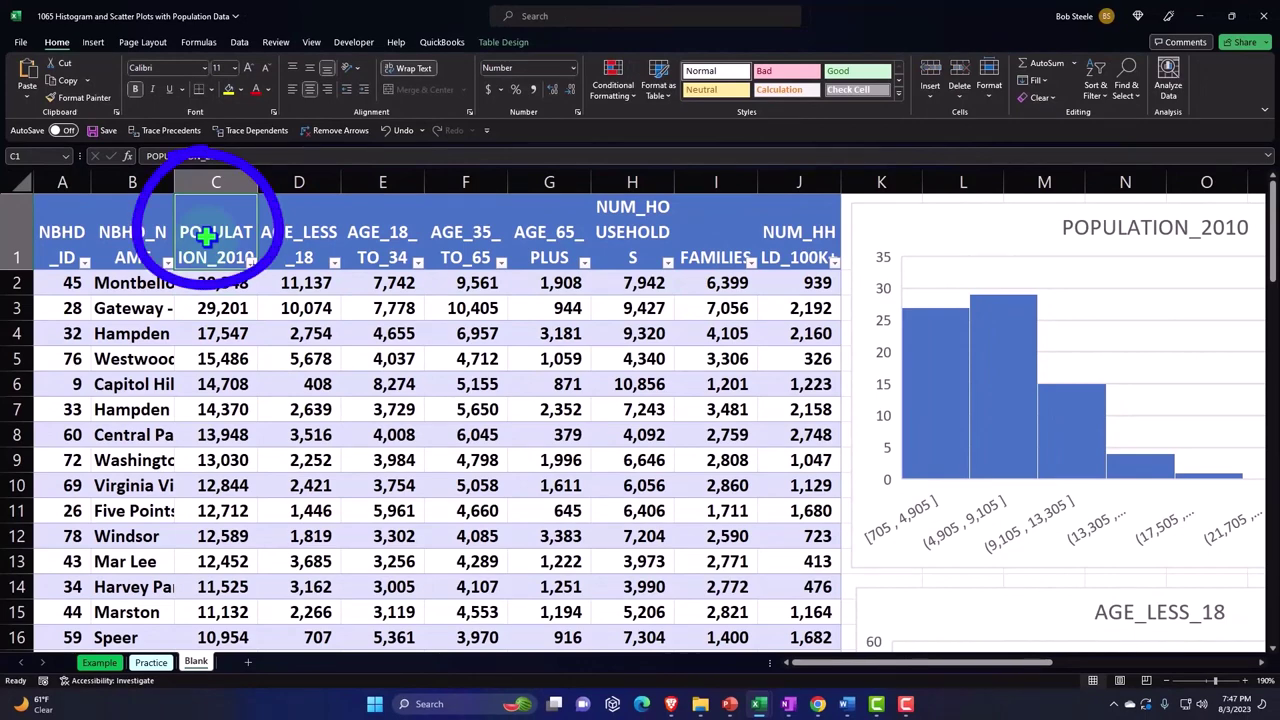
key("ctrl+shift+Down")
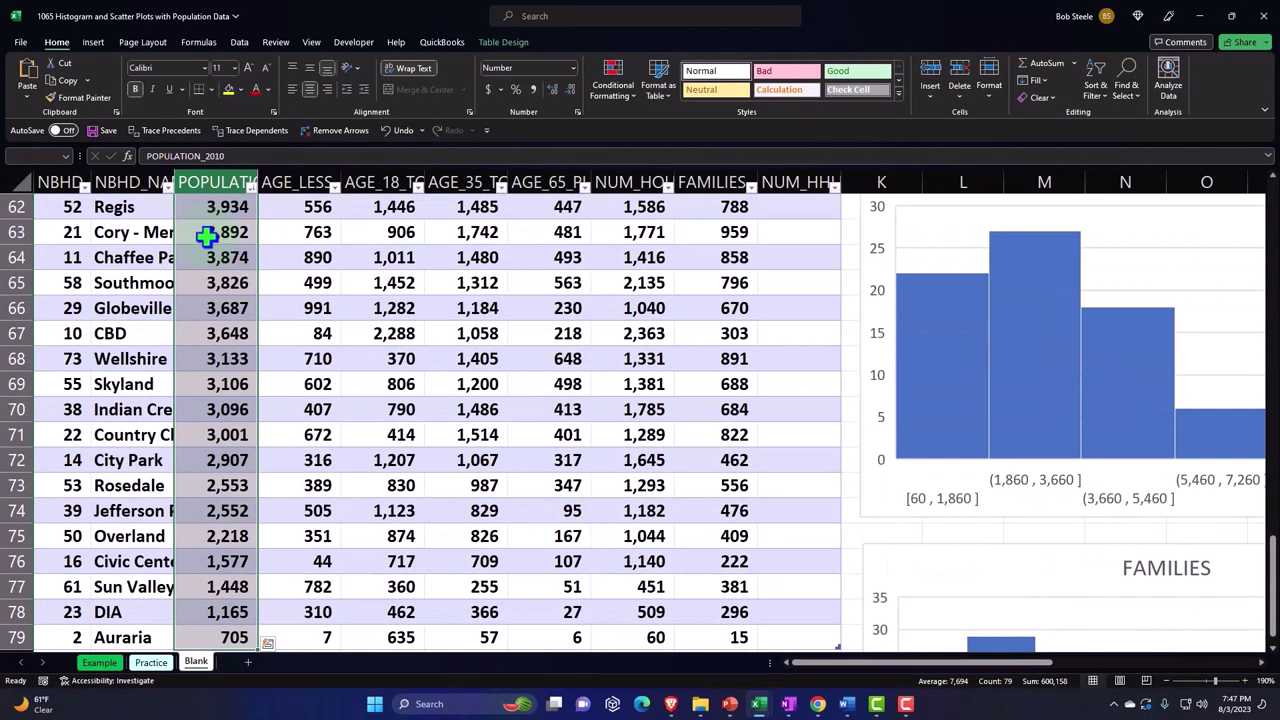
scroll(344, 338, "down", 2)
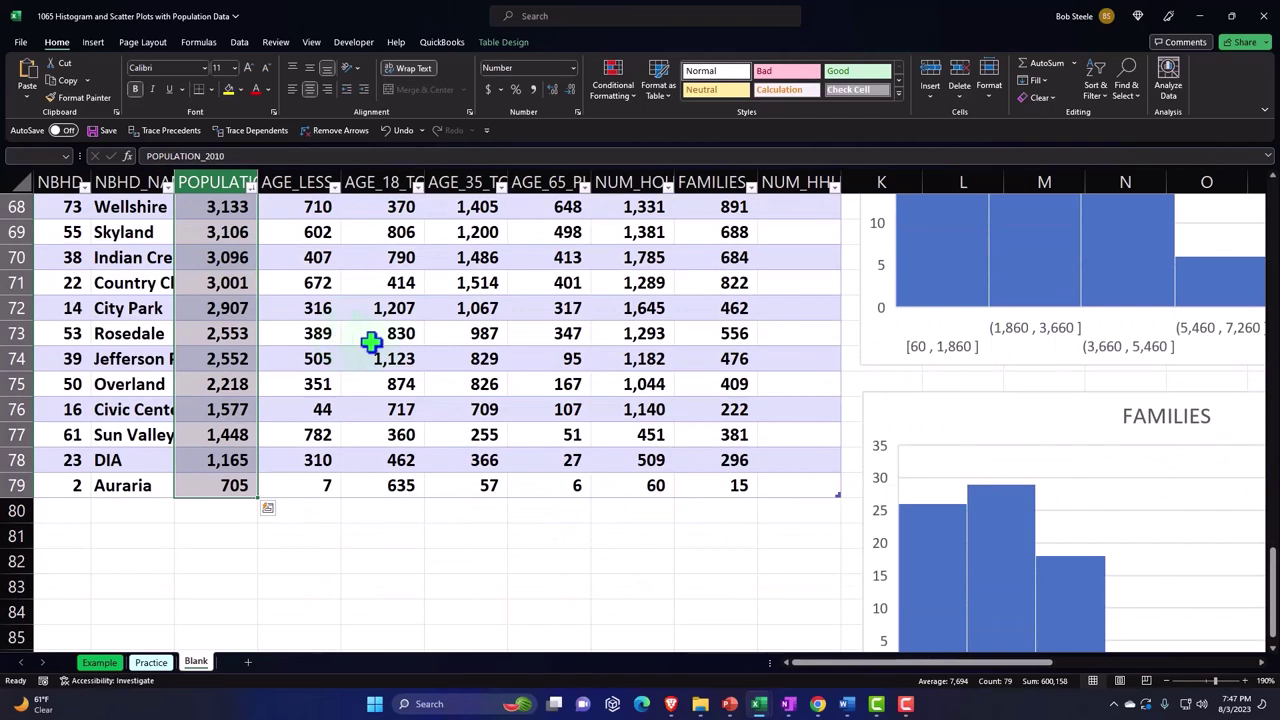
scroll(370, 342, "up", 20)
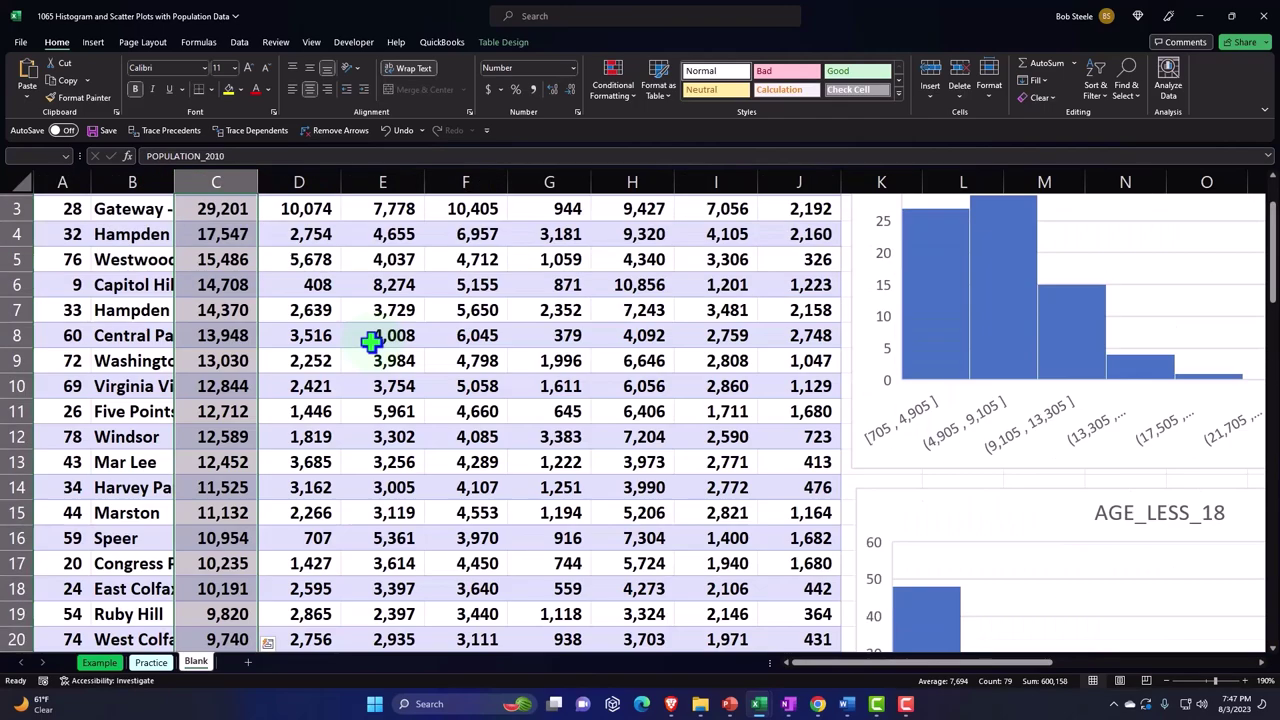
key("ctrl+q")
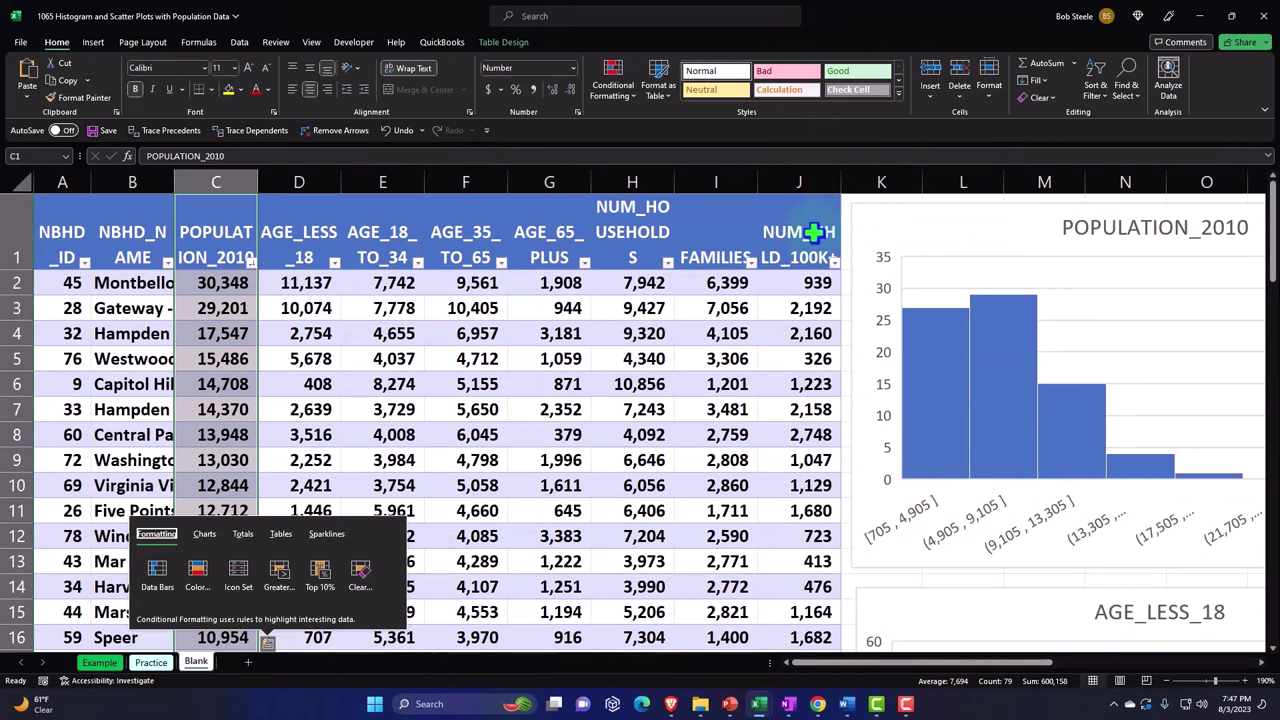
Add the NUM_HHLD_100K+ column, header and blank cells included, to the selection from J1 to J79
left_click(814, 232)
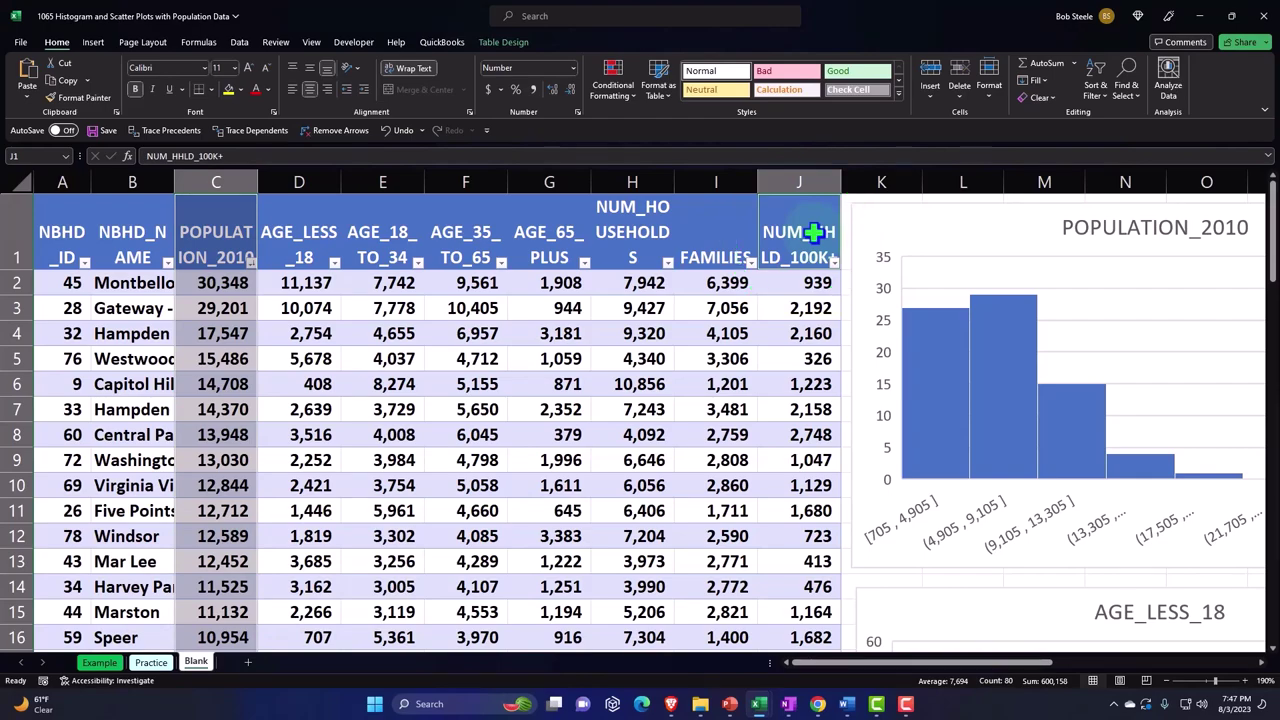
key("shift+Down")
key("shift+Down")
key("shift+Down")
key("shift+Down")
key("shift+Down")
key("shift+Down")
key("shift+Down")
key("shift+Down")
key("shift+Down")
key("shift+Down")
key("shift+Down")
key("shift+Down")
key("shift+Down")
key("shift+Down")
key("shift+Down")
key("shift+Down")
key("shift+Down")
key("shift+Down")
key("shift+Down")
key("shift+Down")
scroll(812, 232, "down", 4)
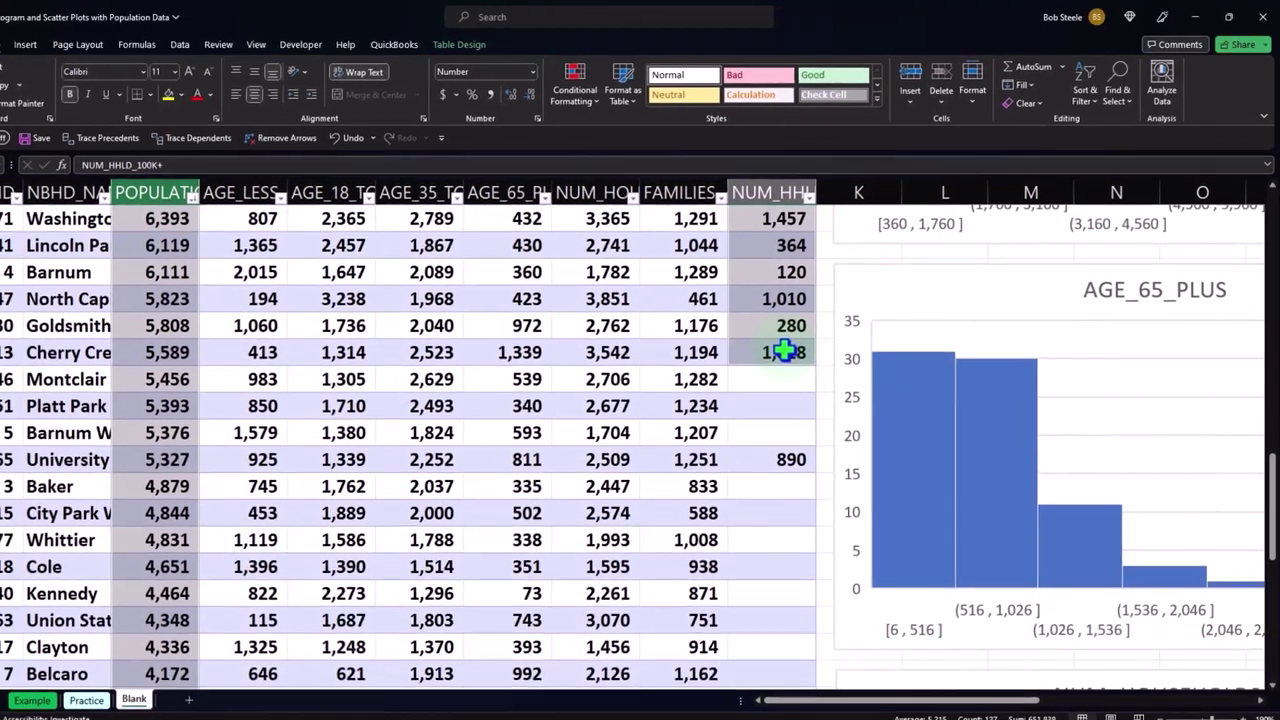
scroll(785, 350, "down", 1)
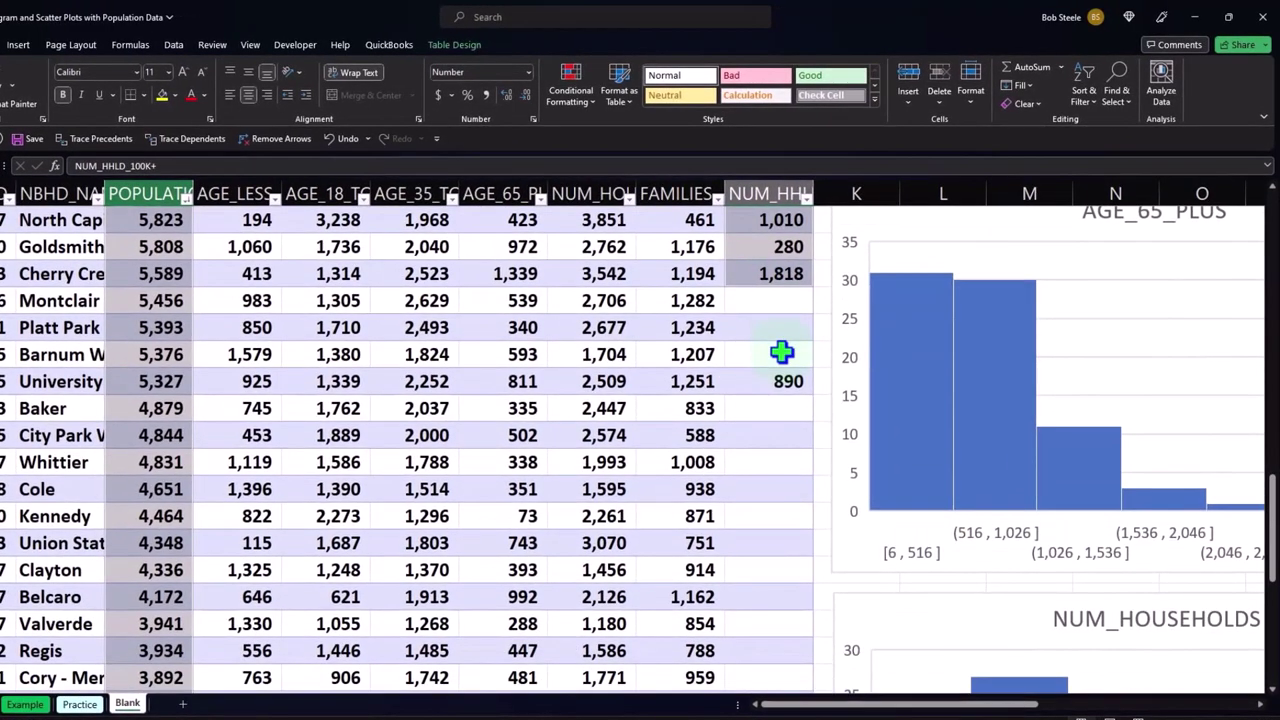
left_click(781, 352, "shift")
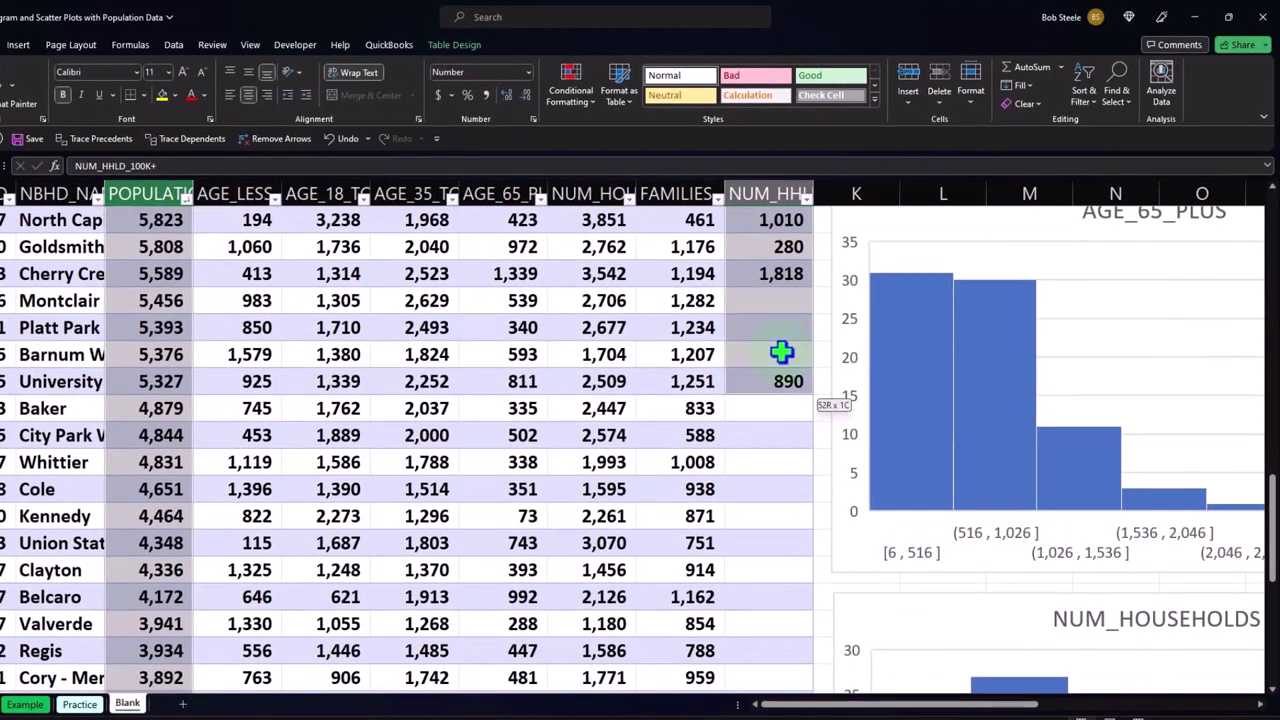
scroll(781, 352, "down", 7)
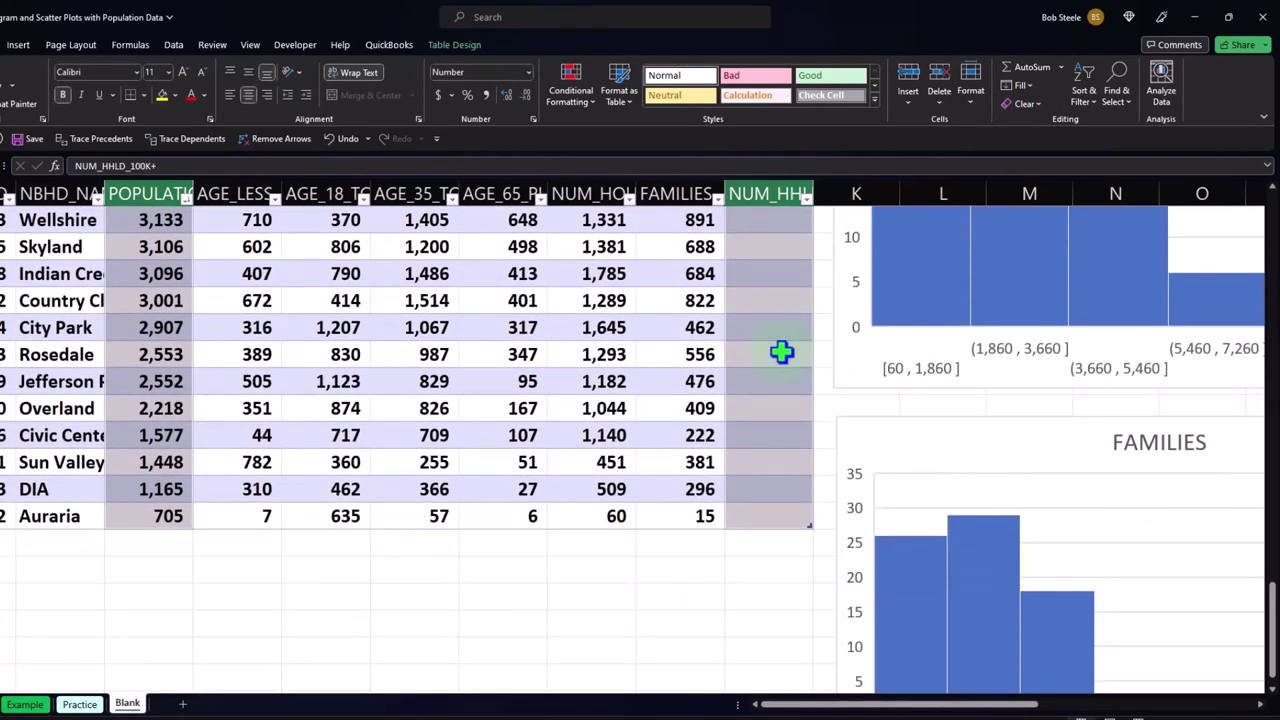
scroll(781, 352, "up", 7)
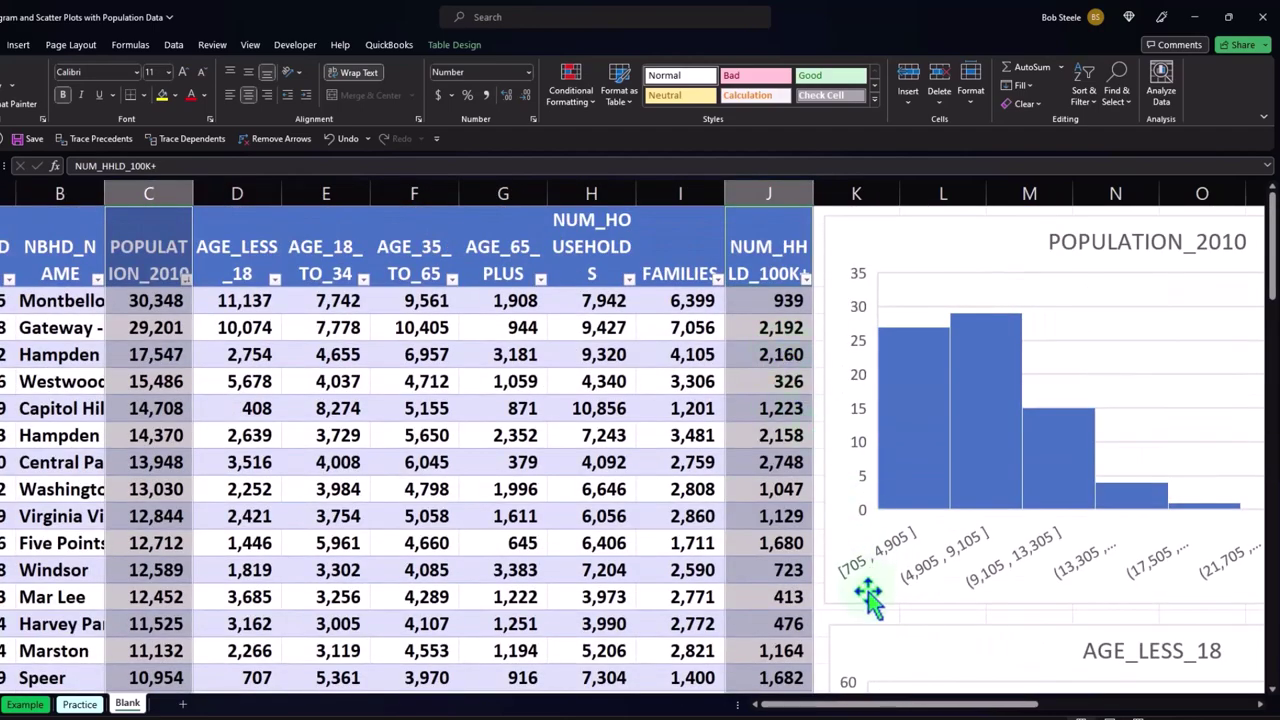
Insert a markers-only scatter chart from the selected POPULATION_2010 and NUM_HHLD_100K+ columns
left_click_drag(850, 705, 1086, 706)
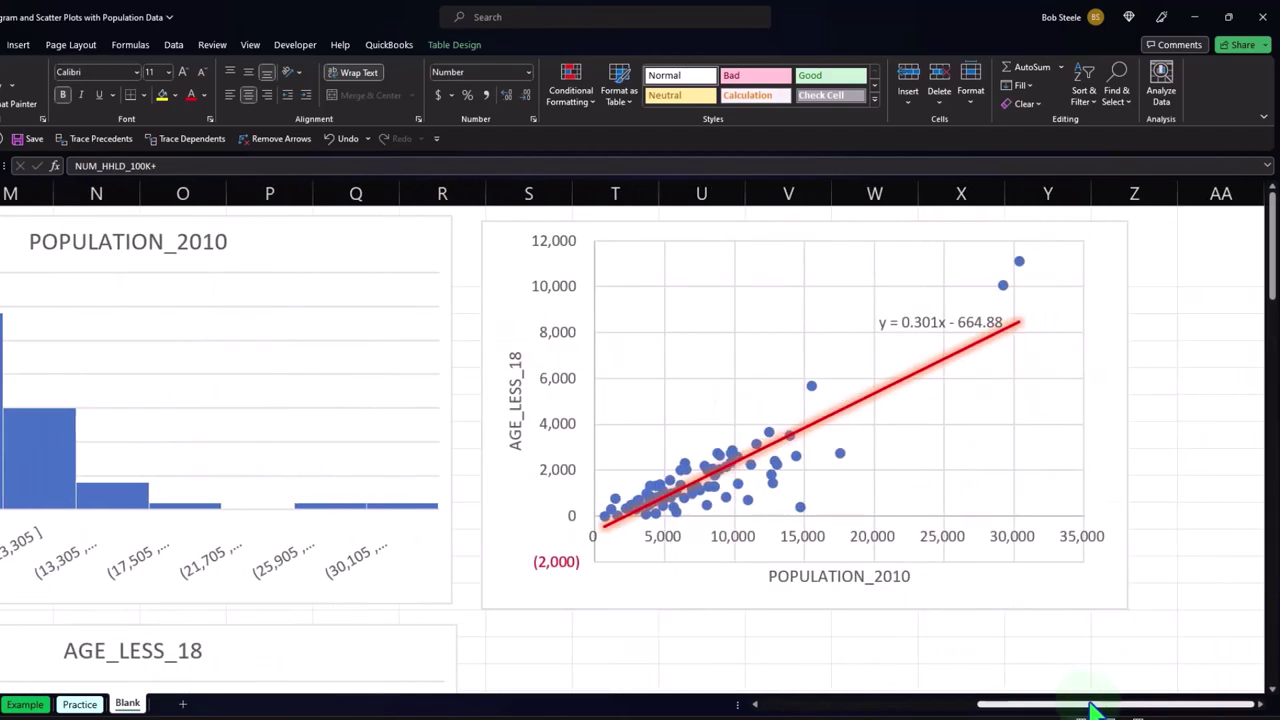
scroll(904, 540, "down", 2)
scroll(904, 540, "down", 1)
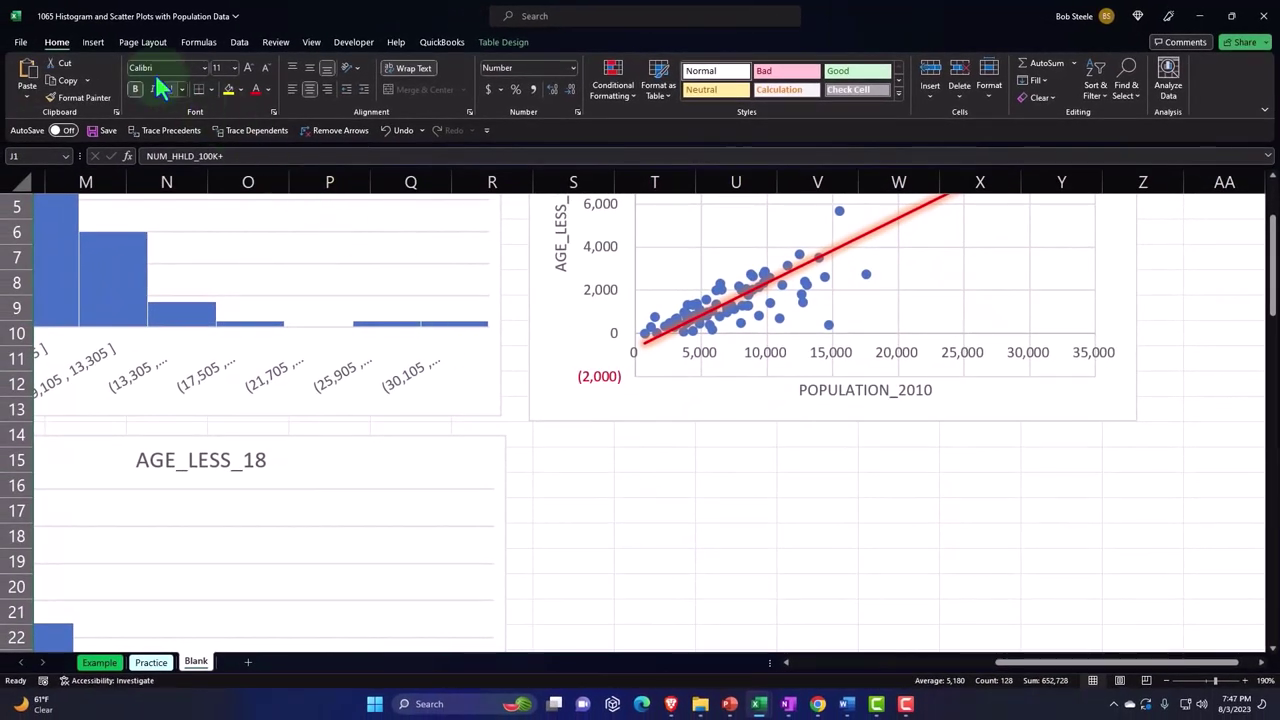
left_click(93, 44)
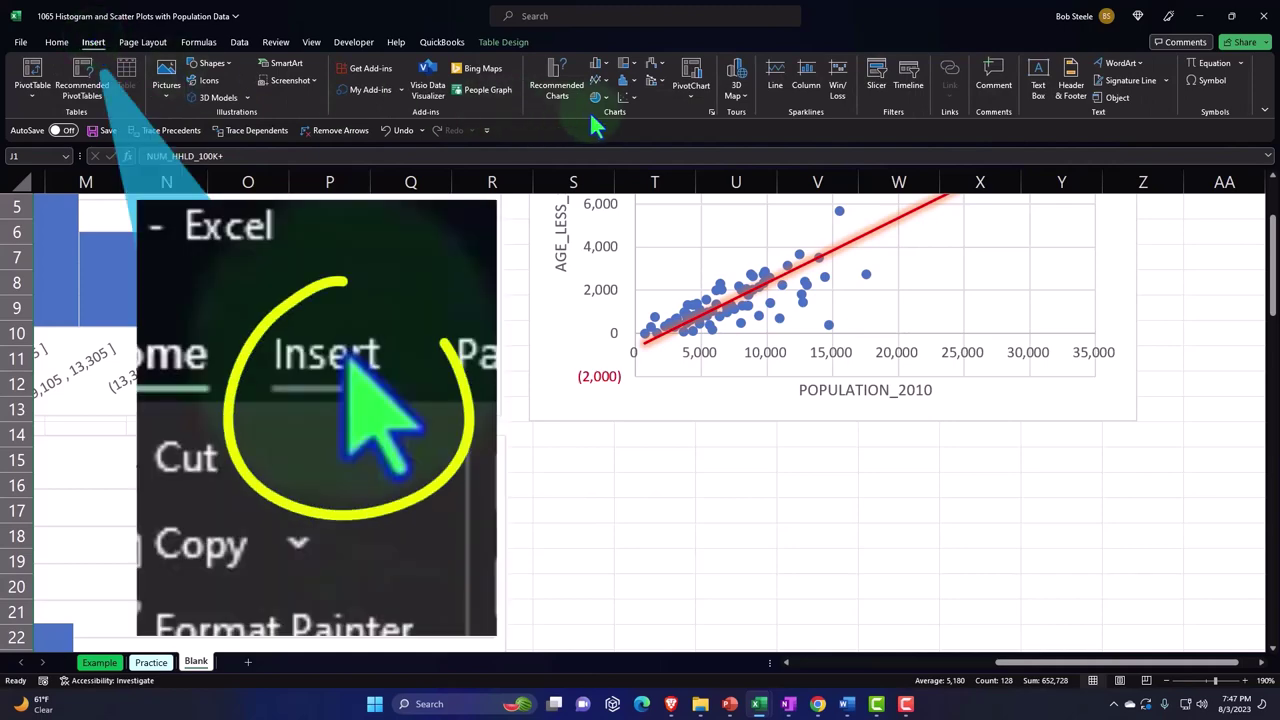
left_click(627, 99)
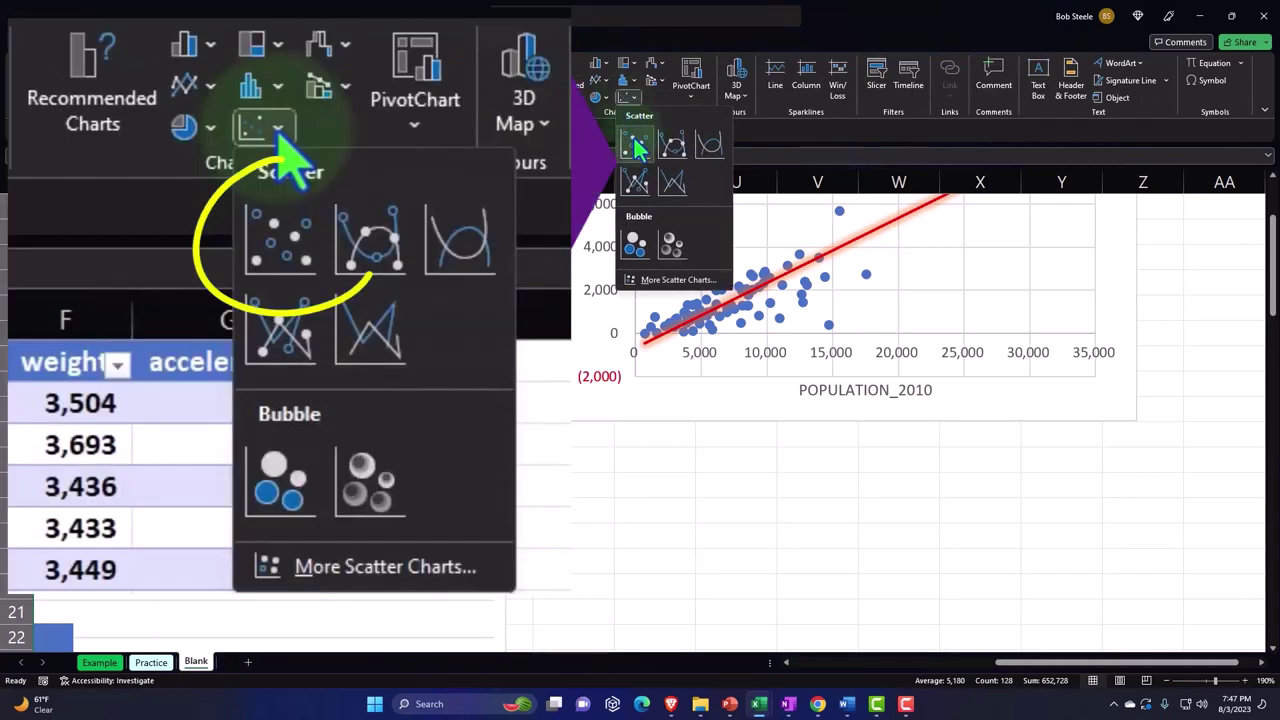
left_click(634, 143)
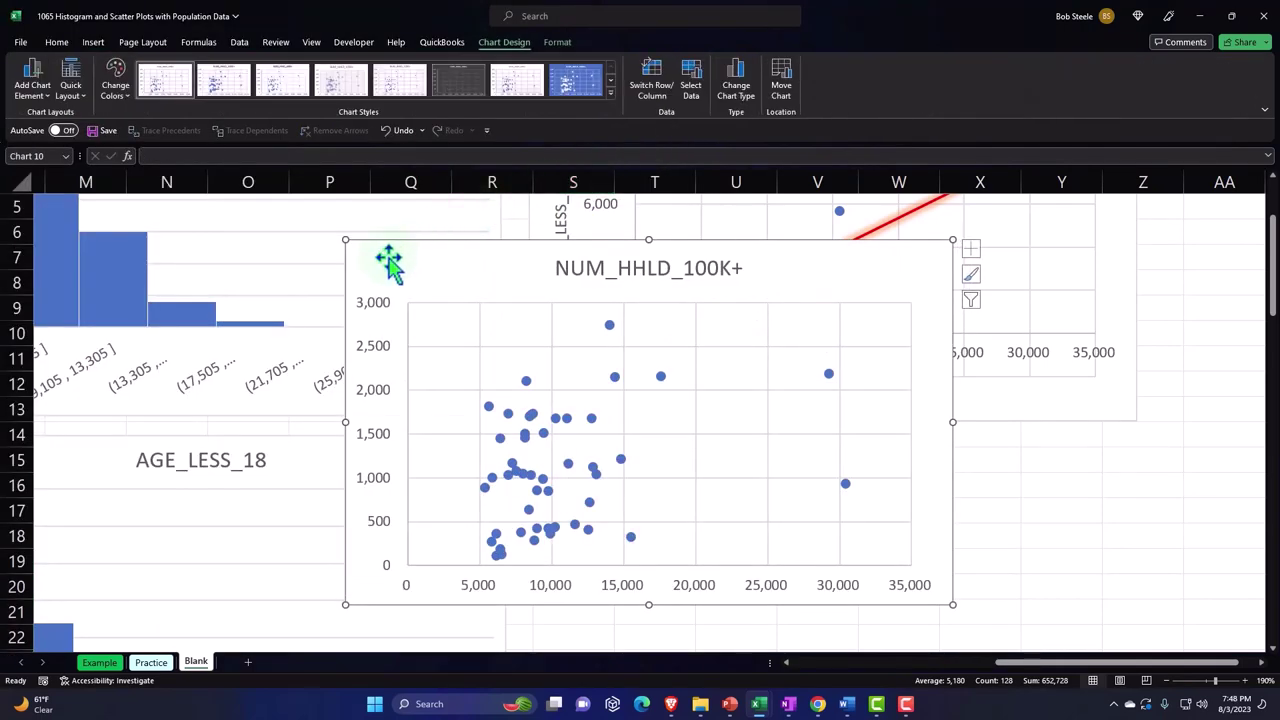
Place the new scatter chart directly below the POPULATION_2010 and AGE_LESS_18 scatter plot, remove its chart title and deselect it
left_click_drag(391, 263, 566, 451)
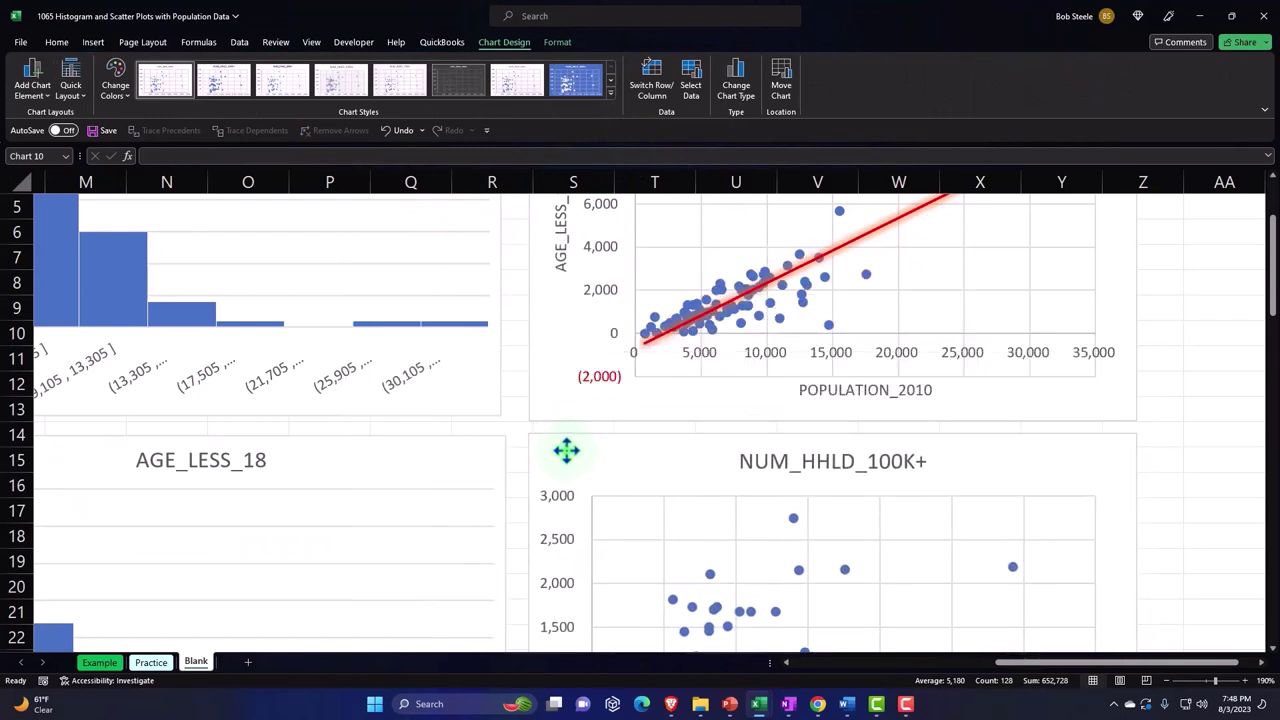
left_click(748, 462)
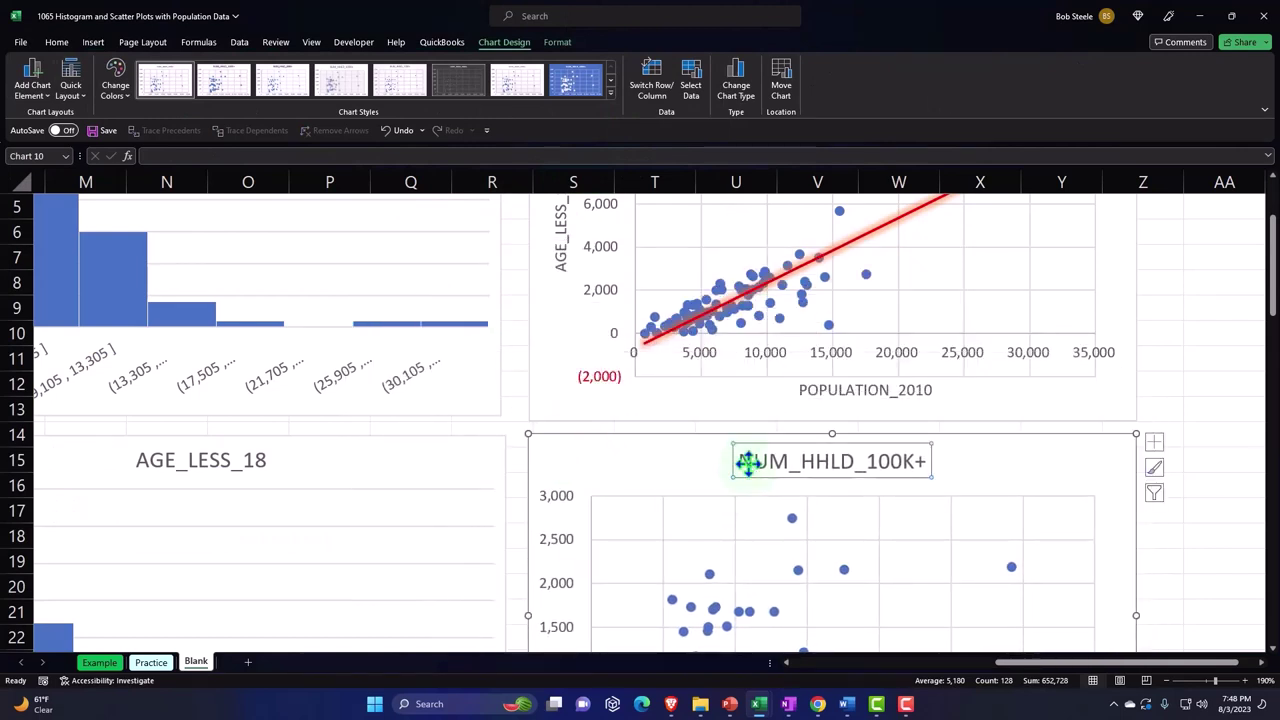
key("Delete")
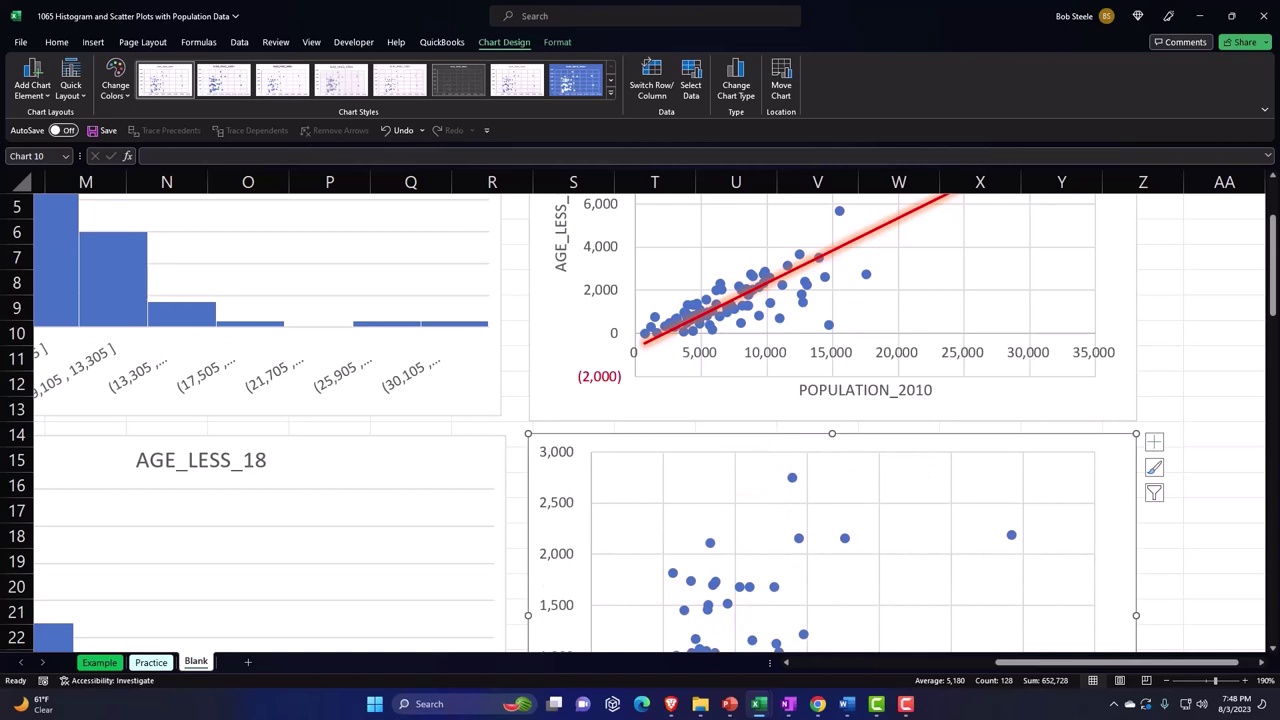
scroll(640, 420, "down", 2)
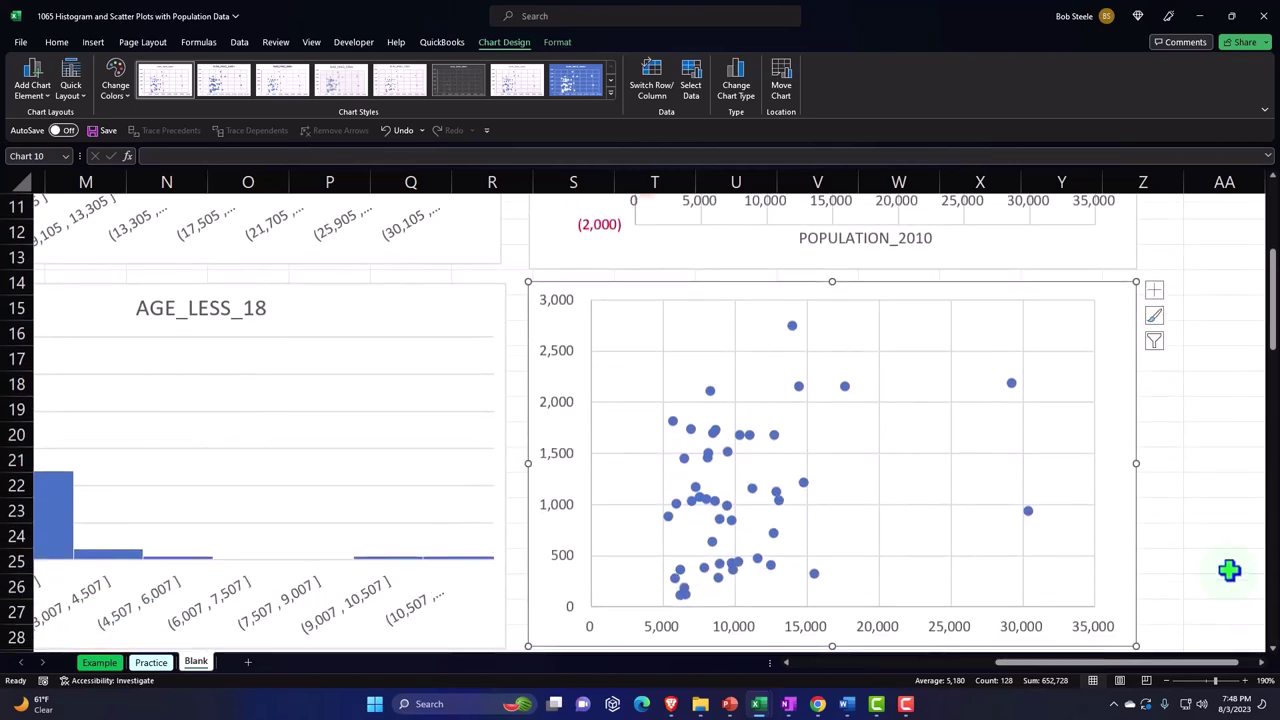
key("Escape")
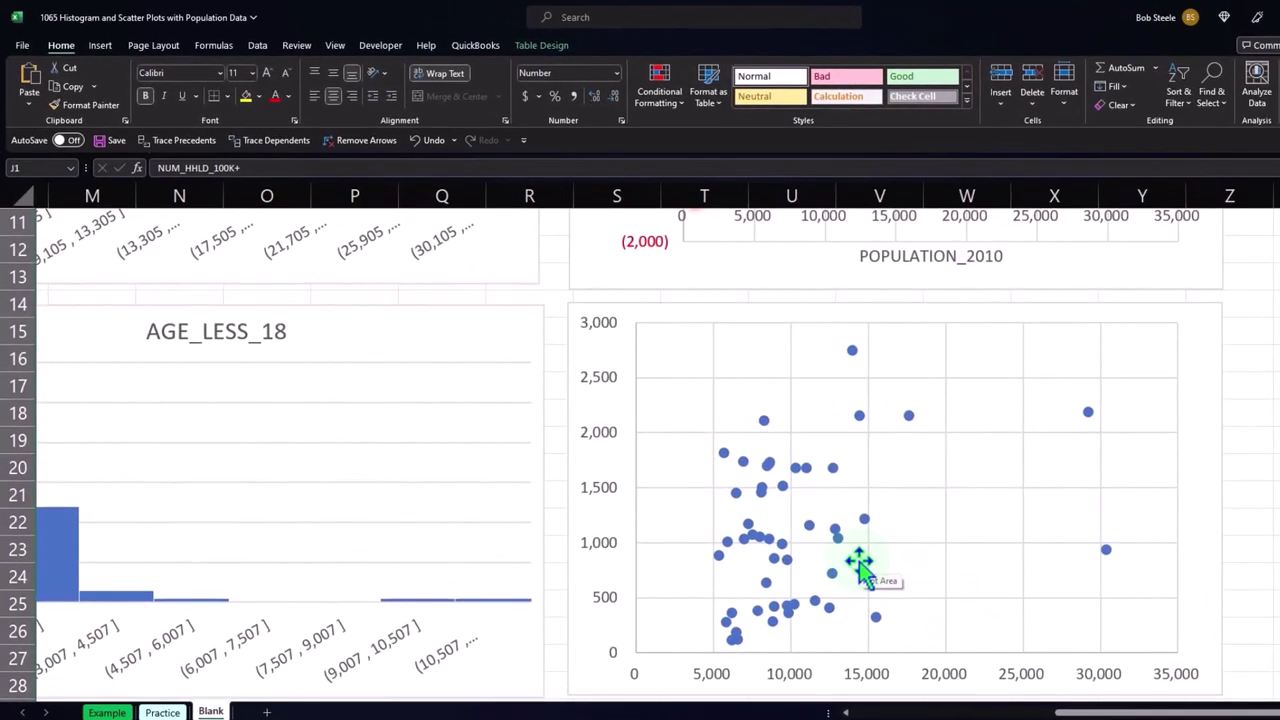
Add axis titles to the new scatter chart
left_click(1197, 350)
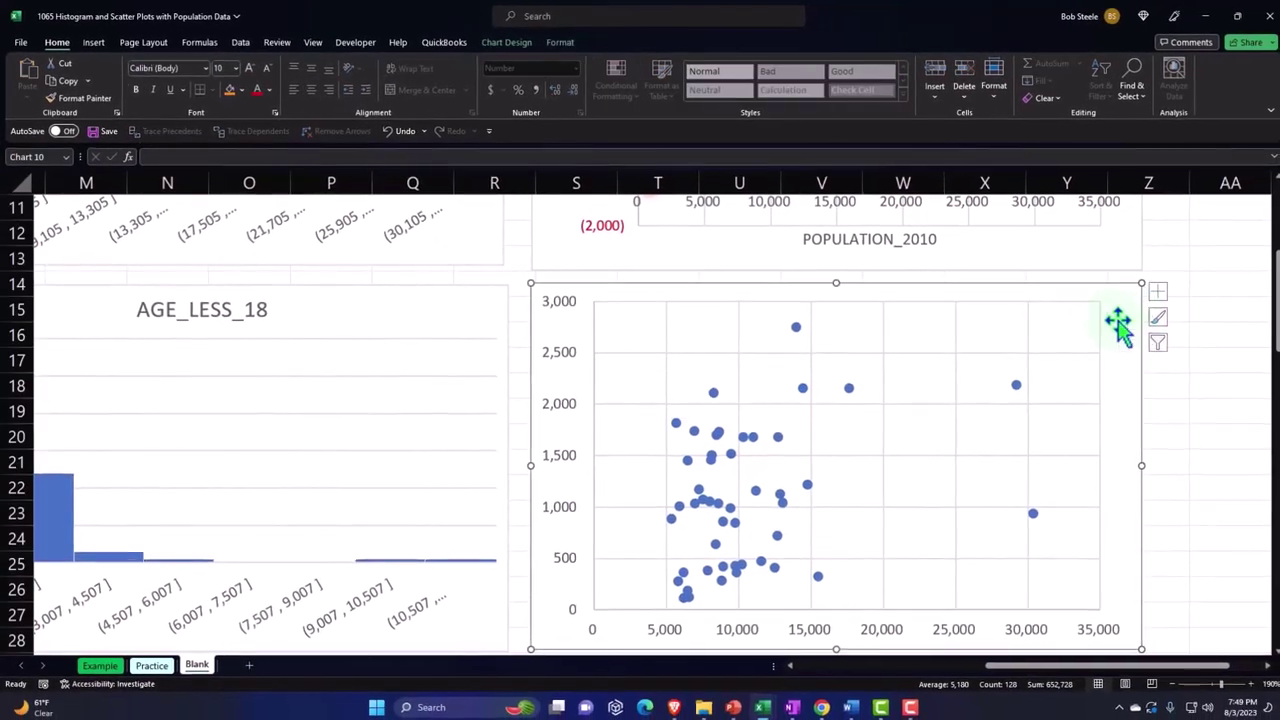
left_click(1157, 291)
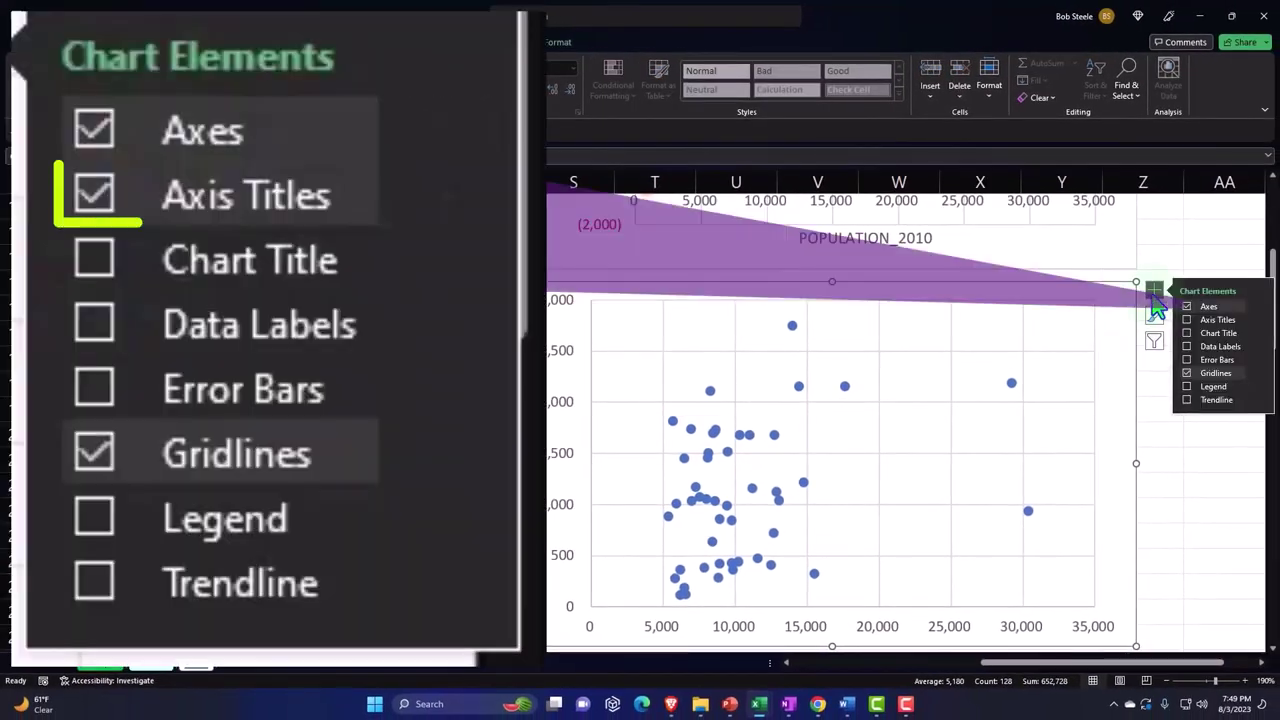
left_click(1186, 319)
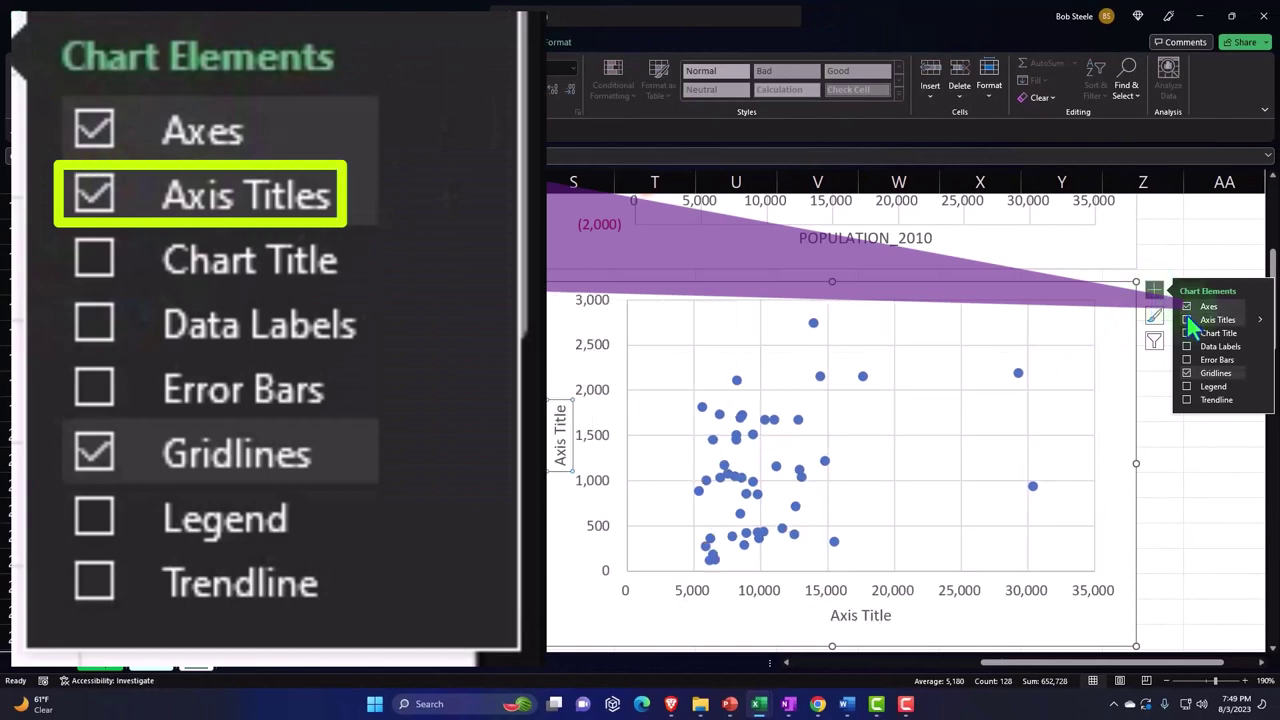
Link the horizontal axis title of the new scatter chart to the POPULATION_2010 header in cell C1
left_click(860, 619)
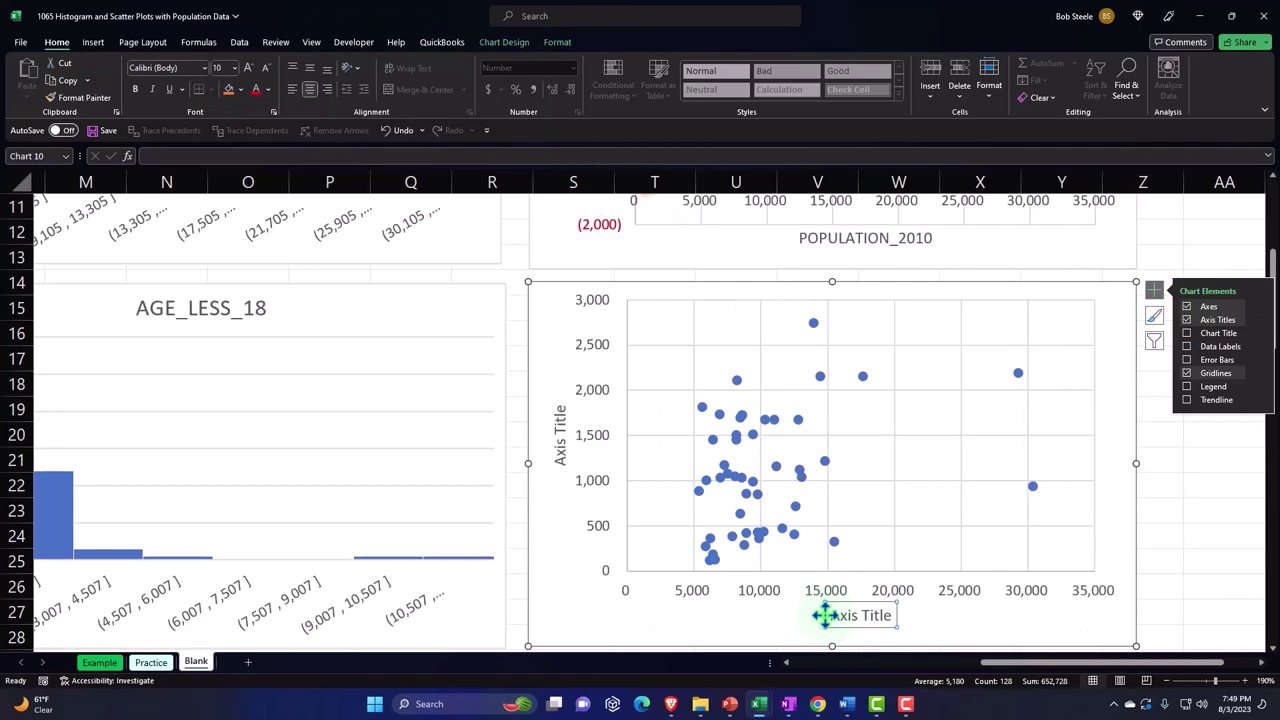
type("=")
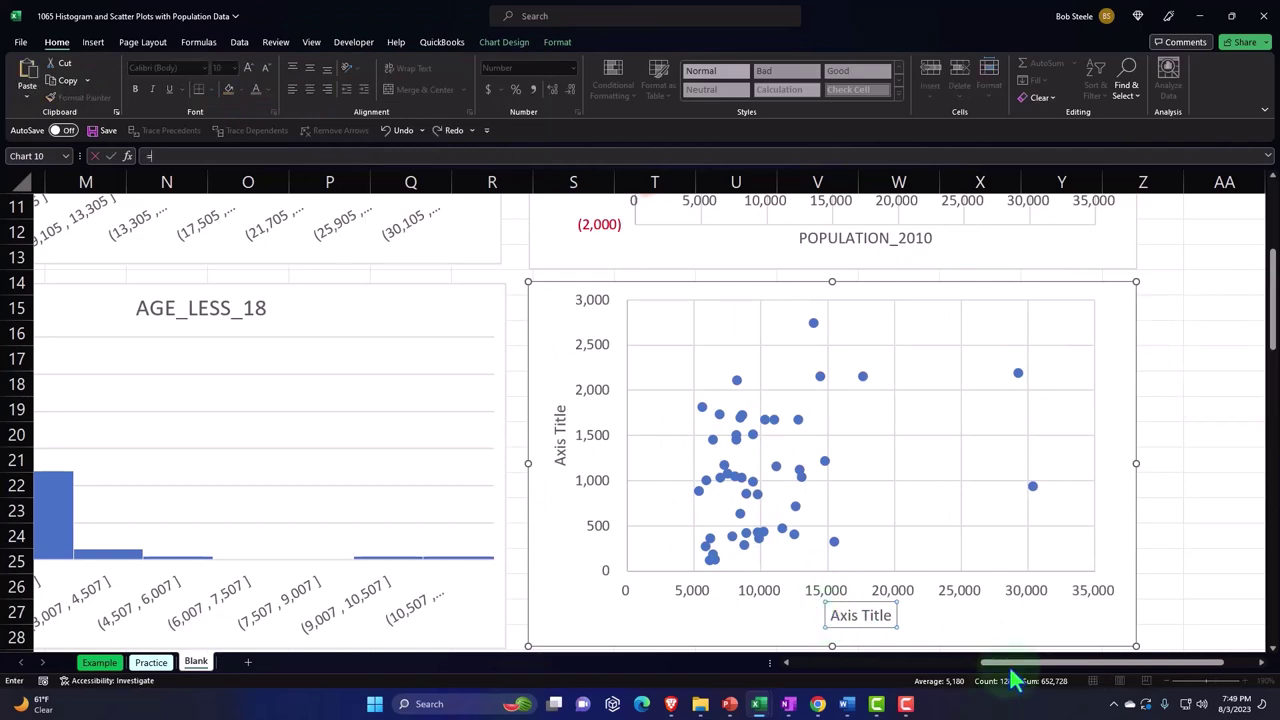
scroll(832, 660, "left", 3)
scroll(340, 450, "left", 5)
scroll(340, 453, "up", 4)
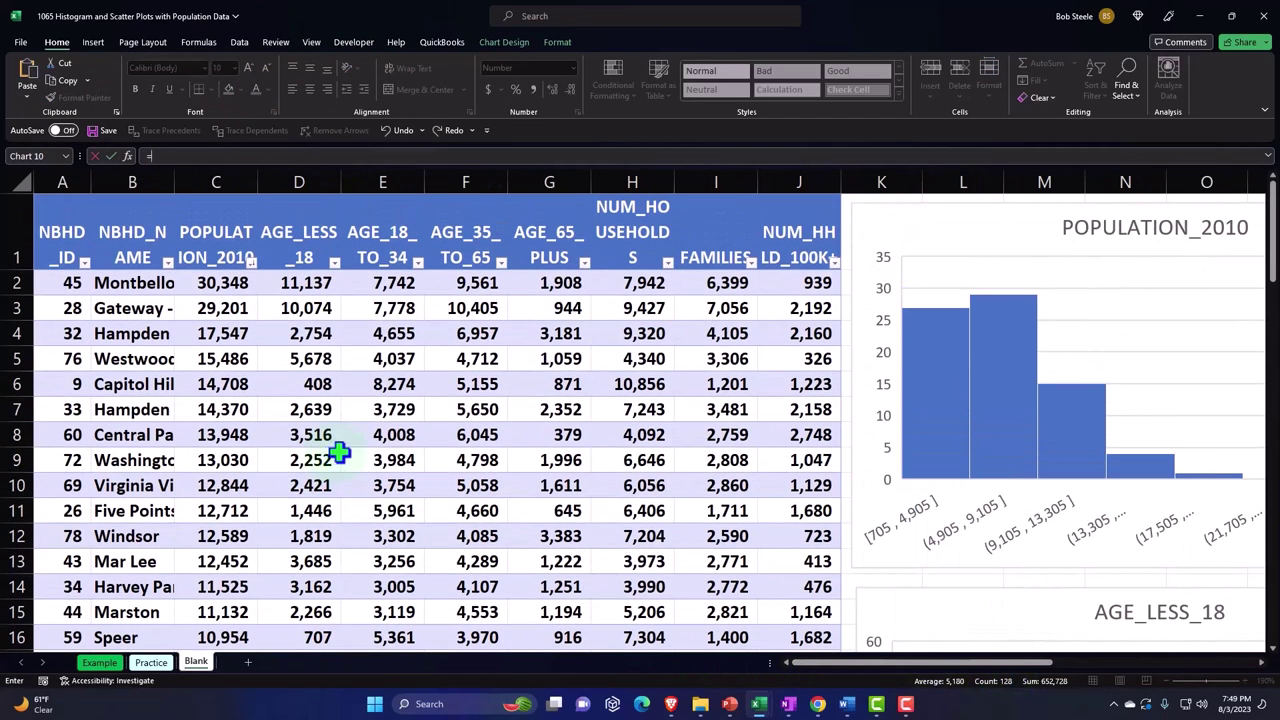
left_click(208, 238)
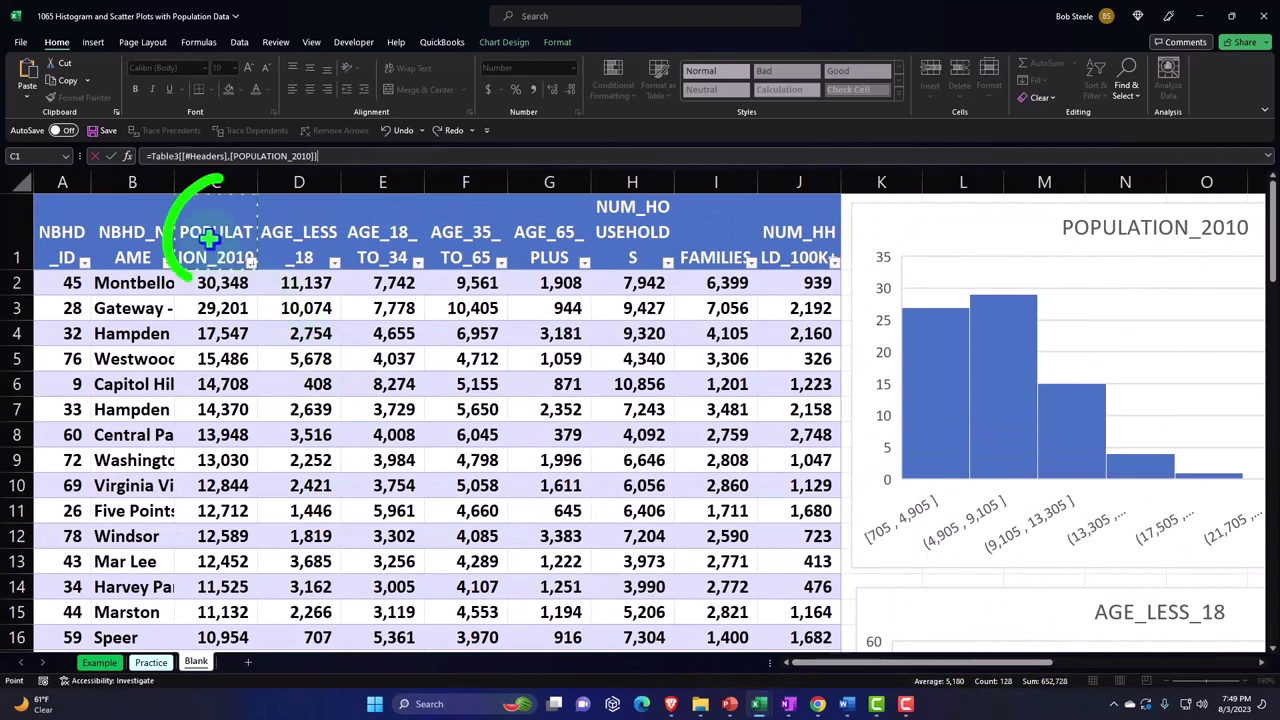
key("Return")
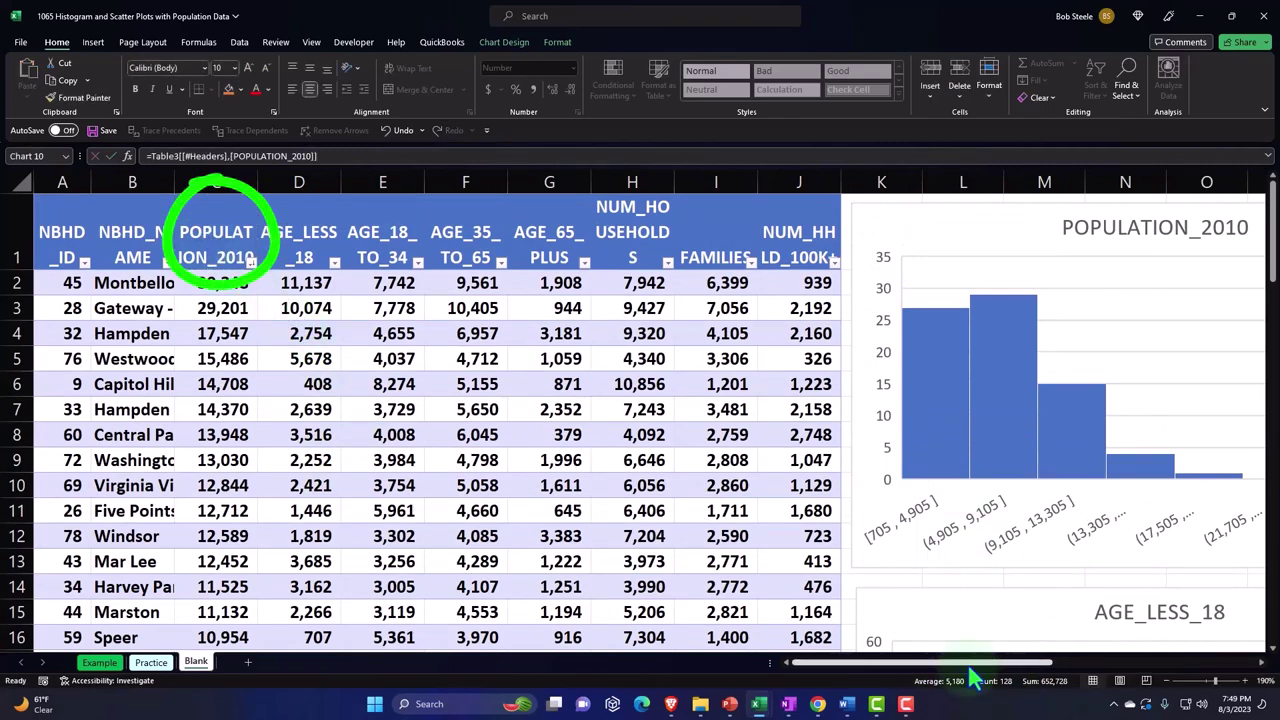
Link the vertical axis title of the new scatter chart to the NUM_HHLD_100K+ header in cell J1
scroll(975, 678, "right", 3)
scroll(990, 678, "down", 3)
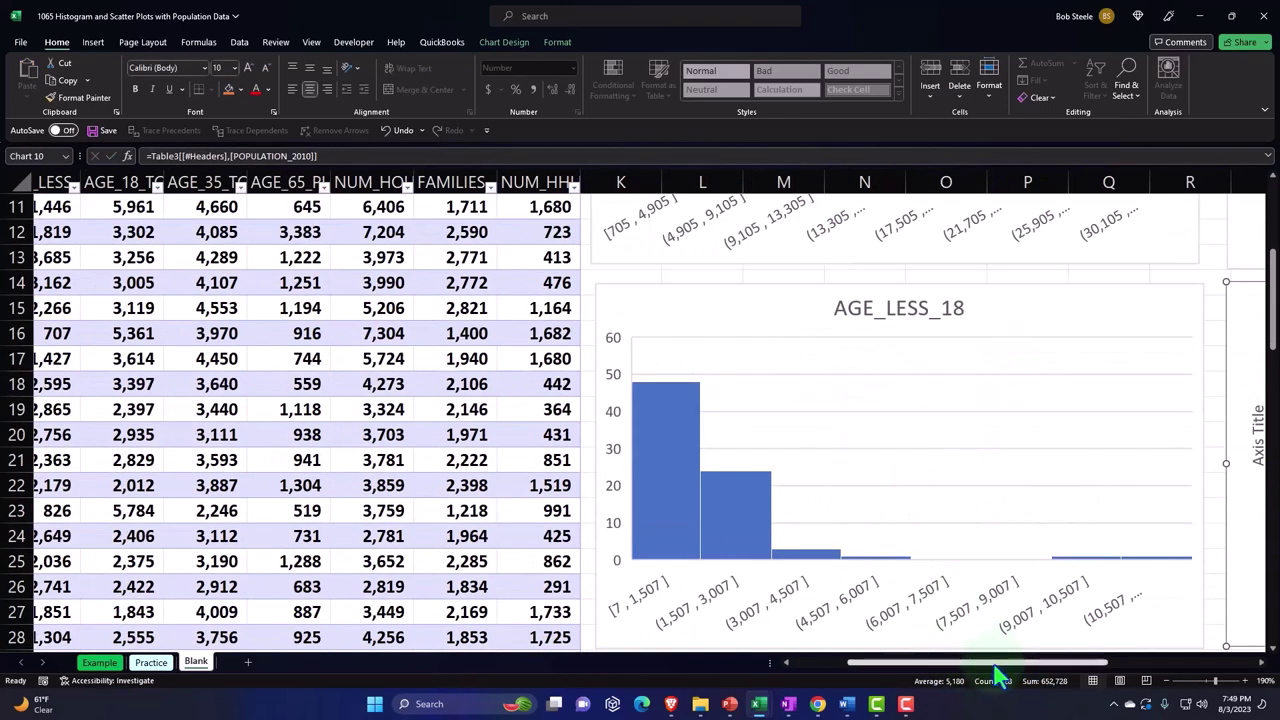
scroll(995, 678, "right", 8)
left_click(561, 428)
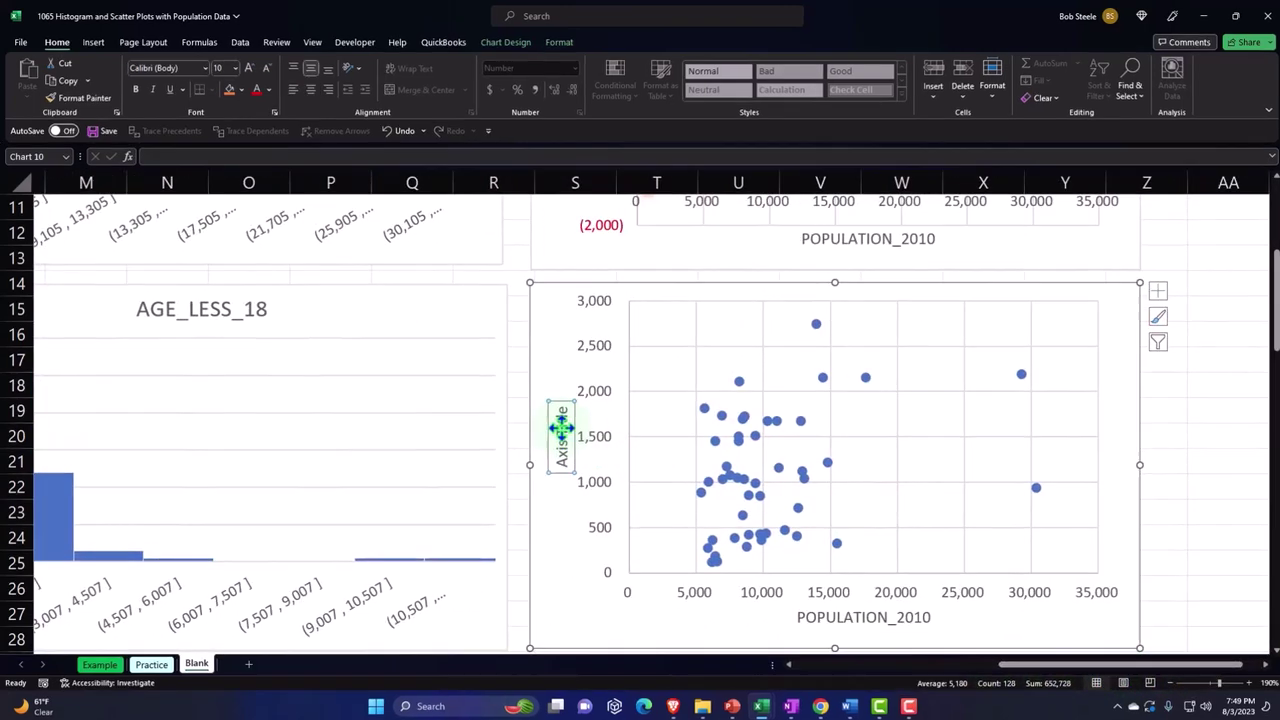
type("=")
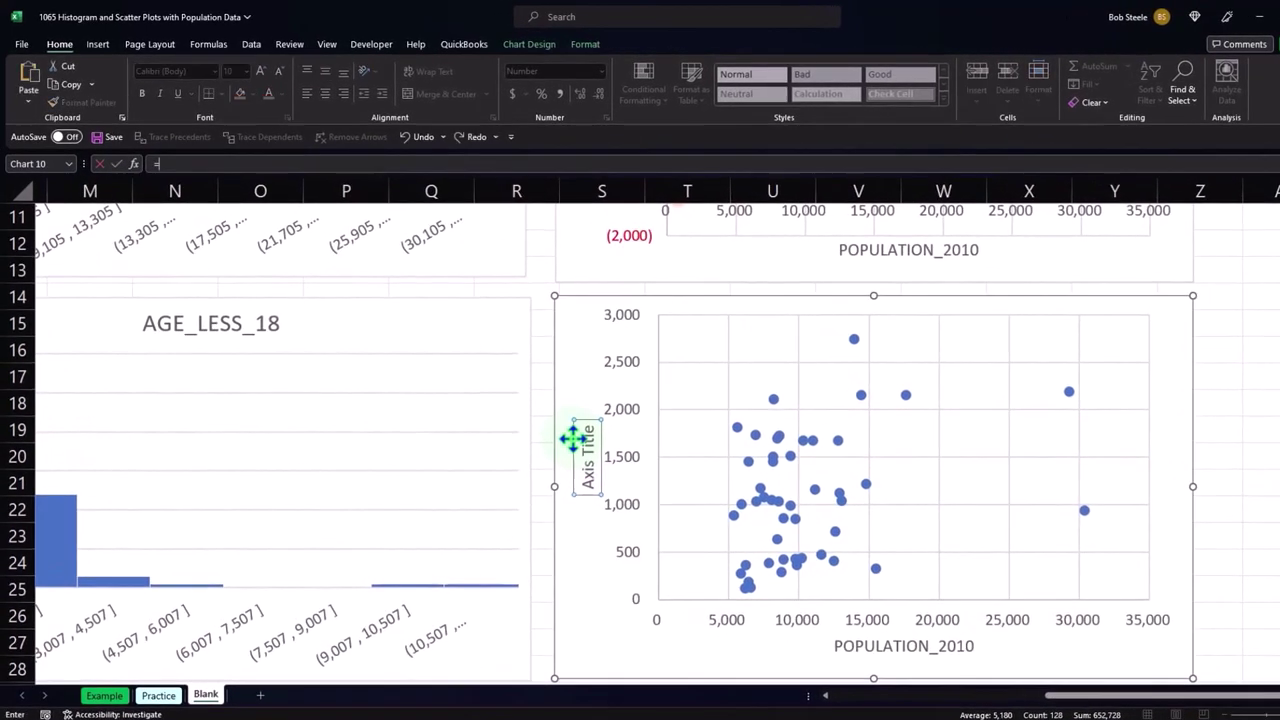
scroll(573, 438, "up", 4)
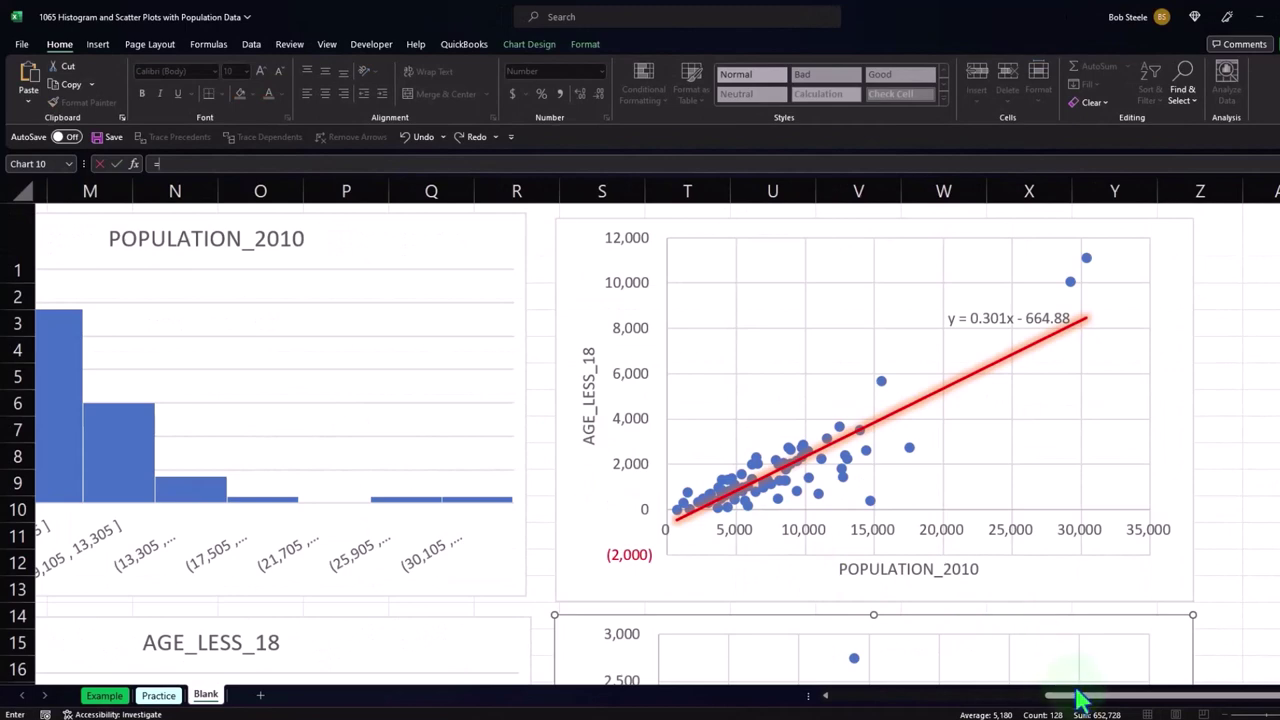
left_click_drag(1080, 705, 885, 700)
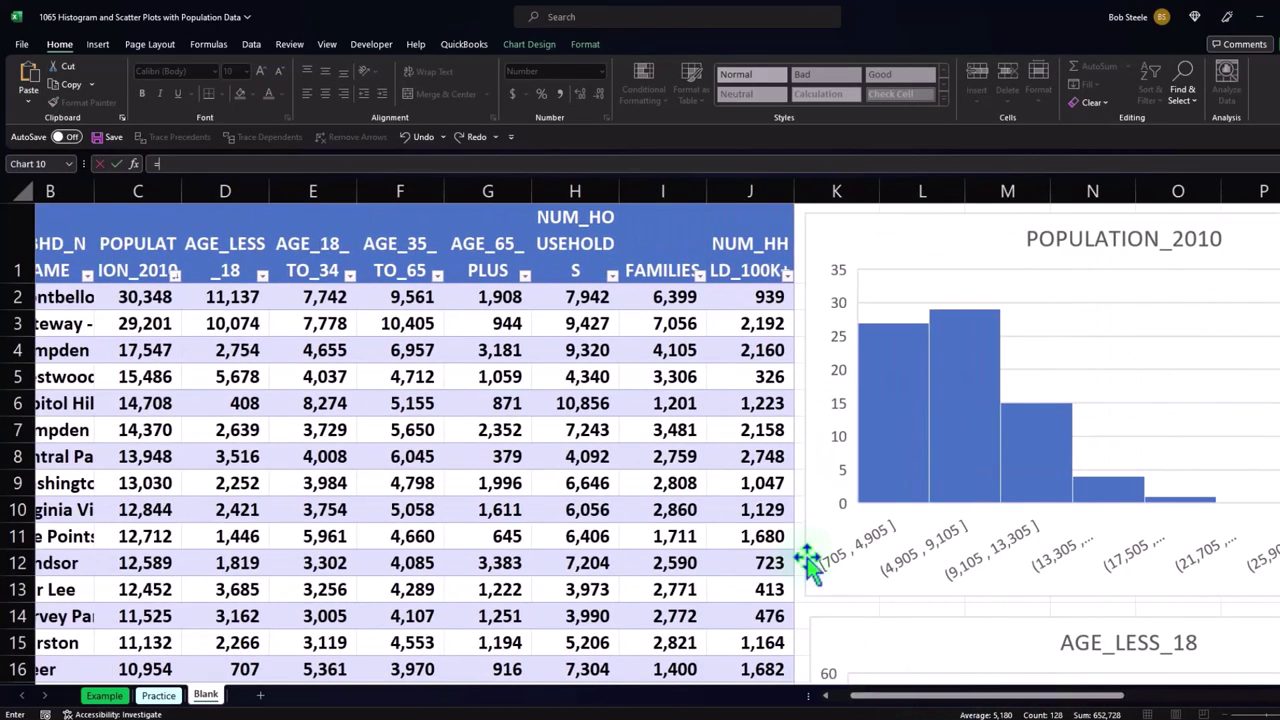
left_click(706, 270)
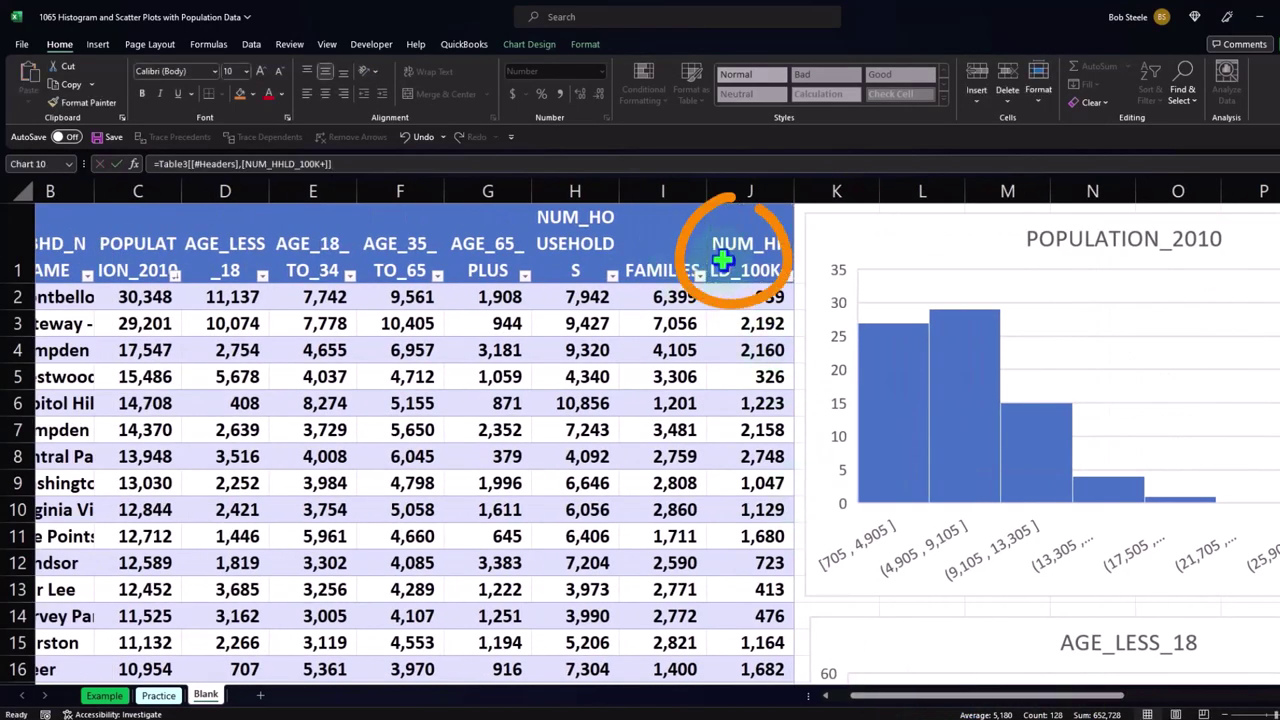
Add a linear trendline to the NUM_HHLD_100K+ scatter chart and display its equation on the chart
left_click_drag(991, 695, 1186, 697)
scroll(1012, 562, "down", 5)
scroll(1012, 562, "up", 2)
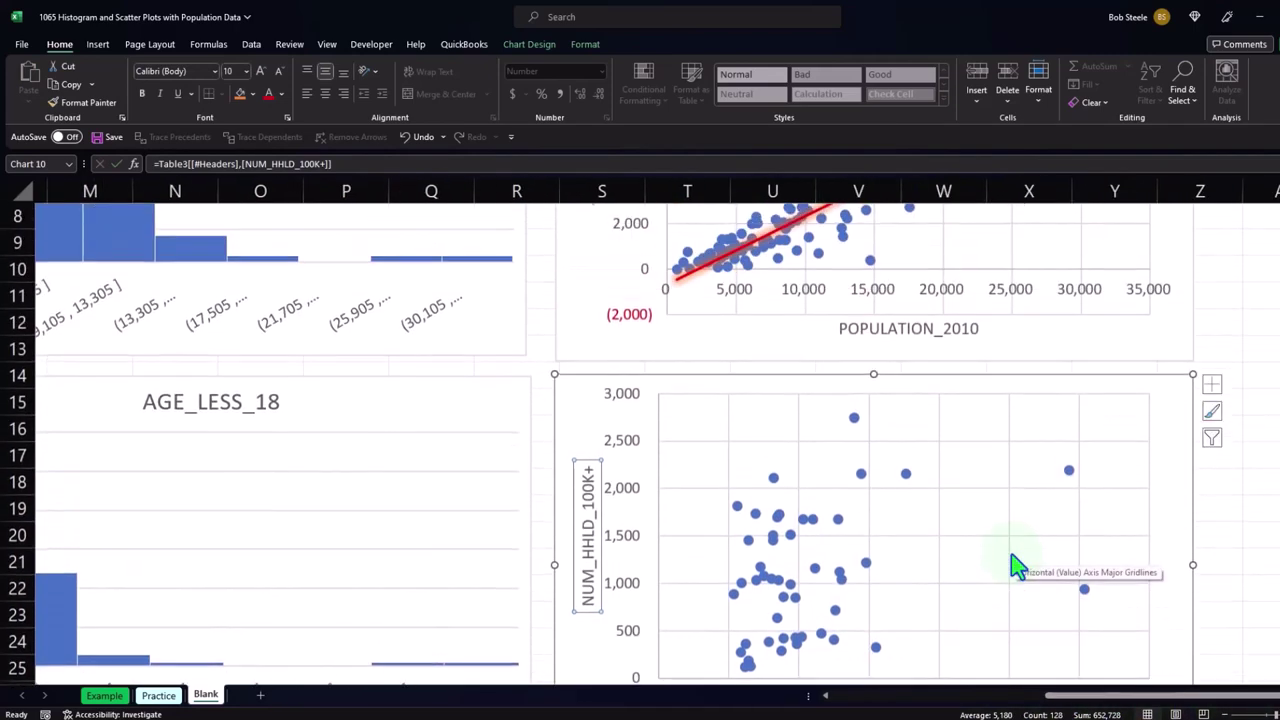
scroll(1015, 566, "down", 1)
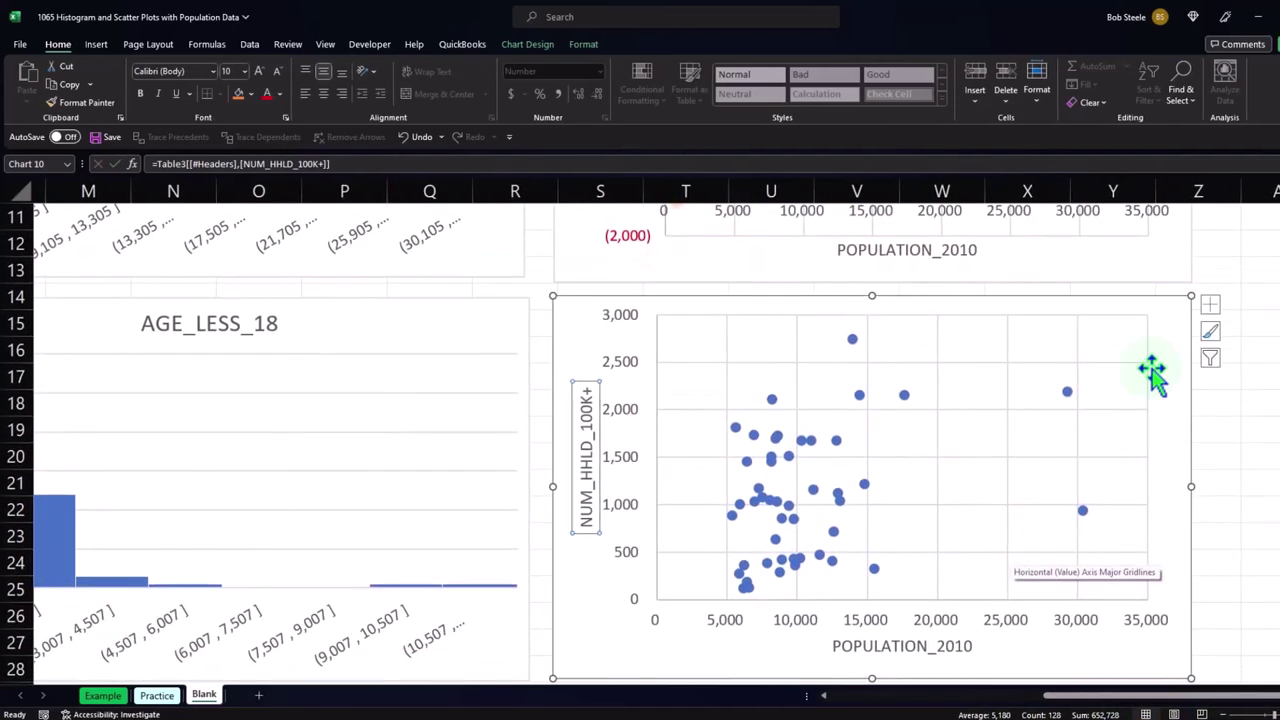
left_click(1212, 303)
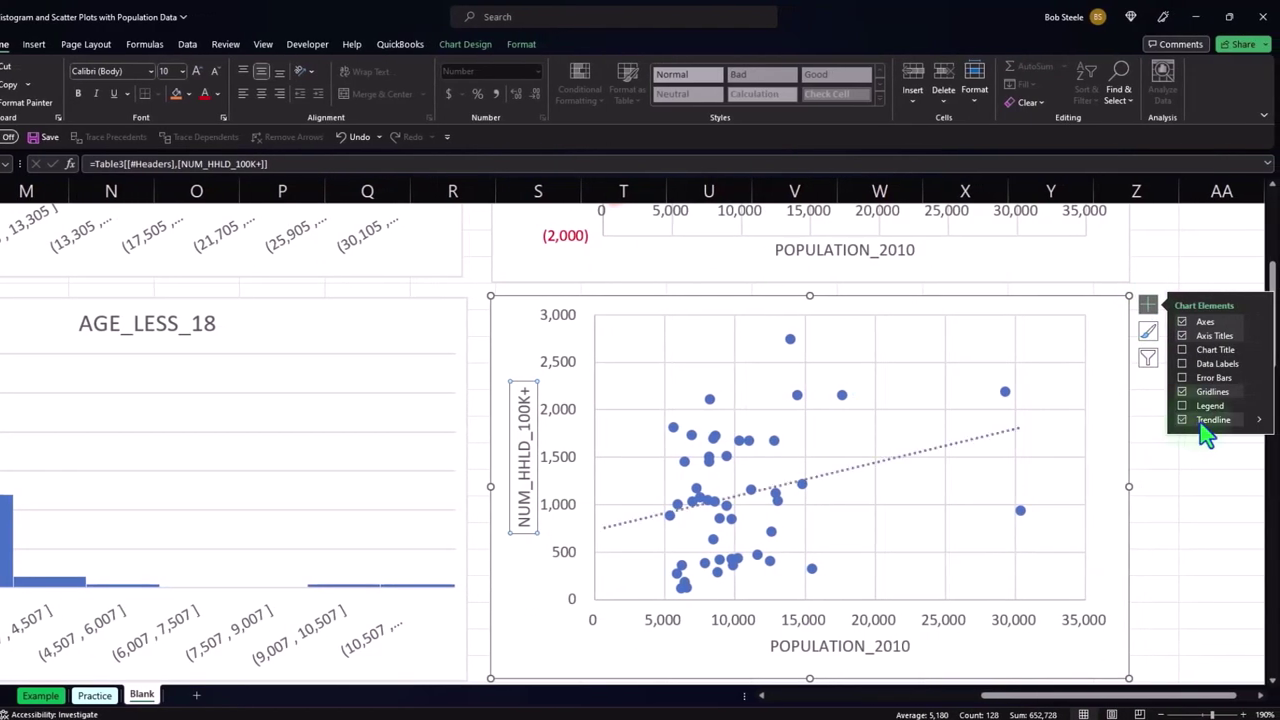
left_click(1255, 420)
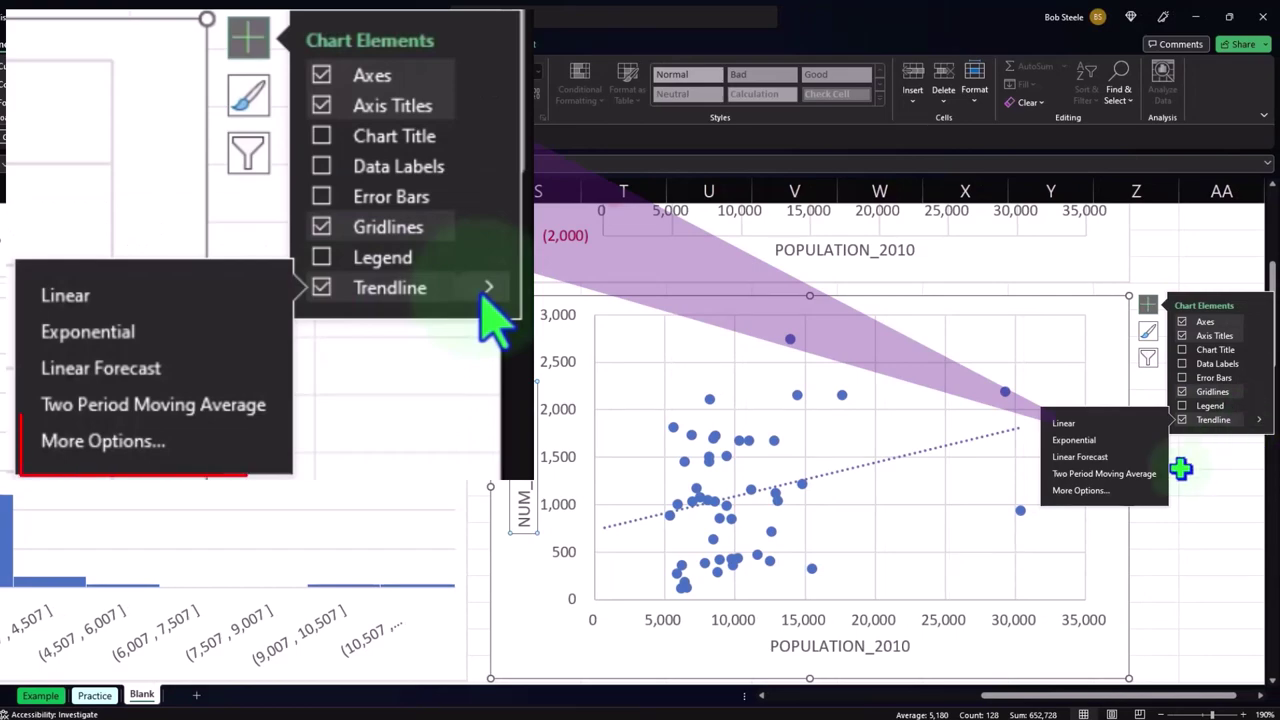
left_click(1112, 500)
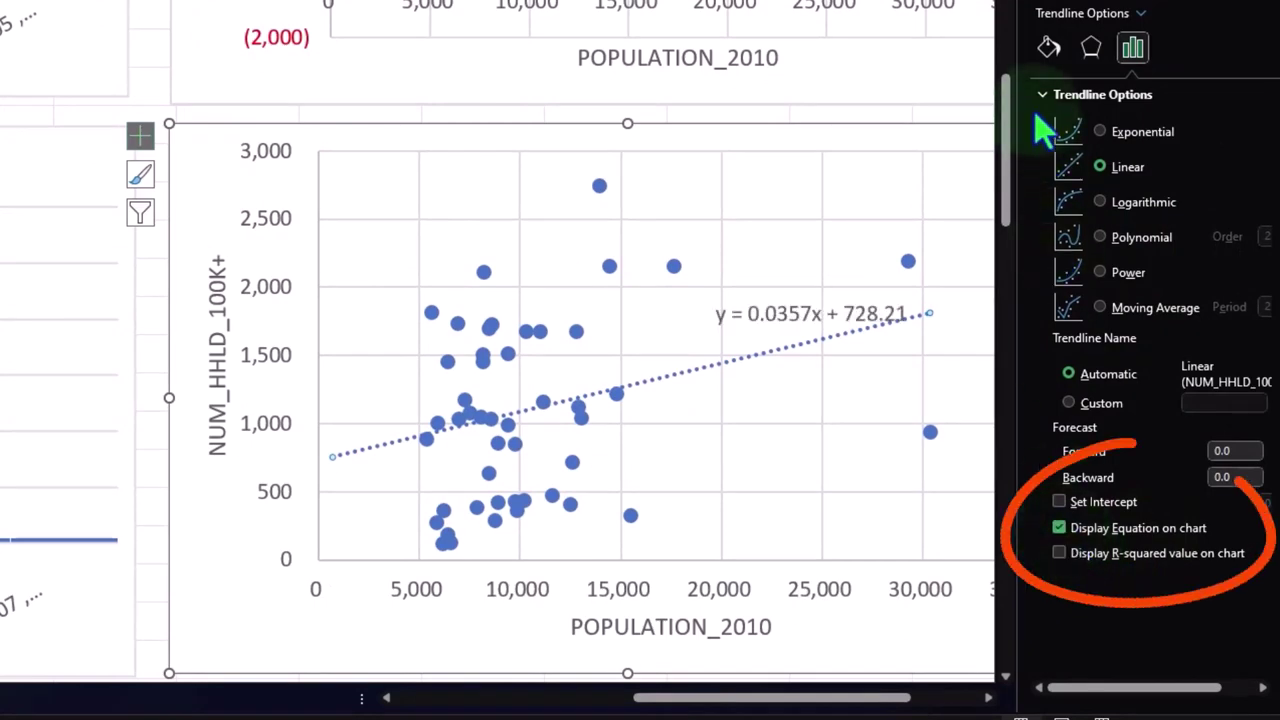
Colour the new trendline gold and change its dash type to a solid line
left_click(1048, 48)
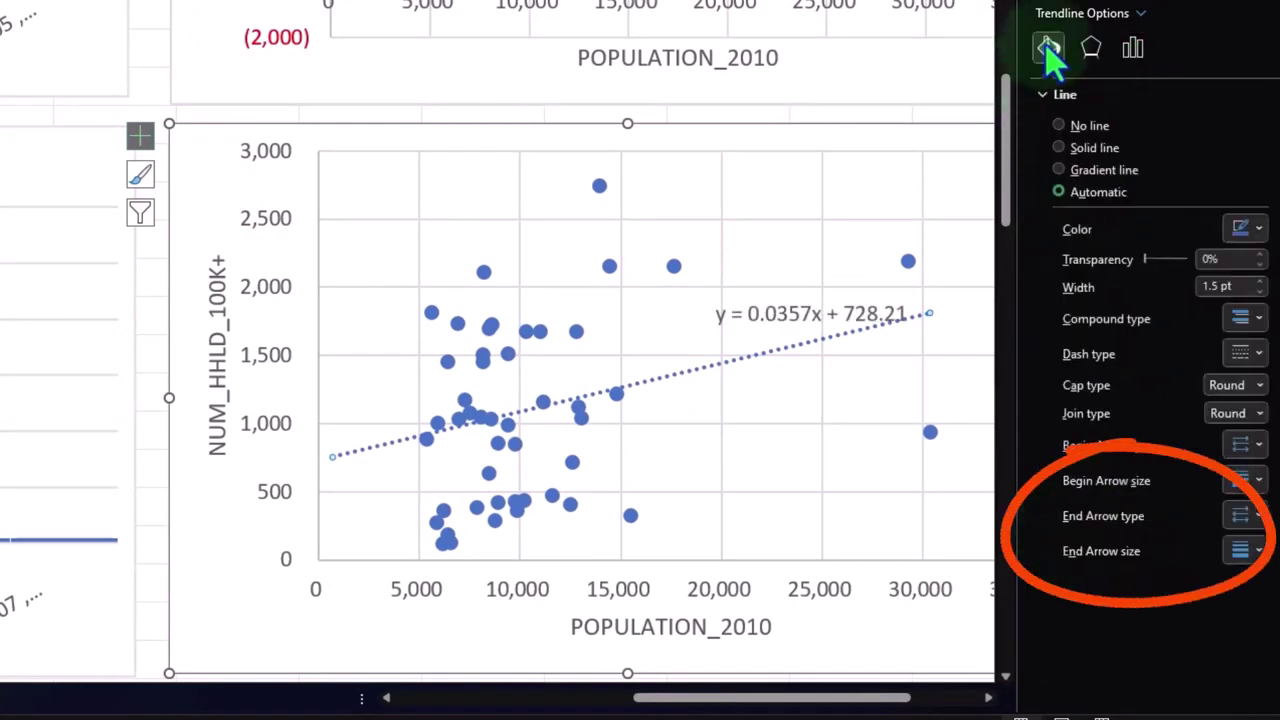
left_click(1258, 236)
left_click(1182, 418)
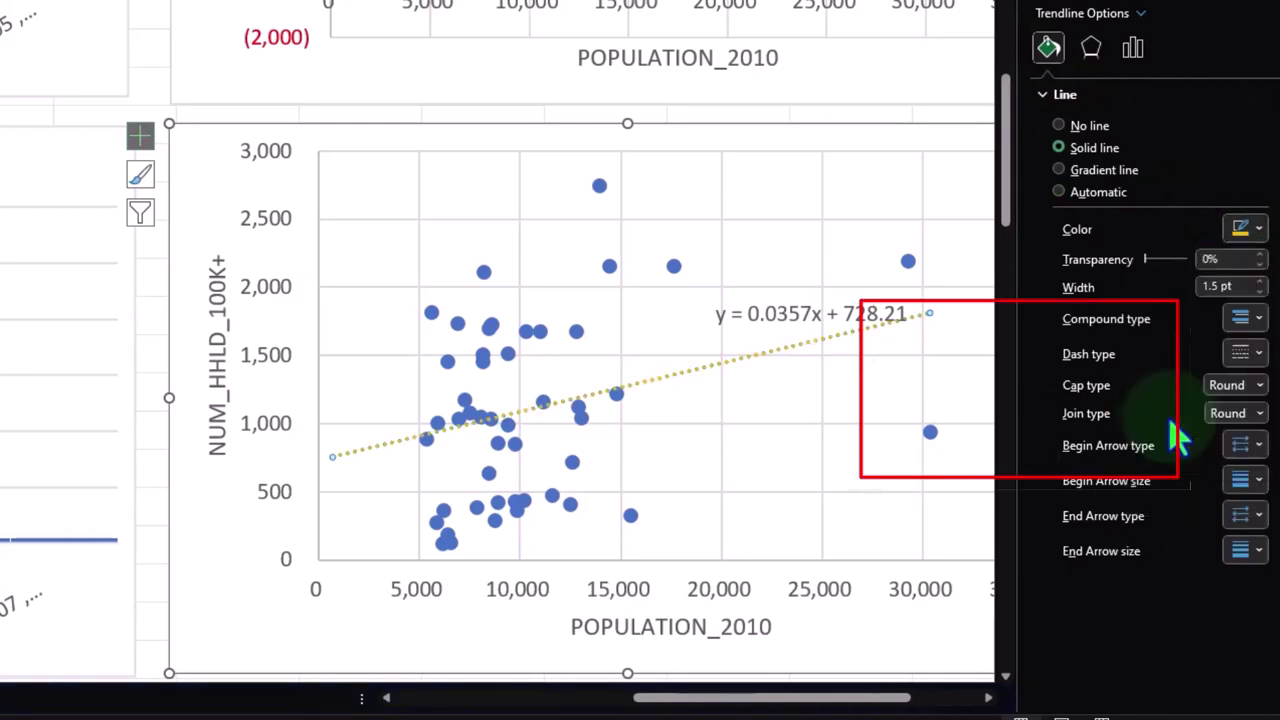
left_click(1250, 354)
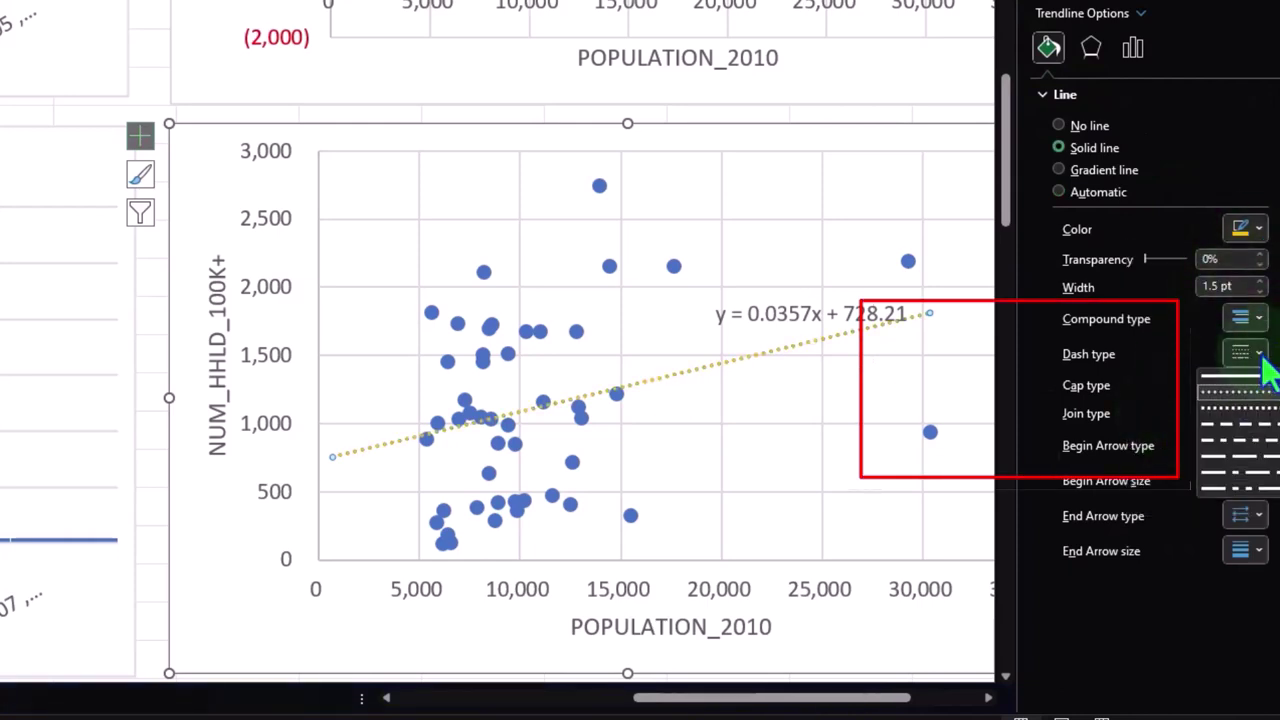
left_click(1256, 380)
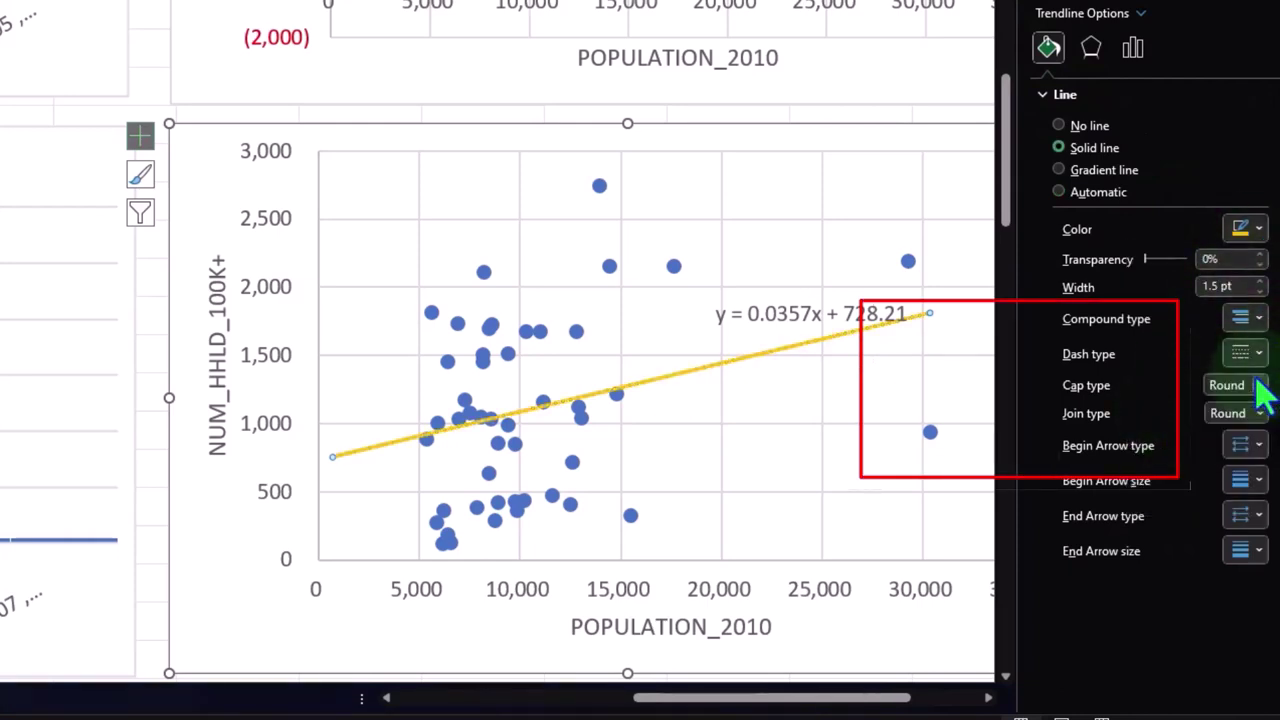
Apply the 18 pt orange glow preset to the trendline of the NUM_HHLD_100K+ scatter chart and close the trendline formatting
left_click(1091, 50)
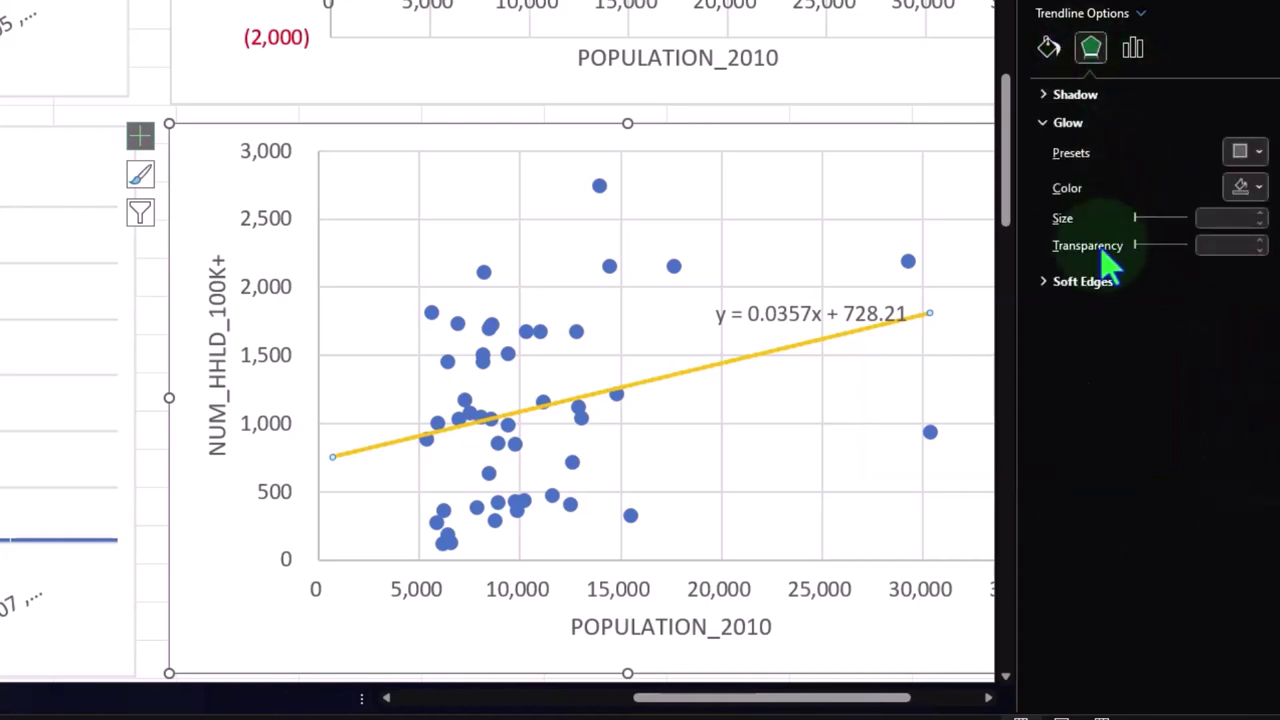
left_click(1256, 153)
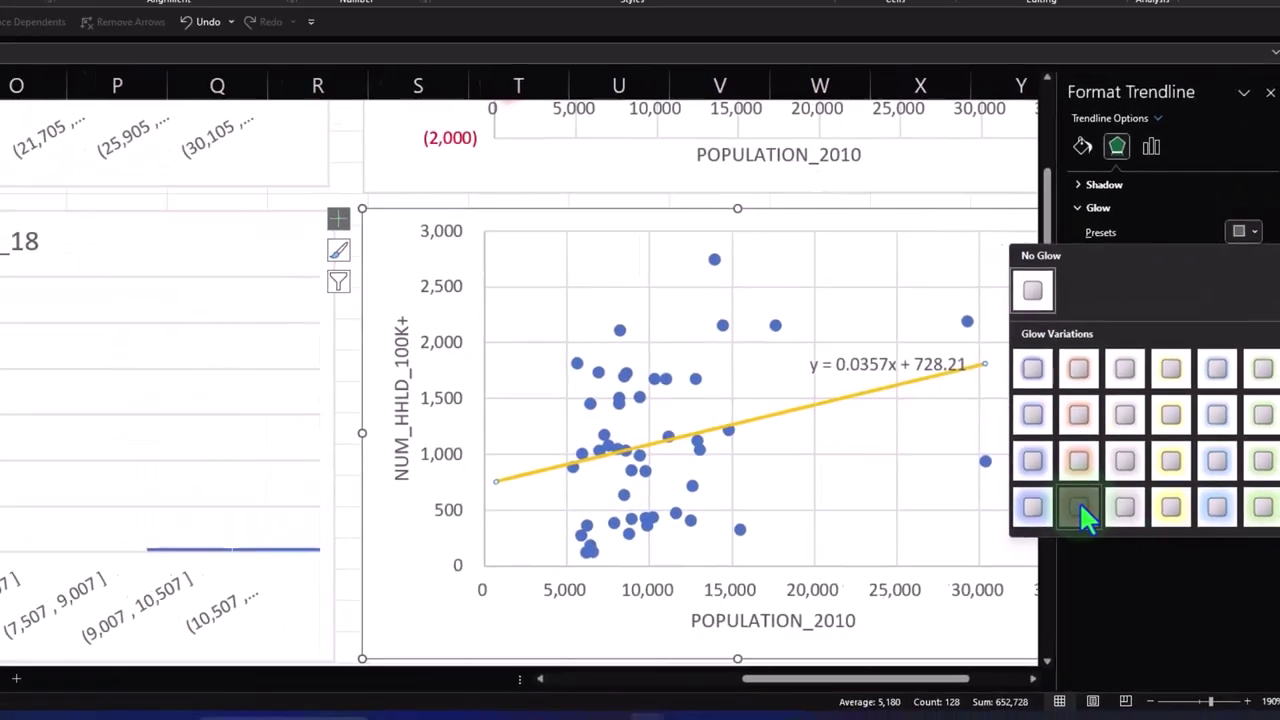
left_click(1044, 488)
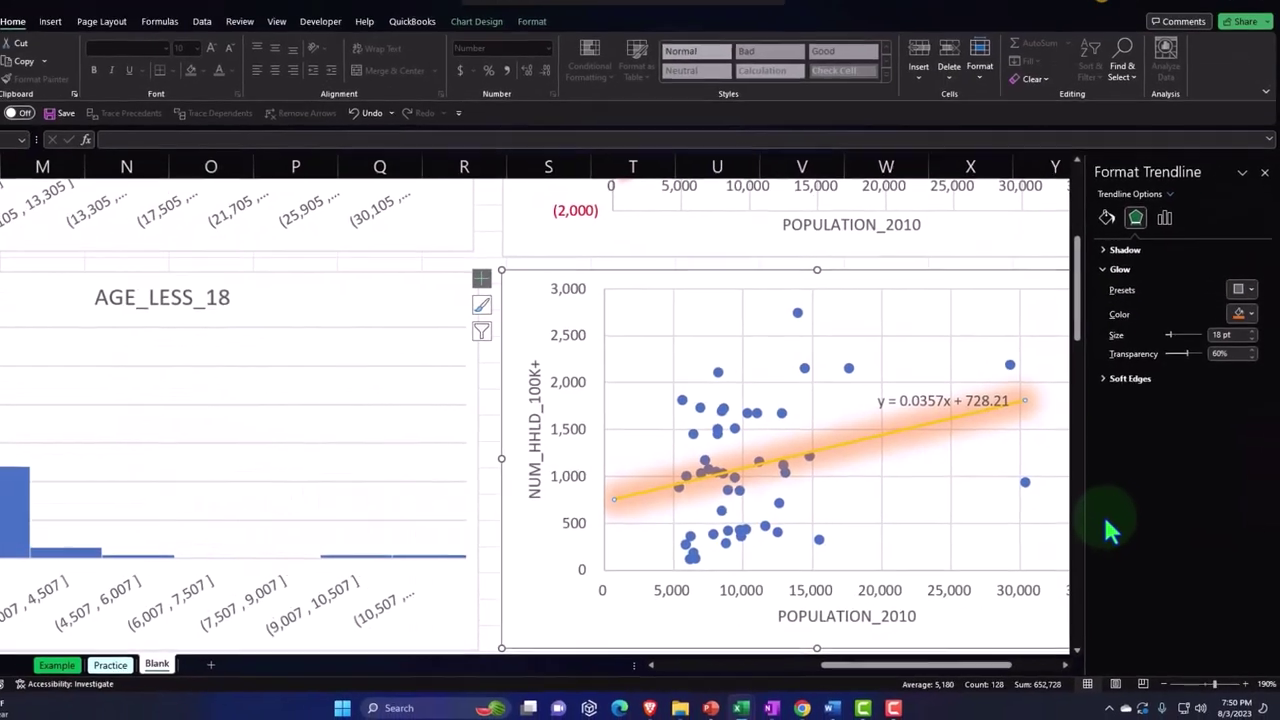
left_click(1263, 187)
Compare the point spread and trendlines of the AGE_LESS_18 and NUM_HHLD_100K+ scatter charts
scroll(1100, 300, "up", 3)
scroll(960, 400, "down", 3)
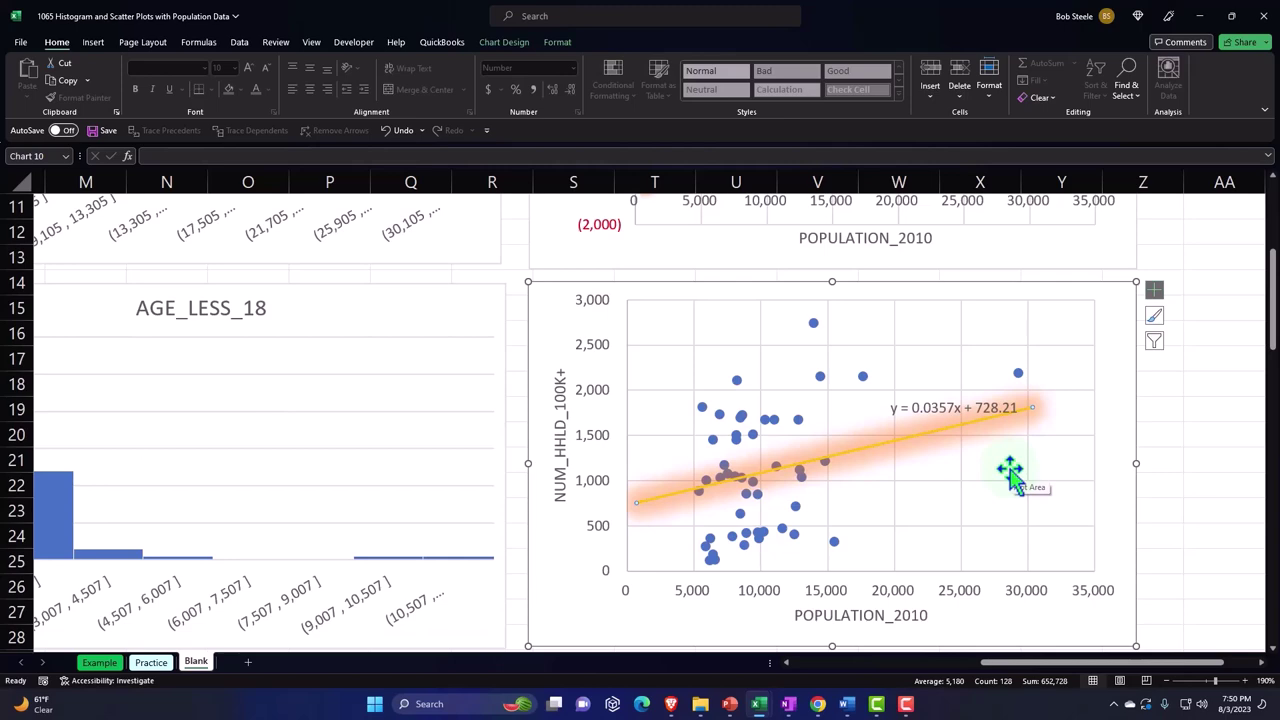
scroll(1010, 475, "up", 4)
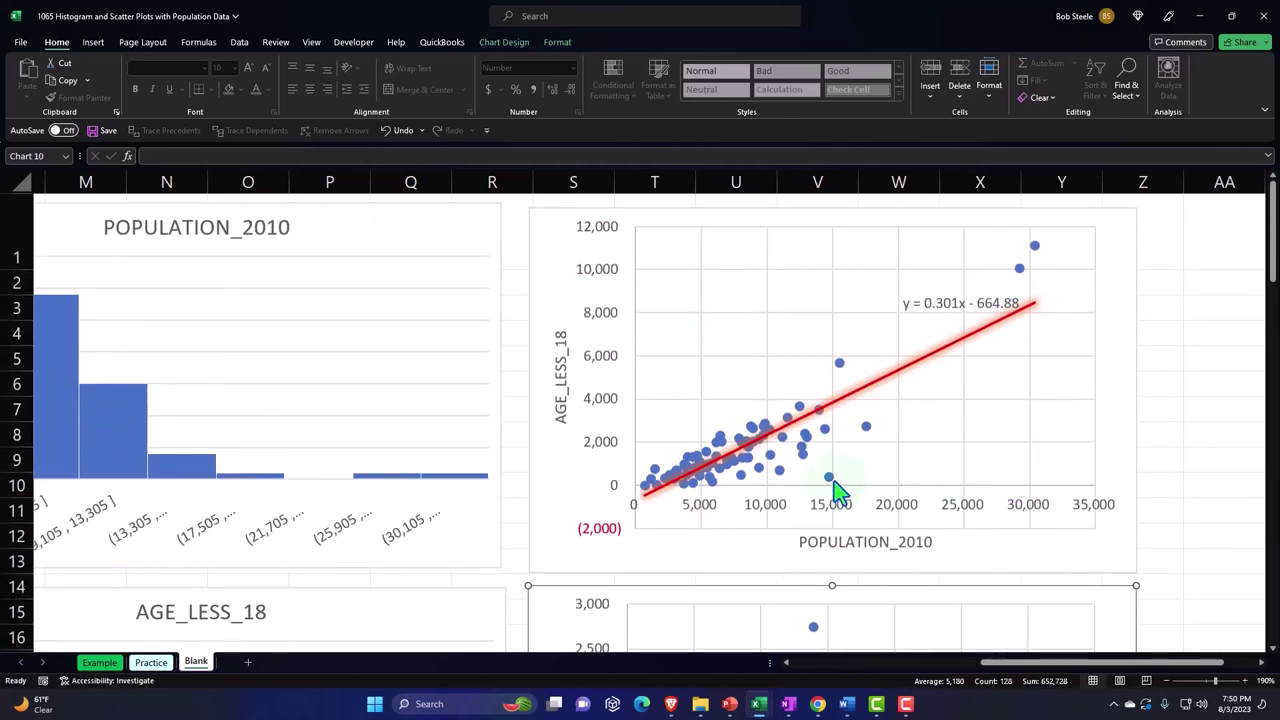
mouse_move(834, 481)
scroll(836, 490, "down", 4)
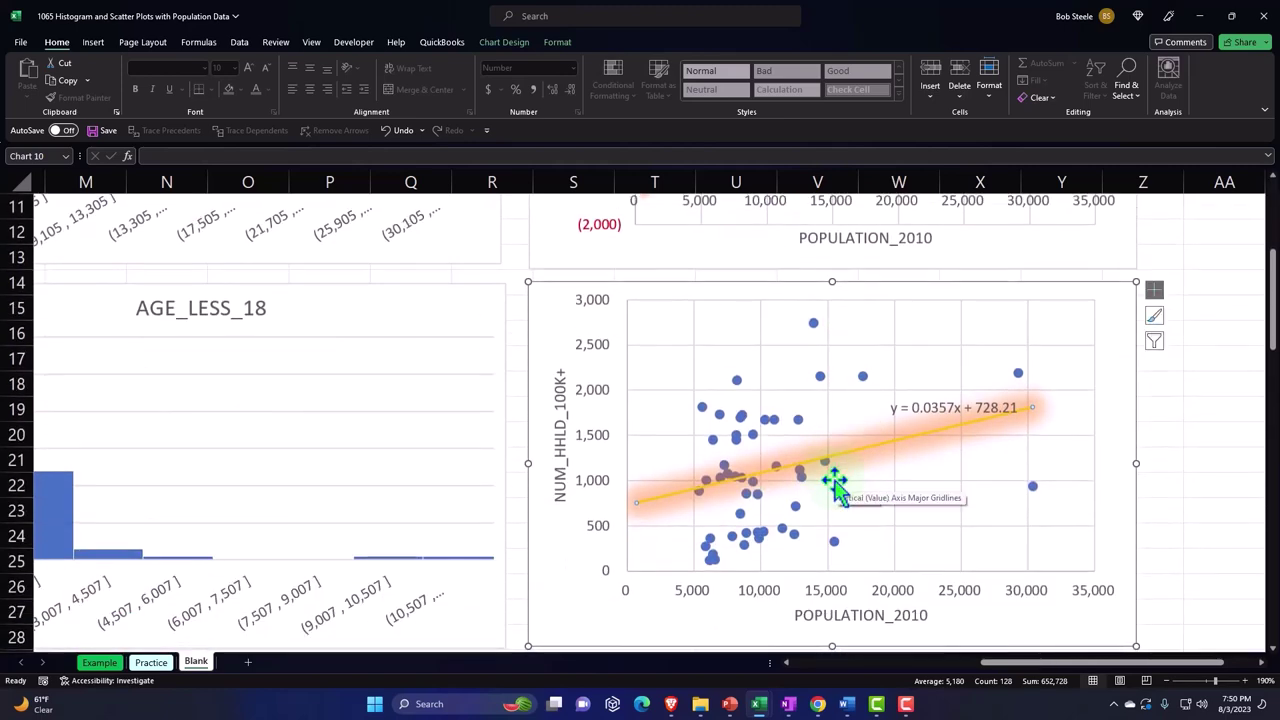
scroll(834, 485, "down", 3)
scroll(834, 485, "up", 2)
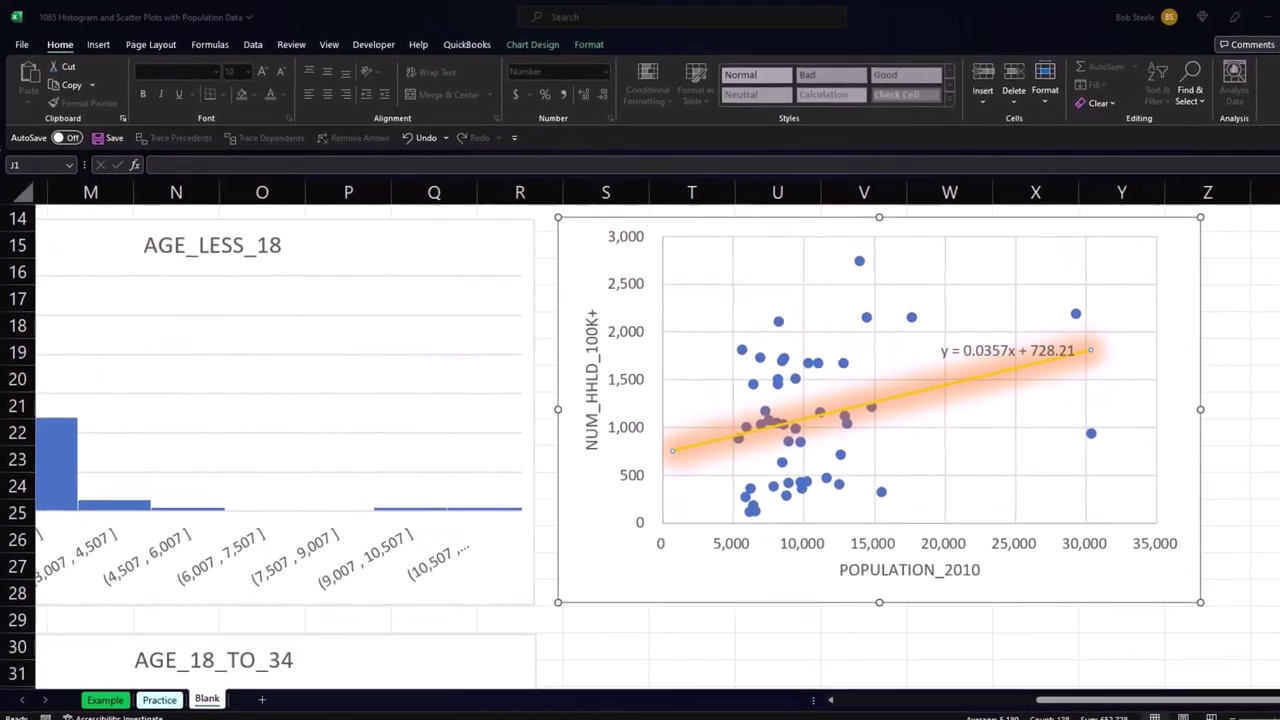
key("Escape")
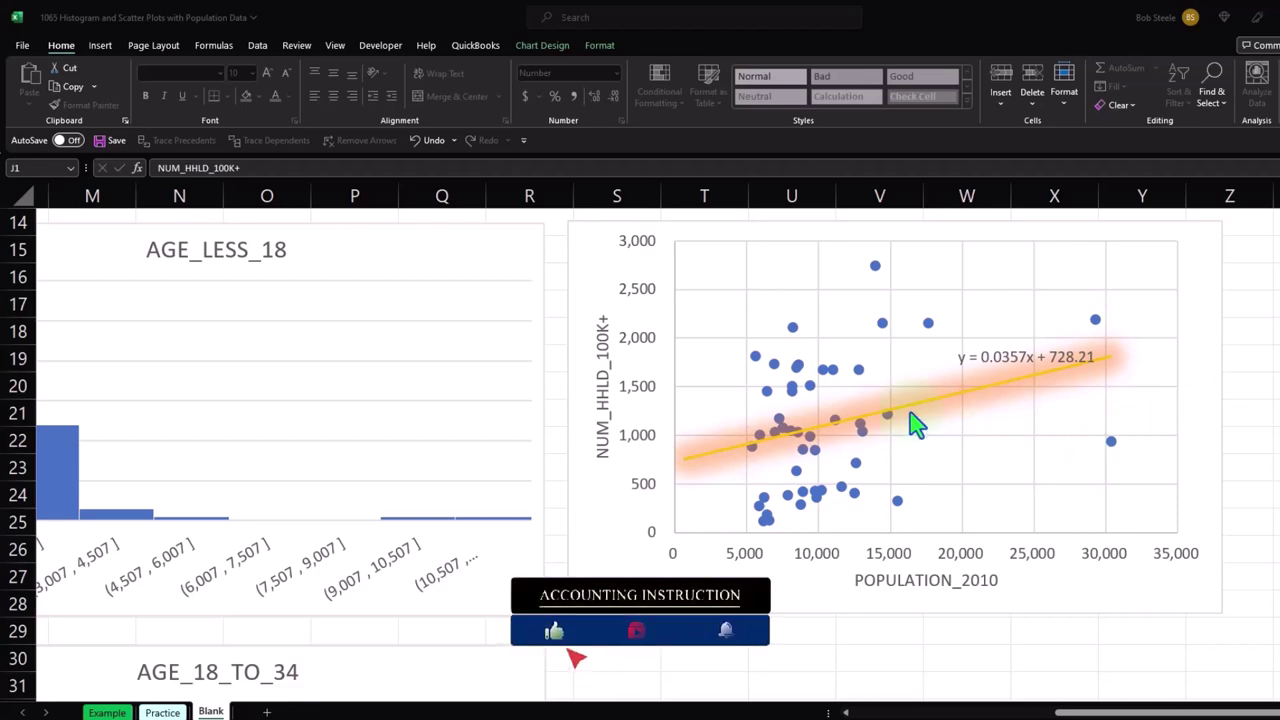
Return to the data table and select the POPULATION_2010 column from its header in C1 down to row 79
left_click(692, 640)
key("Left")
key("Left")
key("Left")
key("Left")
key("Left")
key("Left")
key("Left")
key("Left")
key("Left")
key("Left")
key("Left")
key("Left")
key("Left")
key("Left")
key("Left")
key("Left")
key("Left")
key("Left")
key("Left")
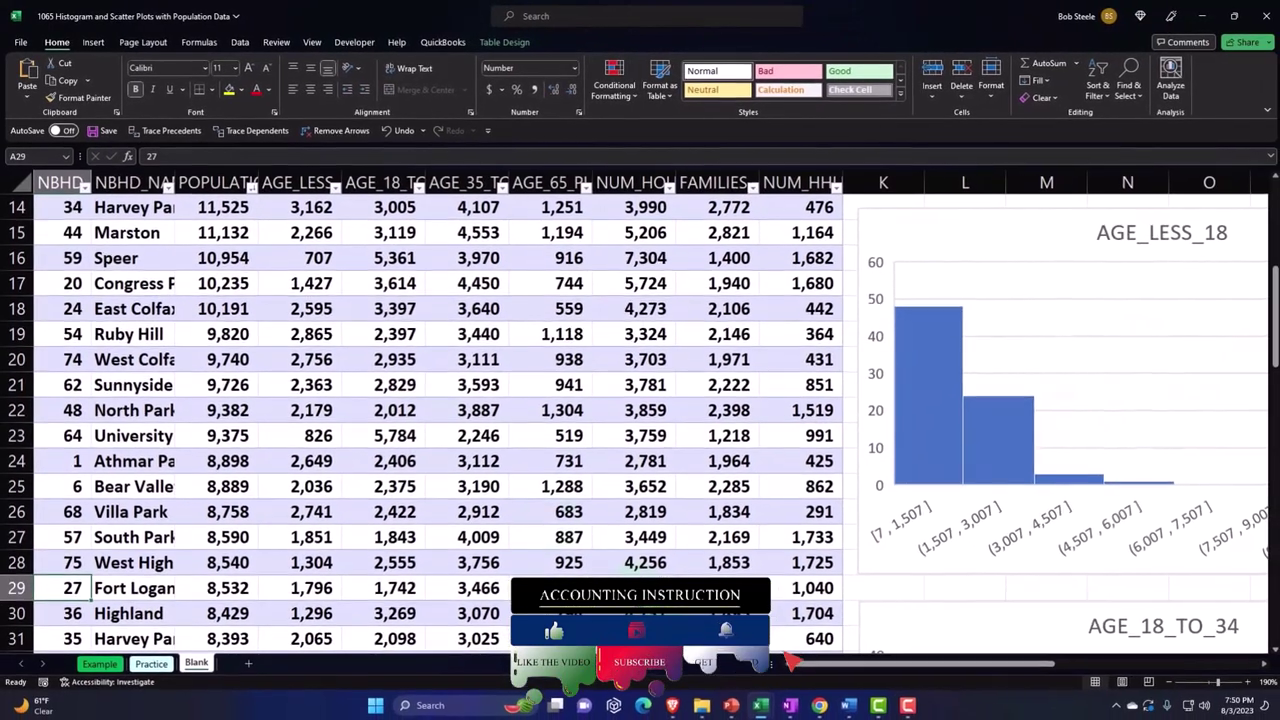
scroll(364, 391, "up", 5)
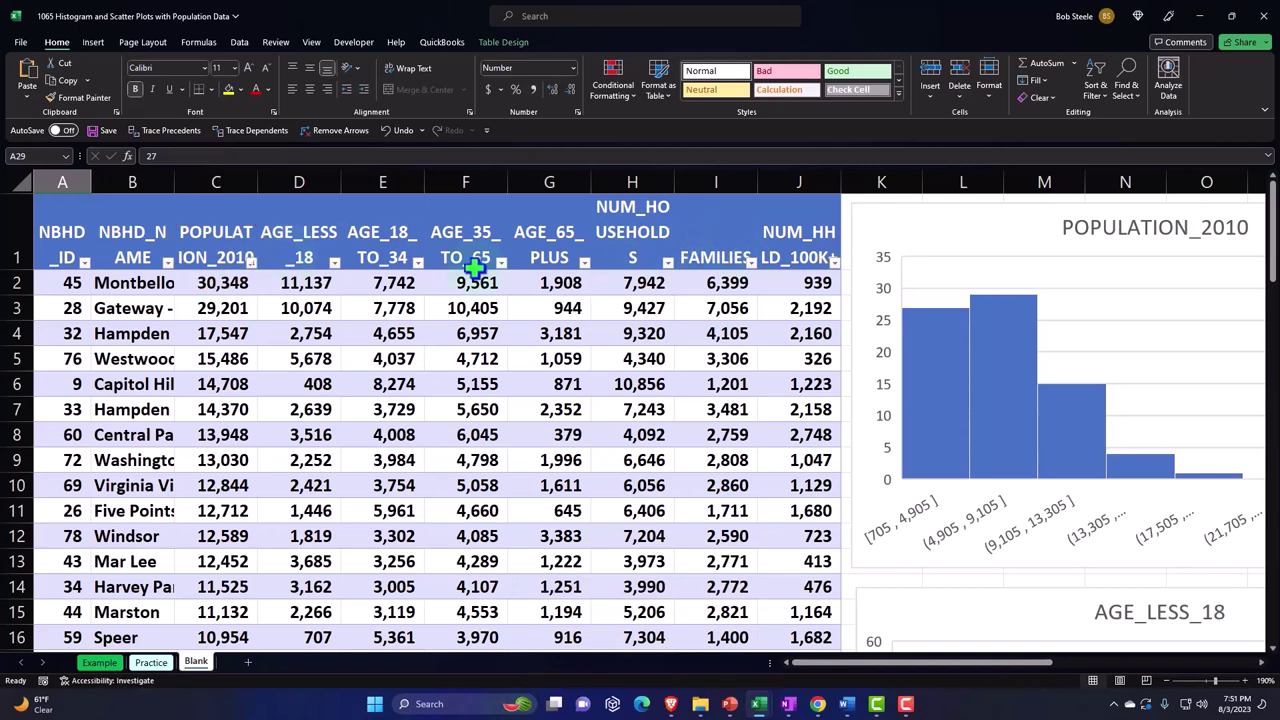
left_click(227, 244)
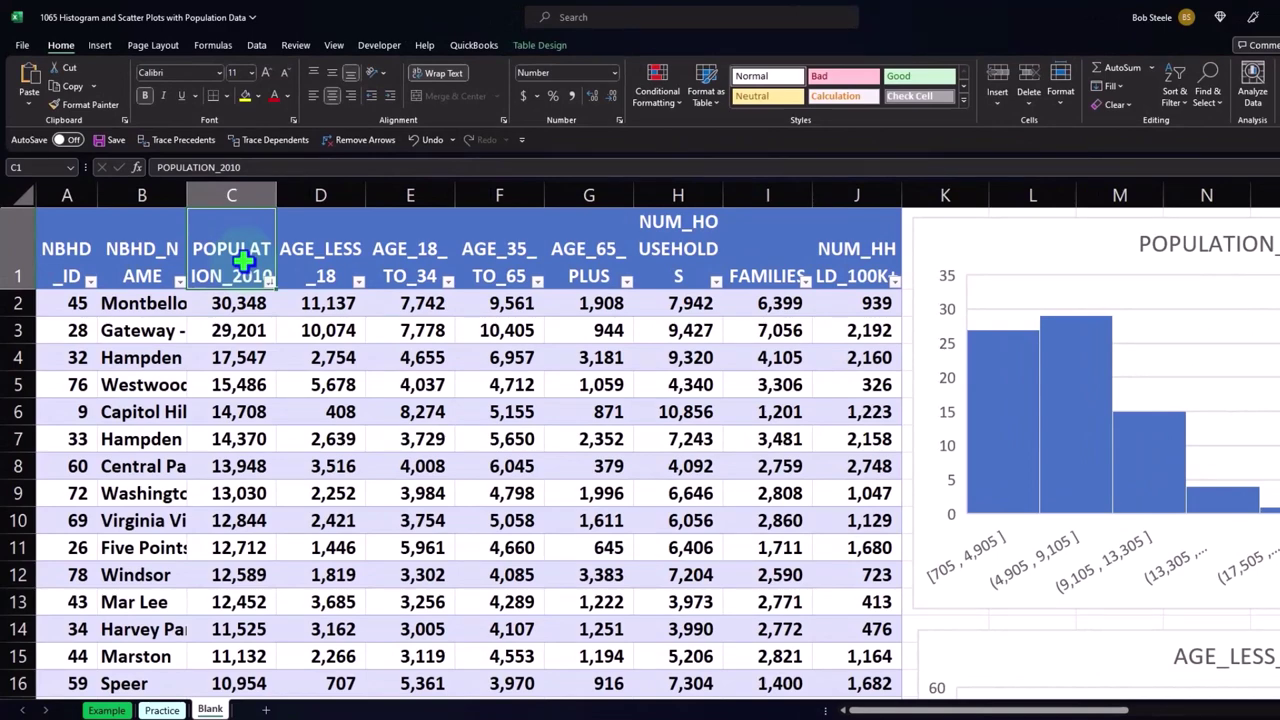
key("ctrl+shift+Down")
scroll(470, 459, "down", 1)
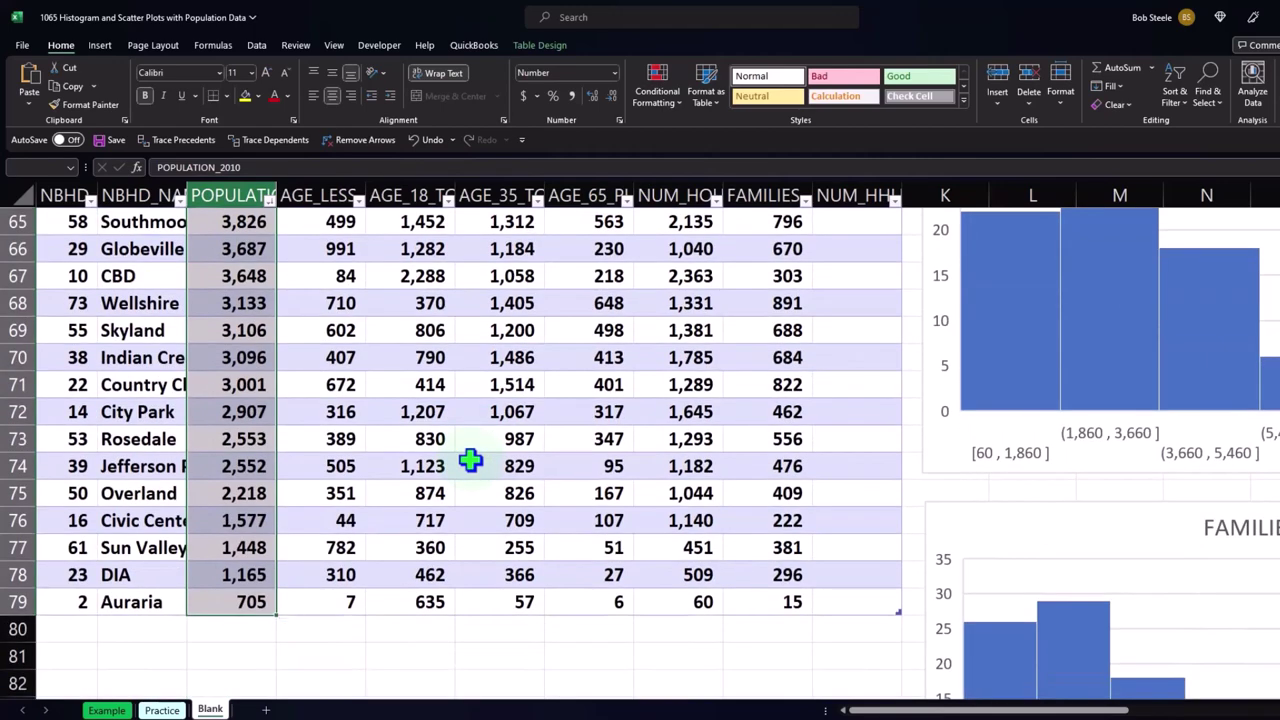
scroll(470, 459, "up", 20)
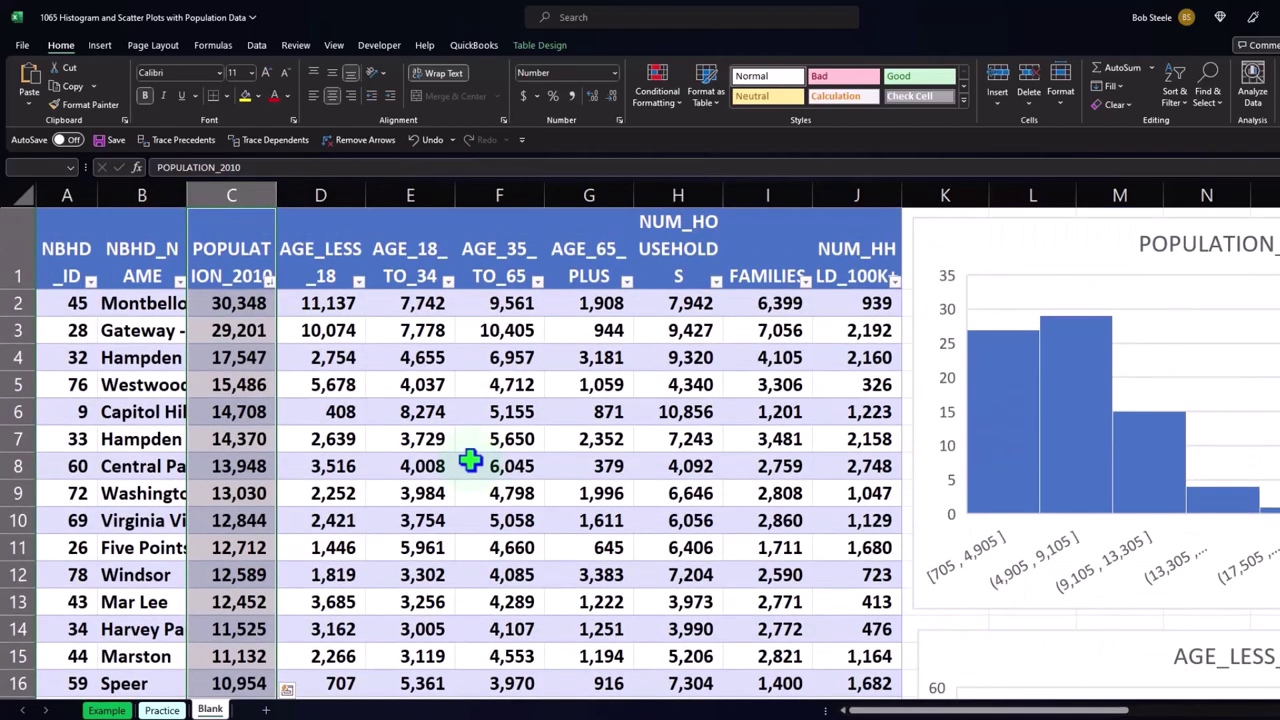
Add the FAMILIES column, from its header in I1 down to row 79, to the selection
left_click(766, 262)
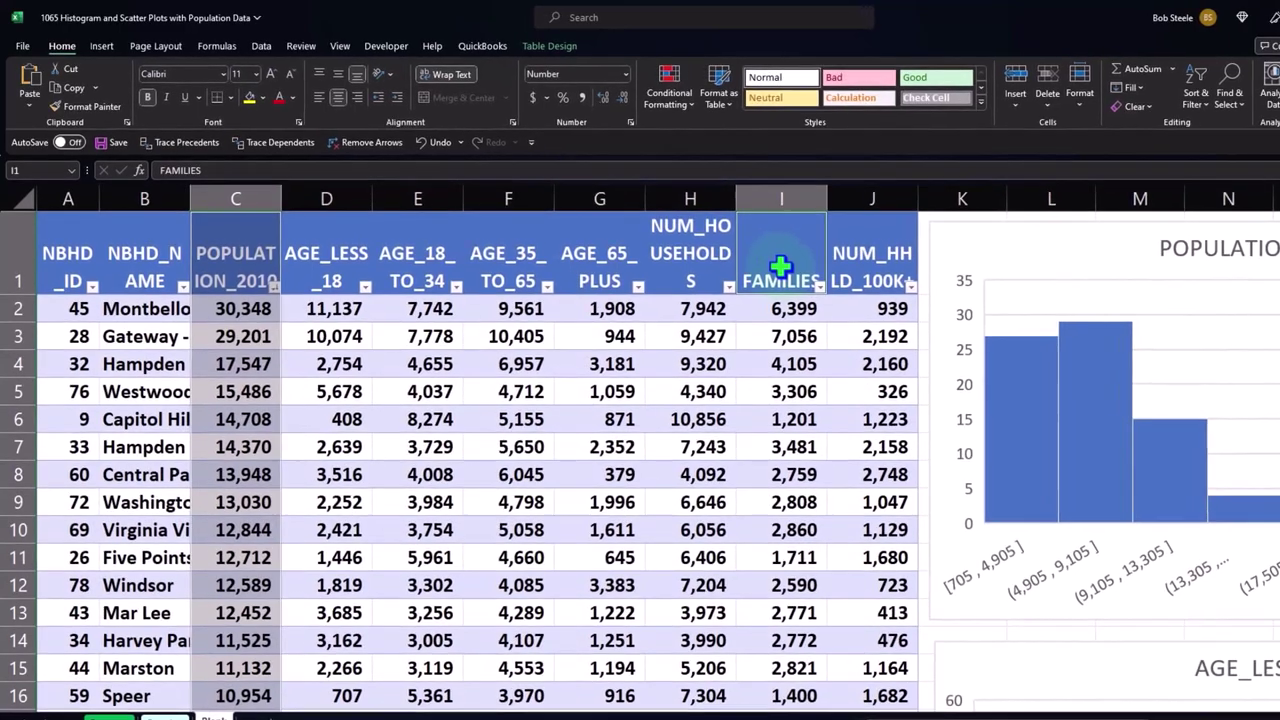
left_click(766, 262)
scroll(781, 265, "down", 20)
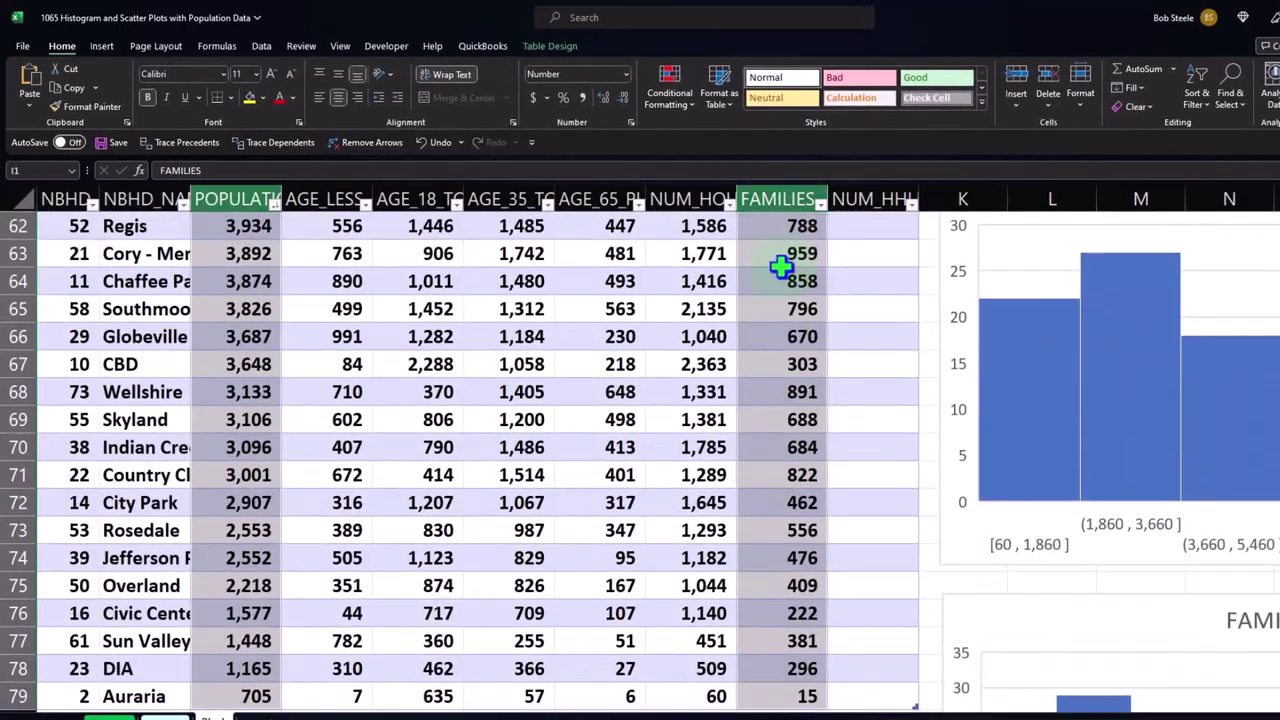
scroll(876, 407, "down", 3)
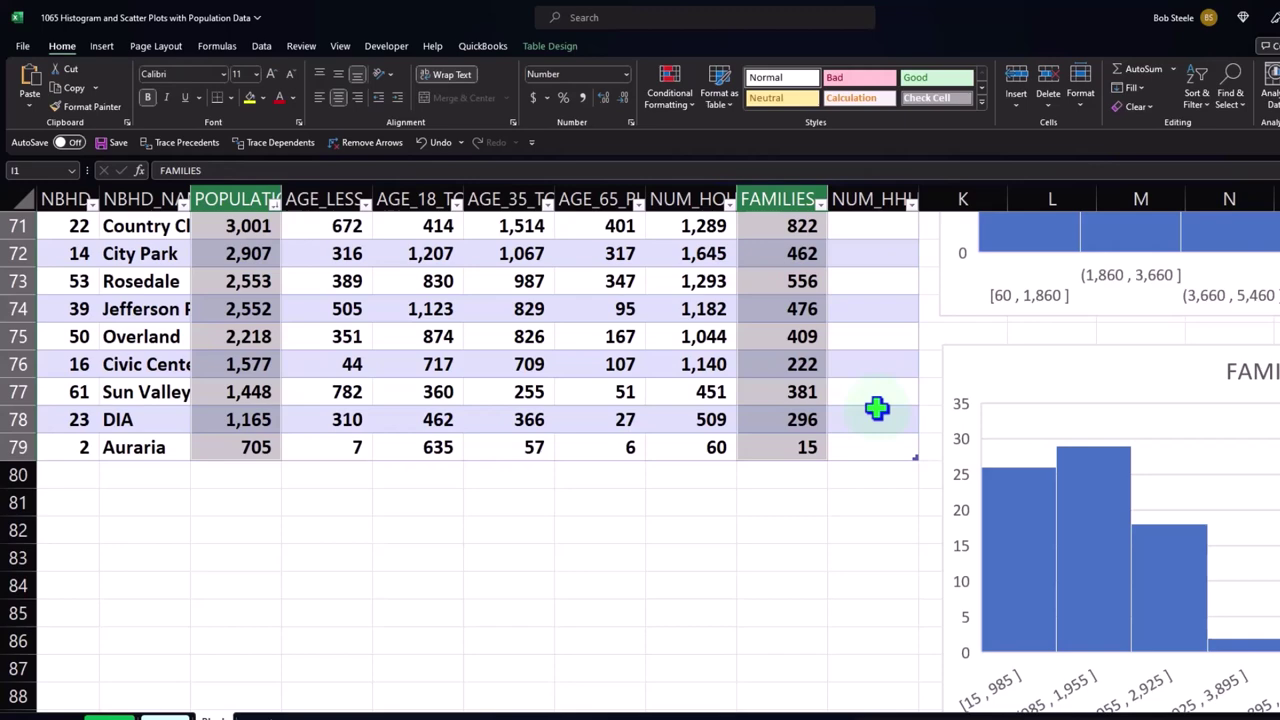
scroll(876, 407, "up", 20)
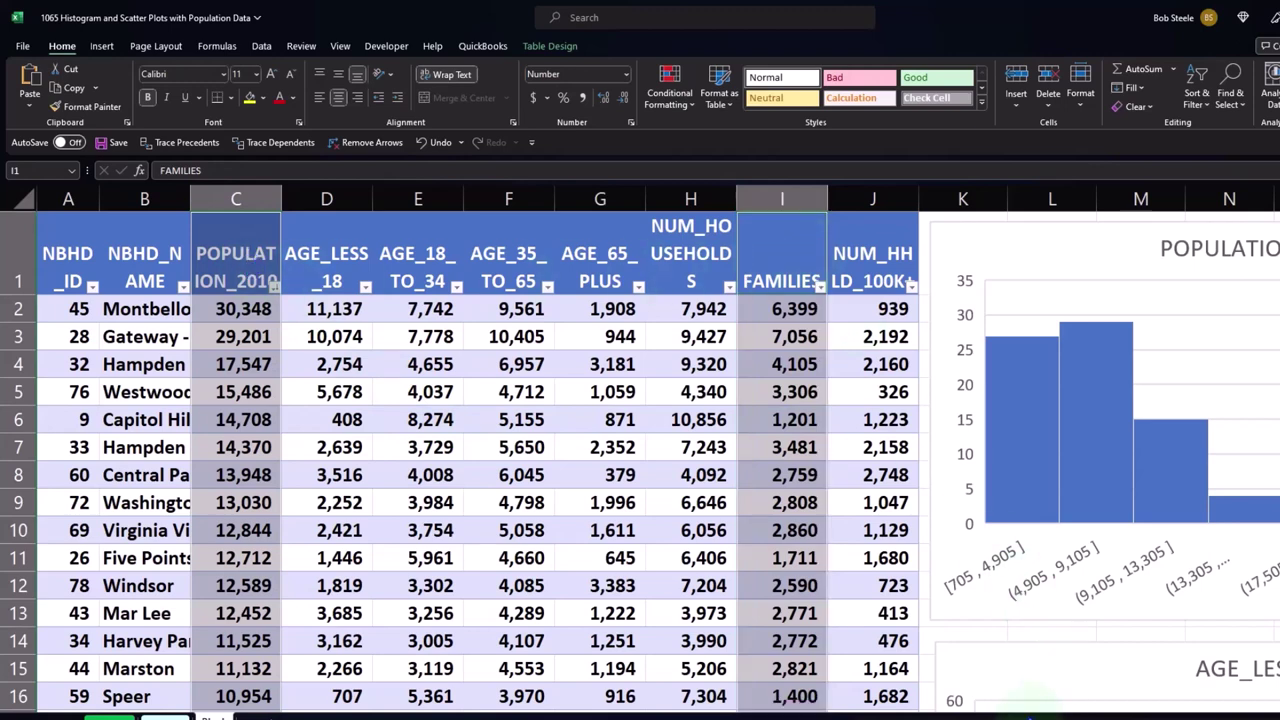
Insert a markers-only scatter chart from the selected columns and place it beneath the NUM_HHLD_100K+ scatter chart, starting near cell S30
scroll(658, 452, "right", 6)
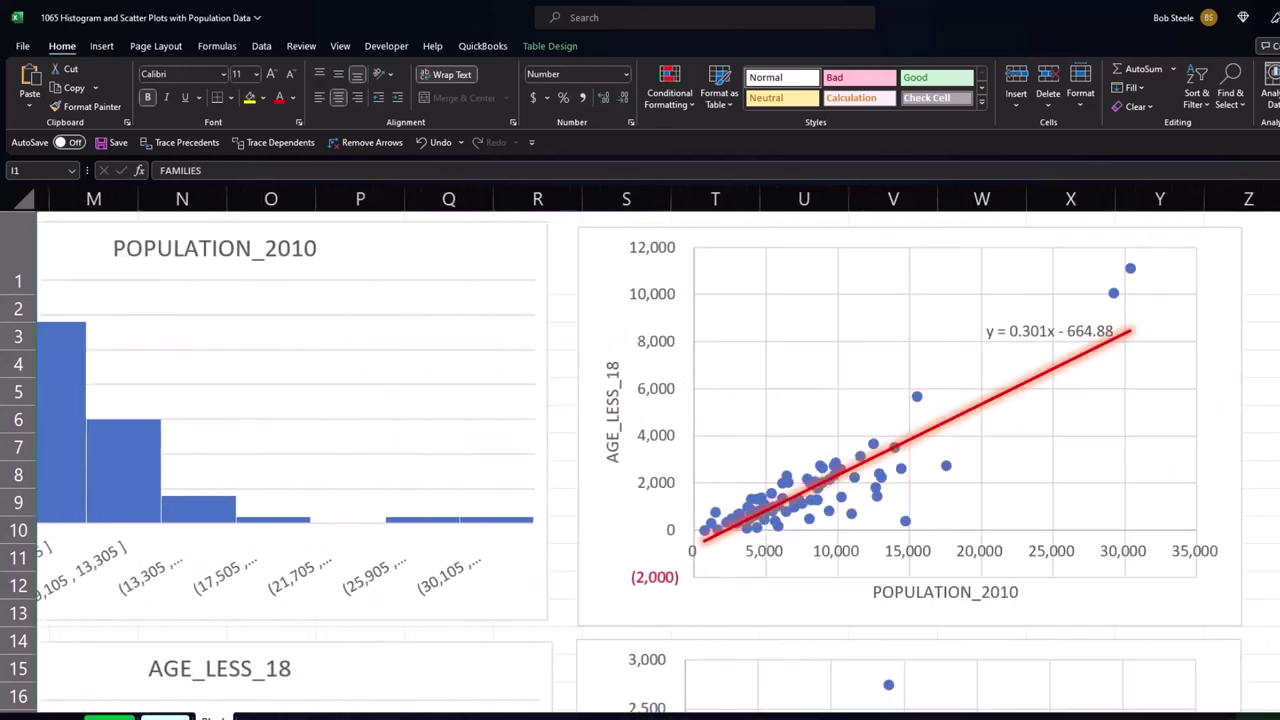
scroll(1178, 520, "down", 7)
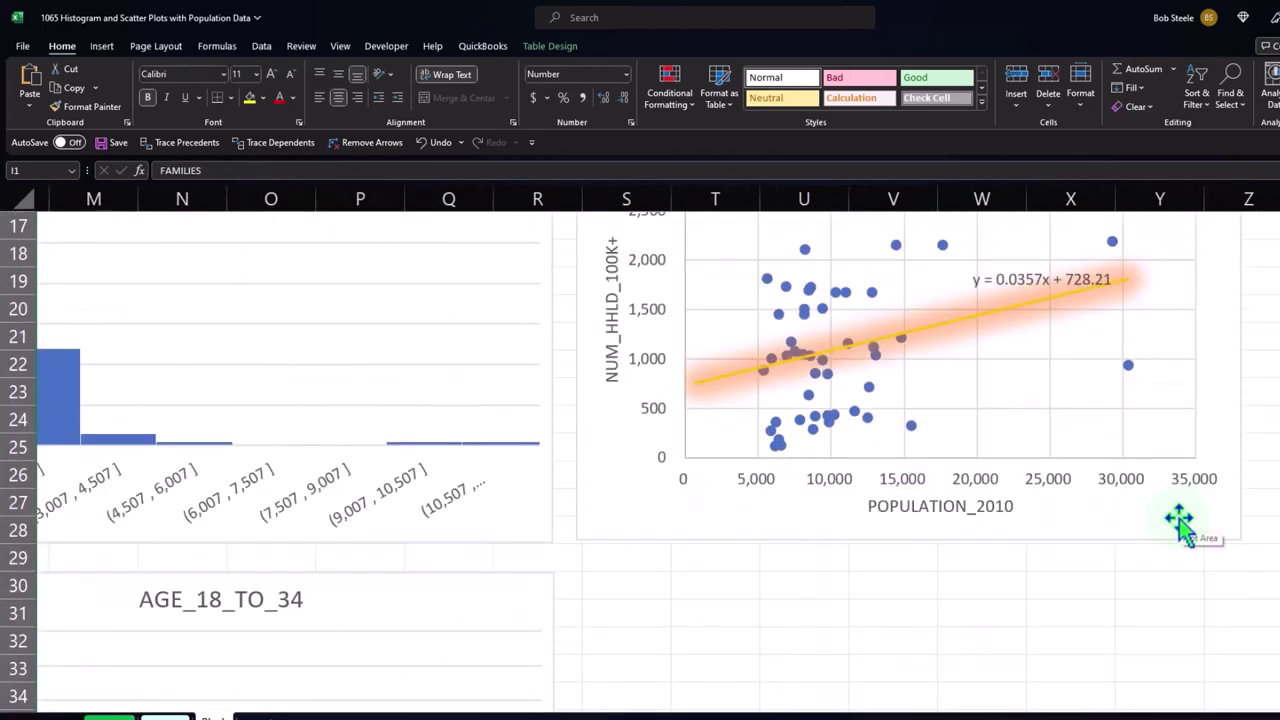
scroll(1178, 520, "down", 1)
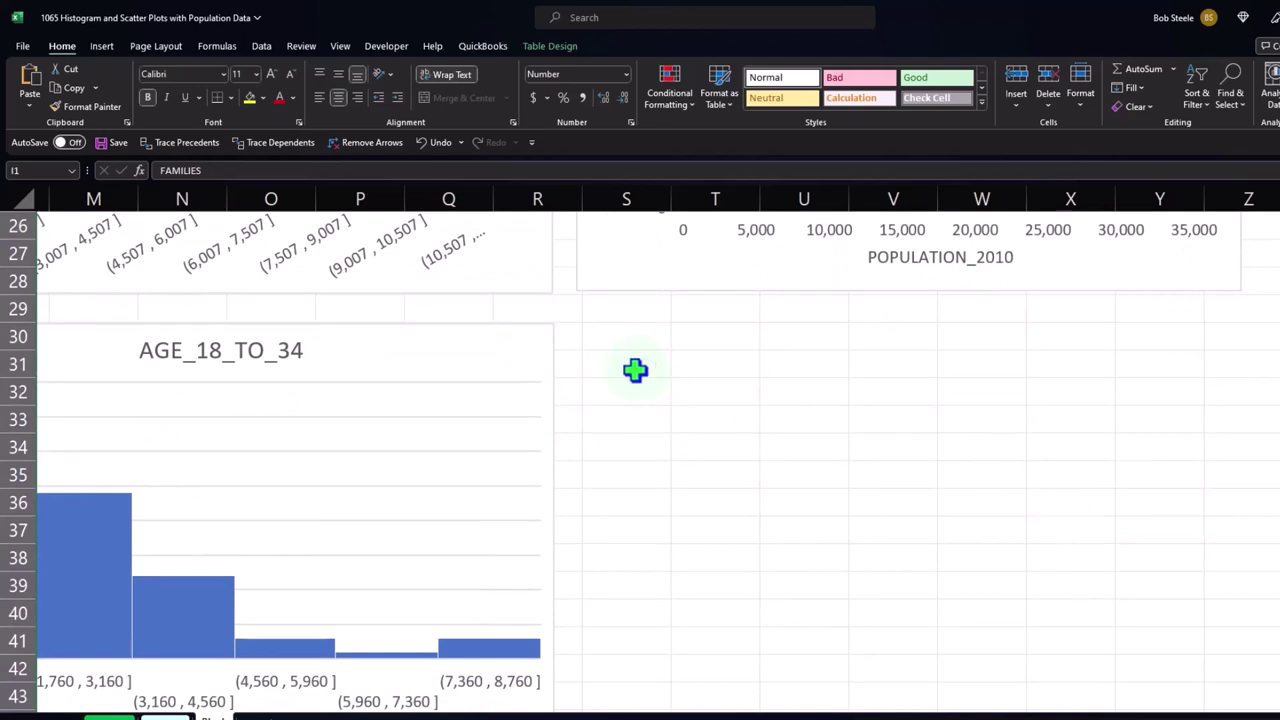
left_click(103, 46)
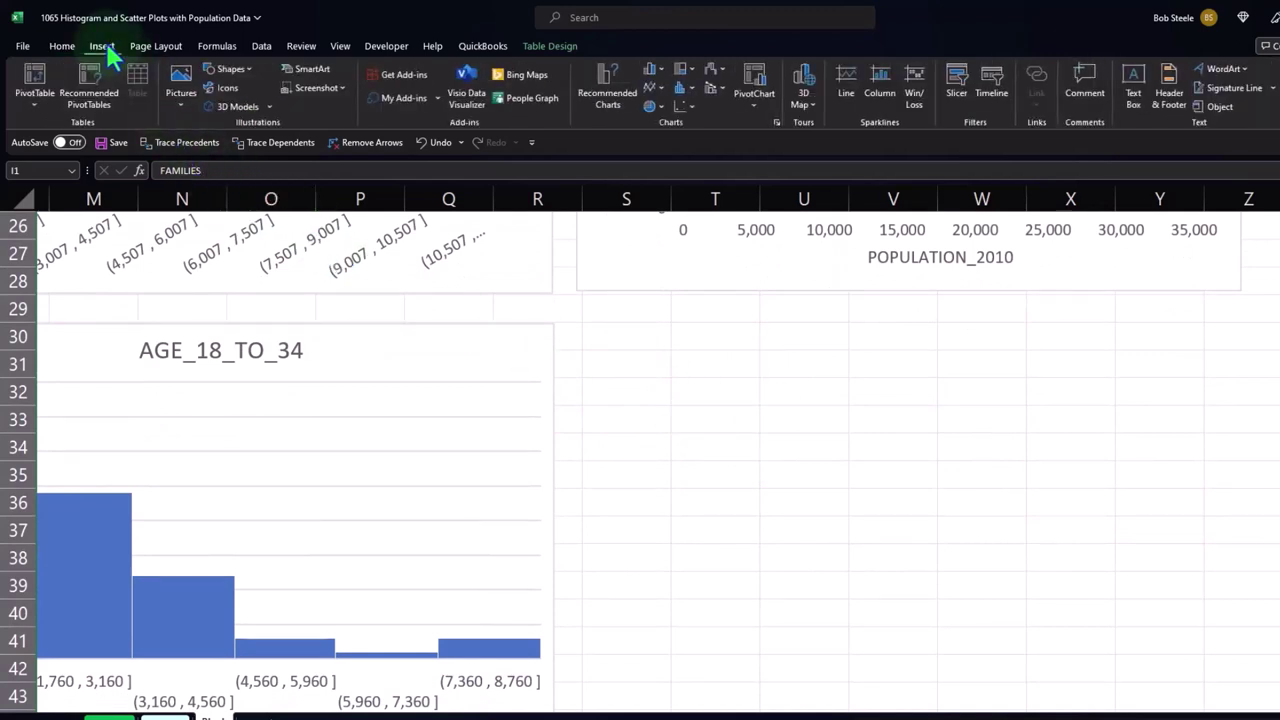
left_click(683, 106)
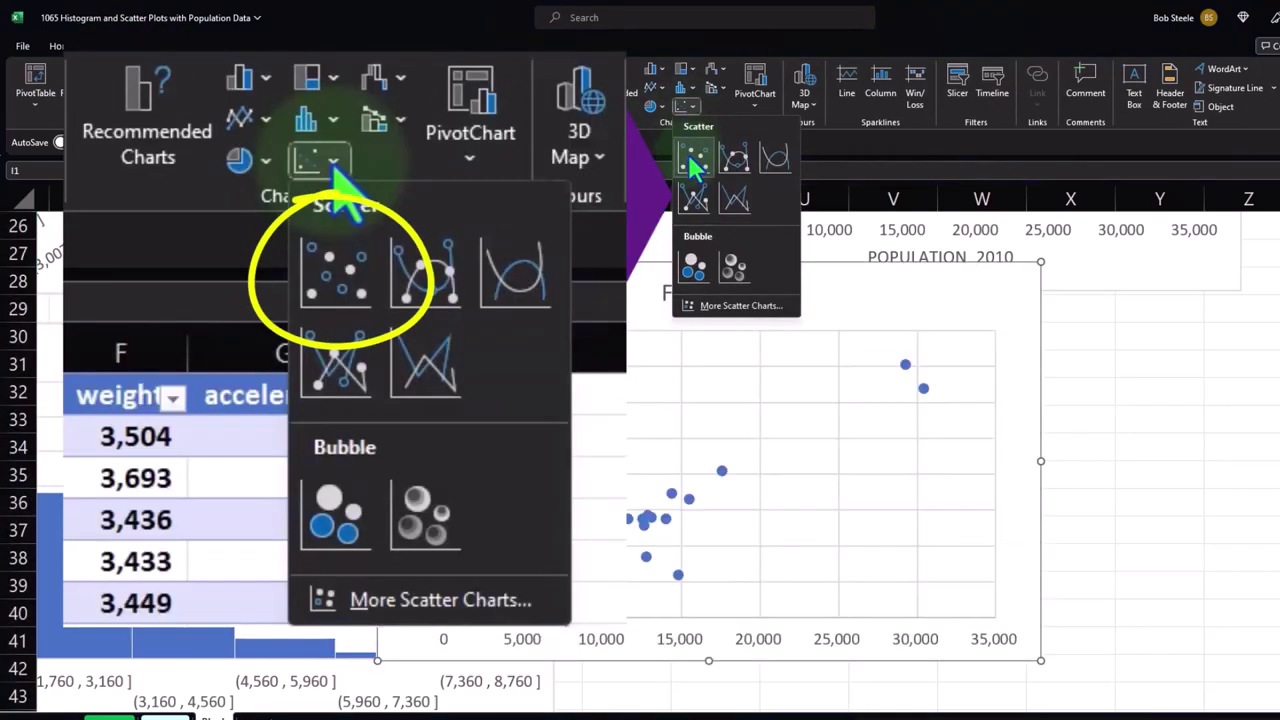
left_click(689, 155)
left_click_drag(443, 286, 654, 352)
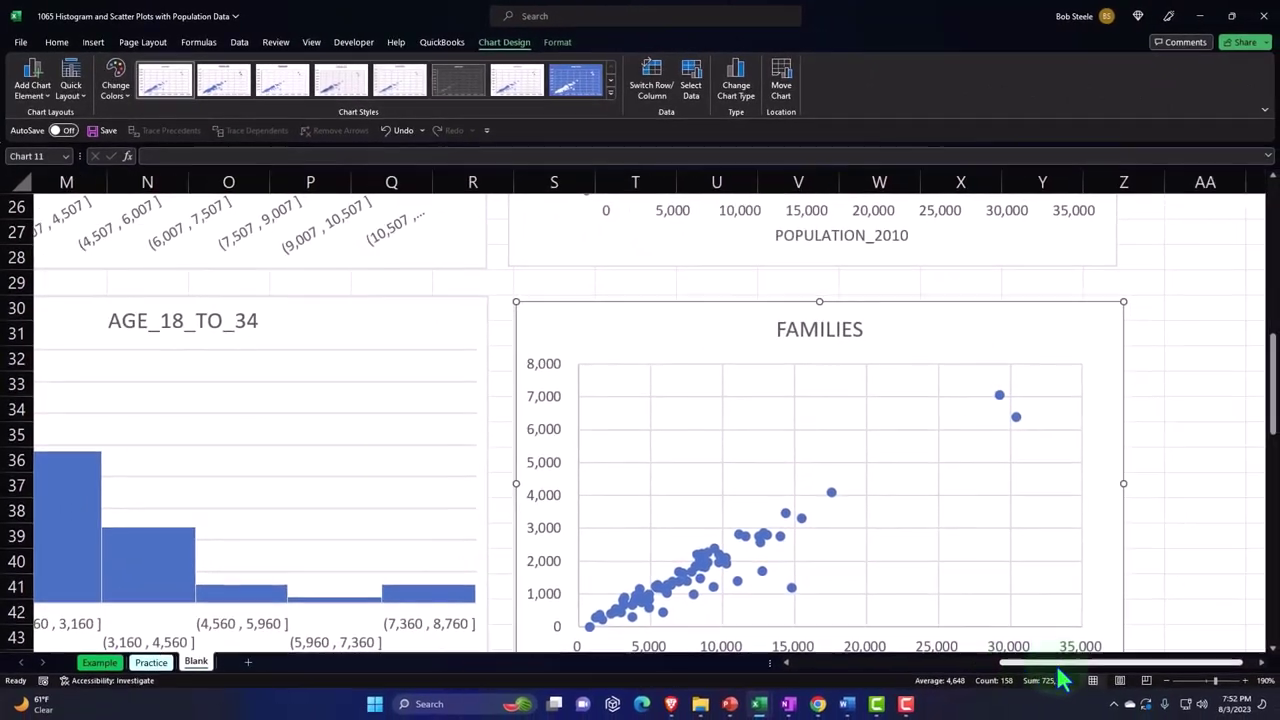
Remove the chart title from the new FAMILIES scatter chart and add axis titles to it
scroll(1054, 514, "right", 1)
scroll(1054, 514, "down", 1)
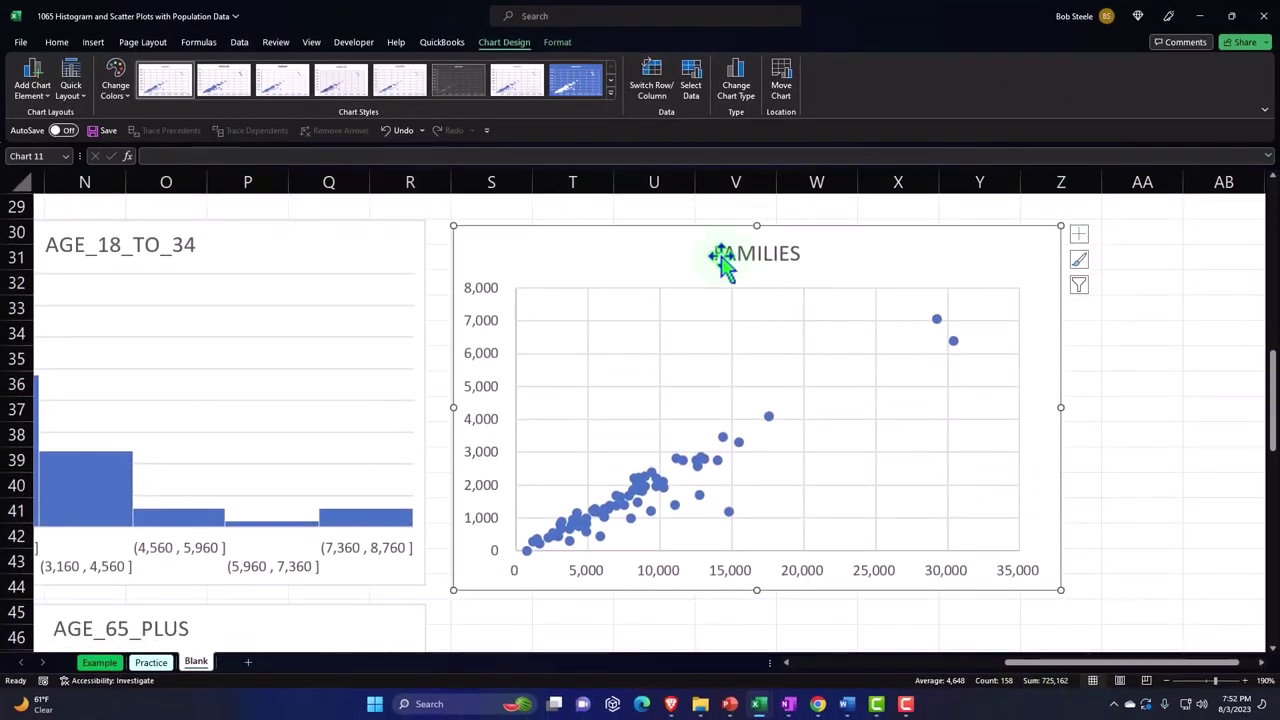
left_click(708, 252)
key("Delete")
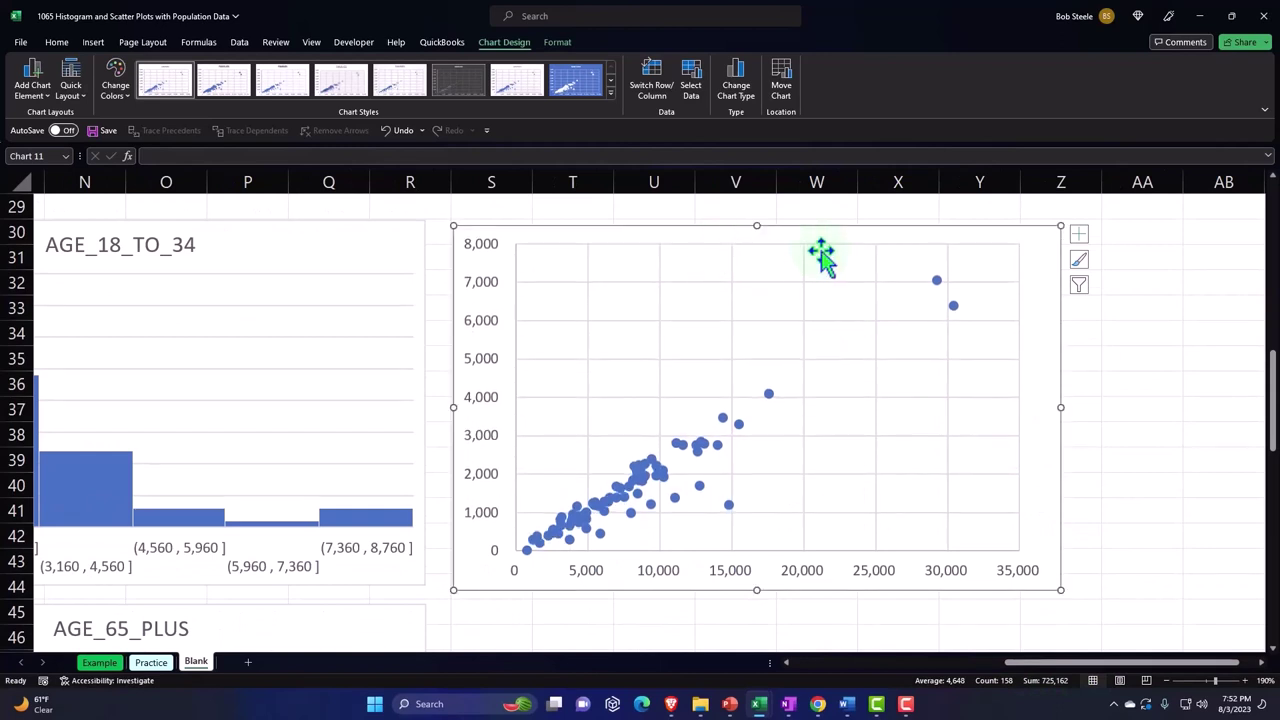
left_click(1078, 235)
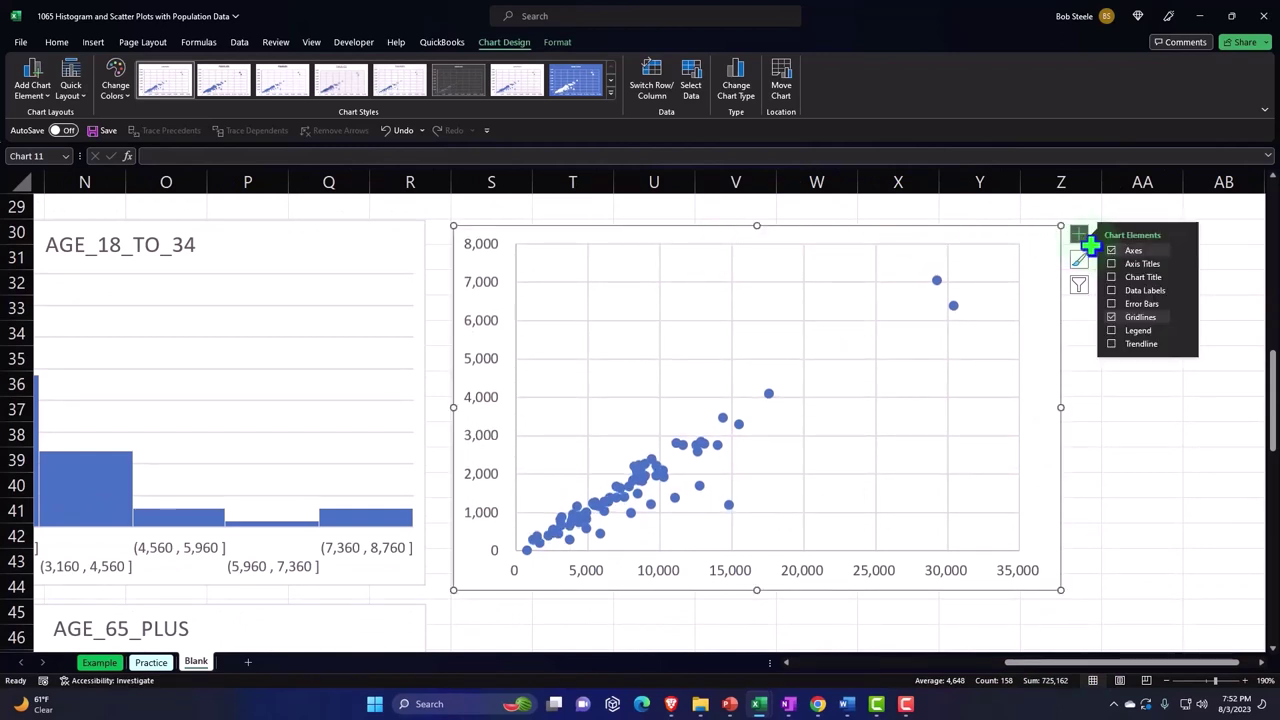
left_click(1111, 263)
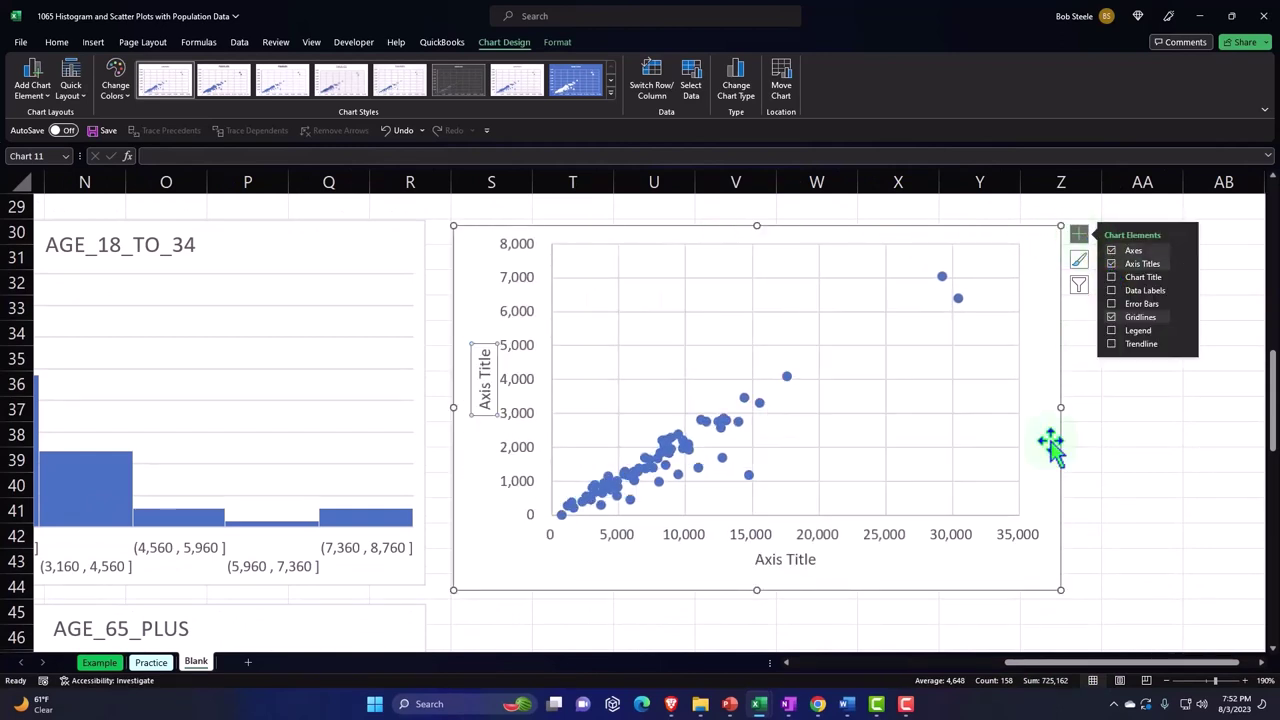
Link the horizontal axis title of the FAMILIES scatter chart to the POPULATION_2010 header in cell C1
left_click(788, 566)
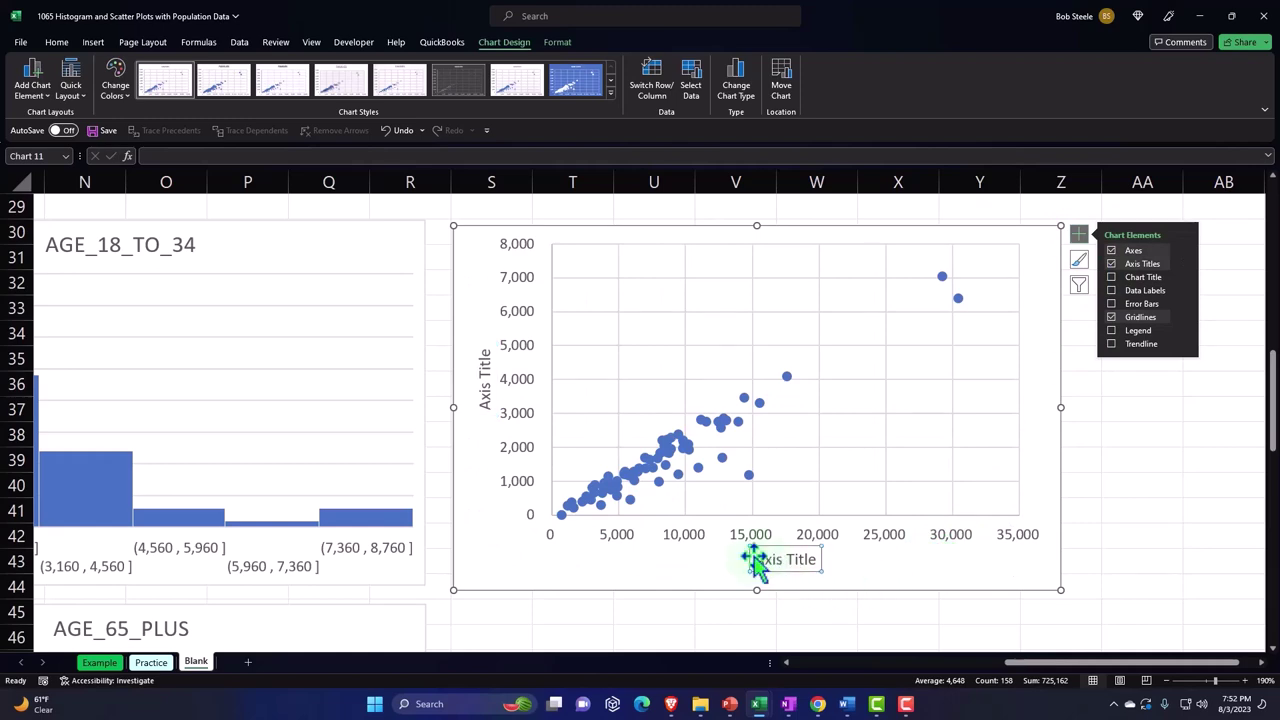
type("=")
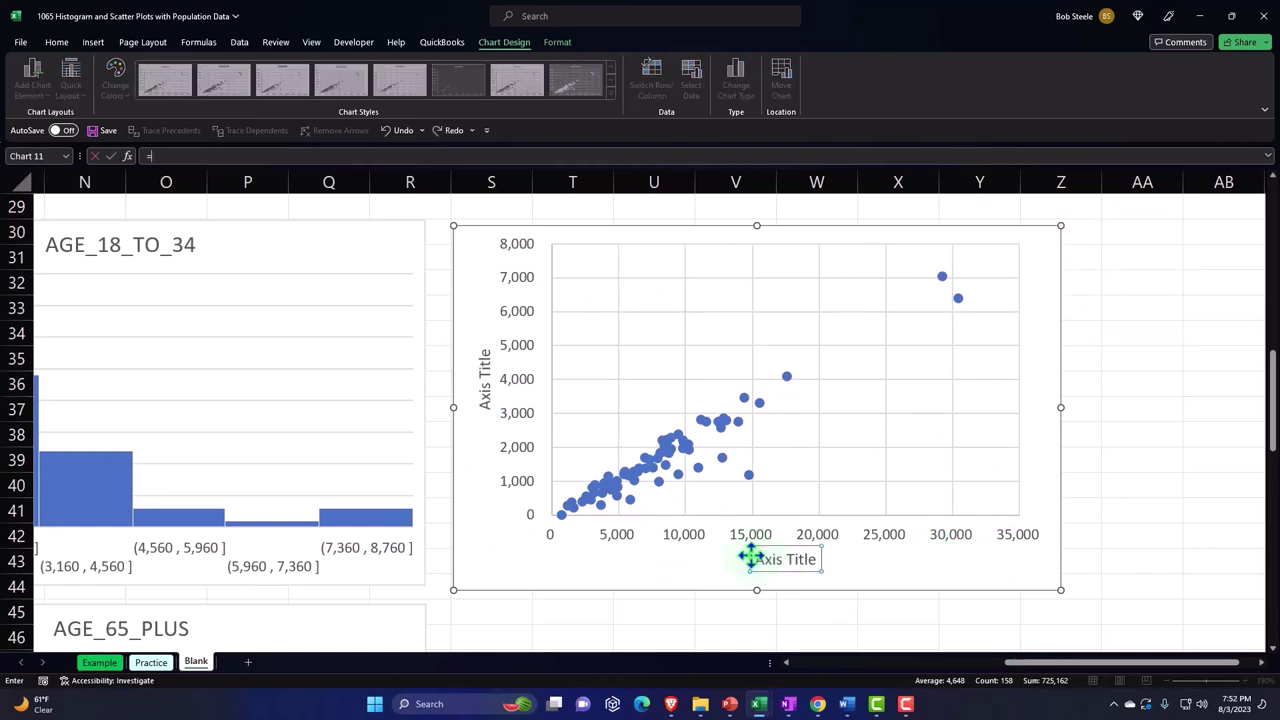
left_click_drag(1043, 668, 623, 664)
scroll(214, 400, "up", 9)
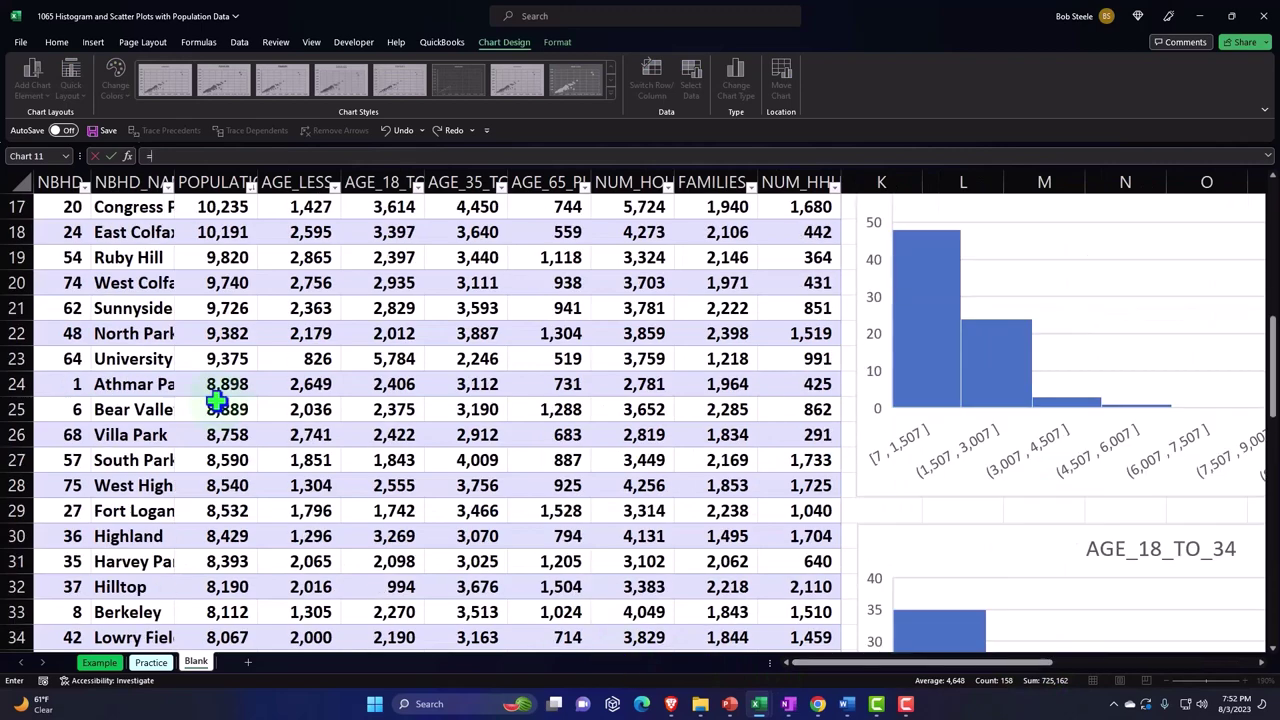
left_click(220, 250)
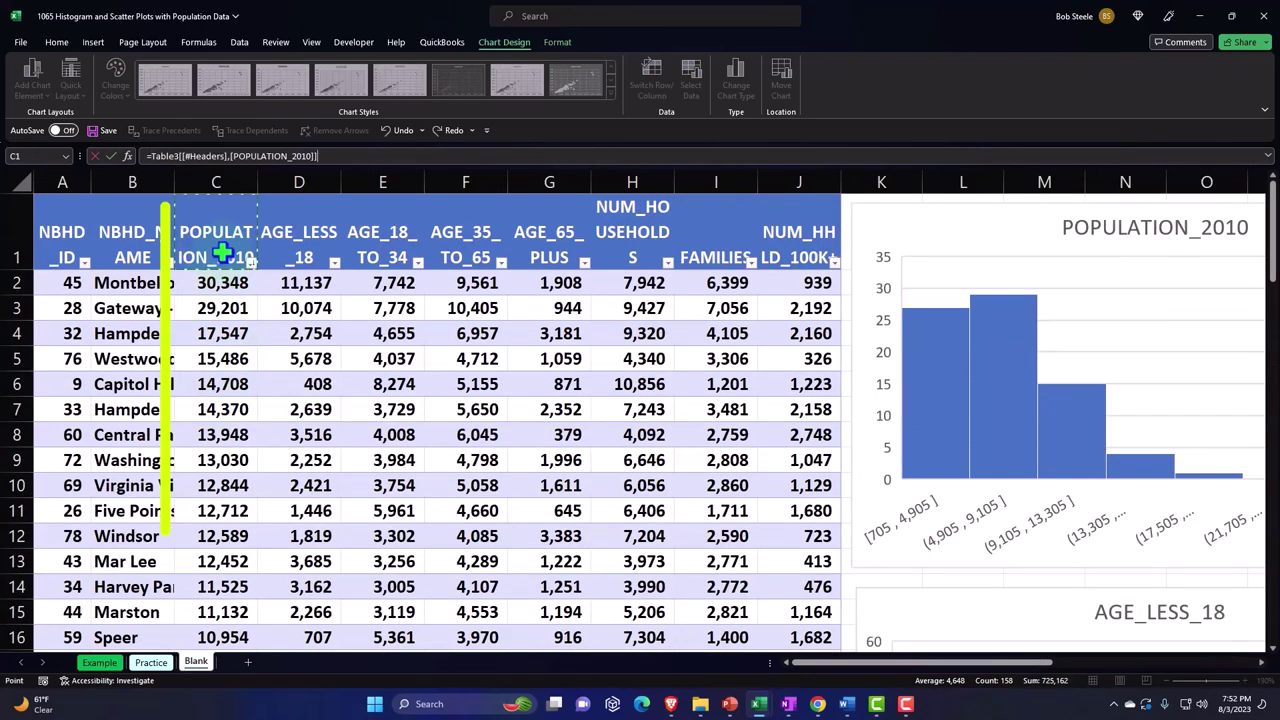
key("Return")
Link the vertical axis title of the FAMILIES scatter chart to the FAMILIES header in cell I1
left_click_drag(913, 665, 1113, 665)
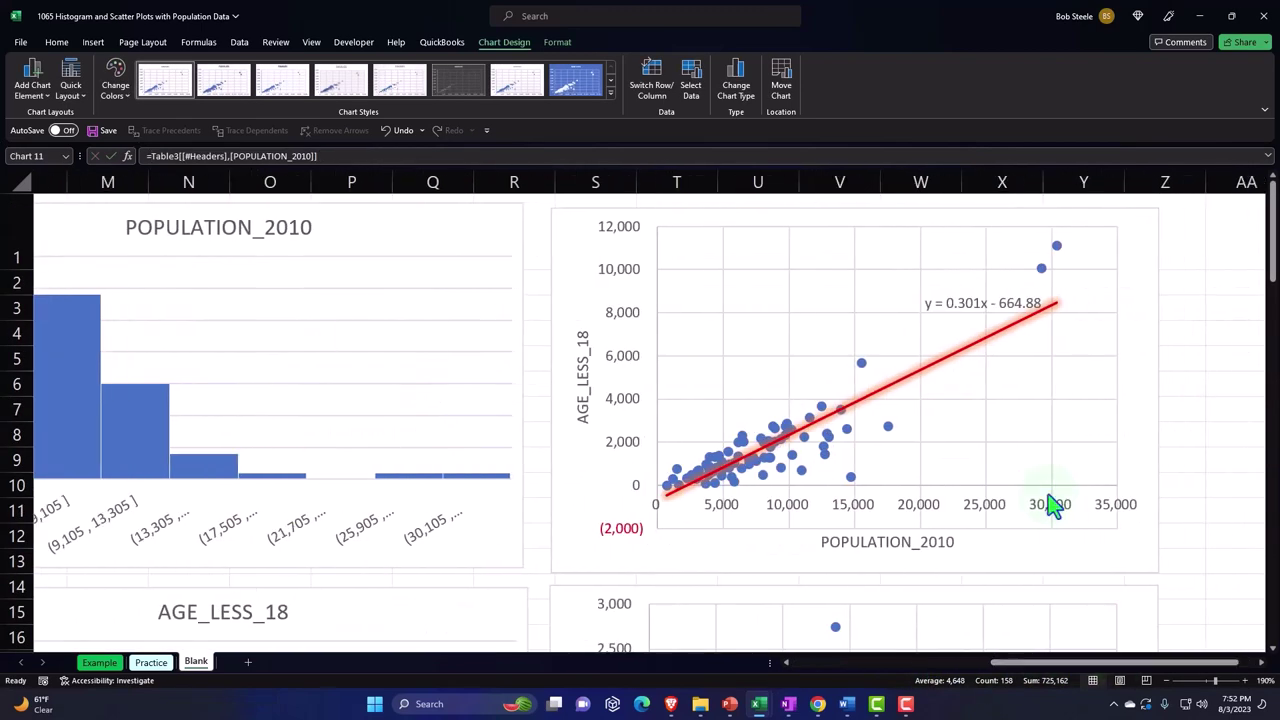
scroll(1031, 514, "down", 12)
scroll(1033, 522, "up", 3)
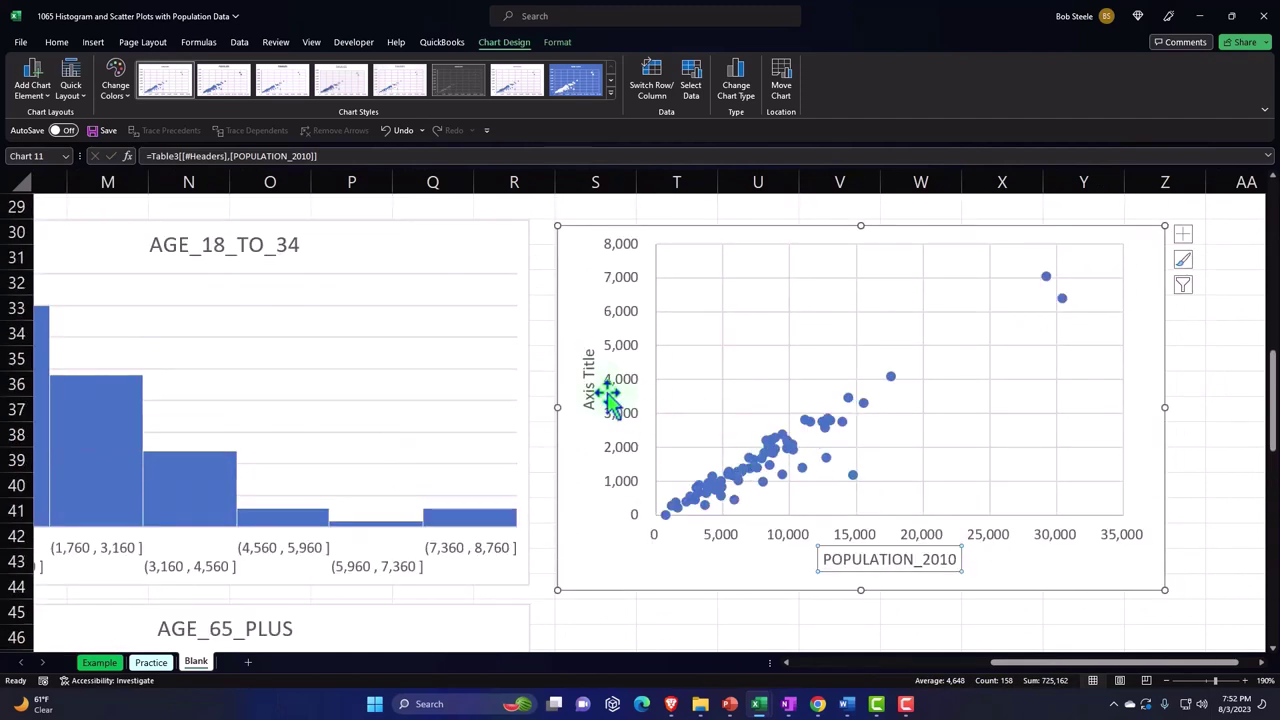
left_click(586, 378)
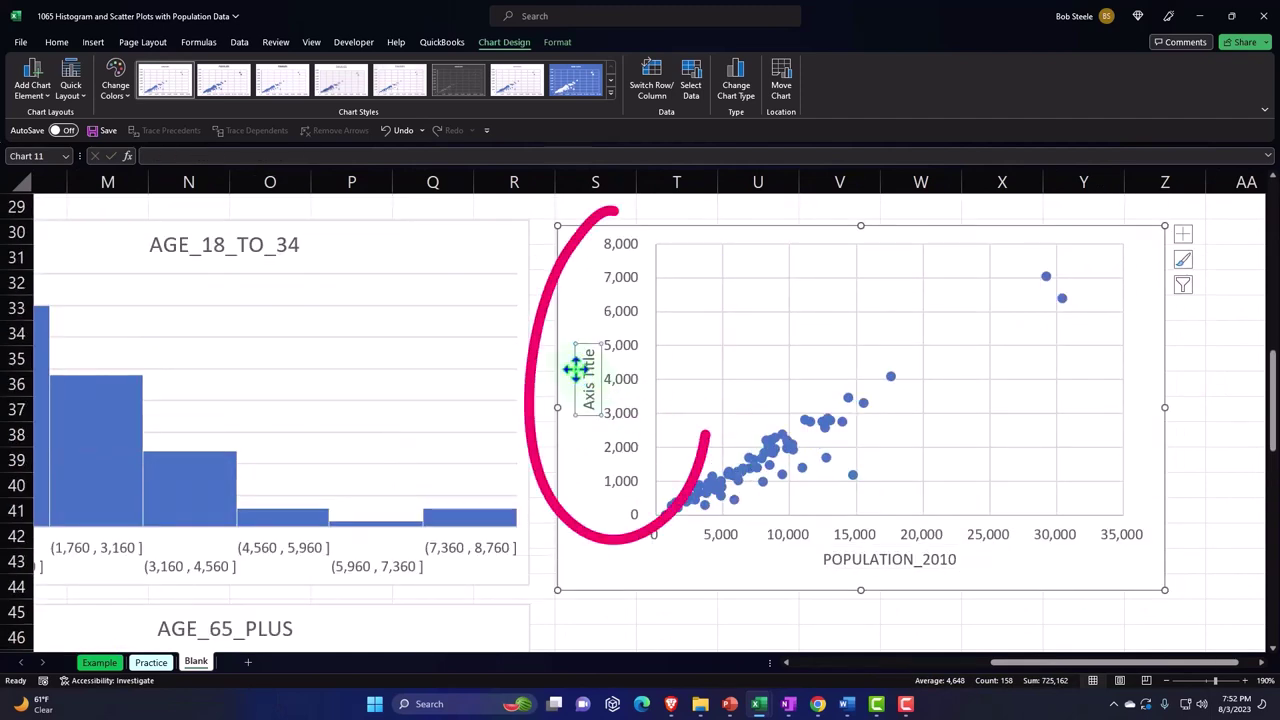
type("=")
scroll(451, 500, "left", 6)
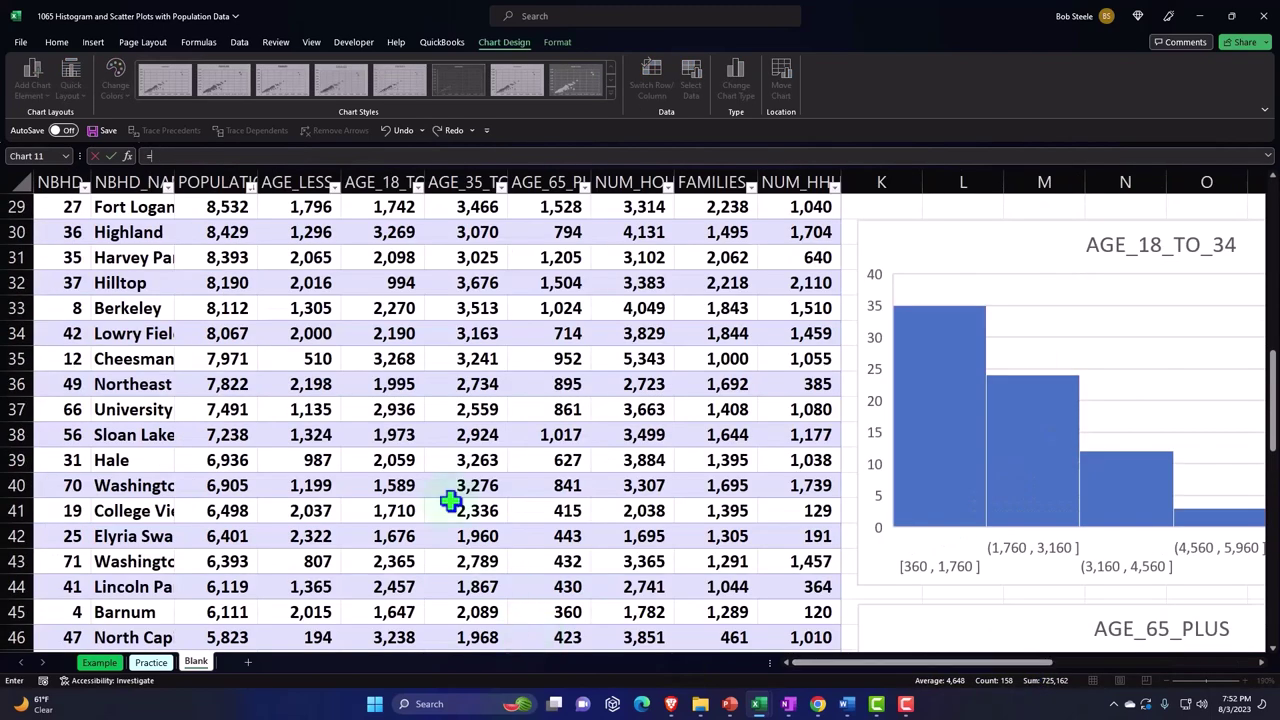
scroll(451, 500, "up", 9)
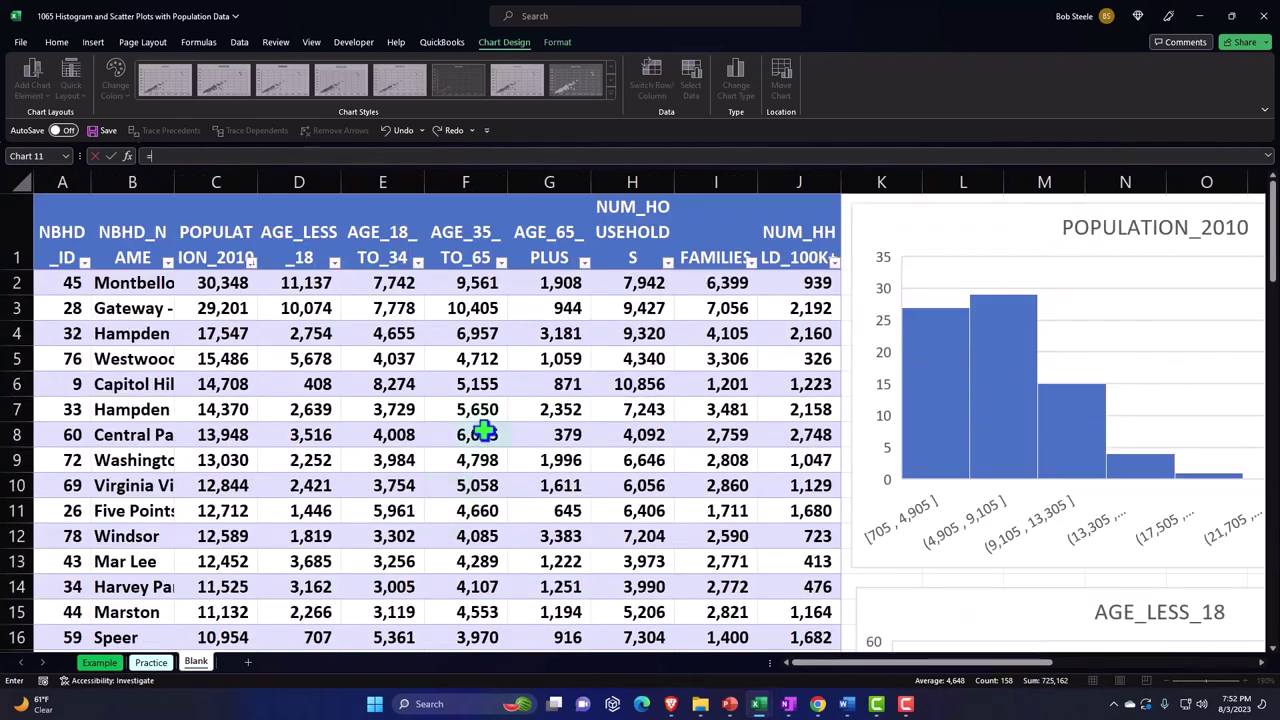
left_click(705, 257)
key("Return")
Add a linear trendline to the FAMILIES scatter chart and display its equation on the chart
left_click_drag(1003, 674, 1200, 680)
scroll(1100, 530, "down", 2)
scroll(1100, 528, "down", 9)
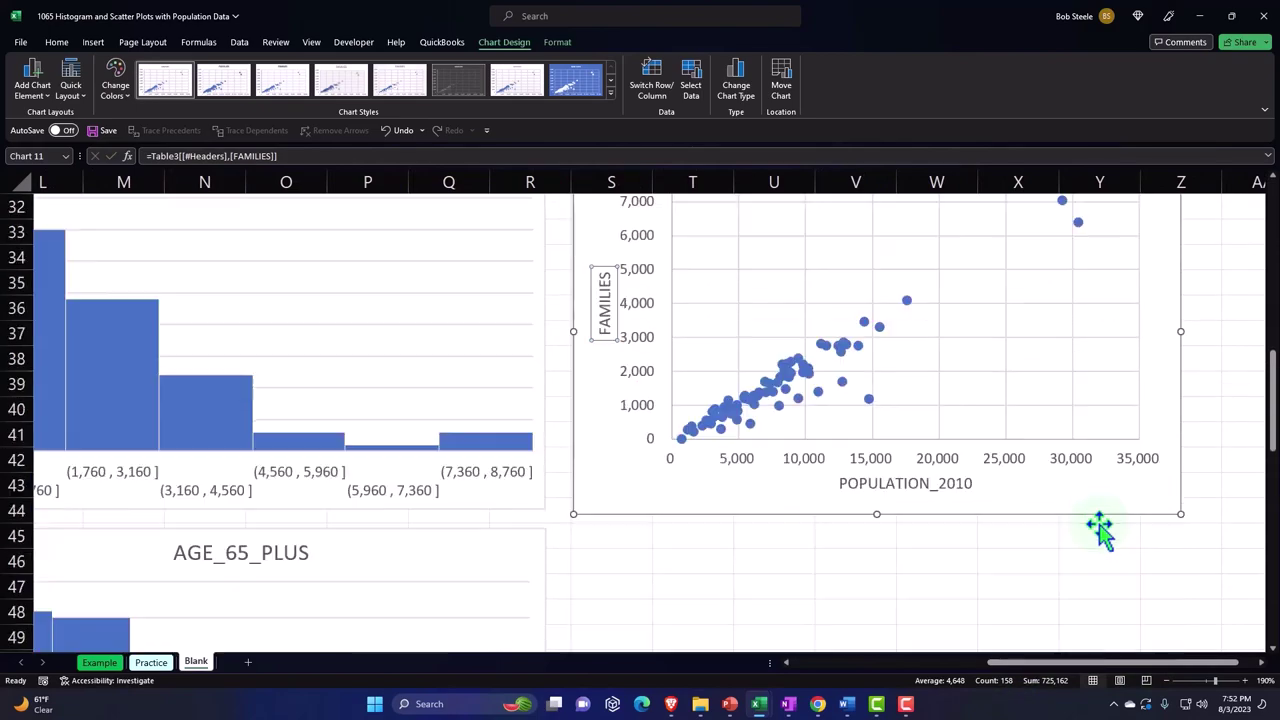
scroll(1100, 528, "up", 1)
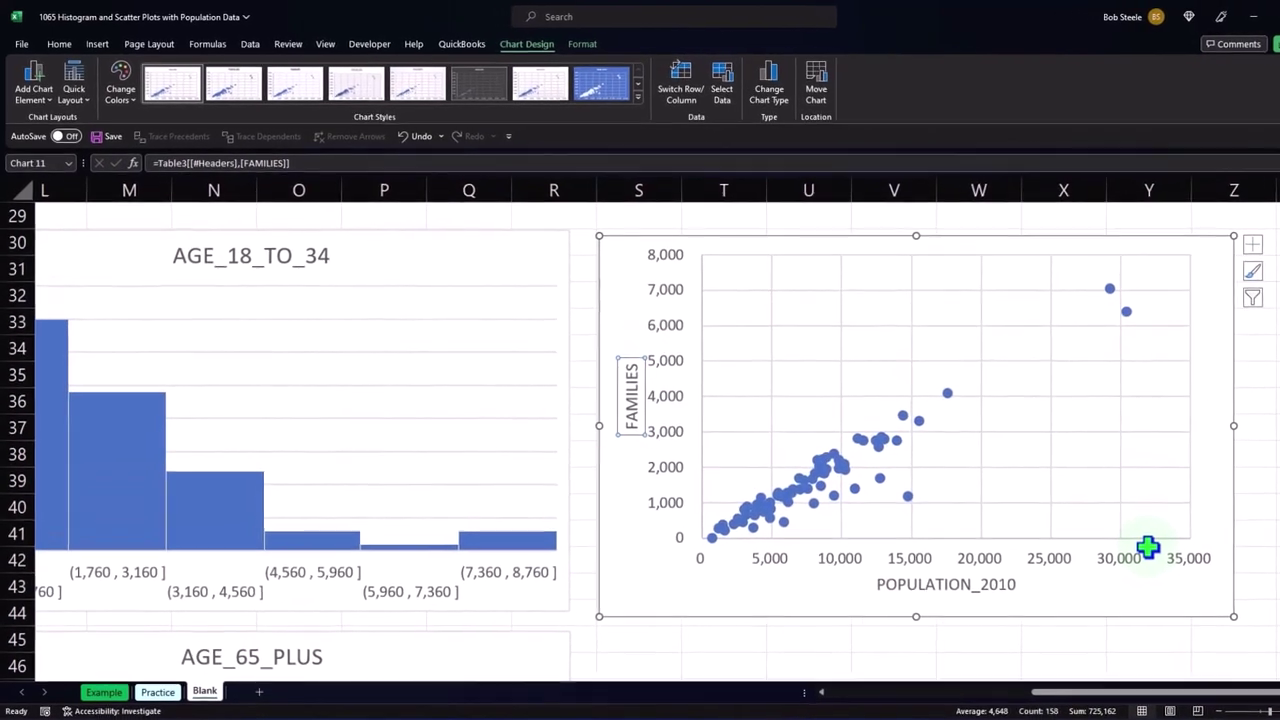
left_click(857, 472)
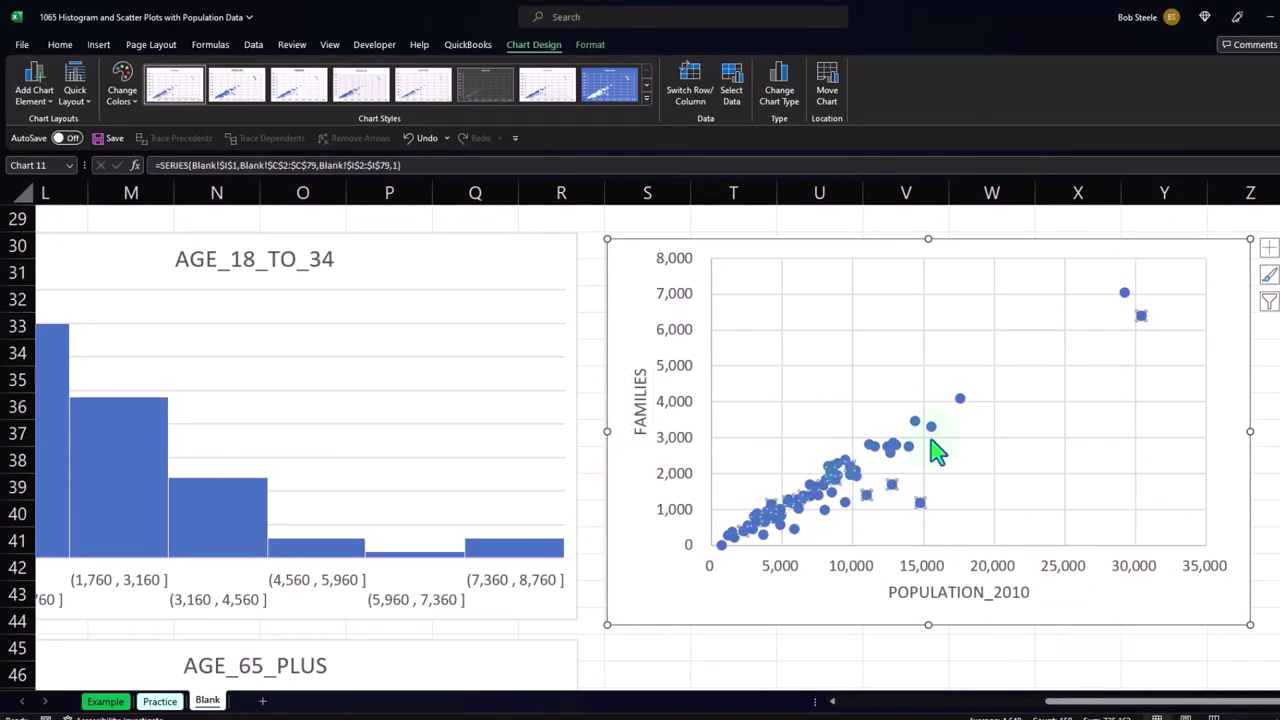
left_click(1268, 247)
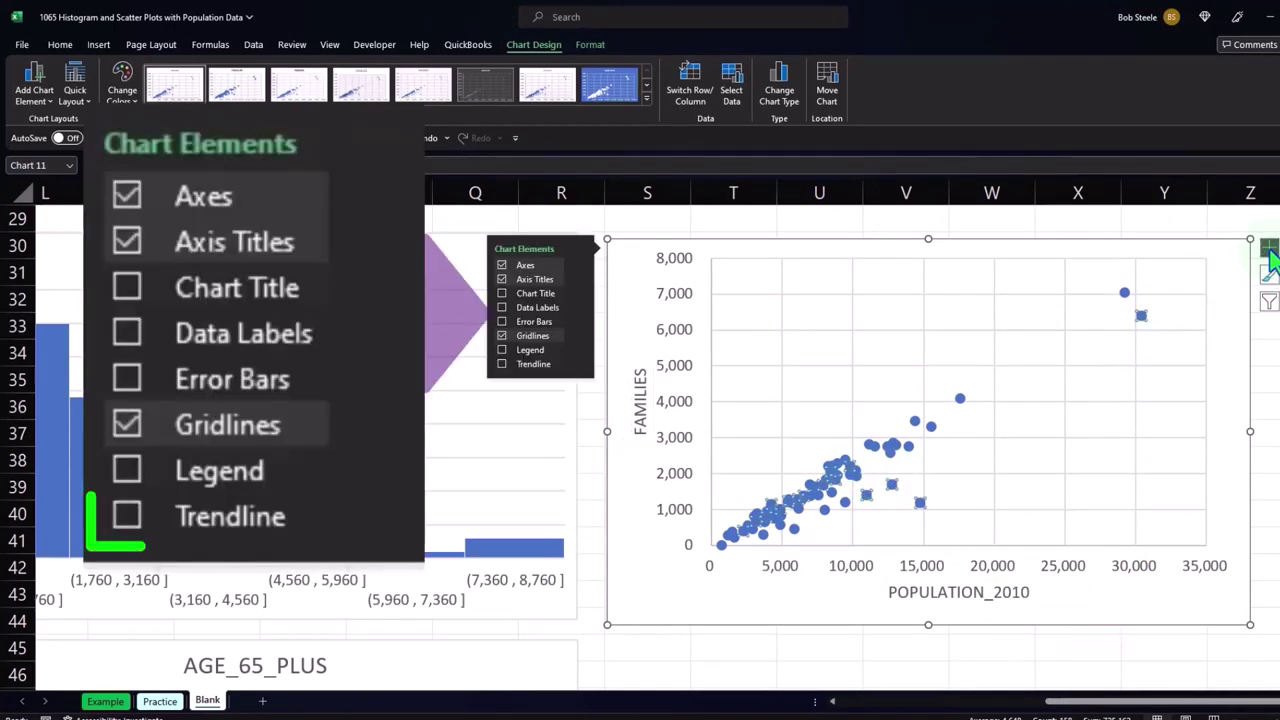
left_click(534, 363)
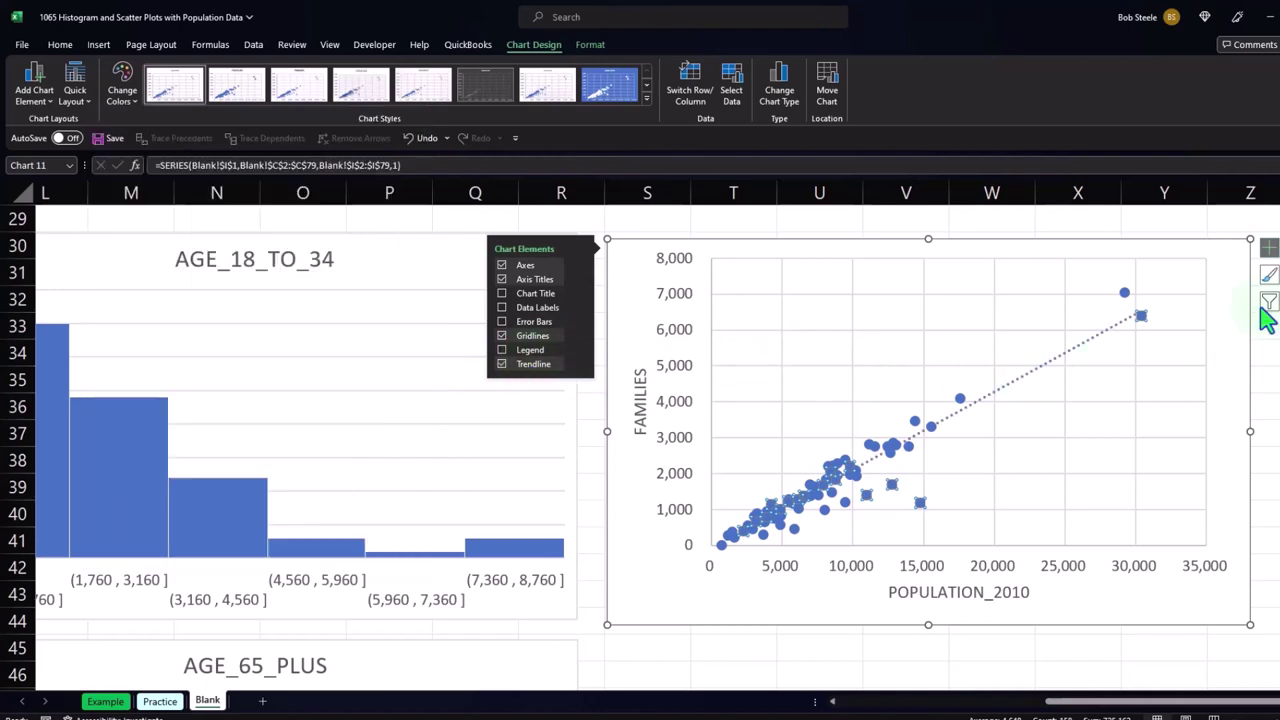
left_click(537, 372)
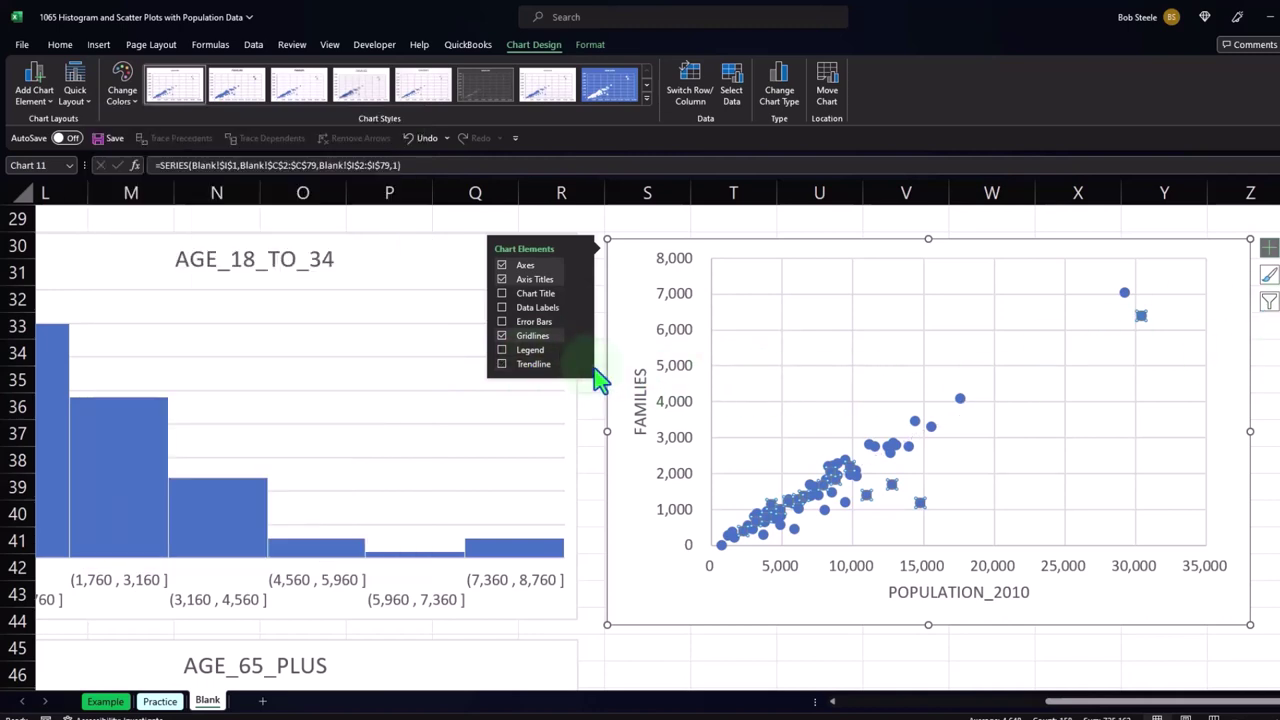
left_click(580, 364)
left_click(633, 435)
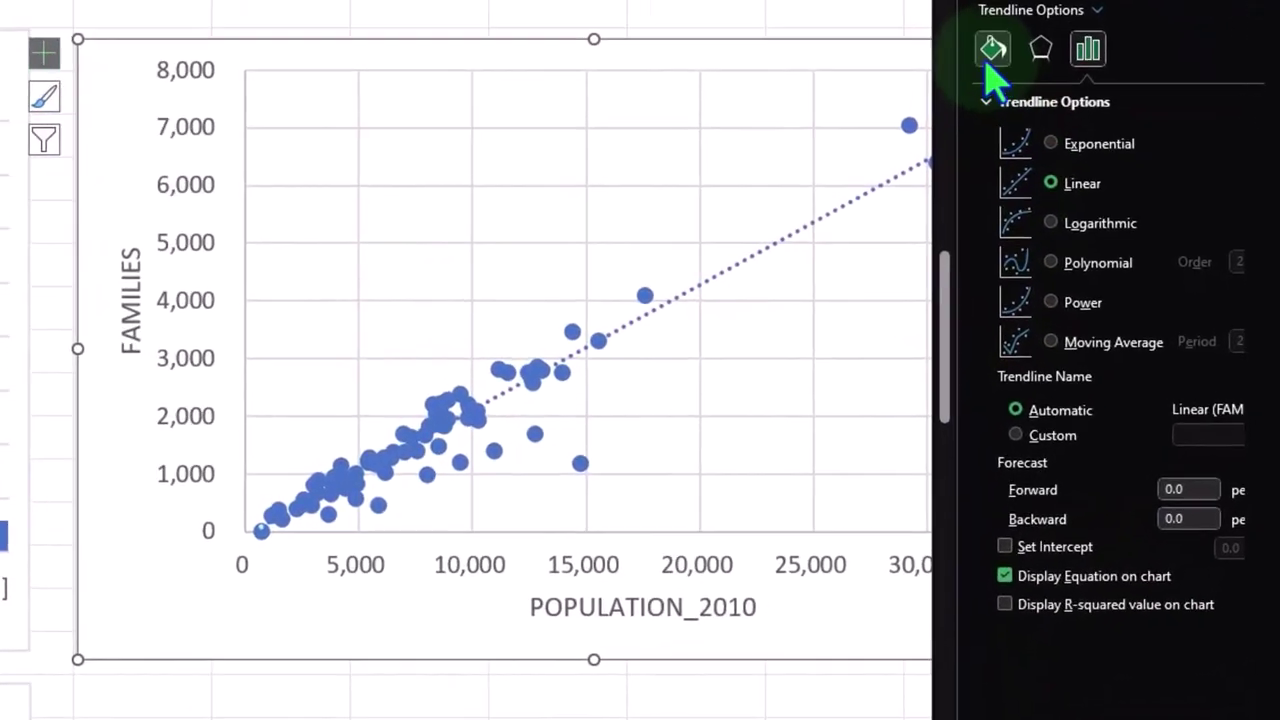
Format the FAMILIES chart's trendline as a solid, undashed line in standard red
left_click(989, 58)
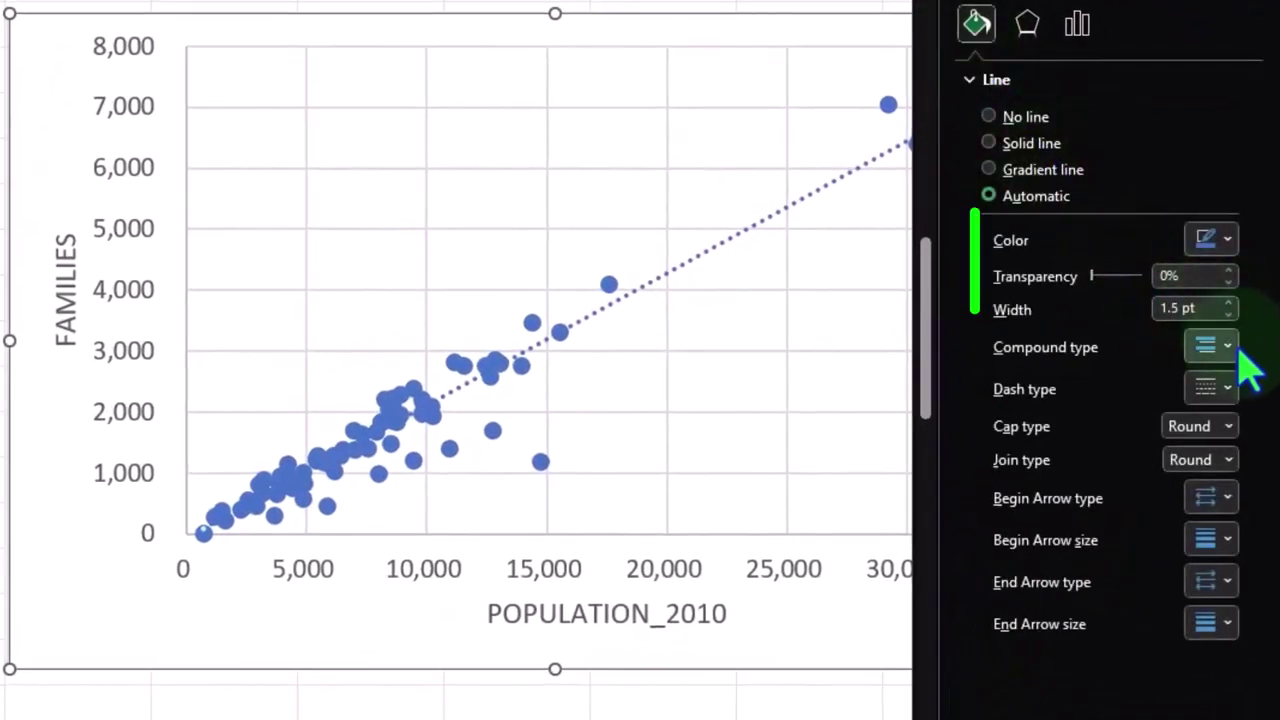
left_click(1244, 348)
left_click(1240, 395)
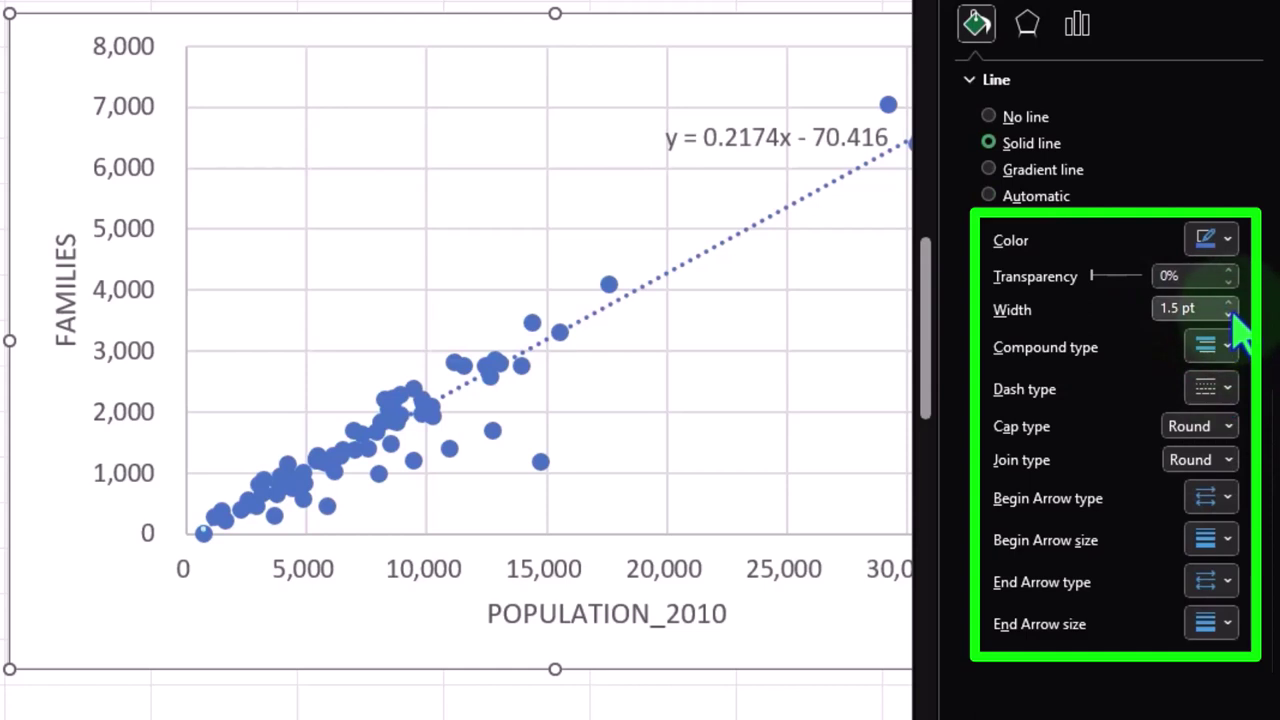
left_click(1237, 390)
left_click(1238, 437)
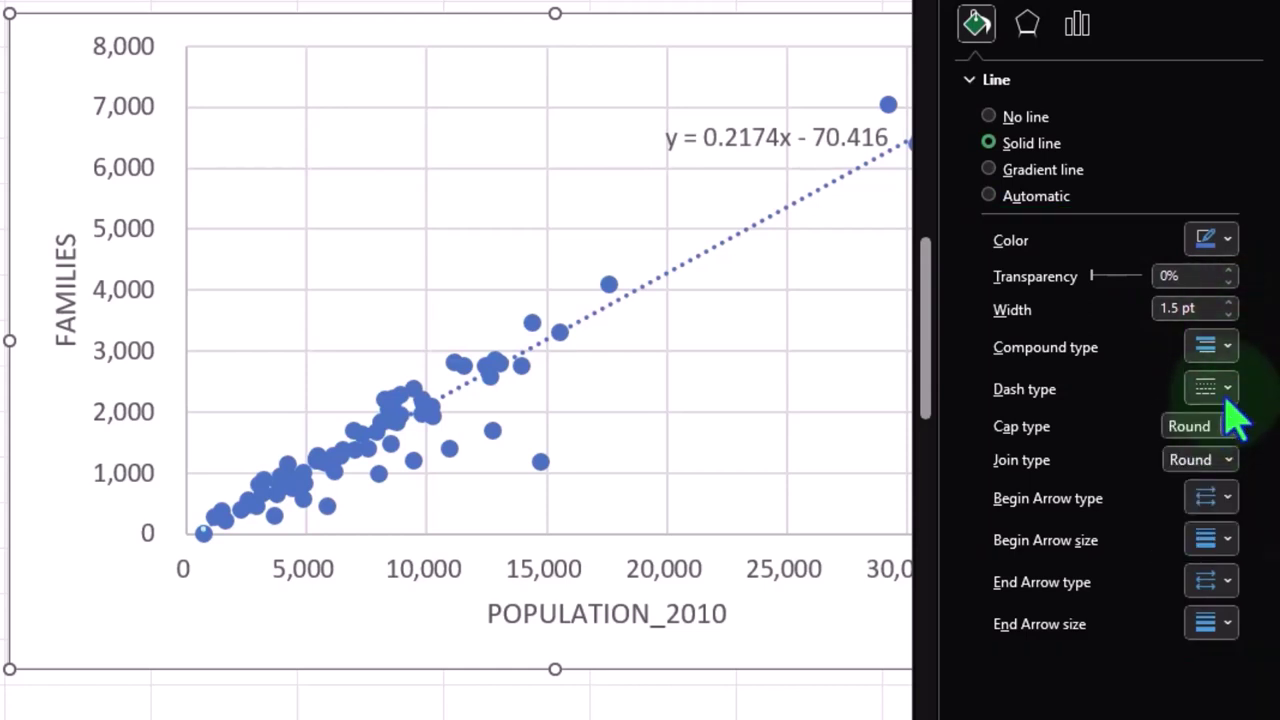
left_click(1221, 245)
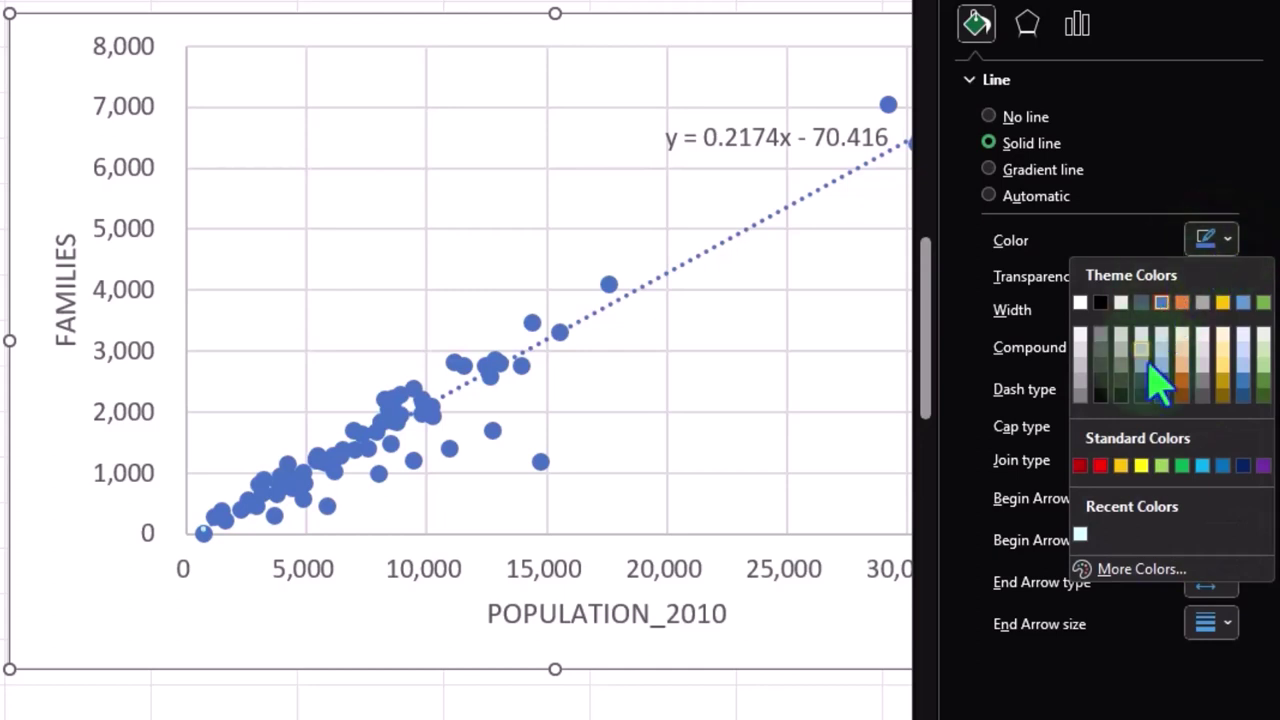
left_click(1100, 465)
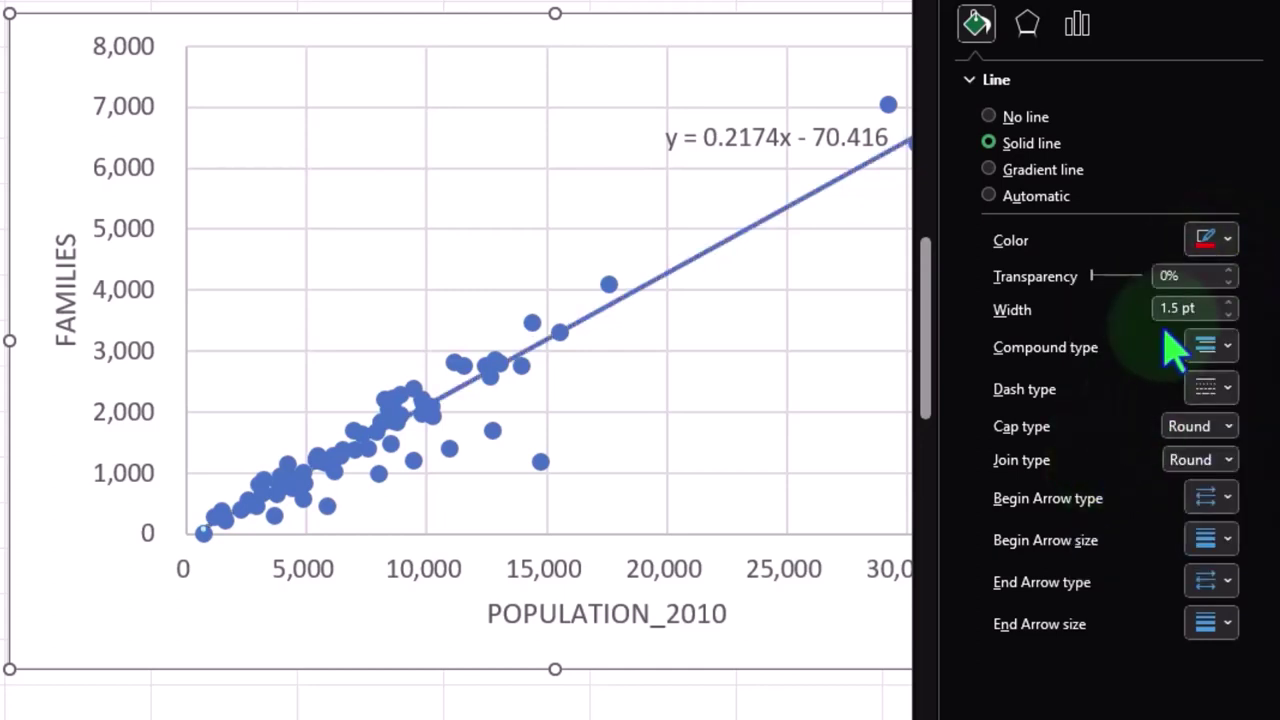
left_click(1216, 242)
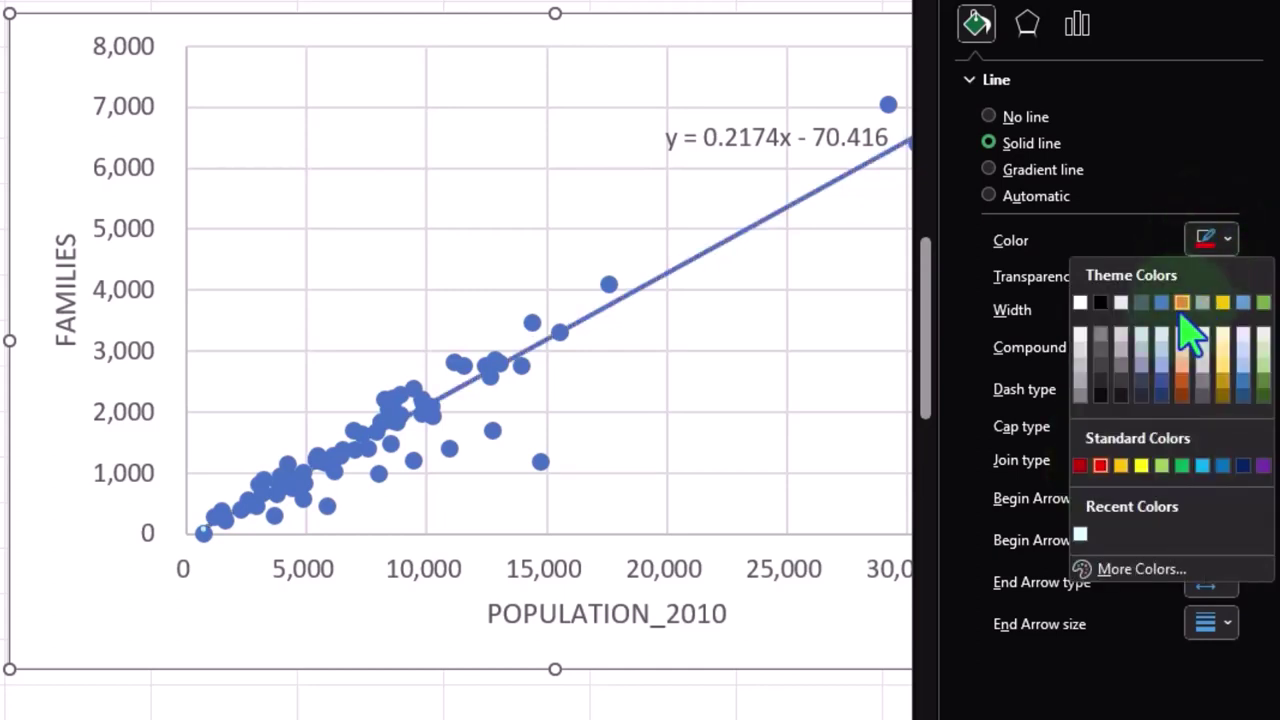
left_click(1103, 466)
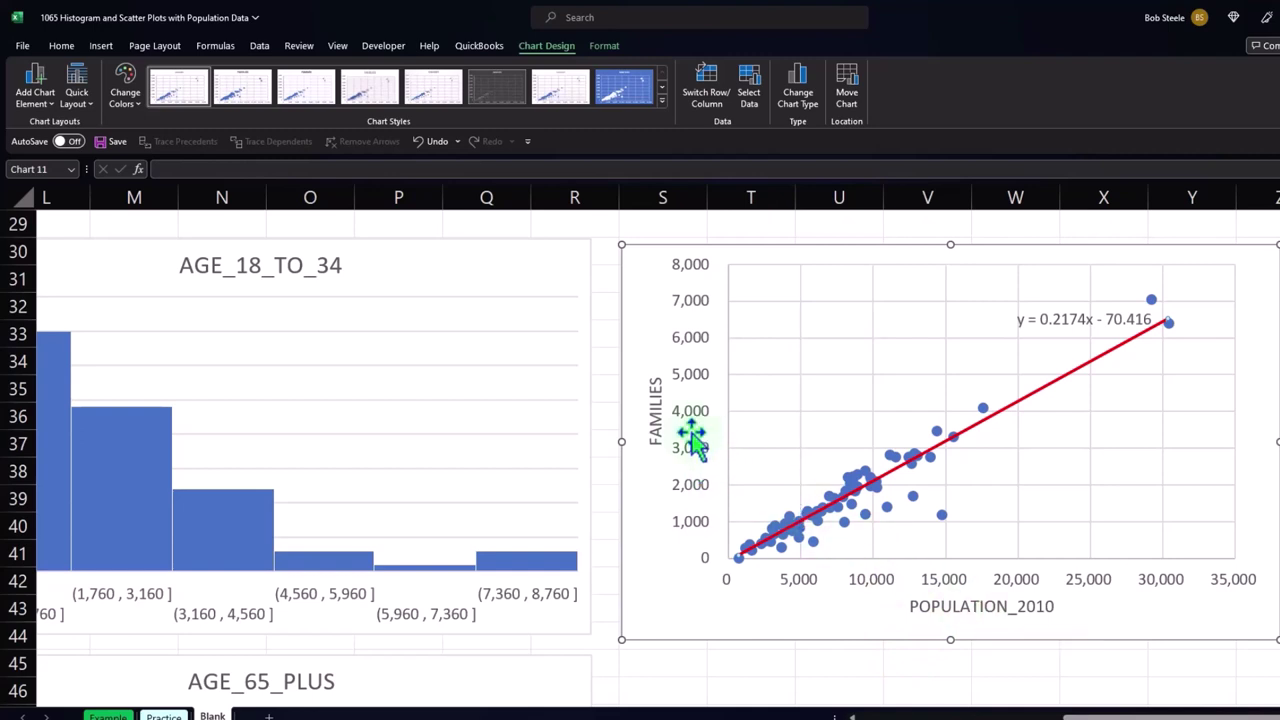
Select the POPULATION_2010 column from its header in C1 down to row 79
scroll(692, 440, "down", 1)
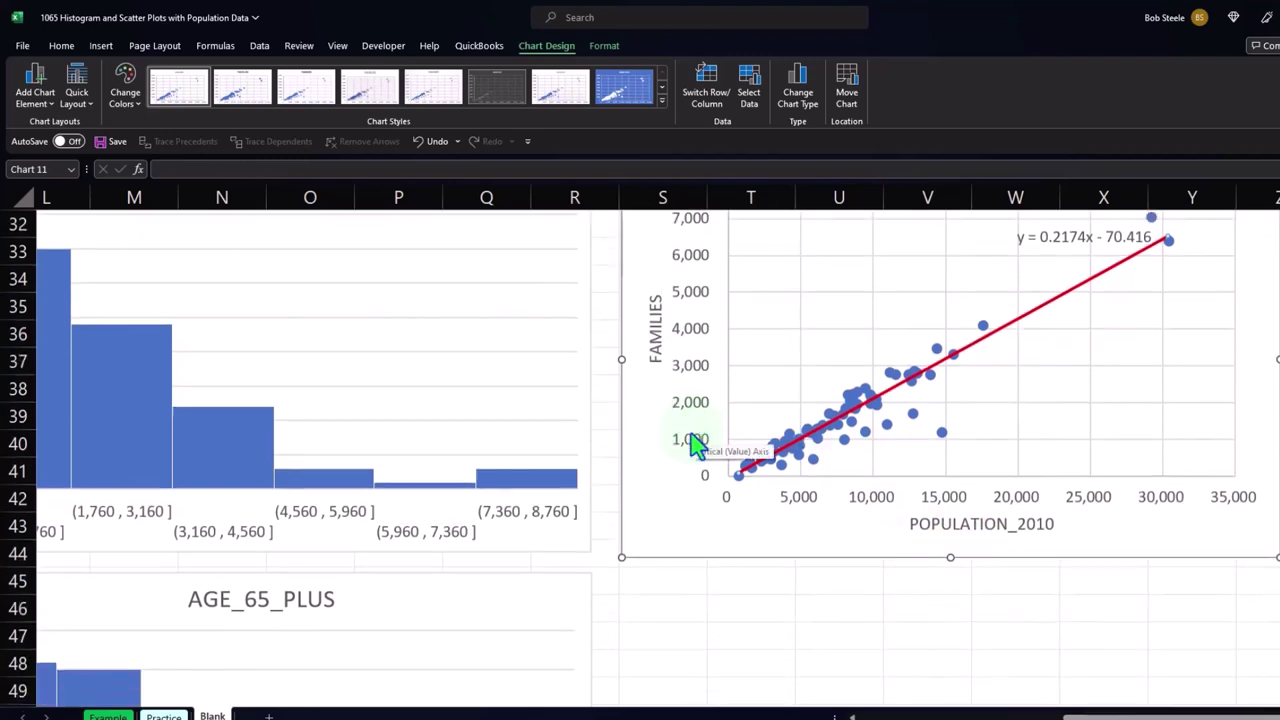
scroll(694, 443, "down", 1)
scroll(819, 514, "down", 2)
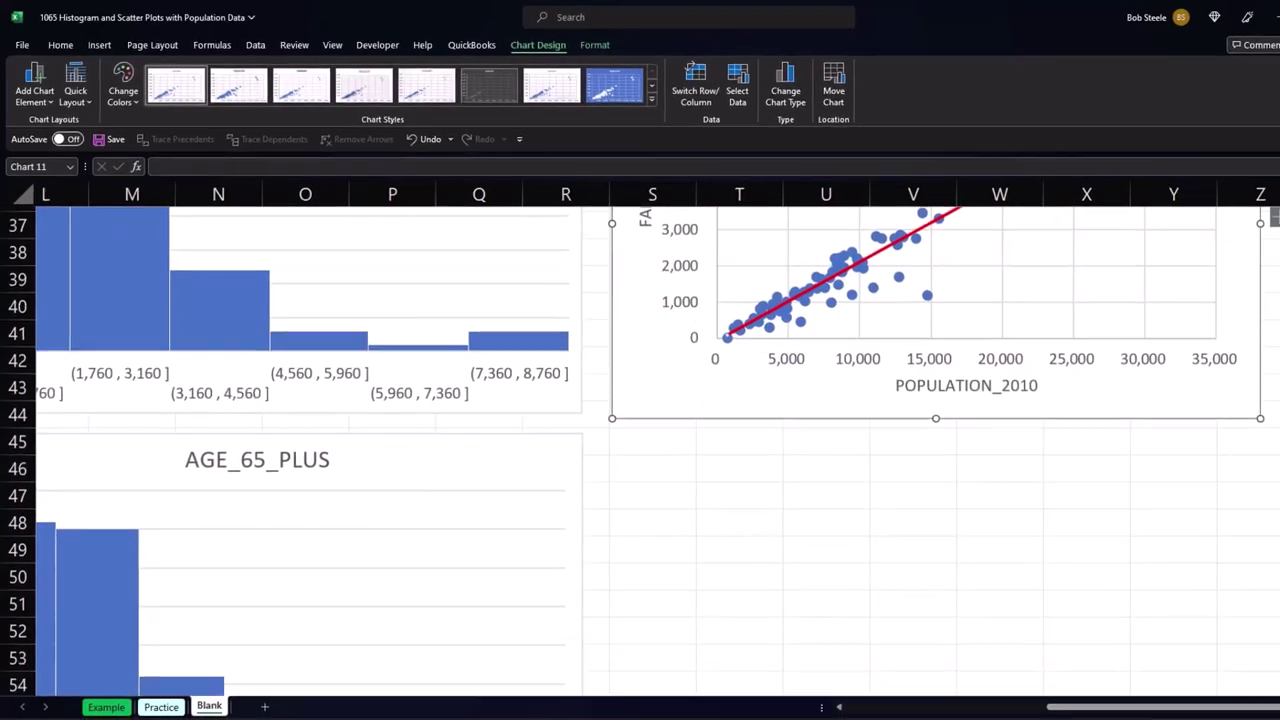
scroll(819, 514, "up", 2)
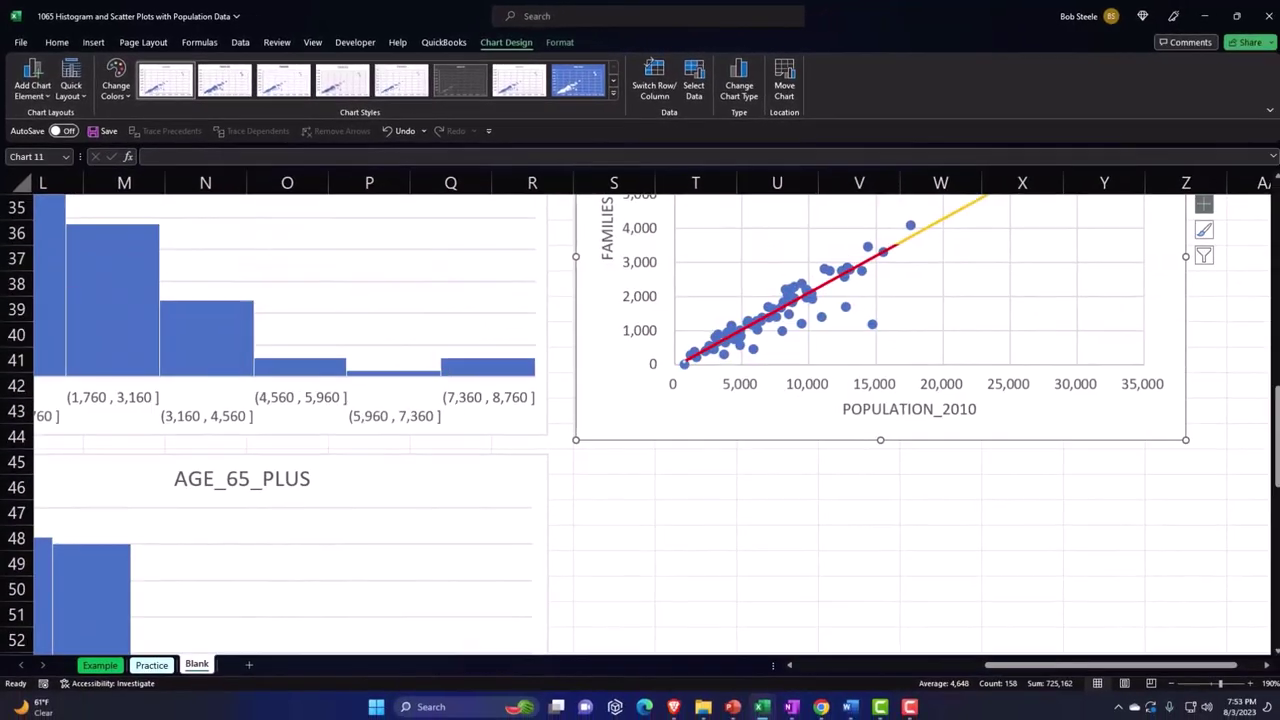
scroll(1157, 671, "left", 4)
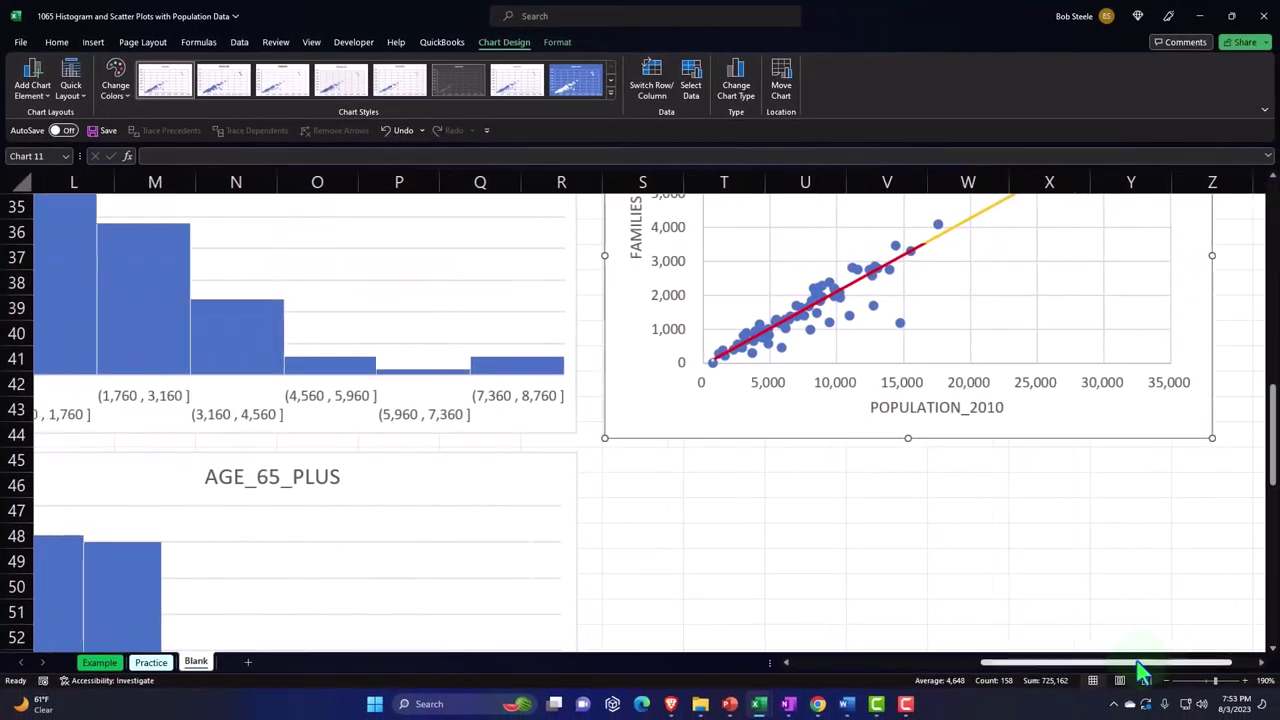
scroll(363, 510, "up", 4)
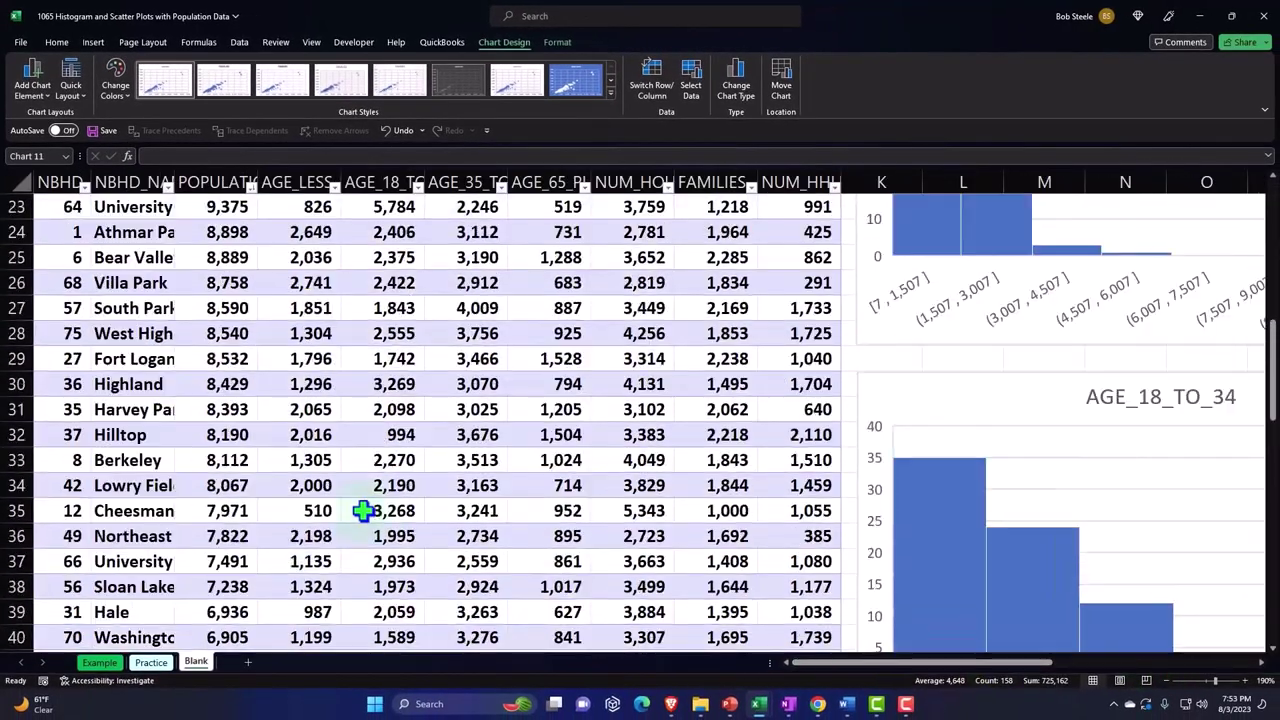
scroll(363, 510, "up", 7)
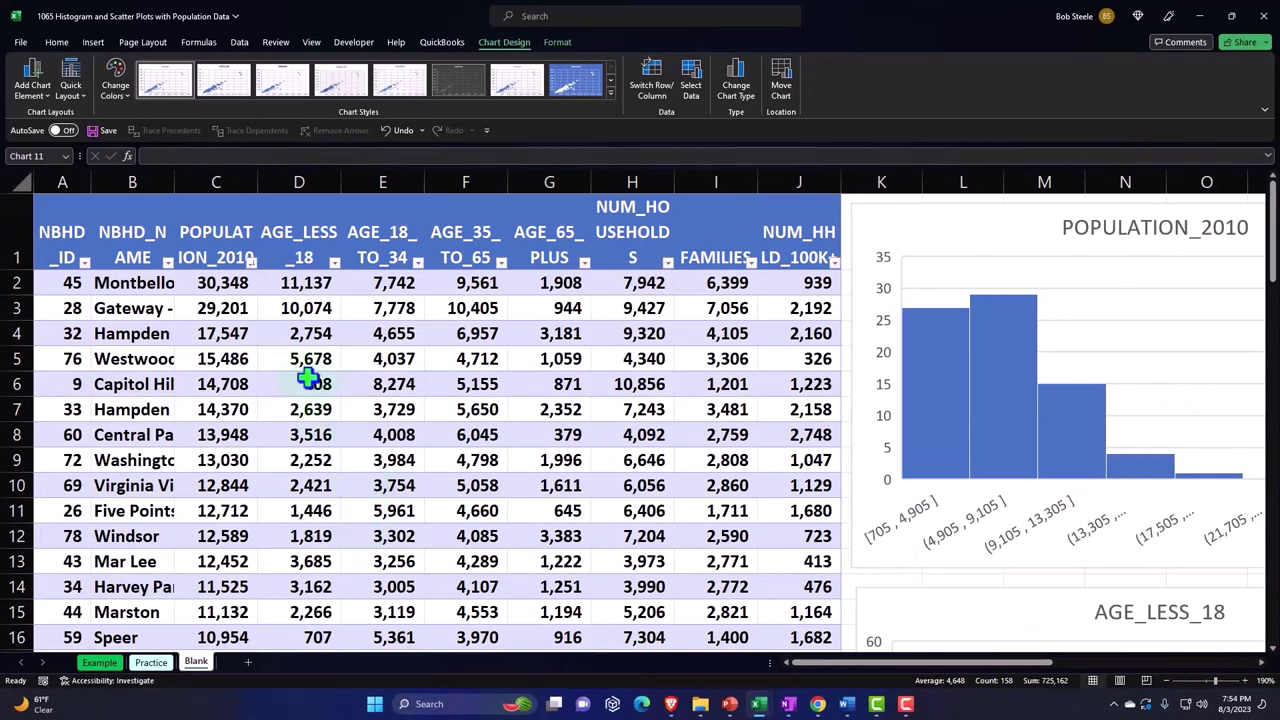
left_click(210, 253)
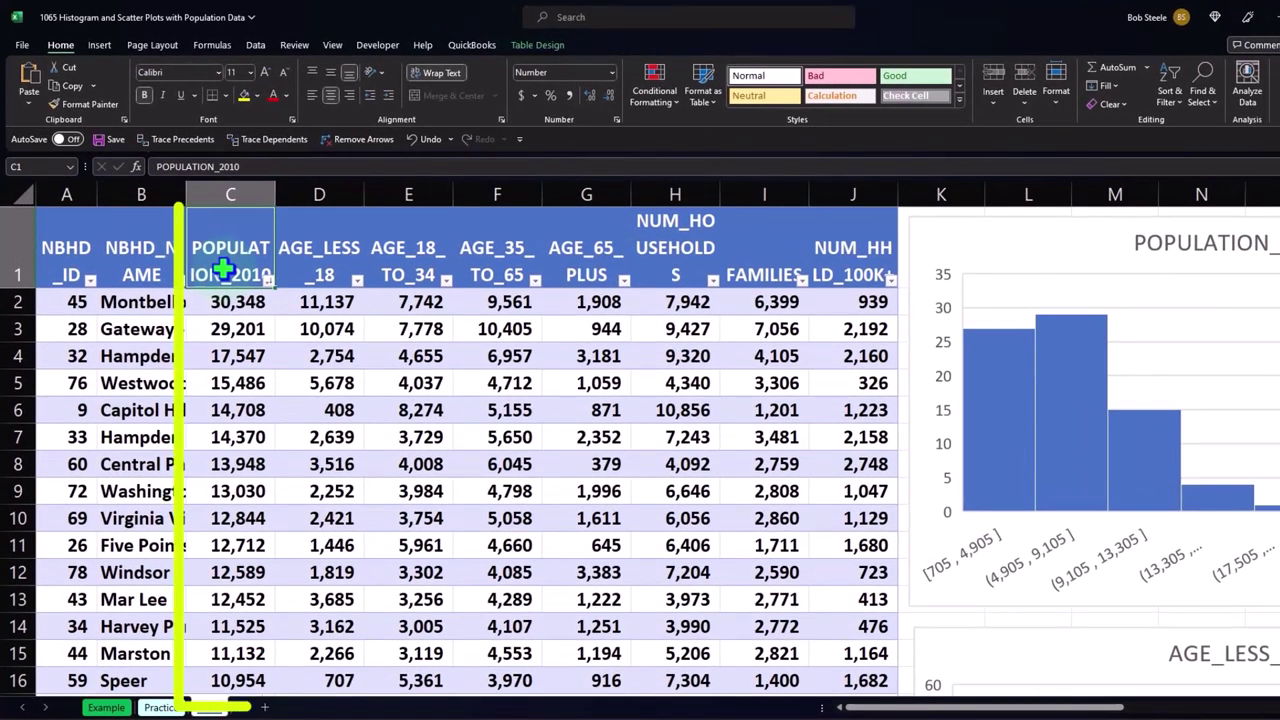
key("ctrl+shift+Down")
scroll(428, 388, "down", 1)
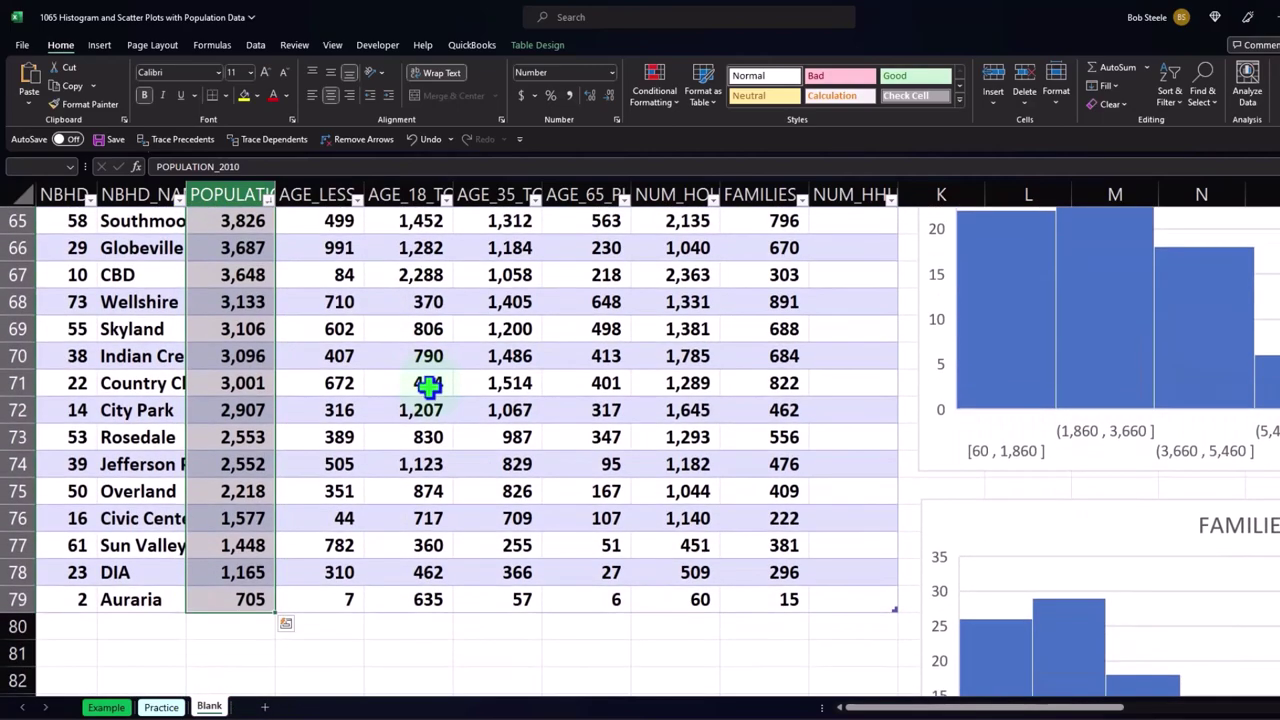
Extend the selection with the FAMILIES column, from the header in I1 through row 79
scroll(428, 388, "up", 20)
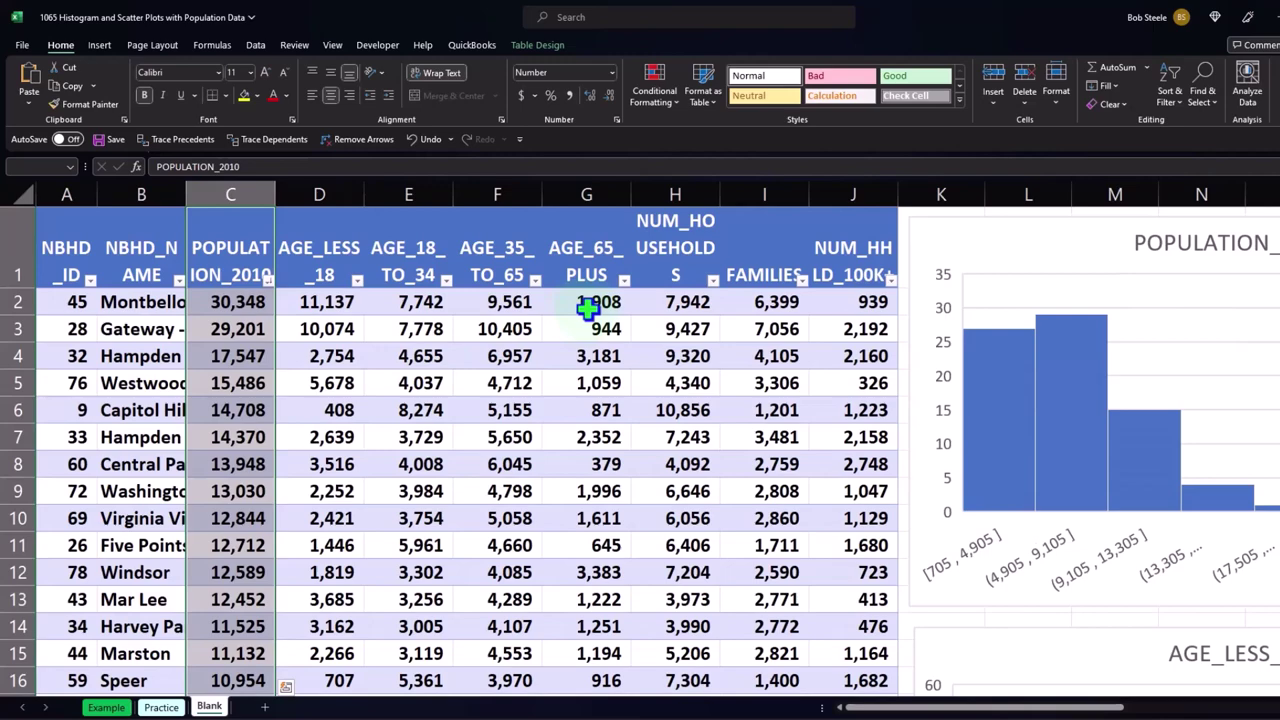
left_click(749, 270, "ctrl")
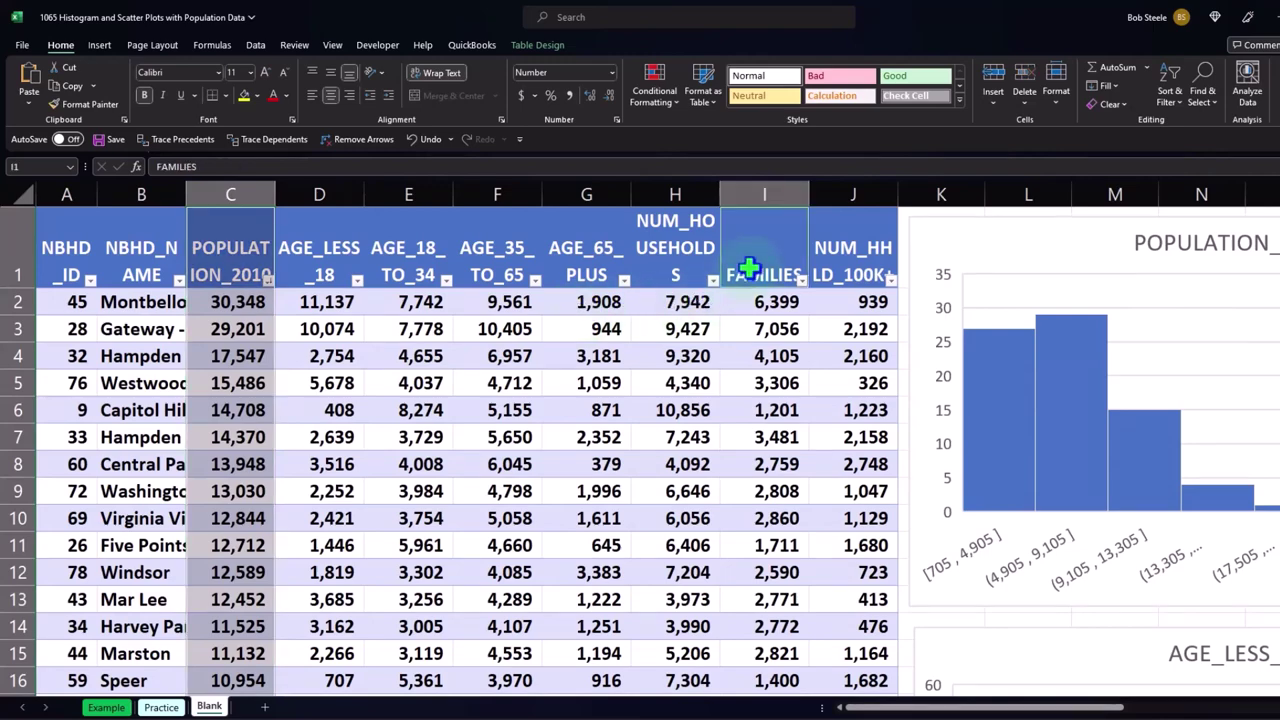
key("ctrl+shift+Down")
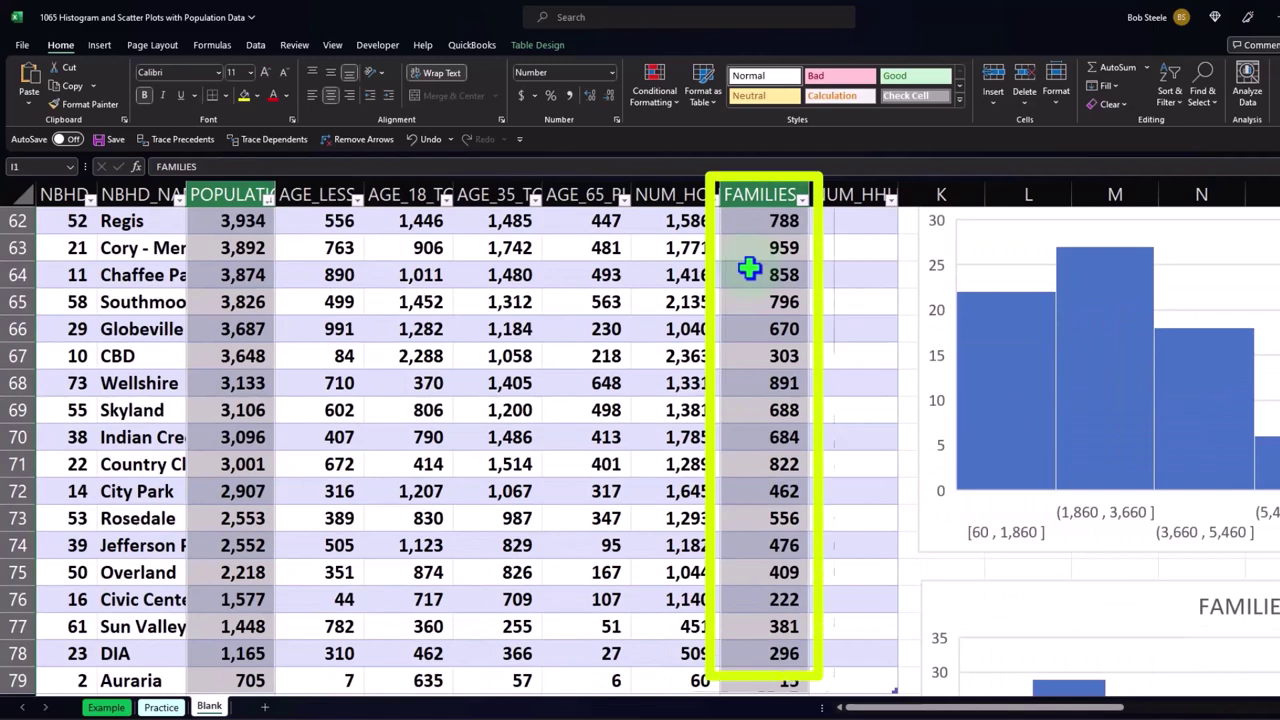
scroll(750, 276, "down", 2)
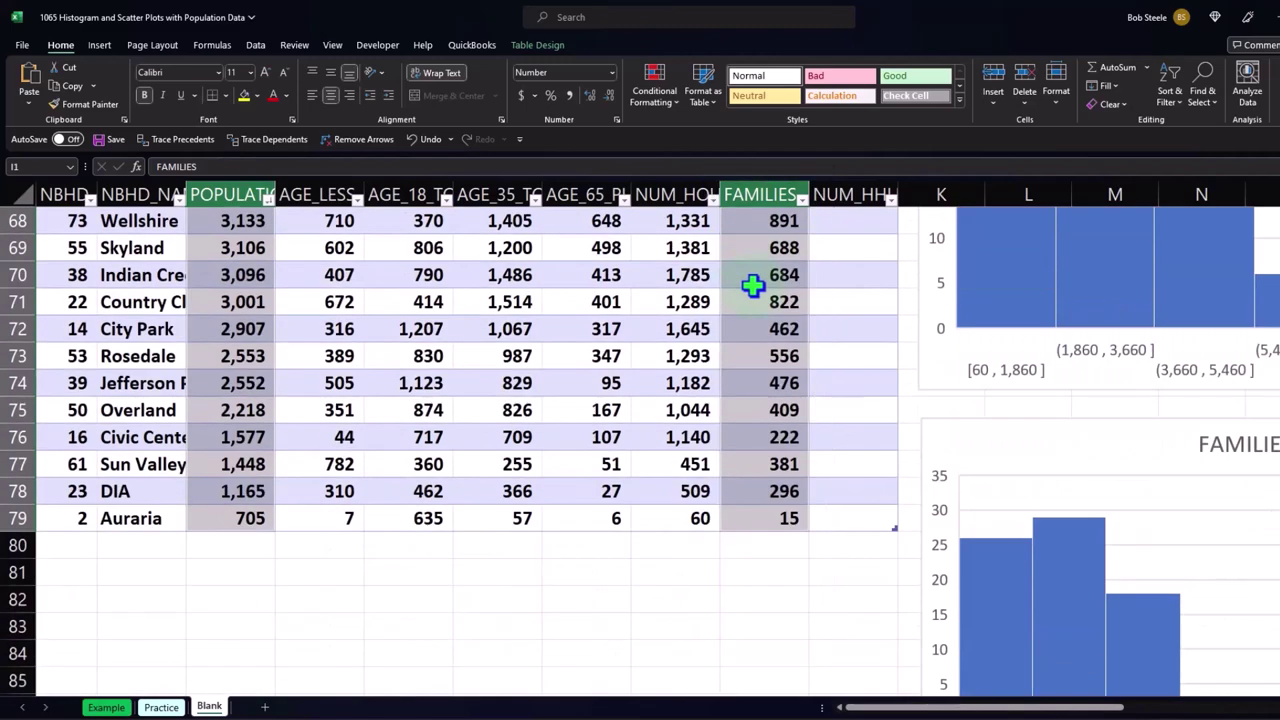
scroll(752, 285, "up", 20)
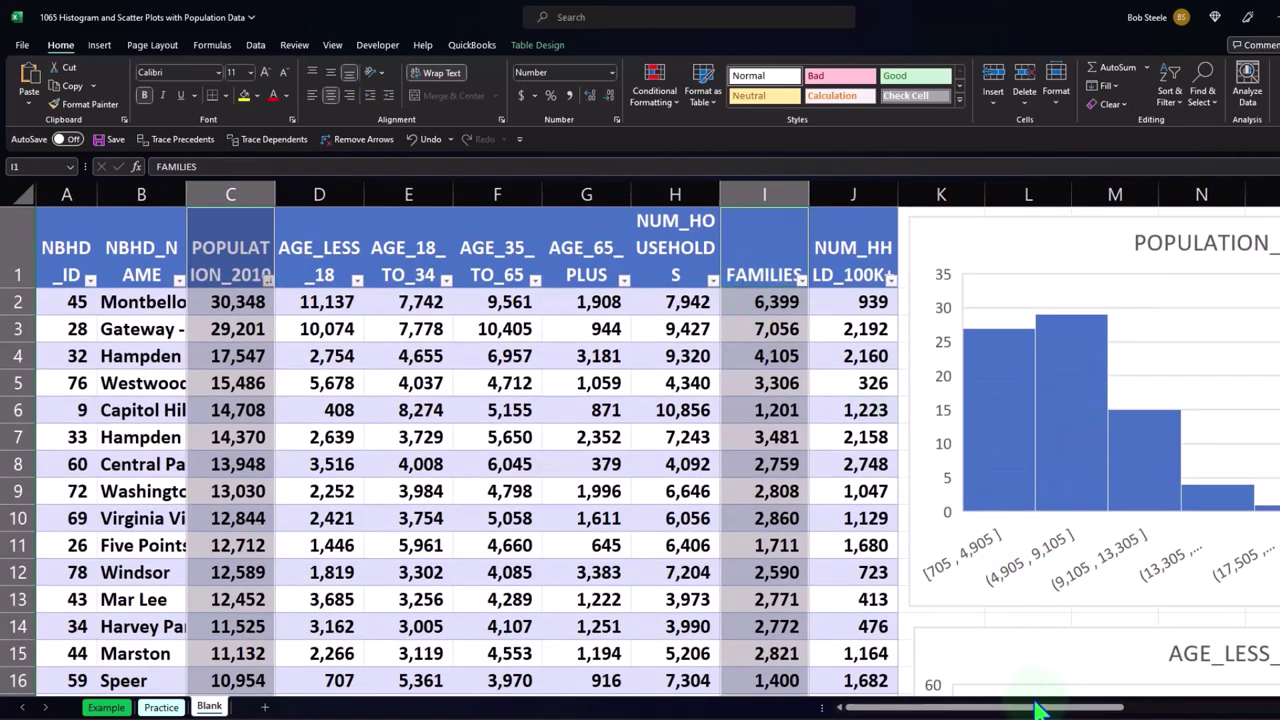
left_click_drag(1036, 710, 1264, 716)
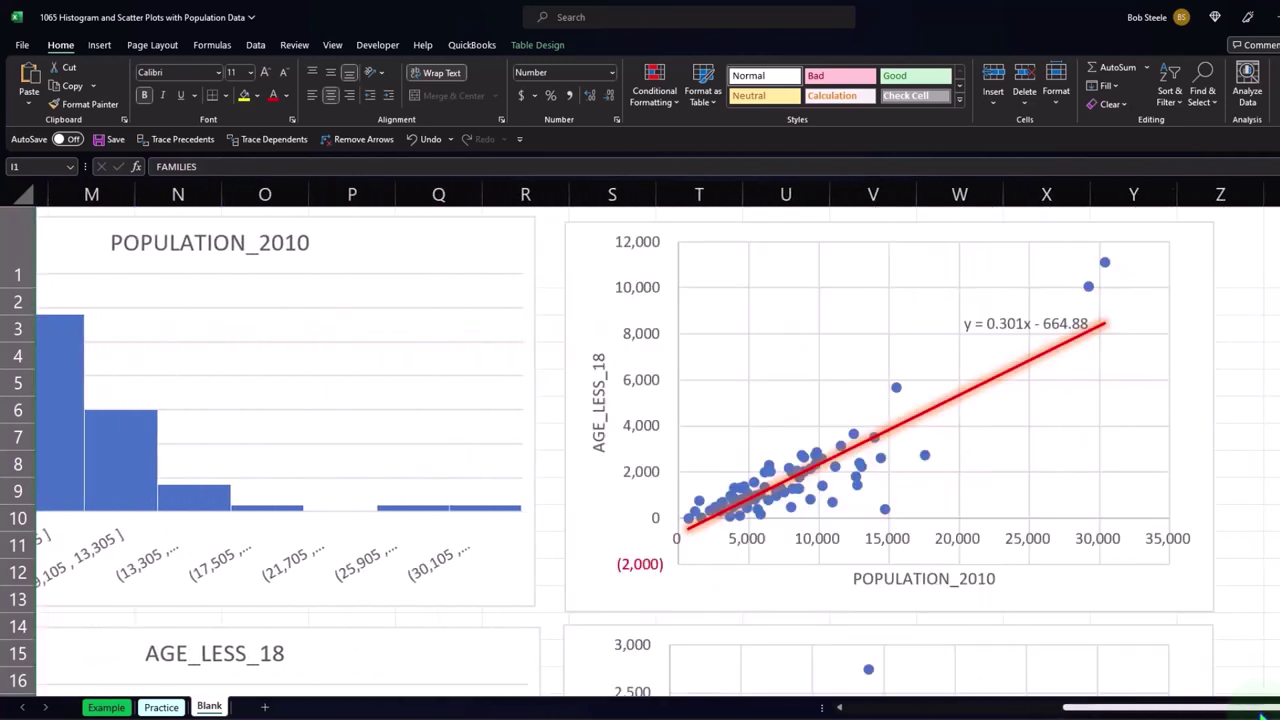
scroll(1199, 585, "down", 12)
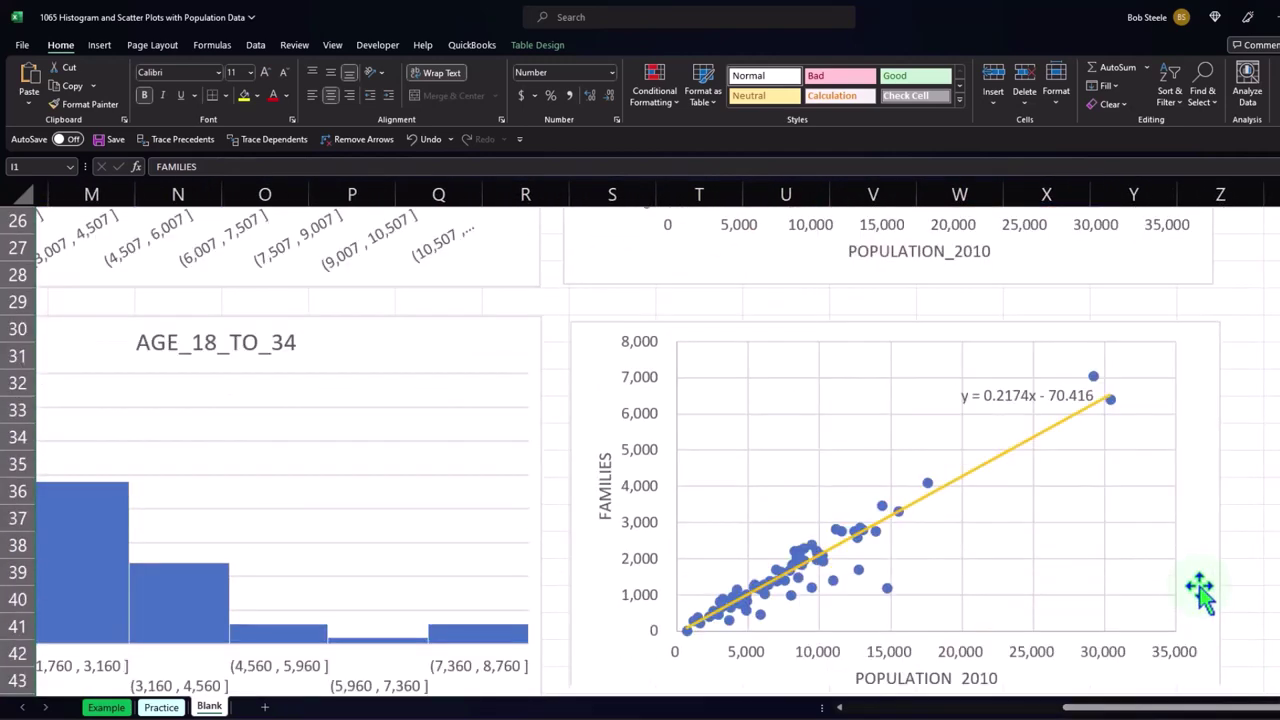
scroll(1199, 585, "down", 1)
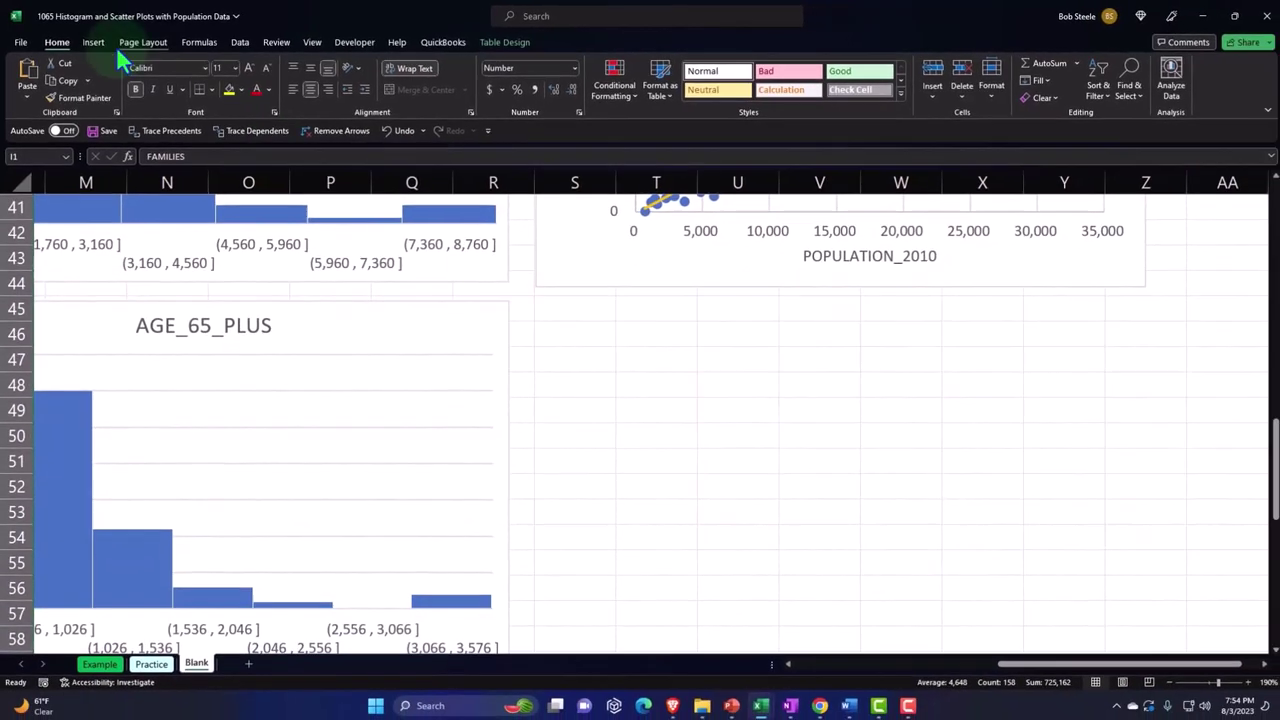
Insert a markers-only scatter chart of the selected columns below the existing FAMILIES scatter plot and remove its chart title
left_click(94, 42)
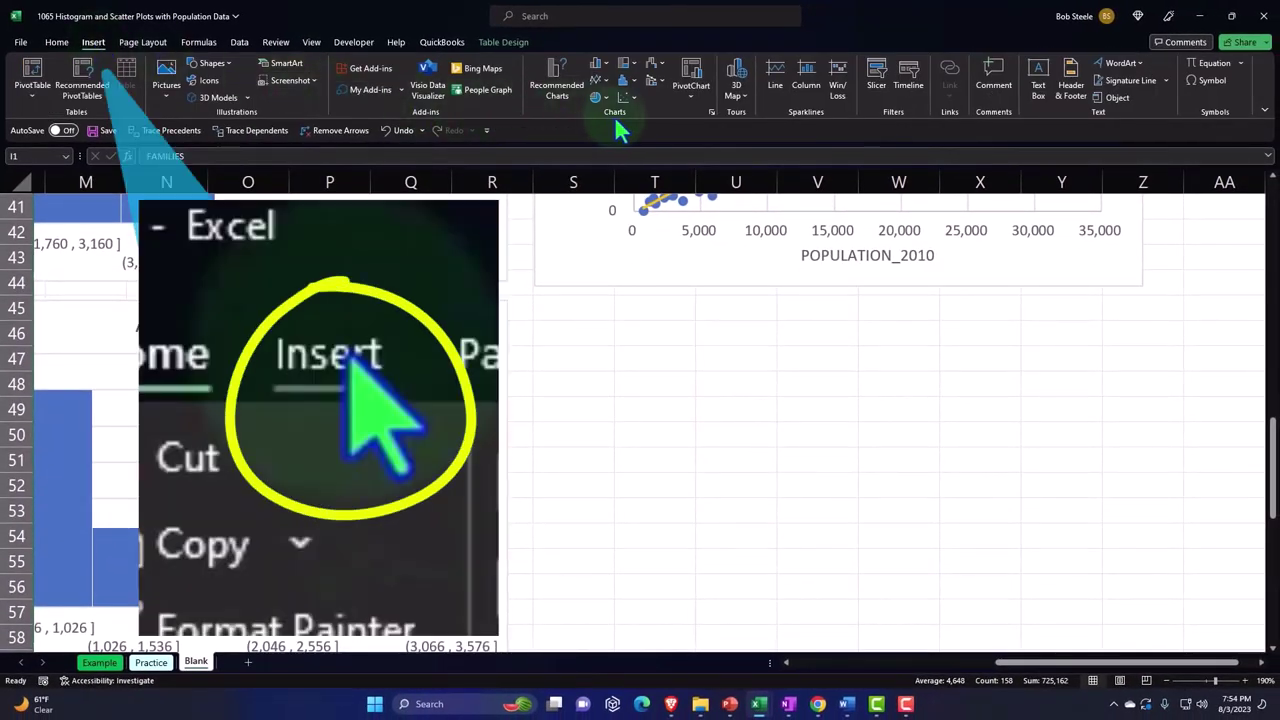
left_click(624, 97)
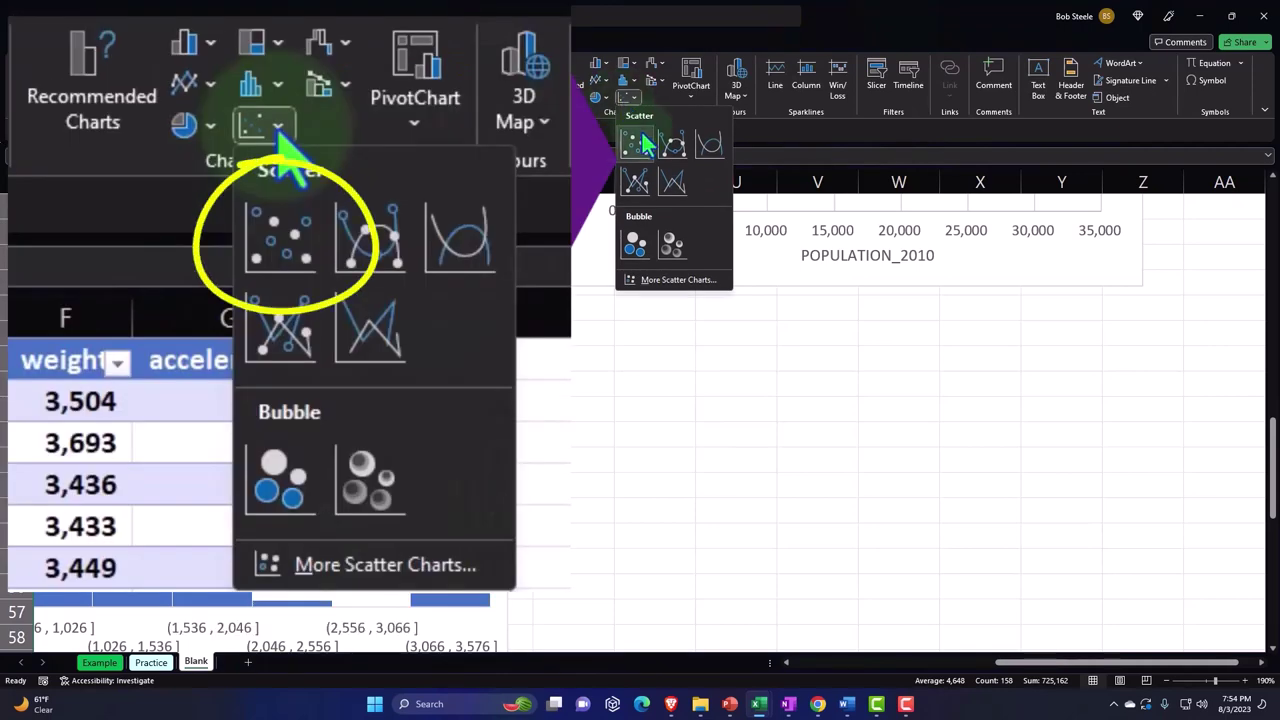
left_click(641, 143)
left_click_drag(400, 271, 588, 340)
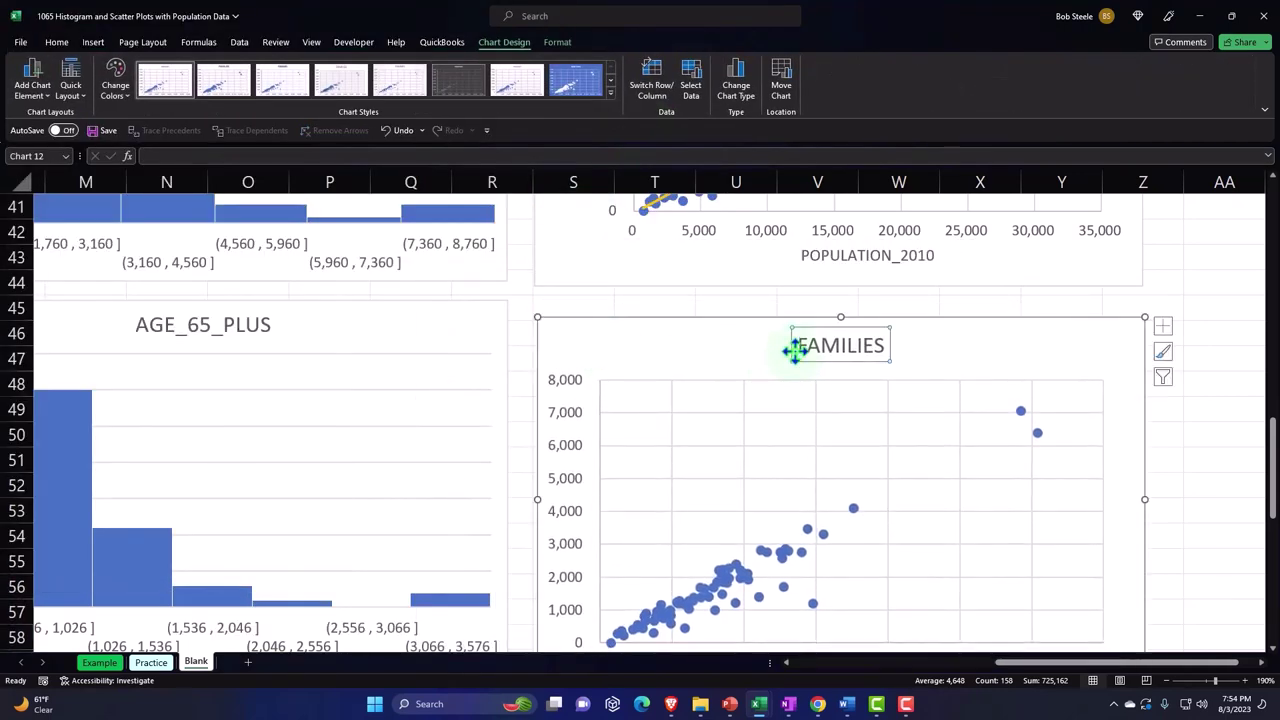
key("Delete")
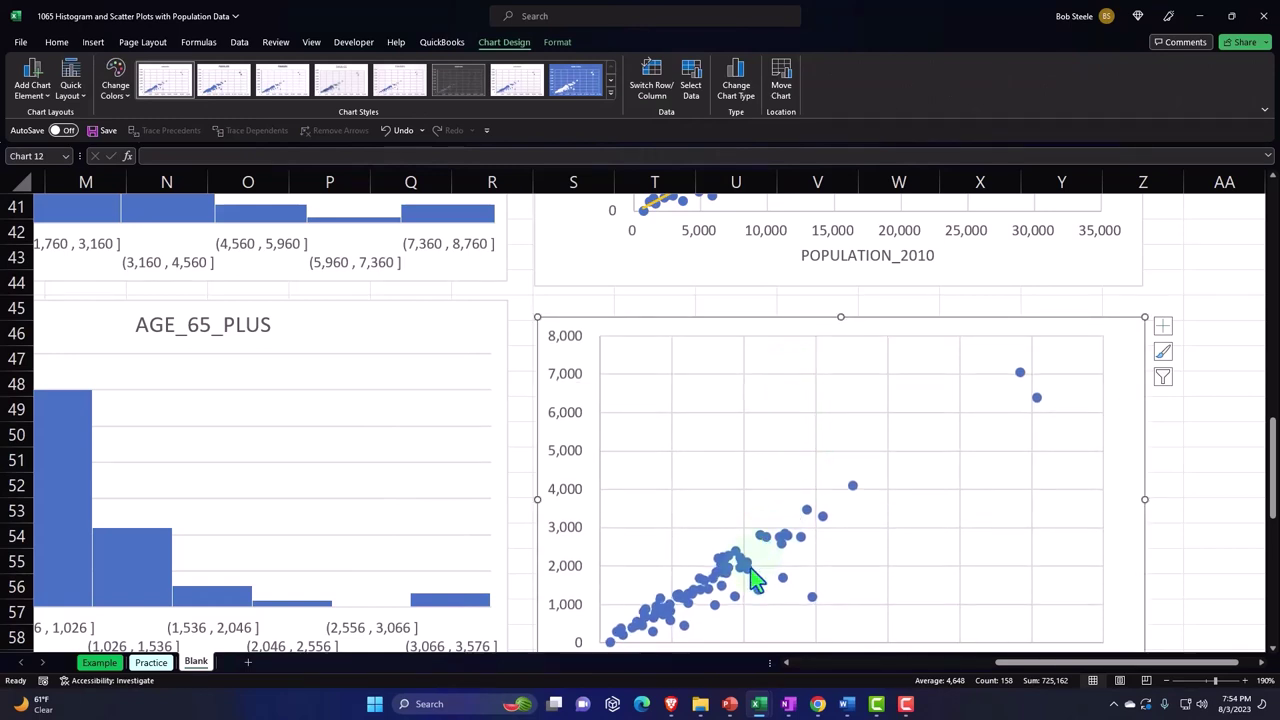
Edit the new chart's FAMILIES series so its X values come from the FAMILIES data, =Blank!$I$2:$I$79
left_click(738, 492)
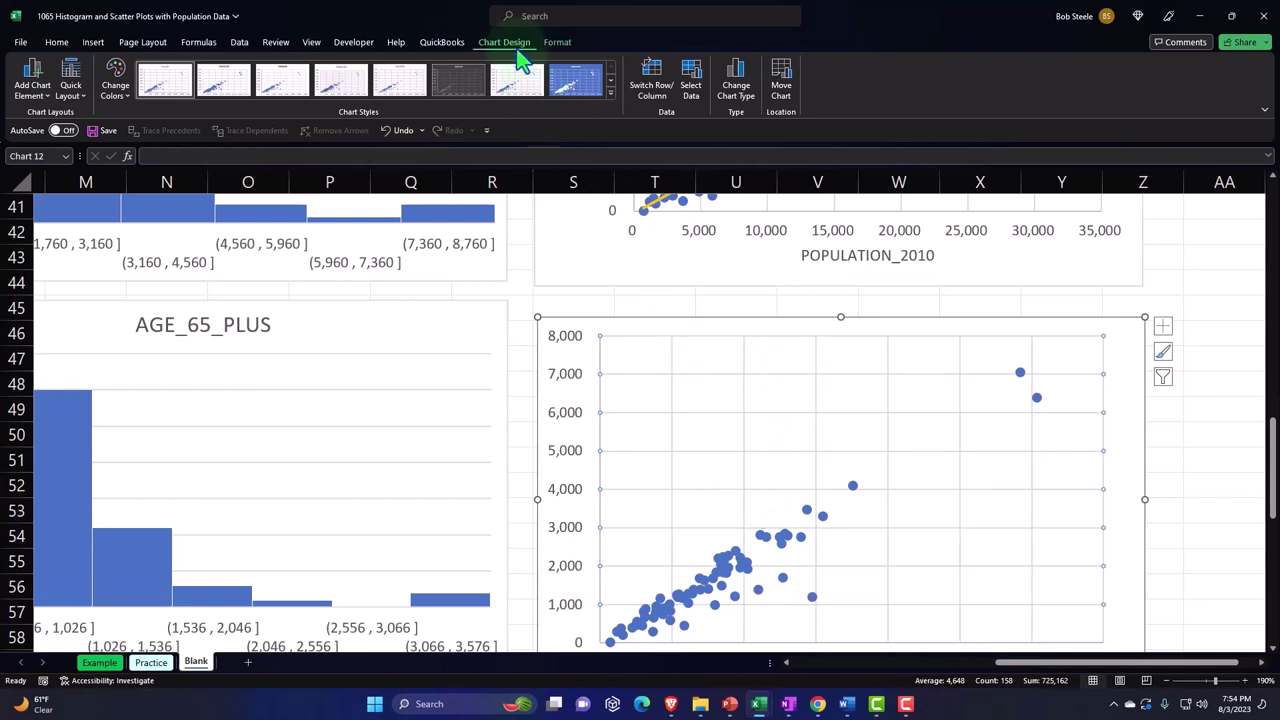
left_click(692, 90)
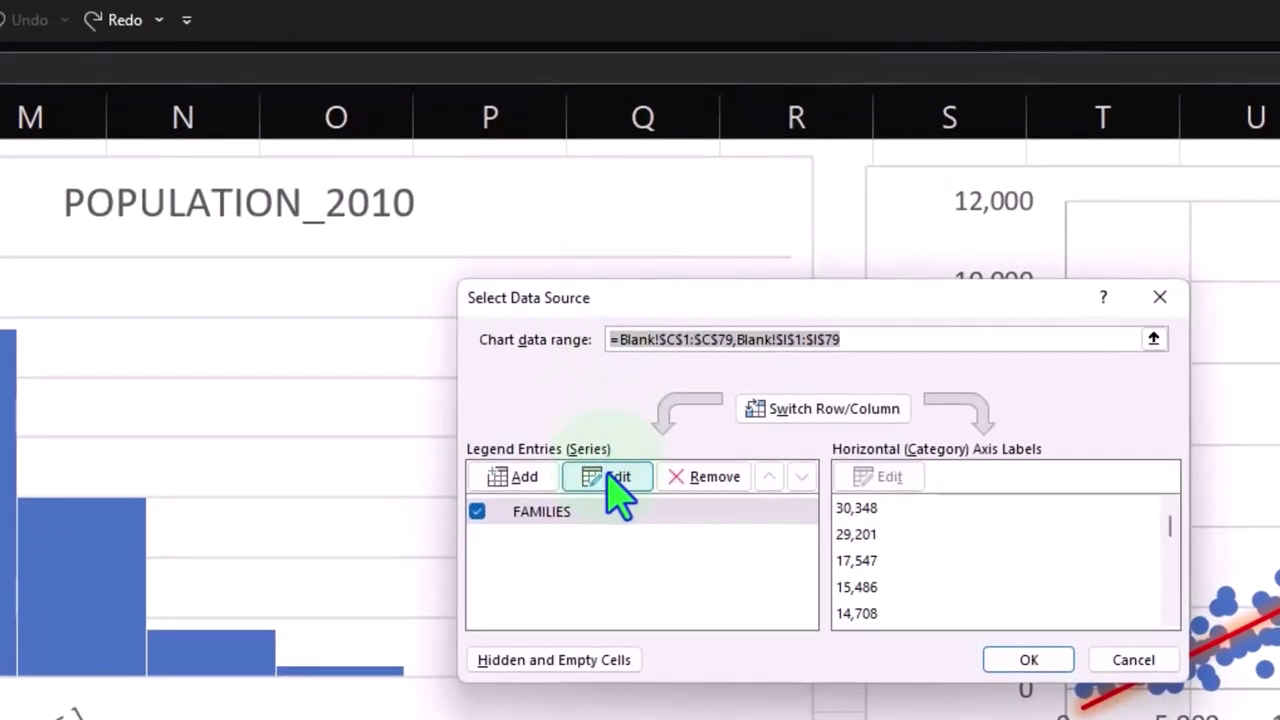
left_click(612, 478)
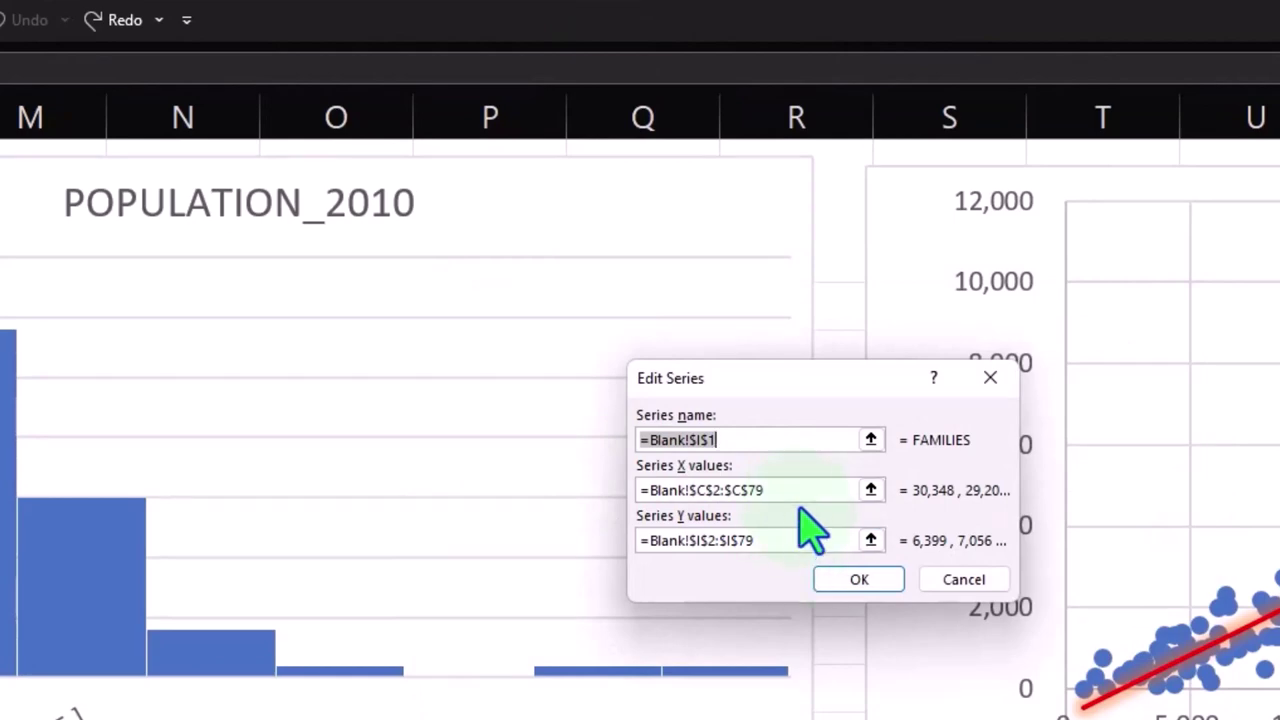
left_click(795, 491)
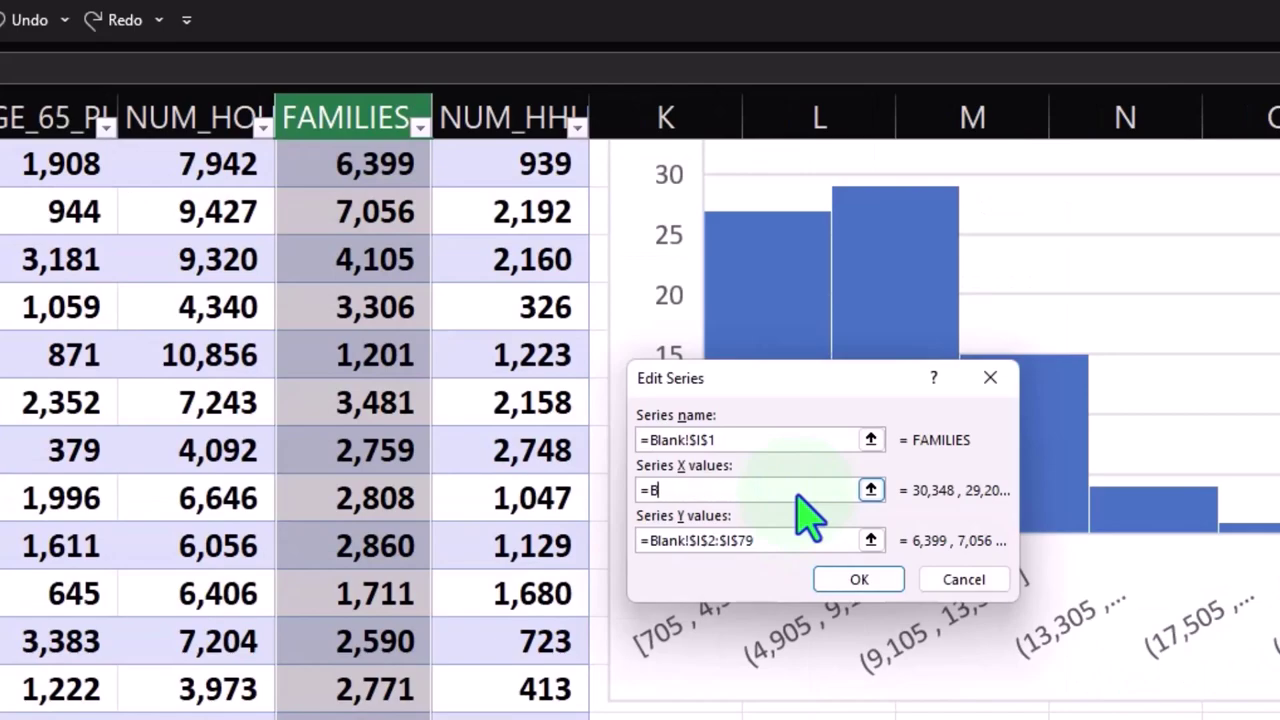
left_click(870, 489)
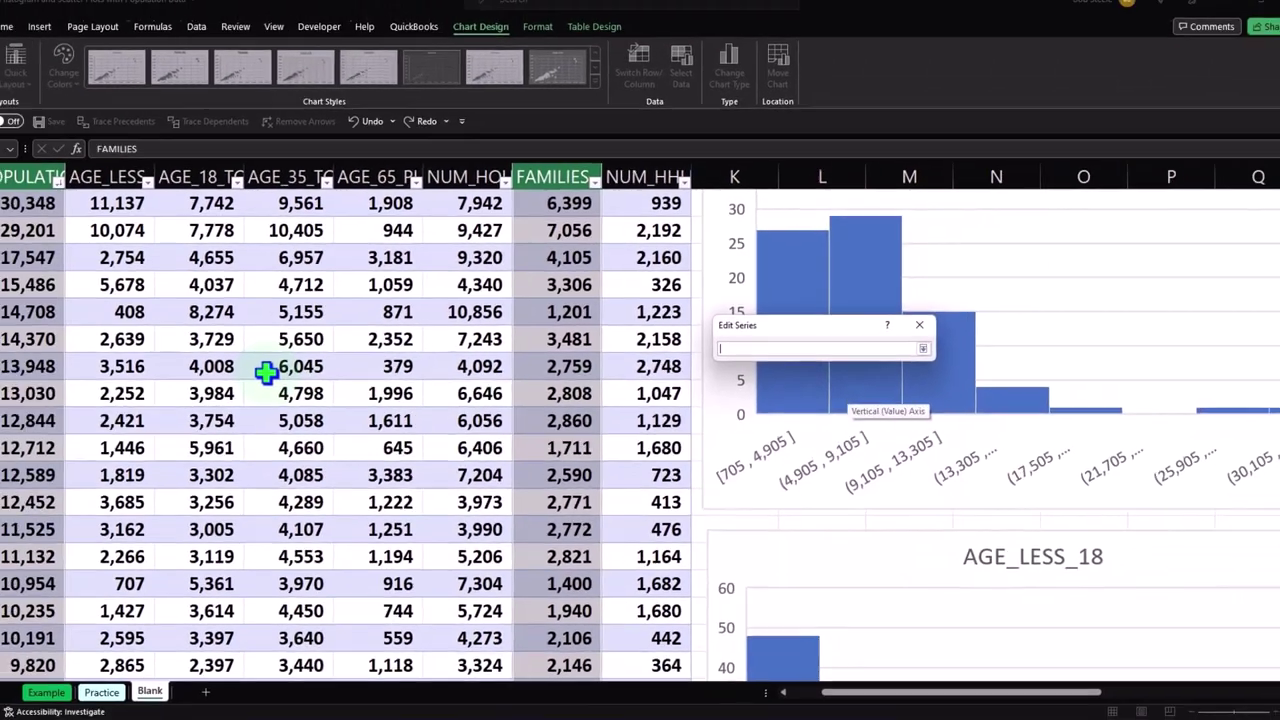
scroll(112, 406, "up", 1)
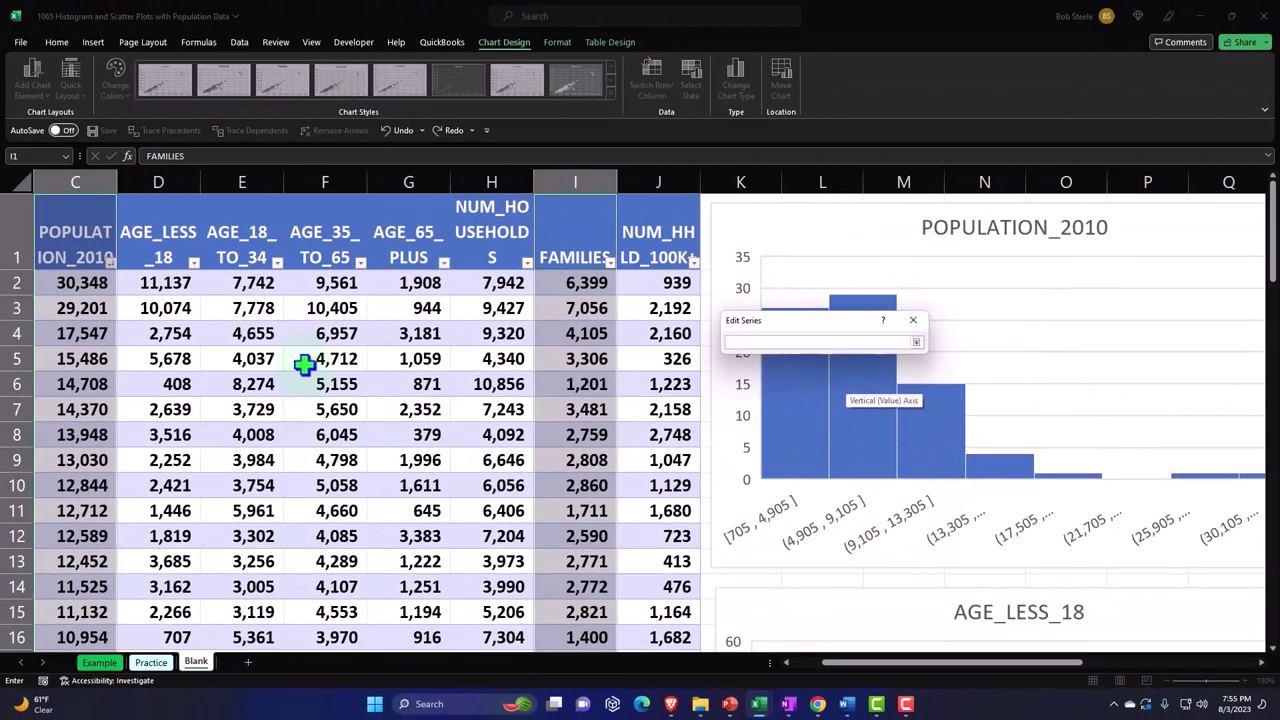
left_click(568, 247)
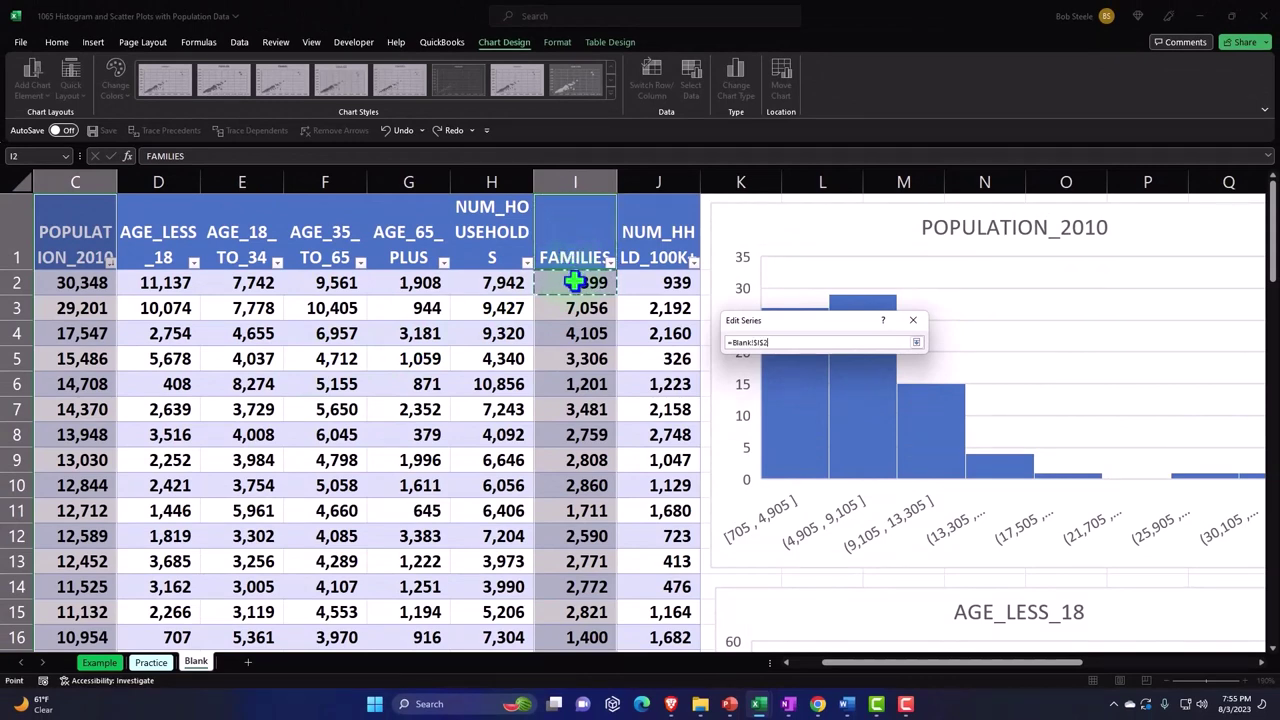
key("ctrl+shift+Down")
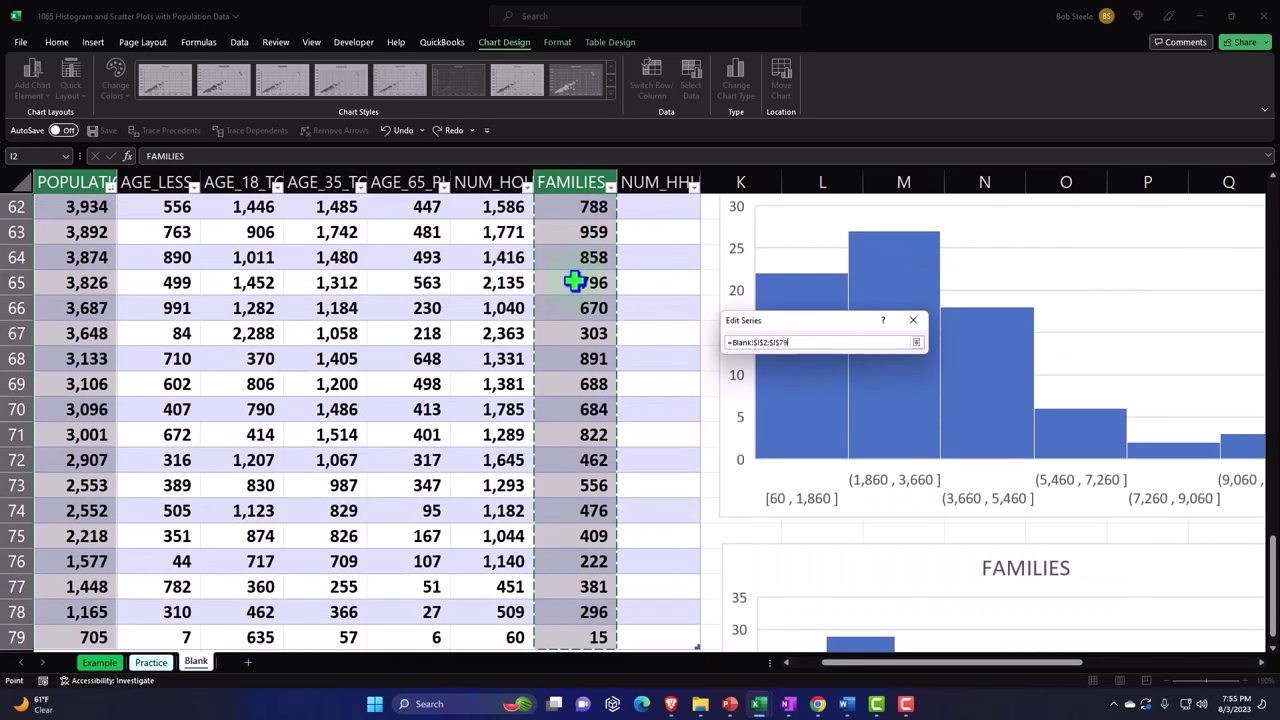
scroll(574, 282, "down", 1)
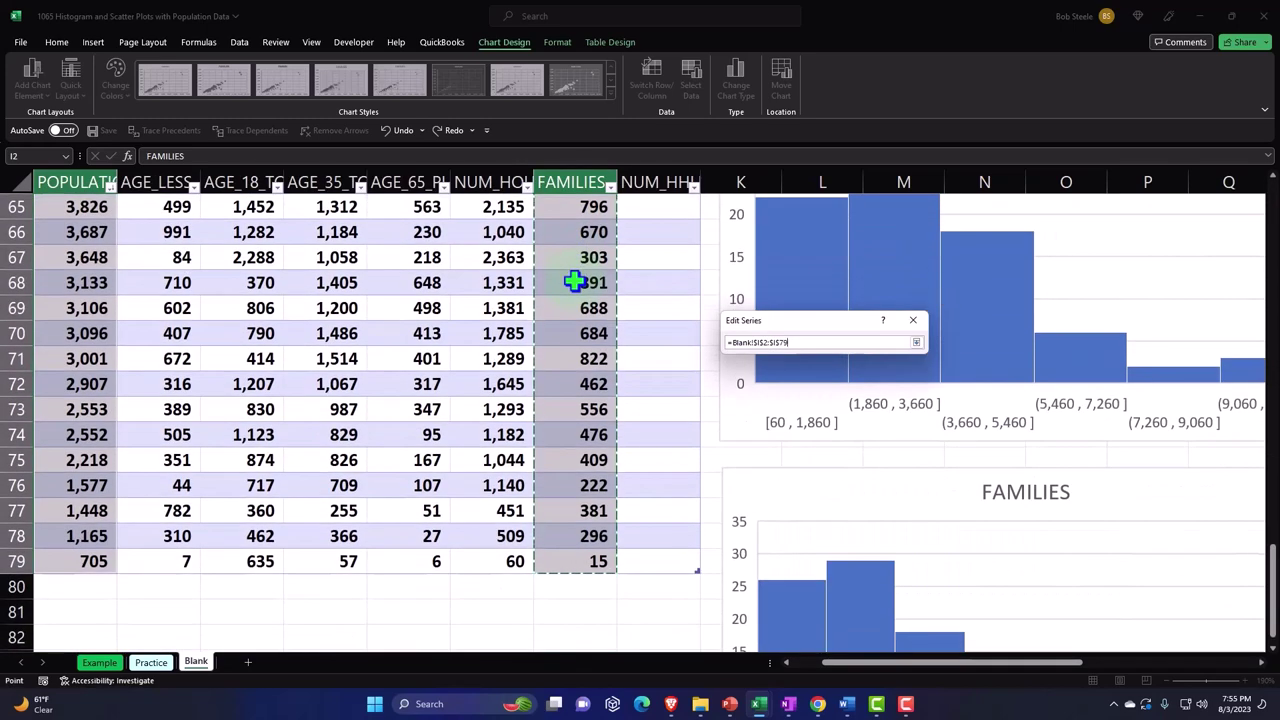
scroll(574, 282, "up", 20)
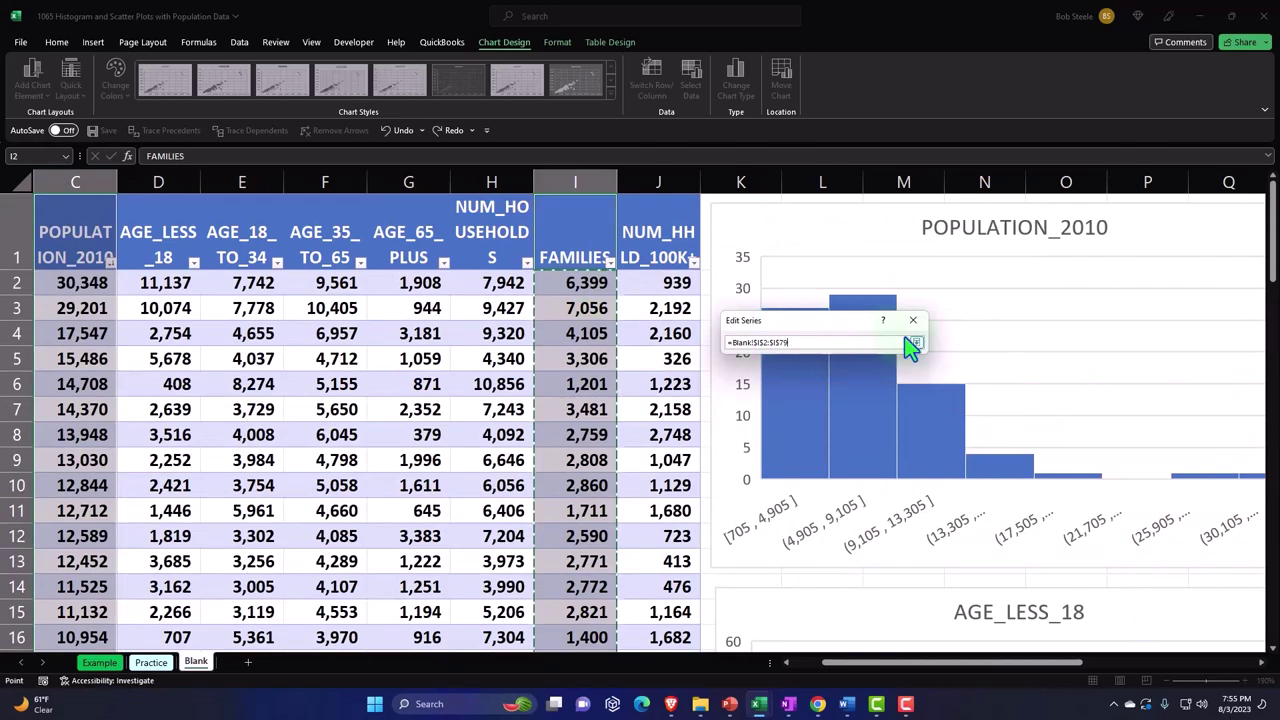
left_click(916, 343)
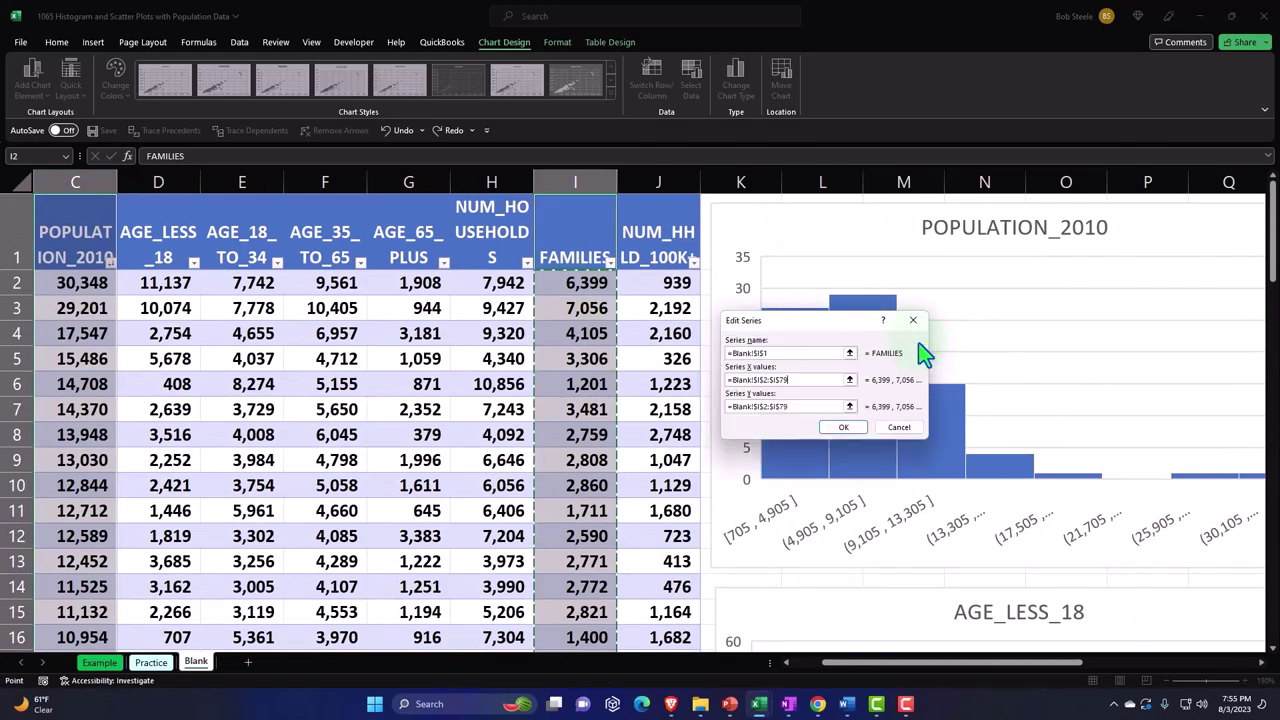
Replace the series Y values with the POPULATION_2010 data, =Blank!$C$2:$C$79, and apply the data source changes
left_click(840, 406)
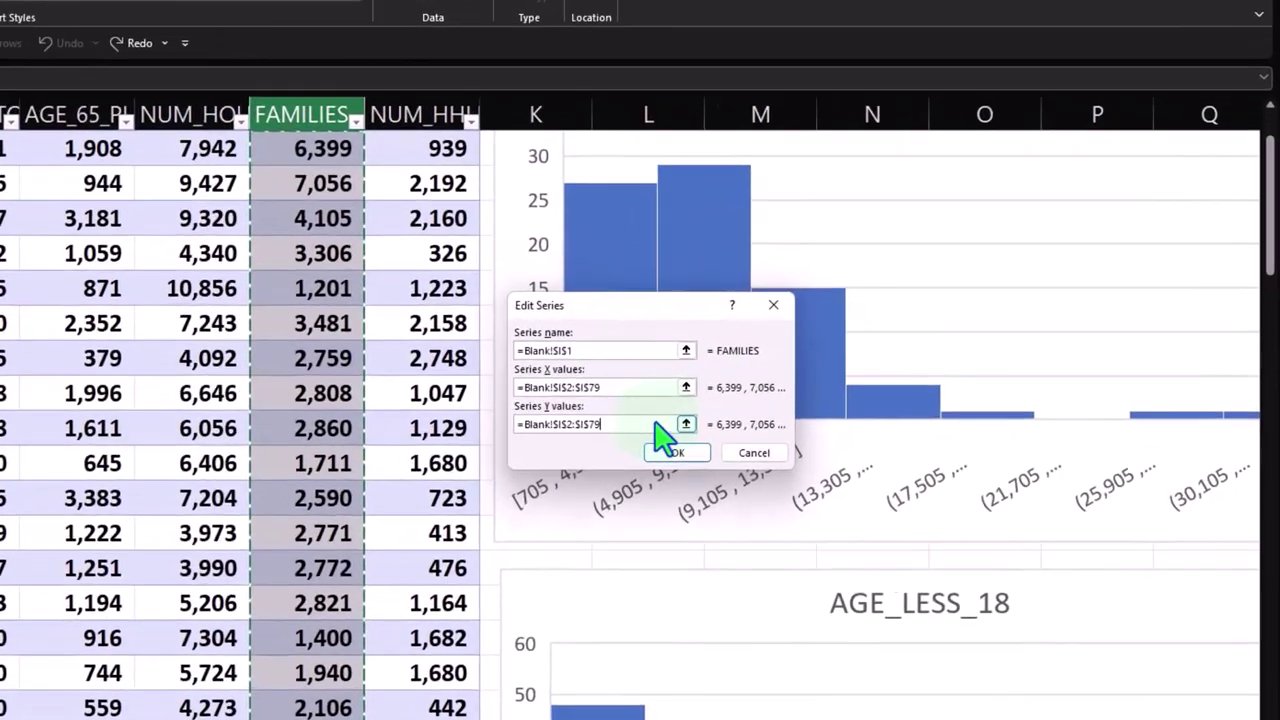
key("BackSpace")
key("BackSpace")
key("BackSpace")
key("BackSpace")
key("BackSpace")
key("BackSpace")
key("BackSpace")
key("BackSpace")
key("BackSpace")
key("BackSpace")
key("BackSpace")
key("BackSpace")
key("BackSpace")
key("BackSpace")
key("BackSpace")
key("BackSpace")
key("BackSpace")
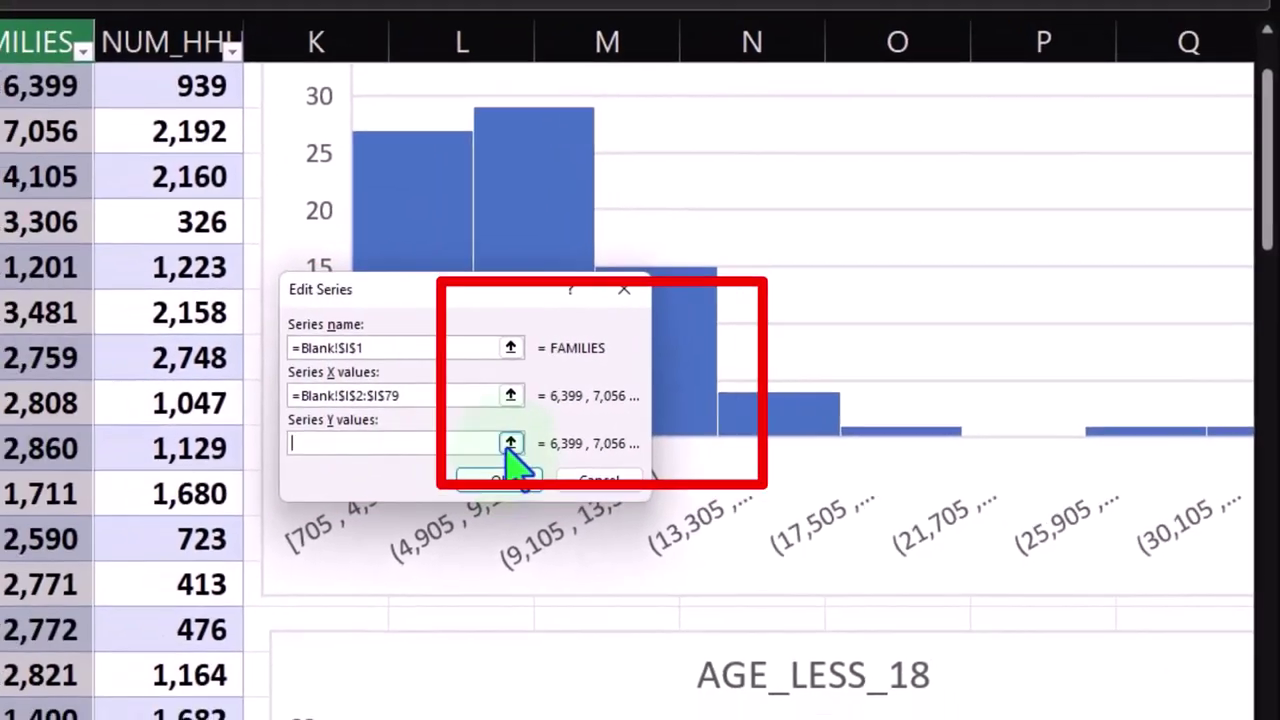
left_click(510, 443)
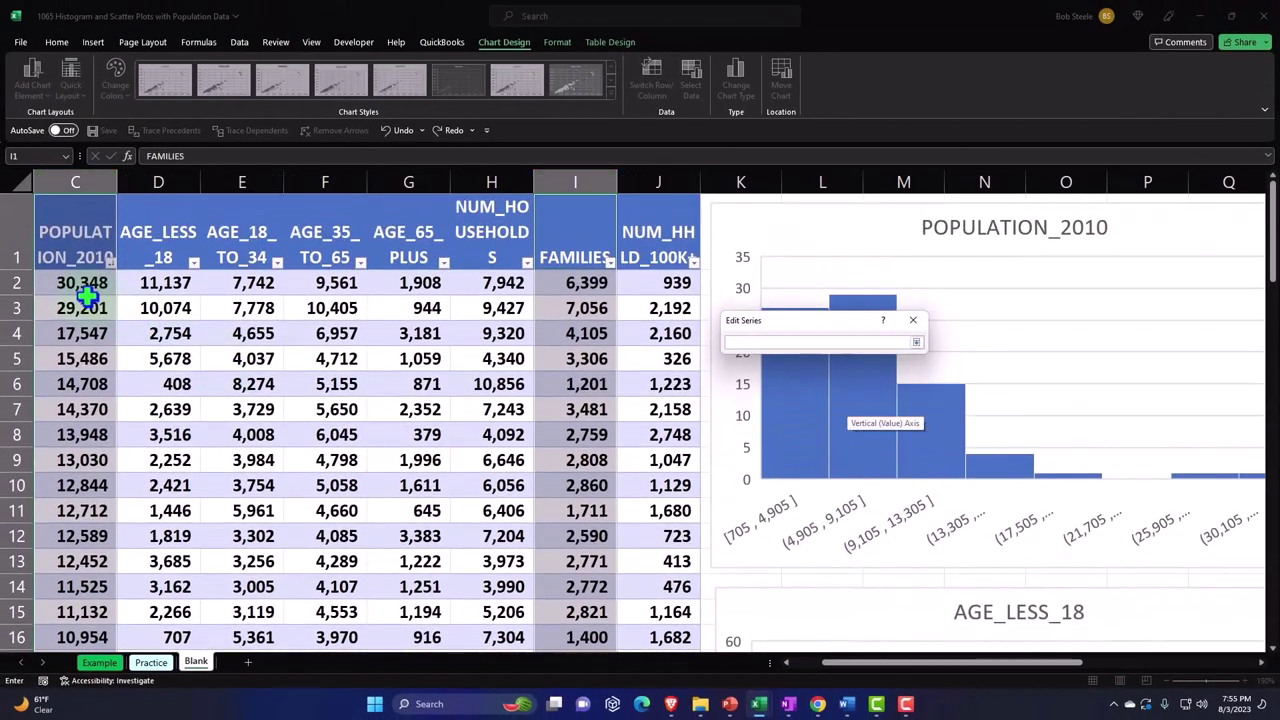
left_click(72, 257)
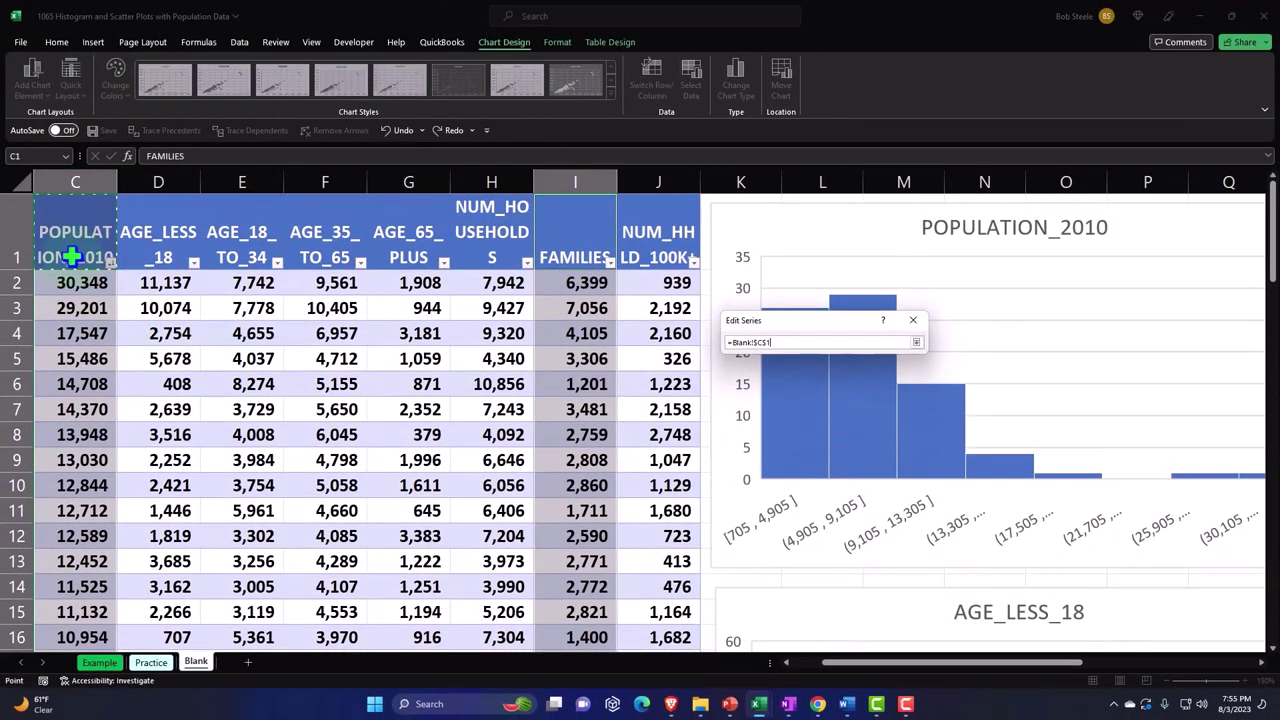
key("Left")
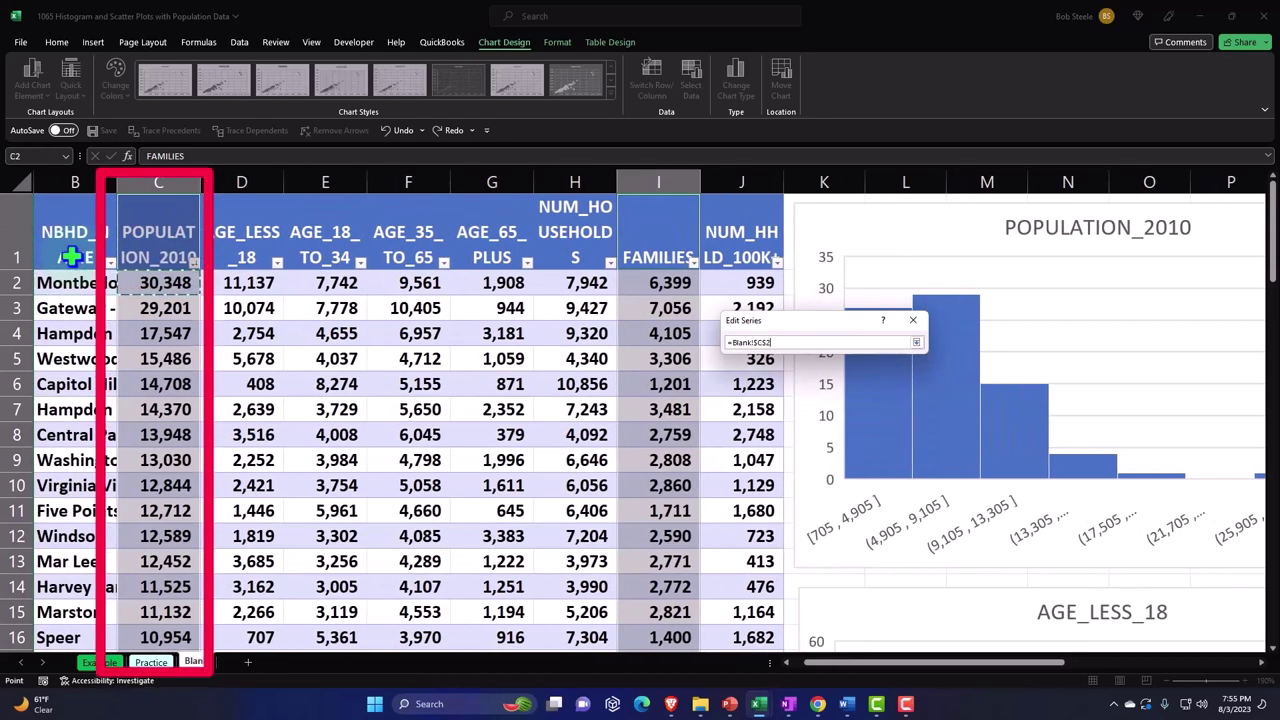
key("ctrl+shift+Down")
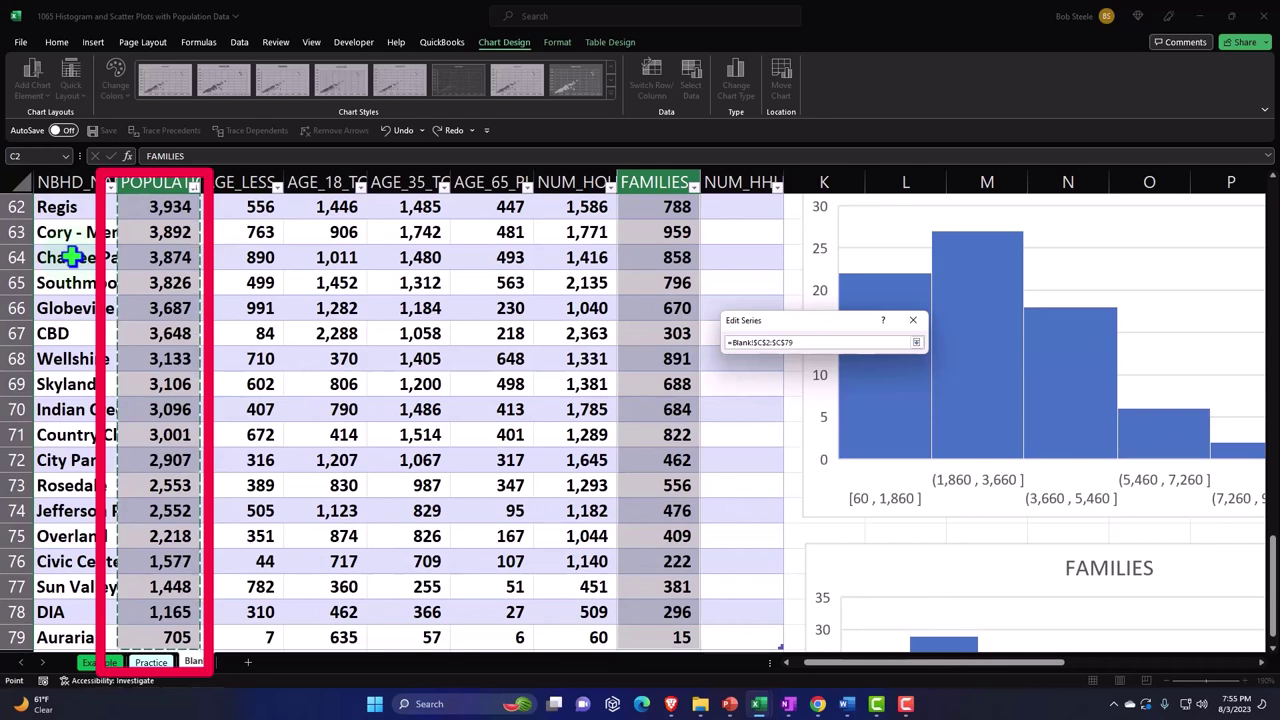
scroll(72, 257, "down", 1)
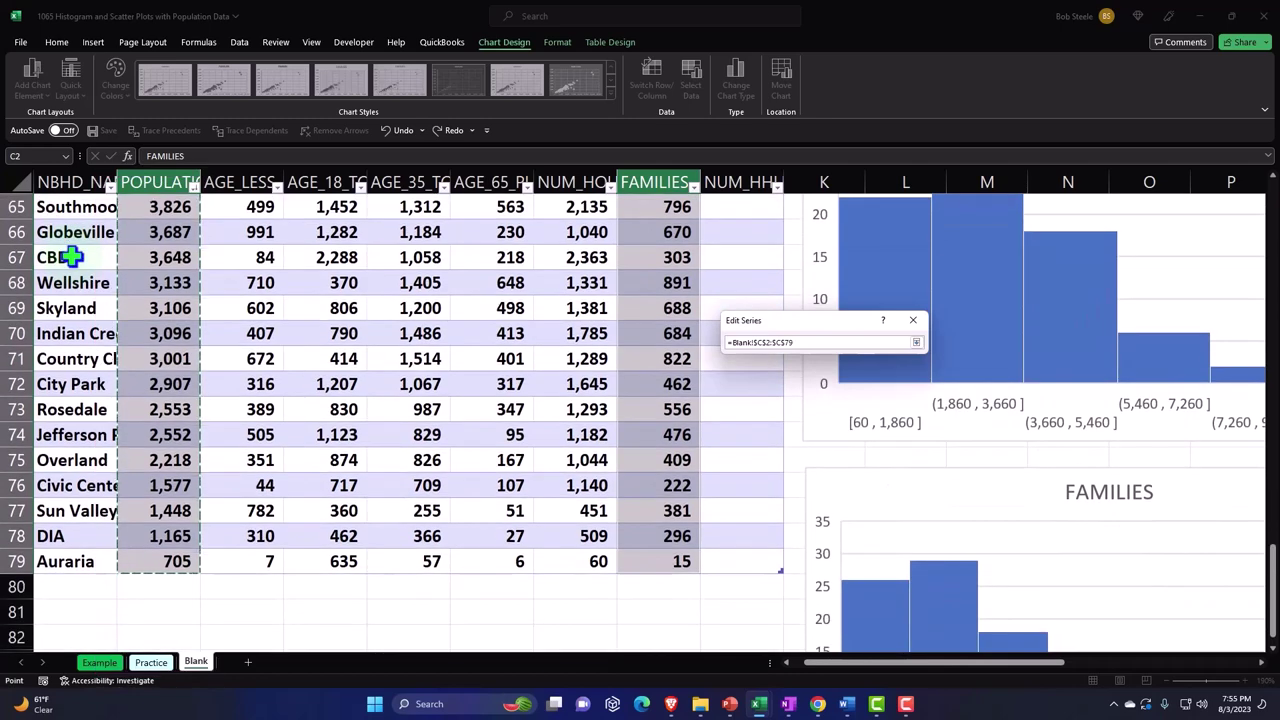
scroll(72, 257, "up", 20)
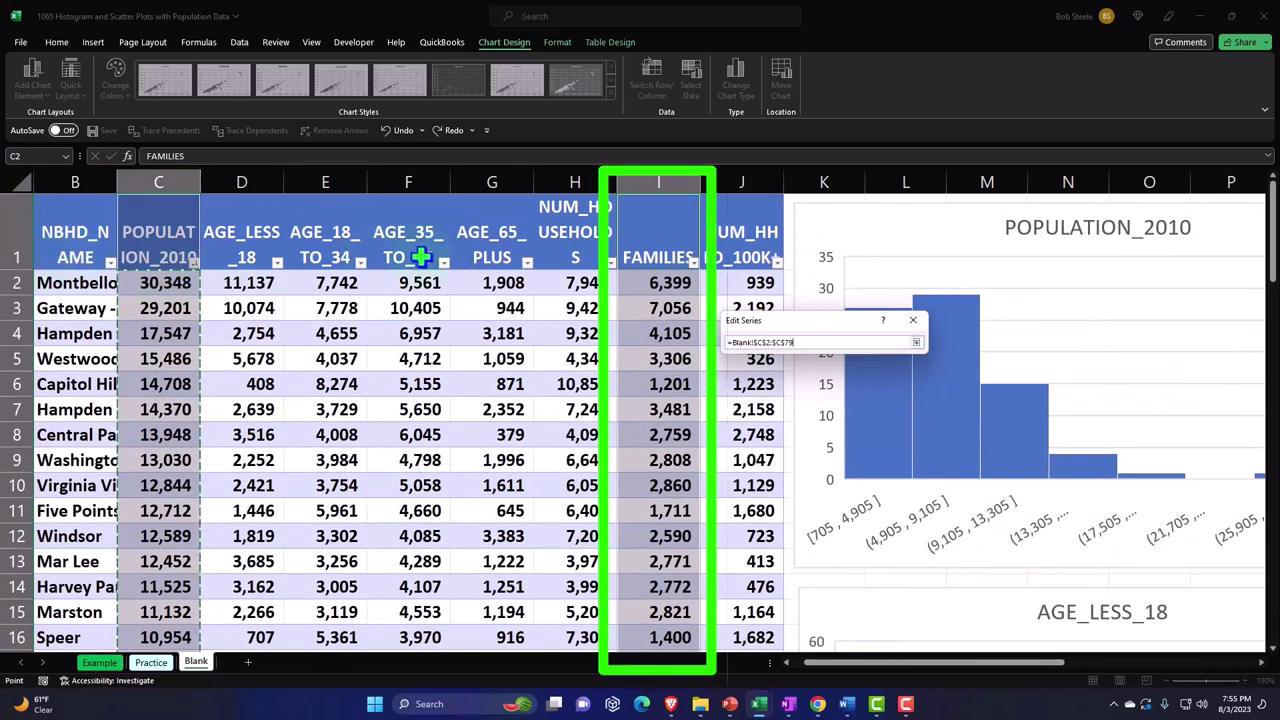
left_click(914, 342)
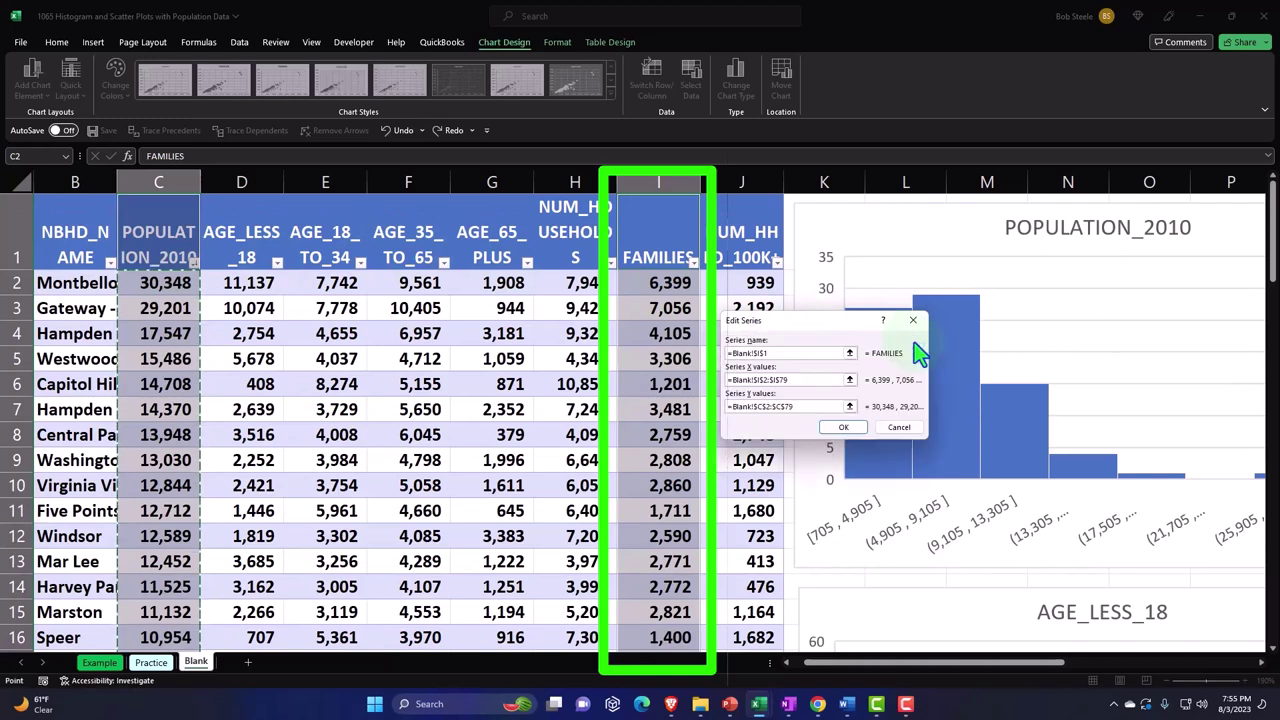
left_click(863, 426)
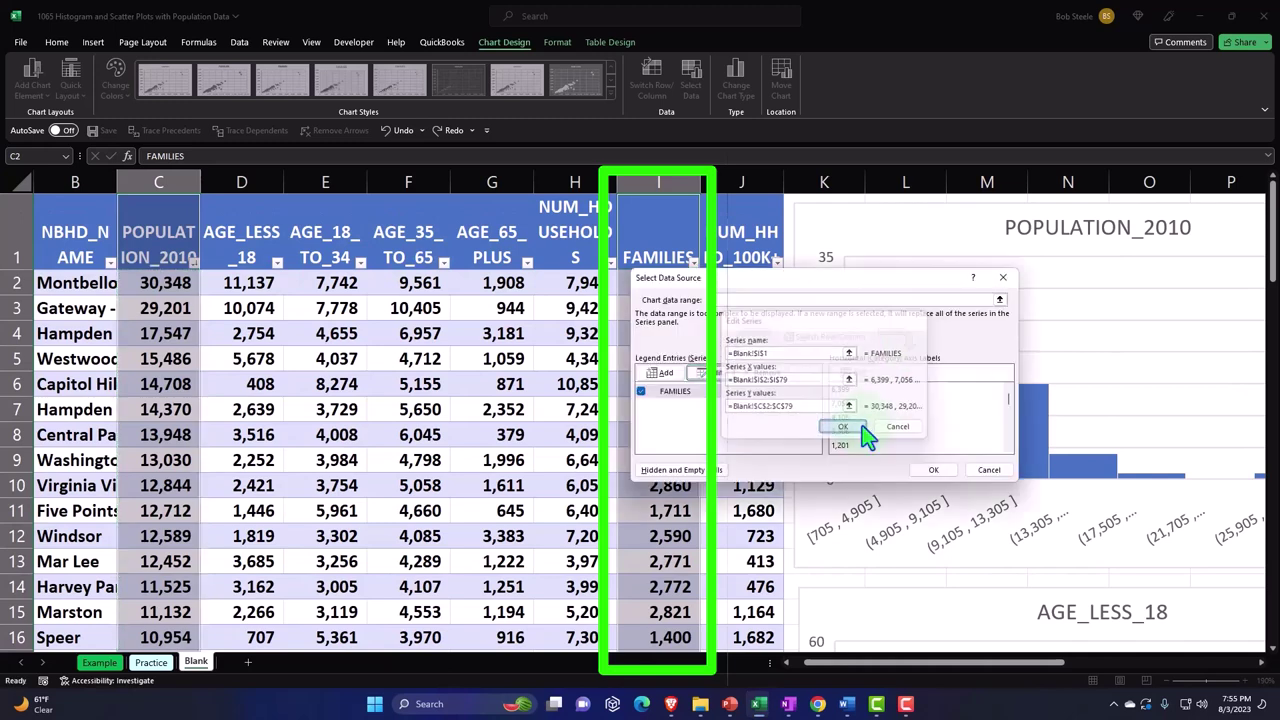
left_click(931, 470)
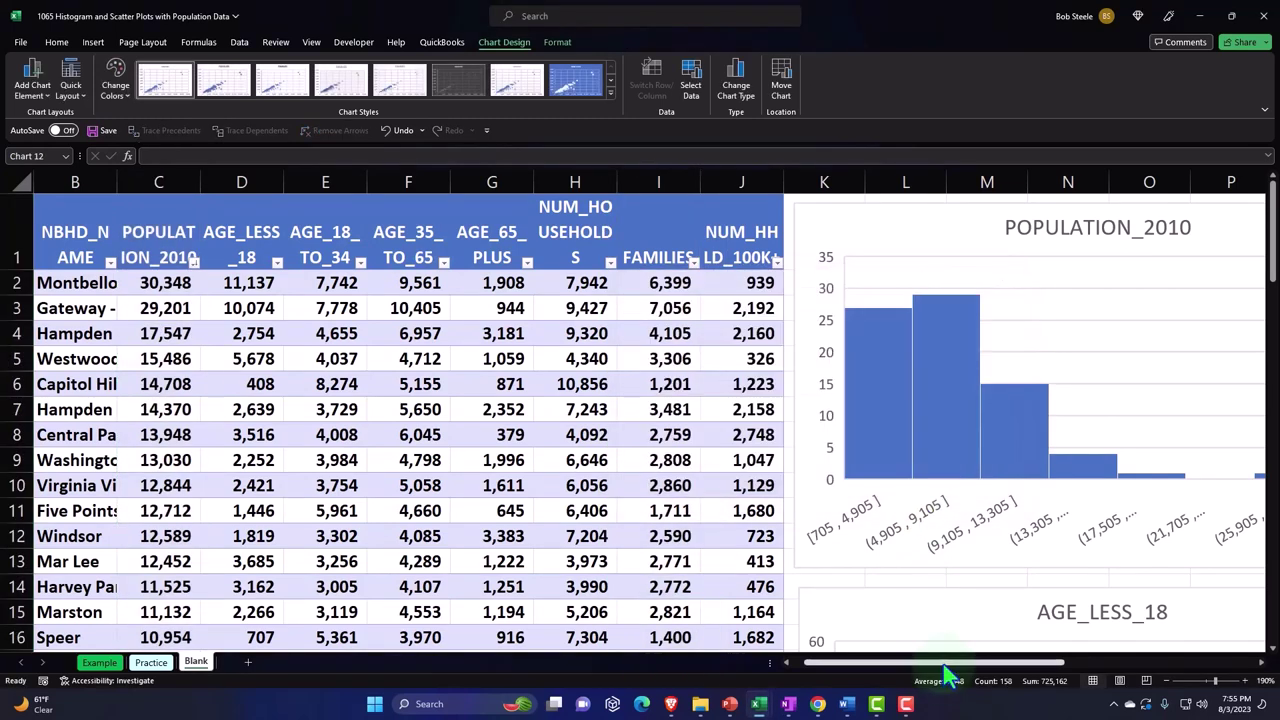
Compare the axes of the new swapped scatter chart with those of the FAMILIES scatter chart above it
left_click_drag(957, 663, 1160, 663)
left_click(1075, 482)
scroll(1075, 482, "down", 13)
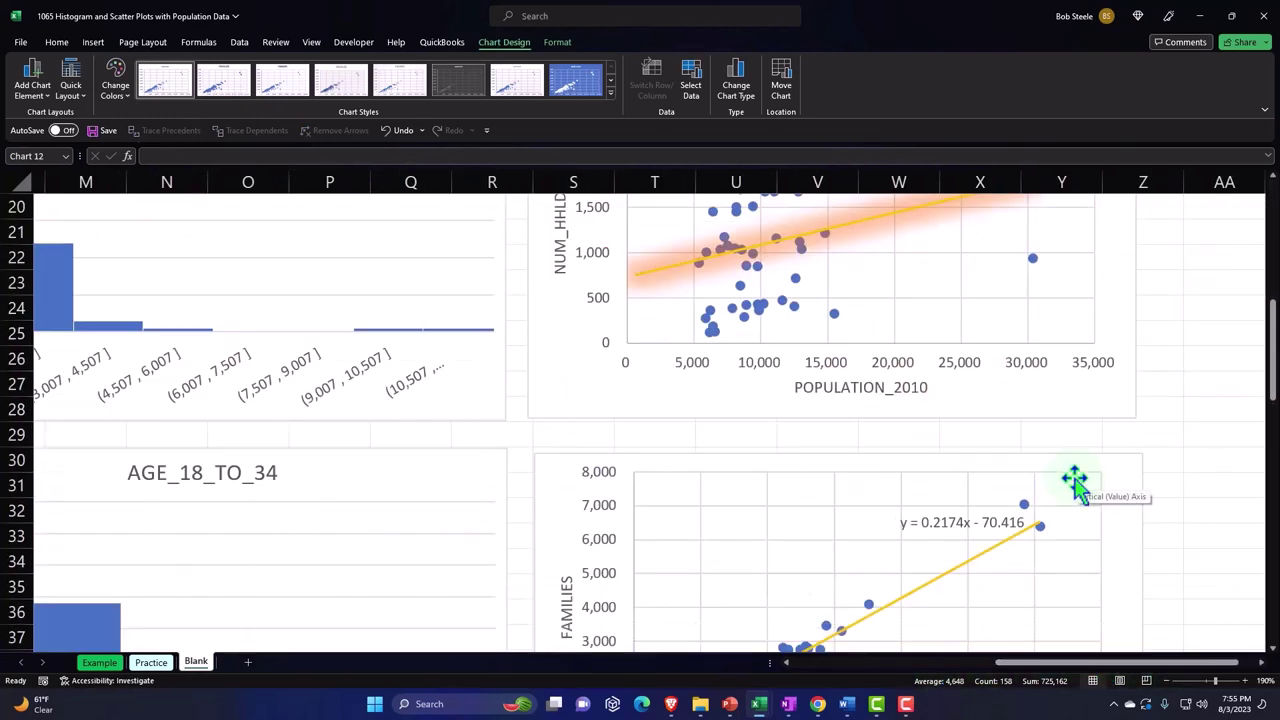
scroll(1075, 482, "down", 1)
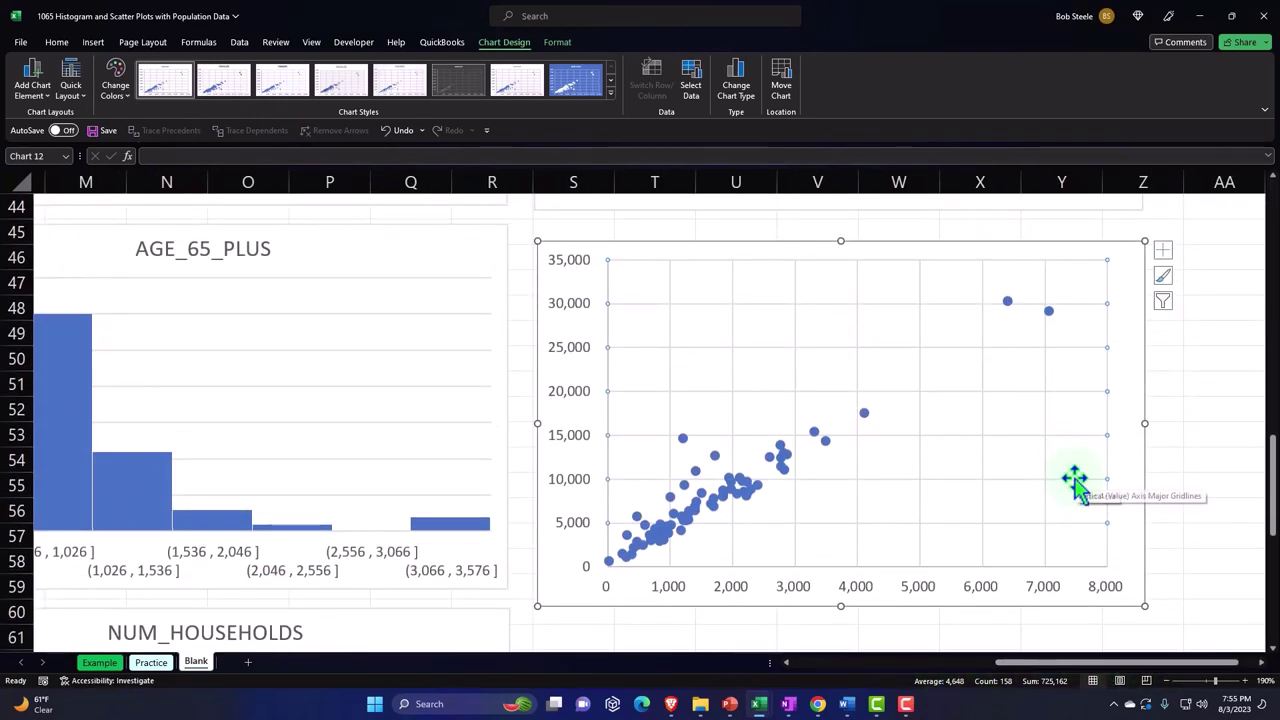
scroll(1075, 482, "down", 2)
scroll(1075, 482, "up", 2)
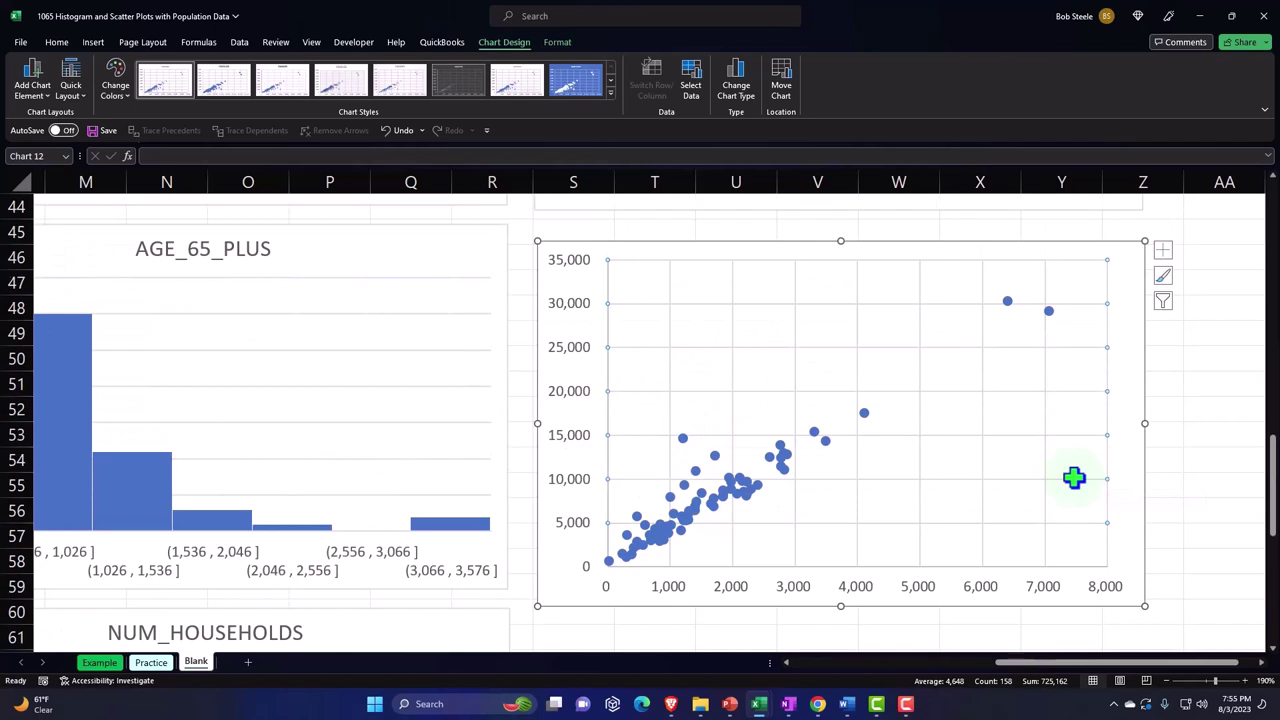
scroll(1075, 482, "up", 3)
scroll(1075, 485, "up", 1)
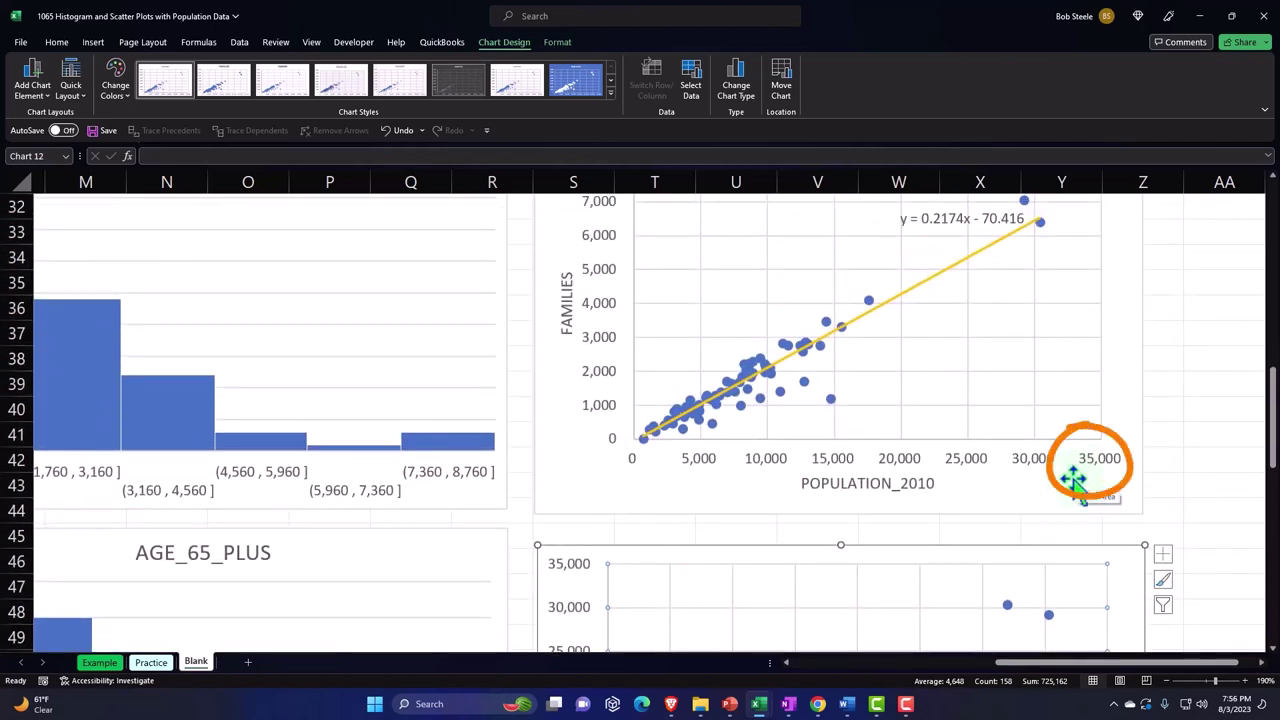
scroll(593, 588, "down", 5)
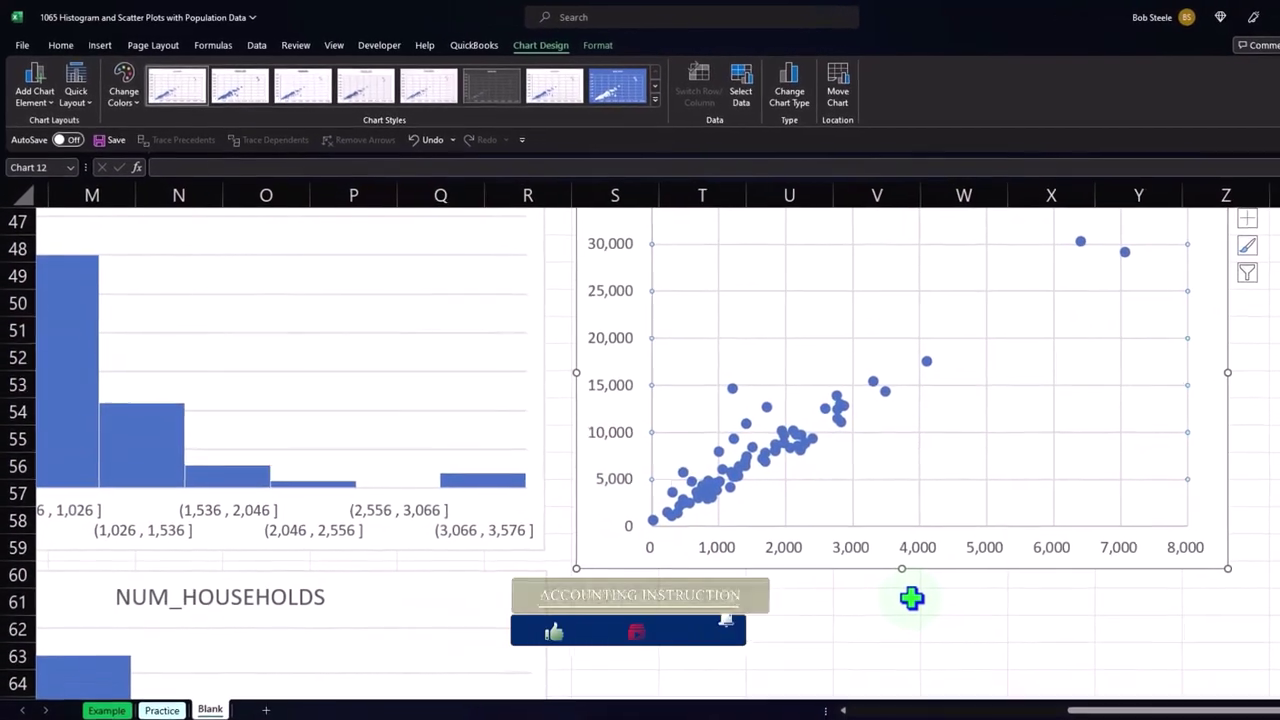
scroll(911, 598, "up", 3)
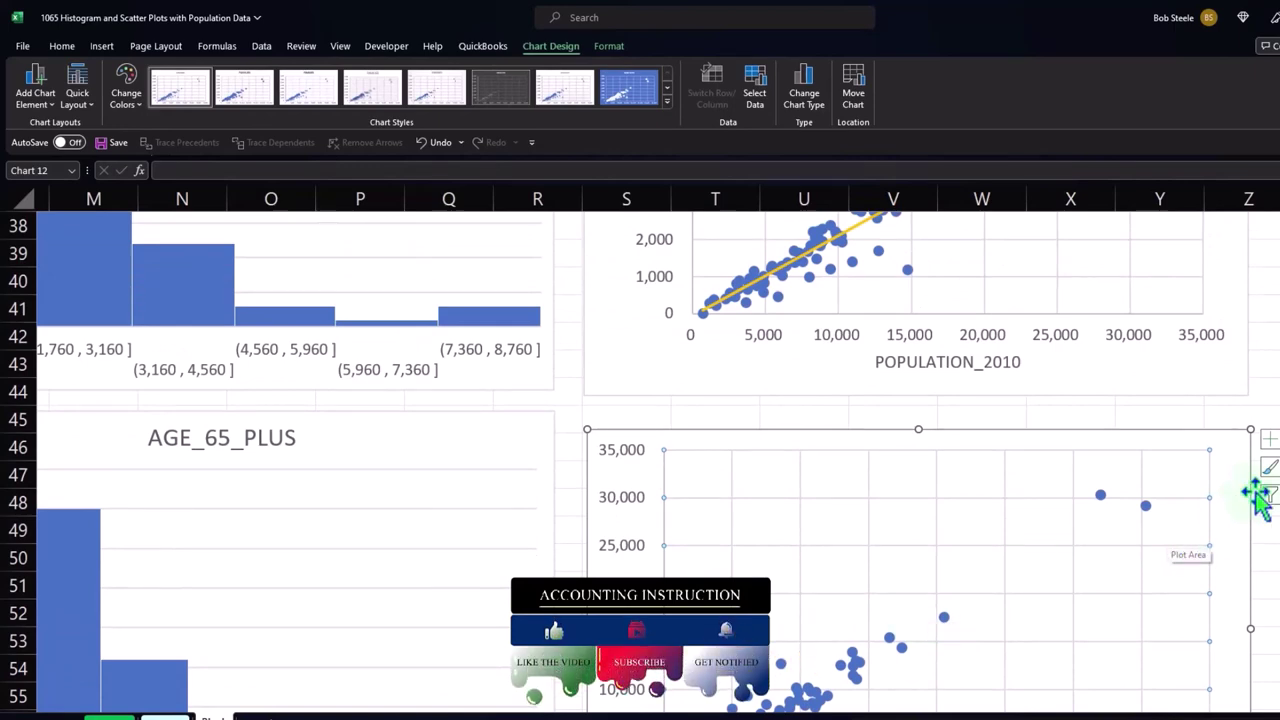
Add axis titles to the new swapped scatter chart and link its horizontal axis title to the FAMILIES table header
left_click(1268, 443)
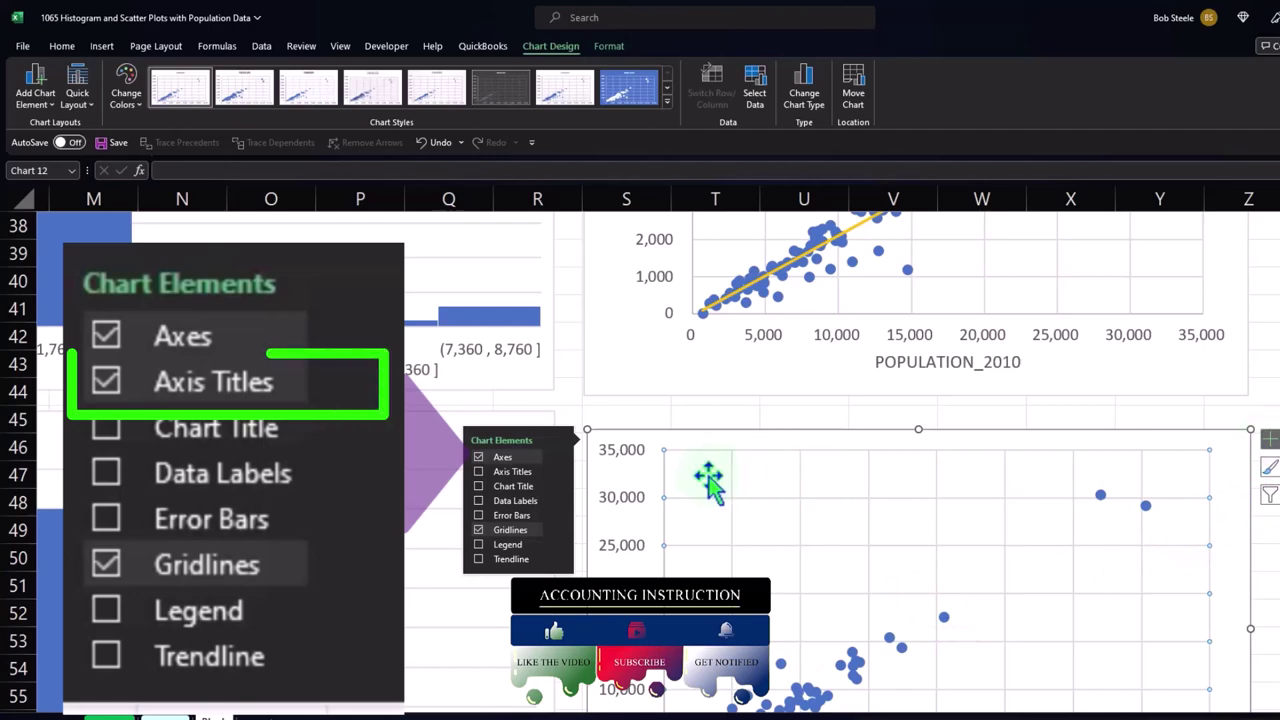
left_click(512, 472)
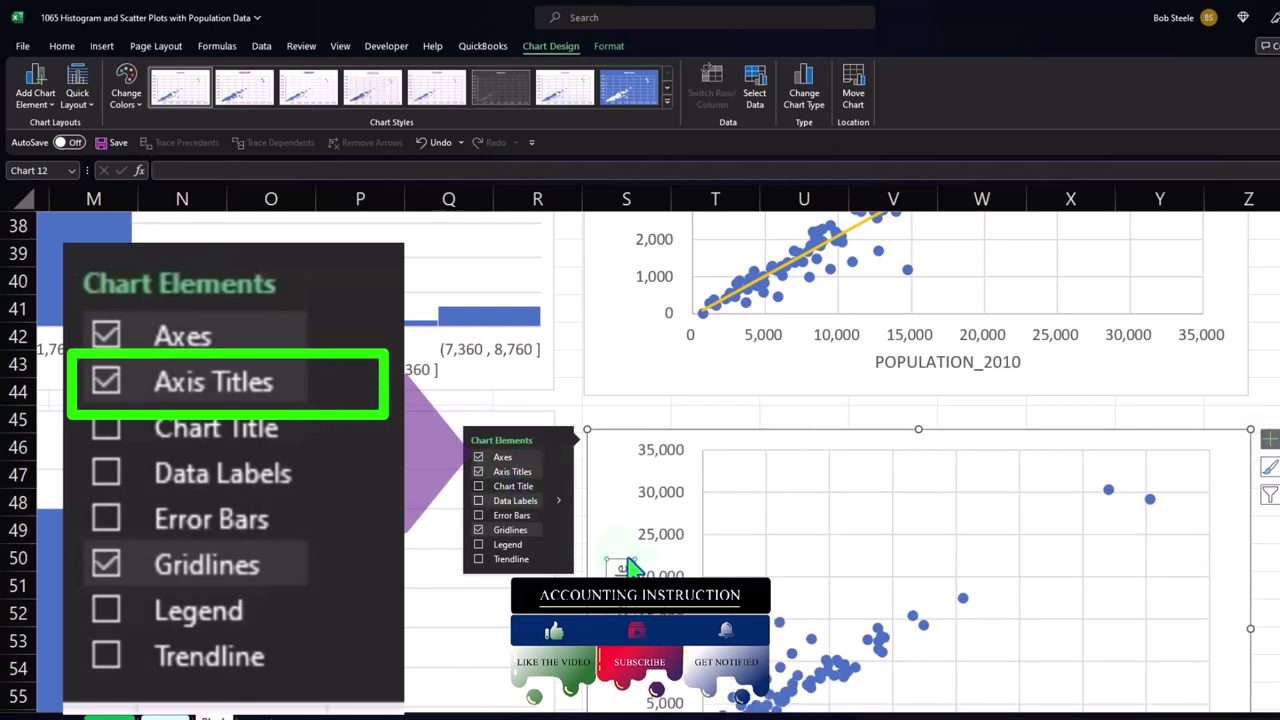
scroll(849, 603, "down", 4)
left_click(944, 466)
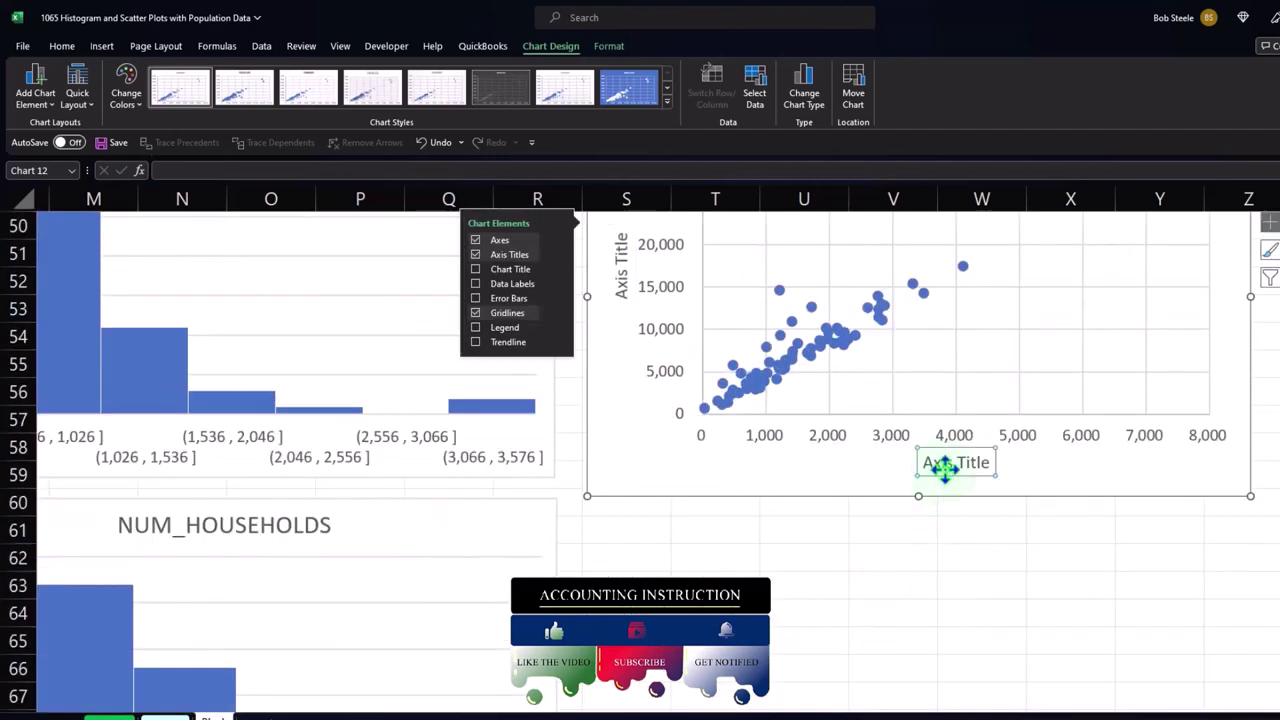
type("=")
scroll(387, 515, "up", 13)
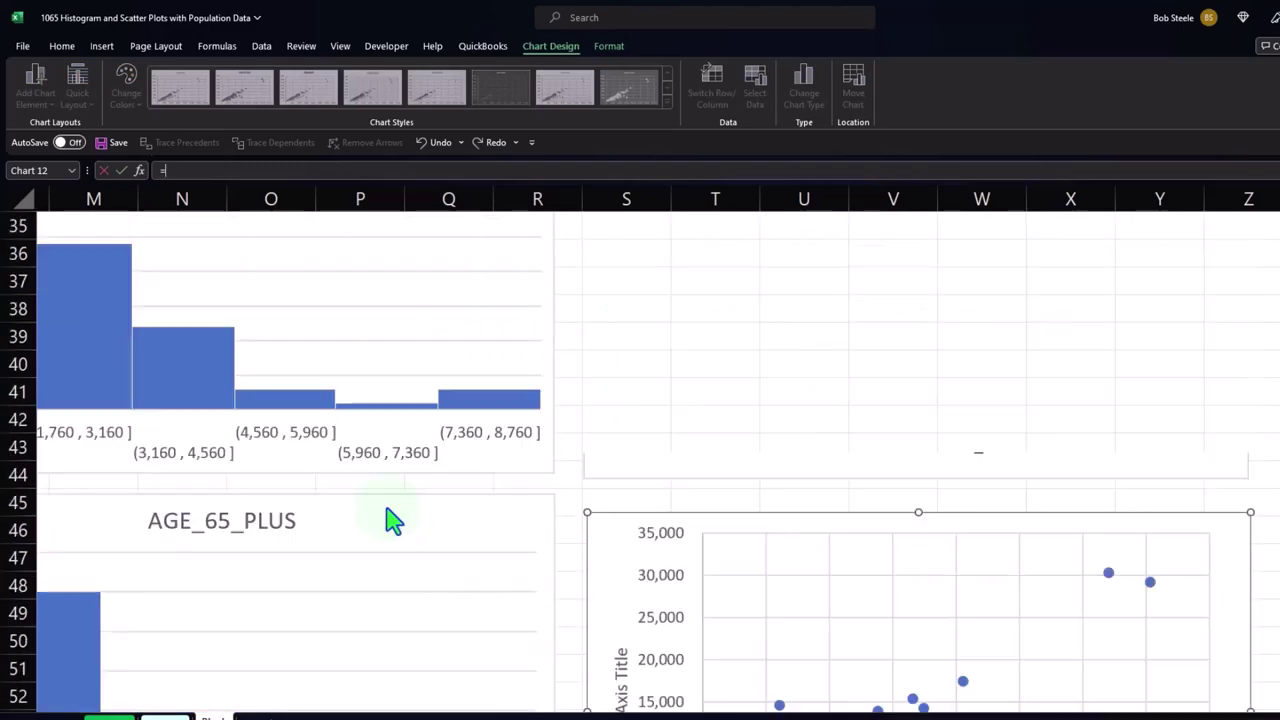
scroll(387, 515, "up", 3)
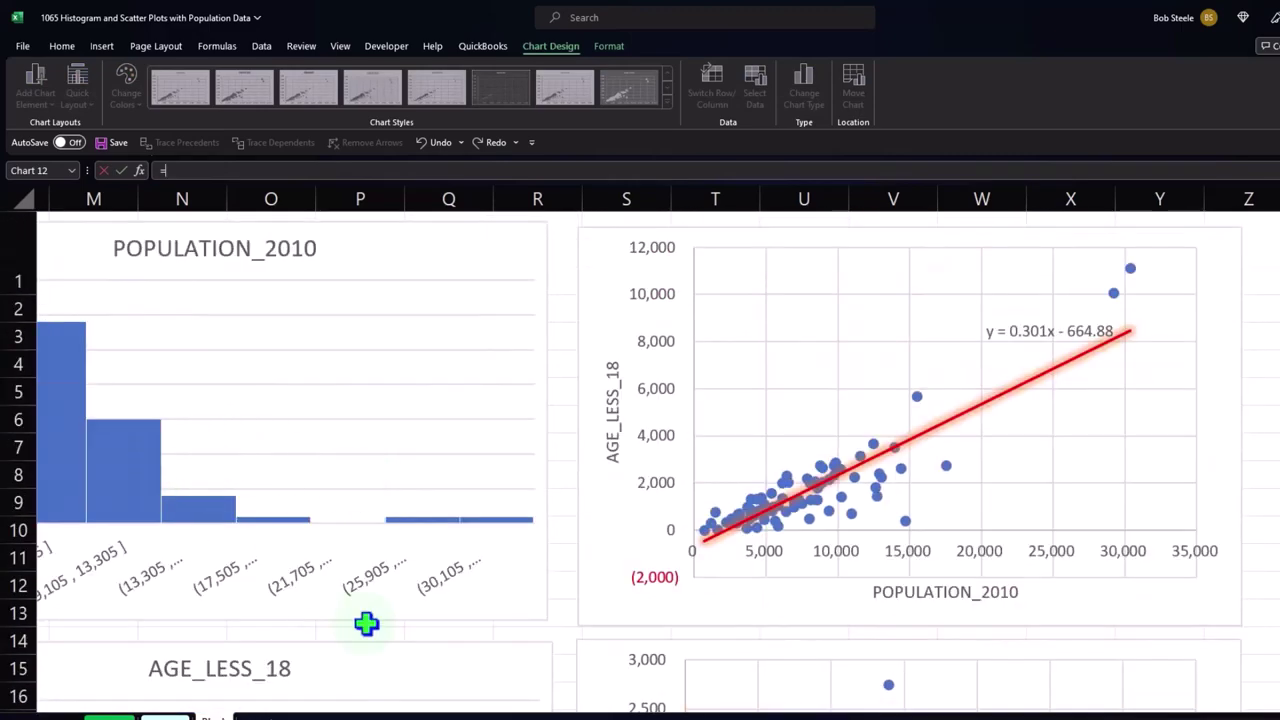
key("Home")
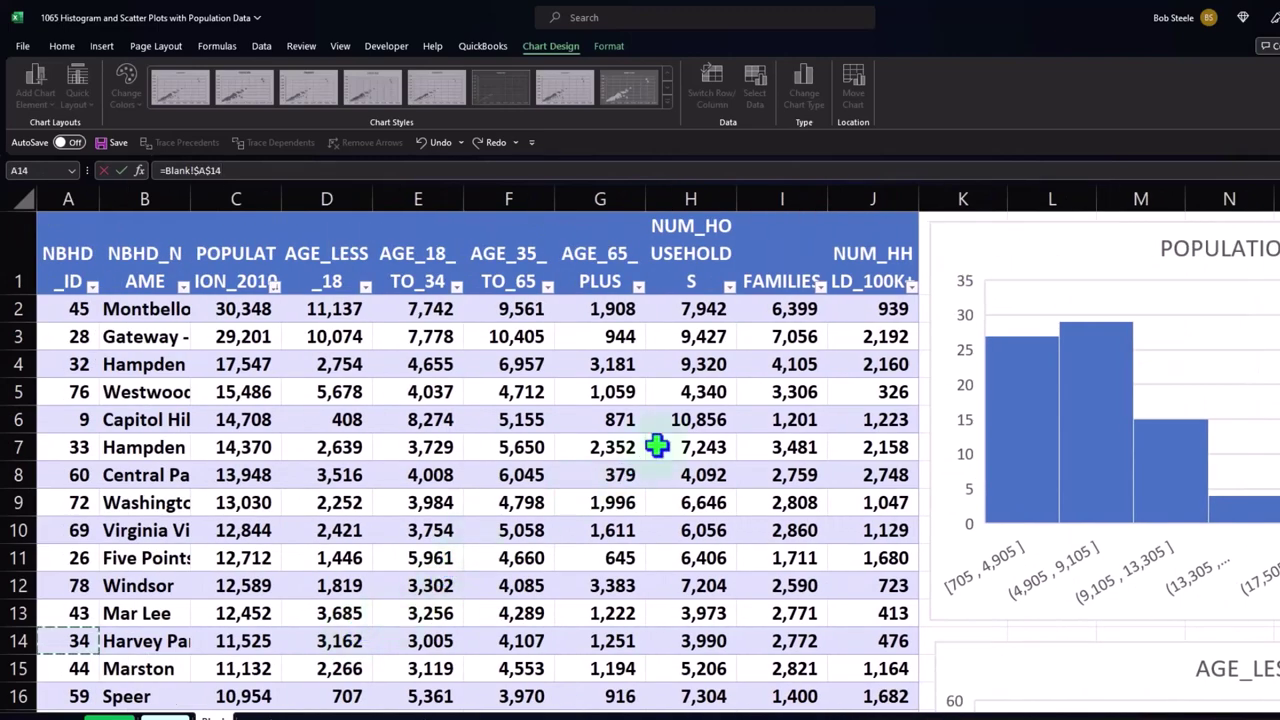
left_click(760, 280)
key("Return")
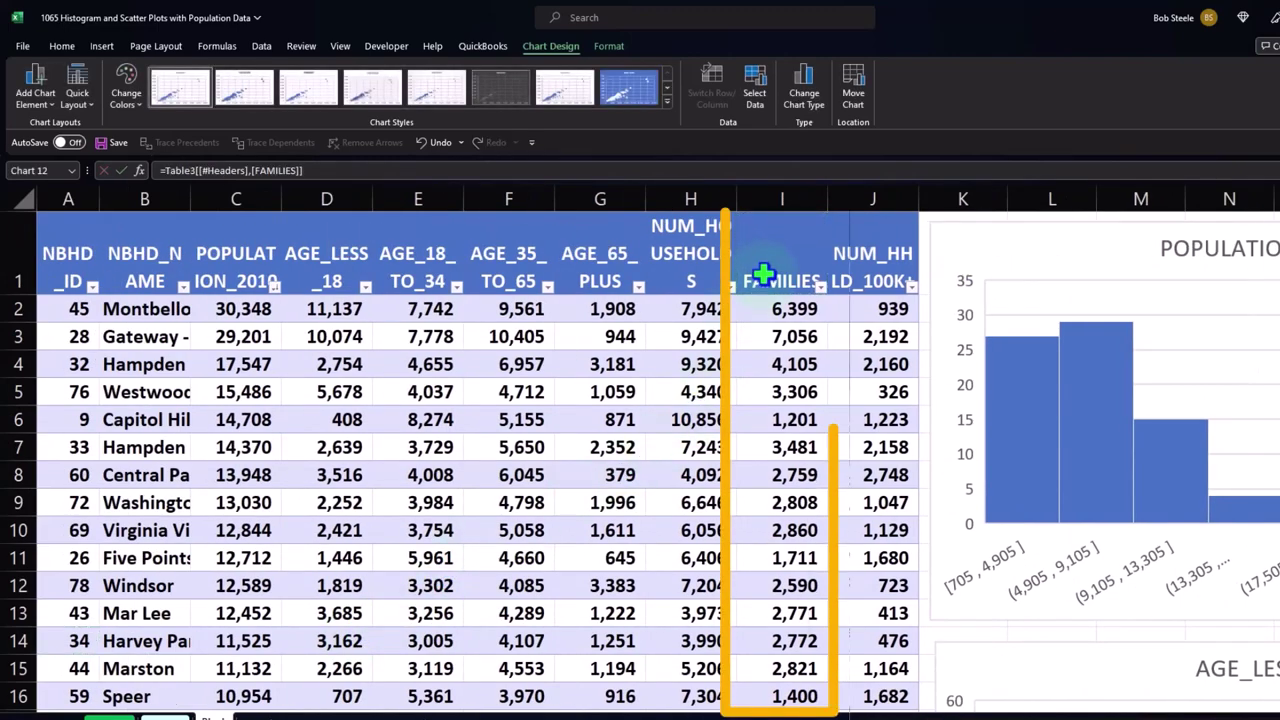
Link the swapped scatter chart's vertical axis title to the POPULATION_2010 table header
scroll(1105, 655, "right", 5)
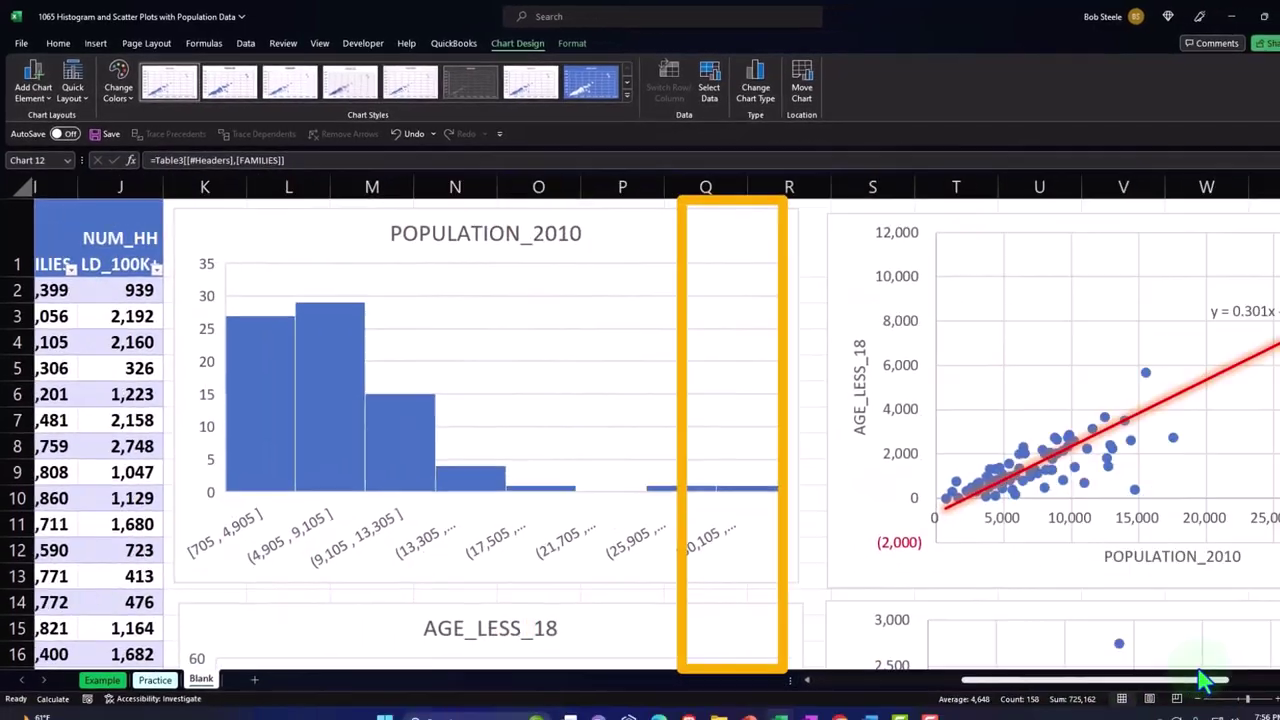
scroll(1165, 565, "down", 13)
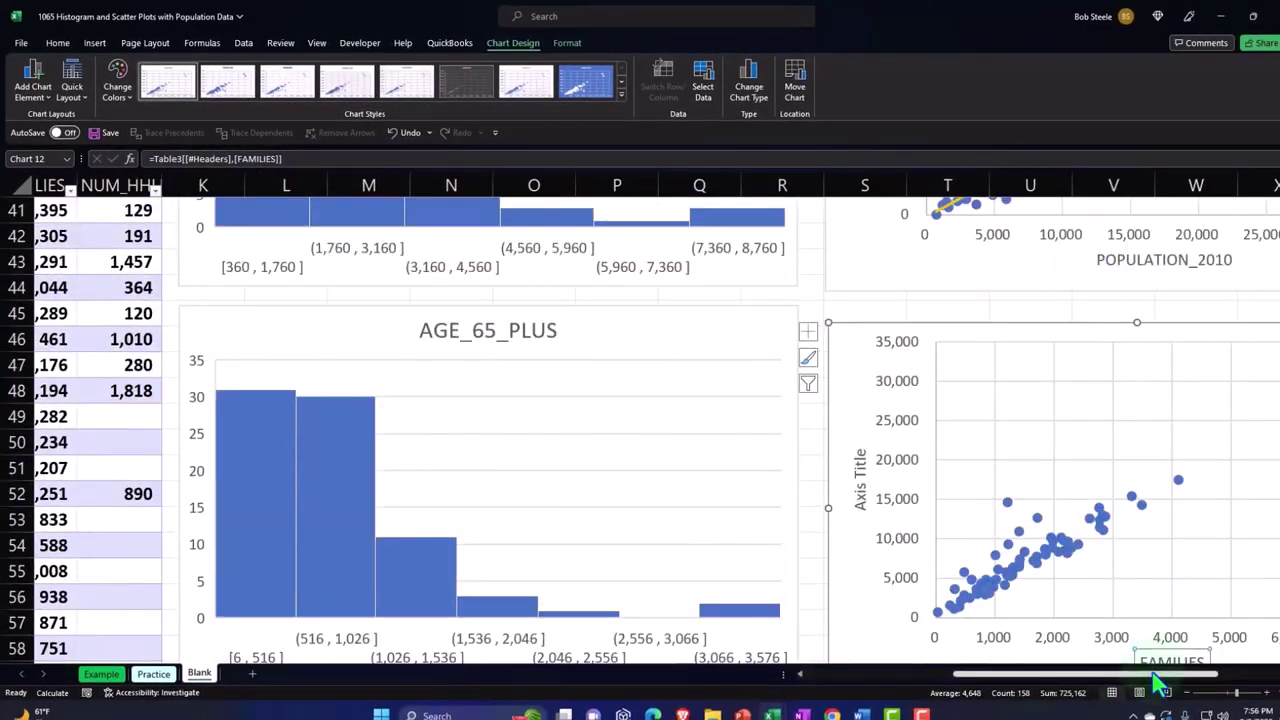
left_click_drag(1157, 686, 1200, 685)
scroll(1157, 543, "down", 3)
scroll(960, 543, "up", 2)
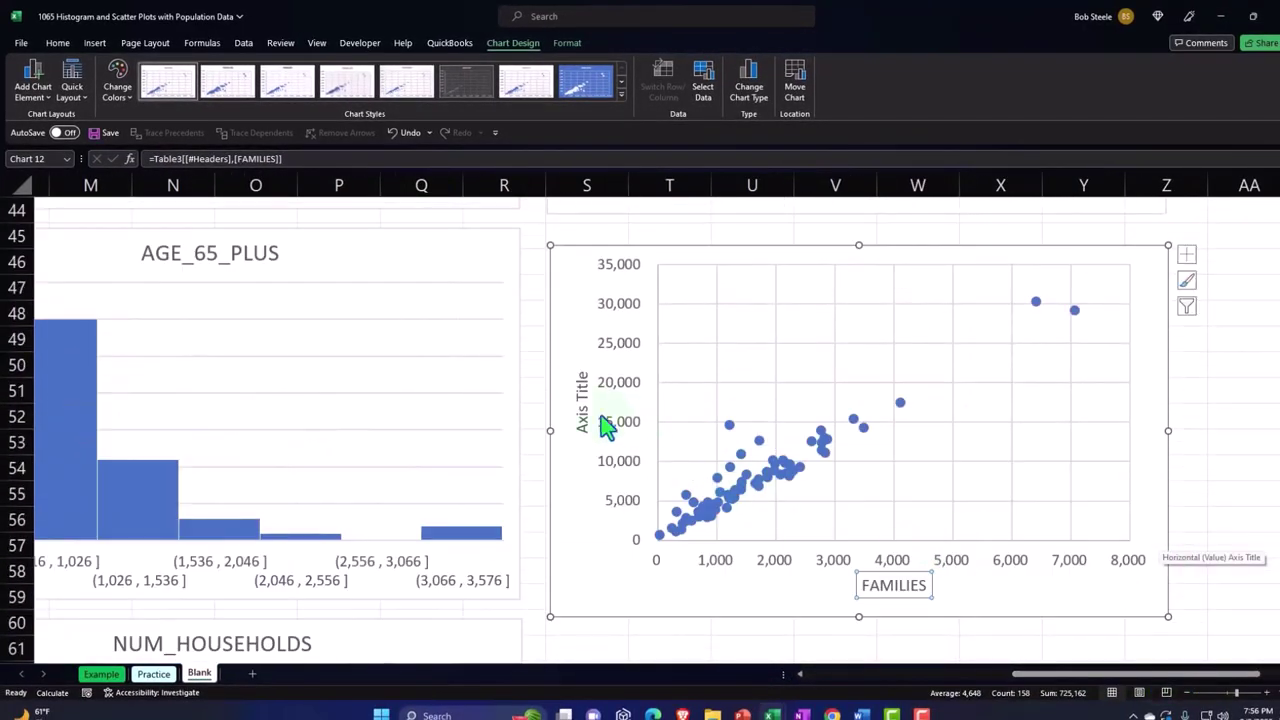
left_click(575, 398)
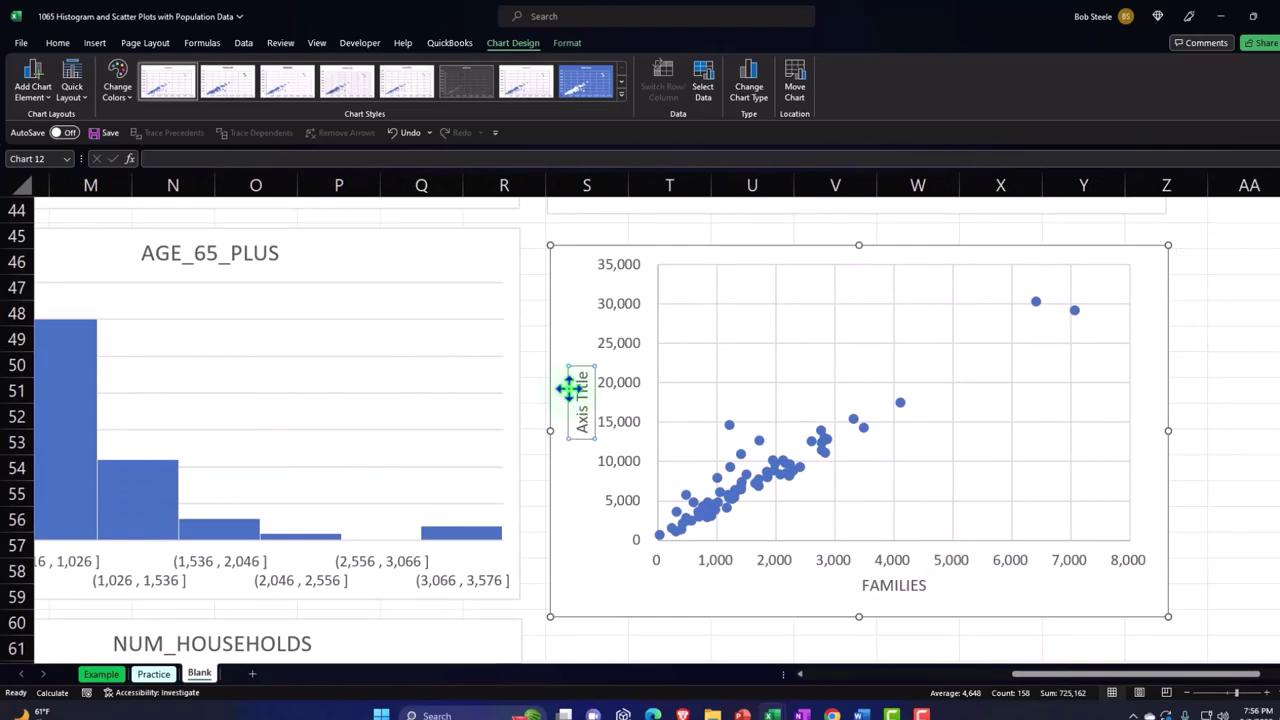
type("=")
left_click_drag(1108, 676, 543, 676)
scroll(368, 463, "up", 1)
scroll(368, 463, "up", 14)
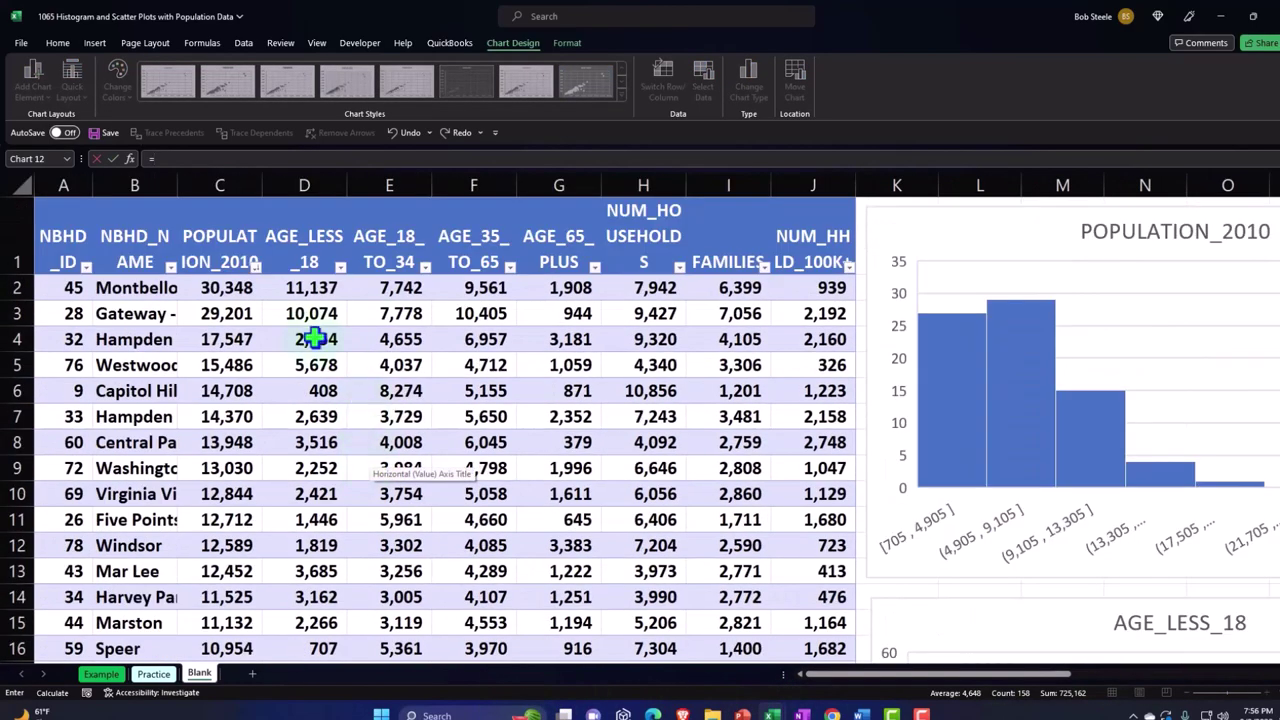
left_click(213, 240)
key("Return")
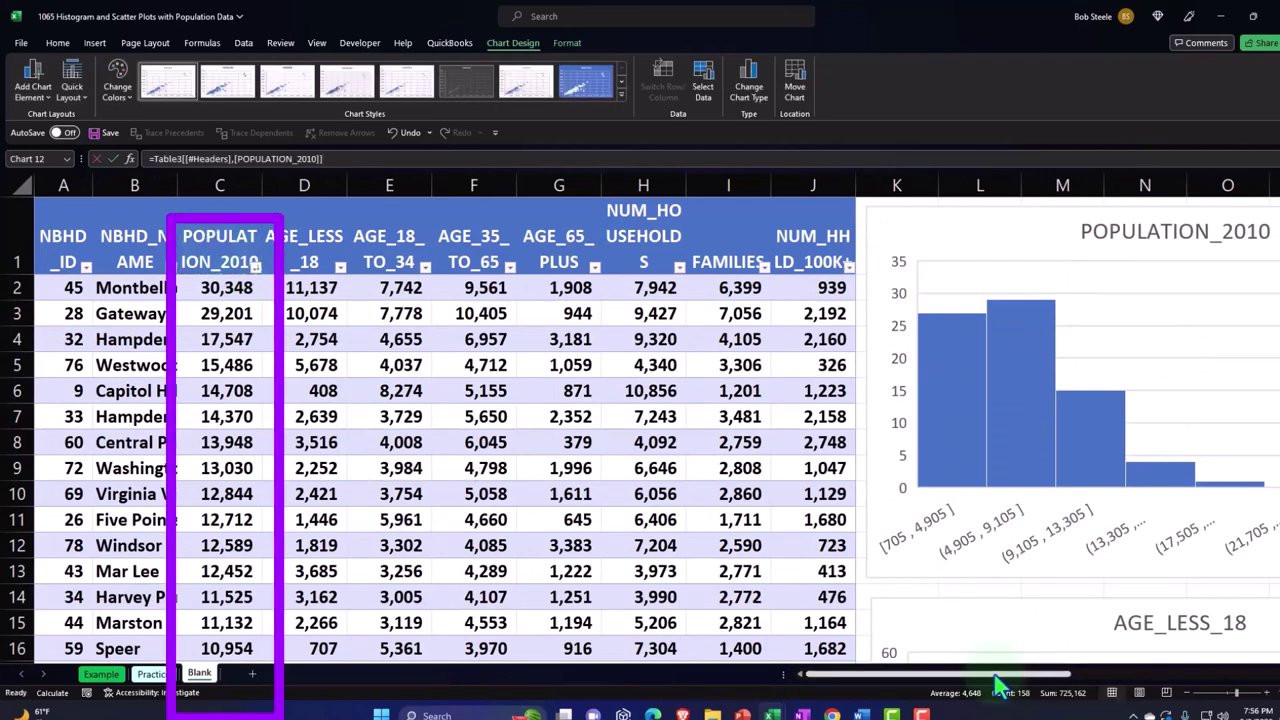
Add a linear trendline to the swapped FAMILIES scatter chart and display its equation on the chart
left_click_drag(1000, 676, 1218, 678)
scroll(1171, 531, "down", 13)
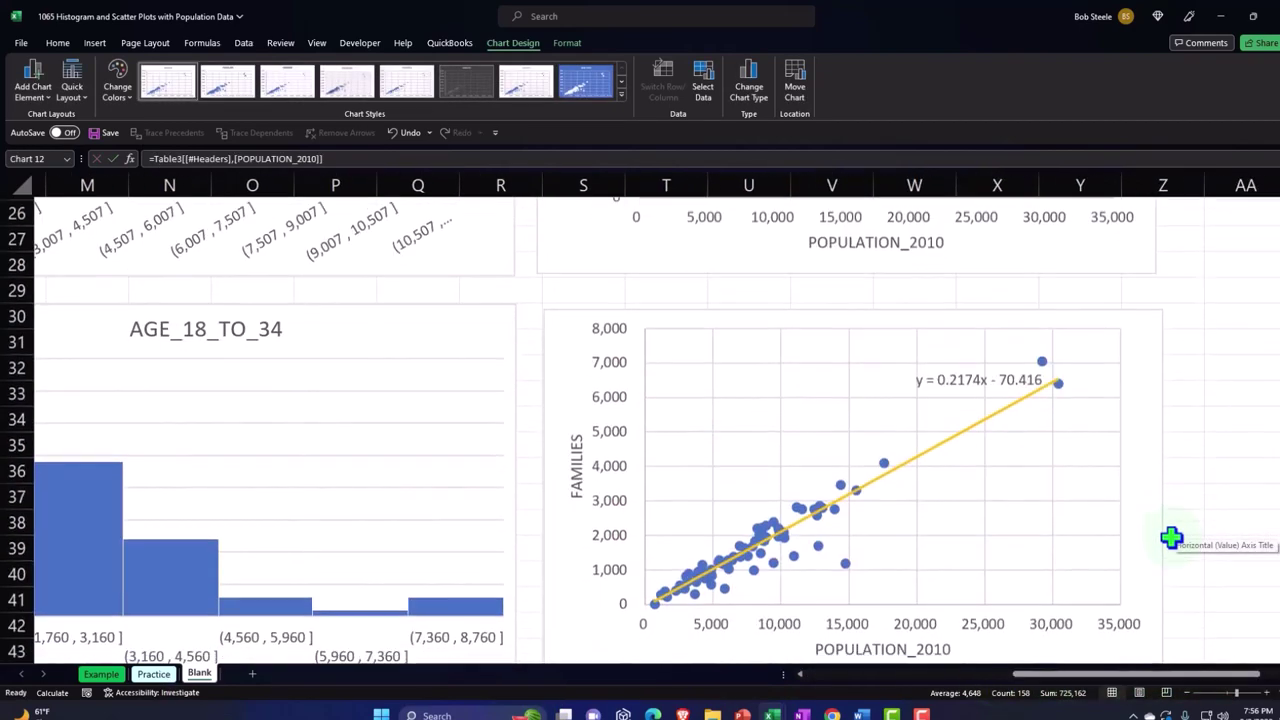
scroll(1171, 538, "down", 1)
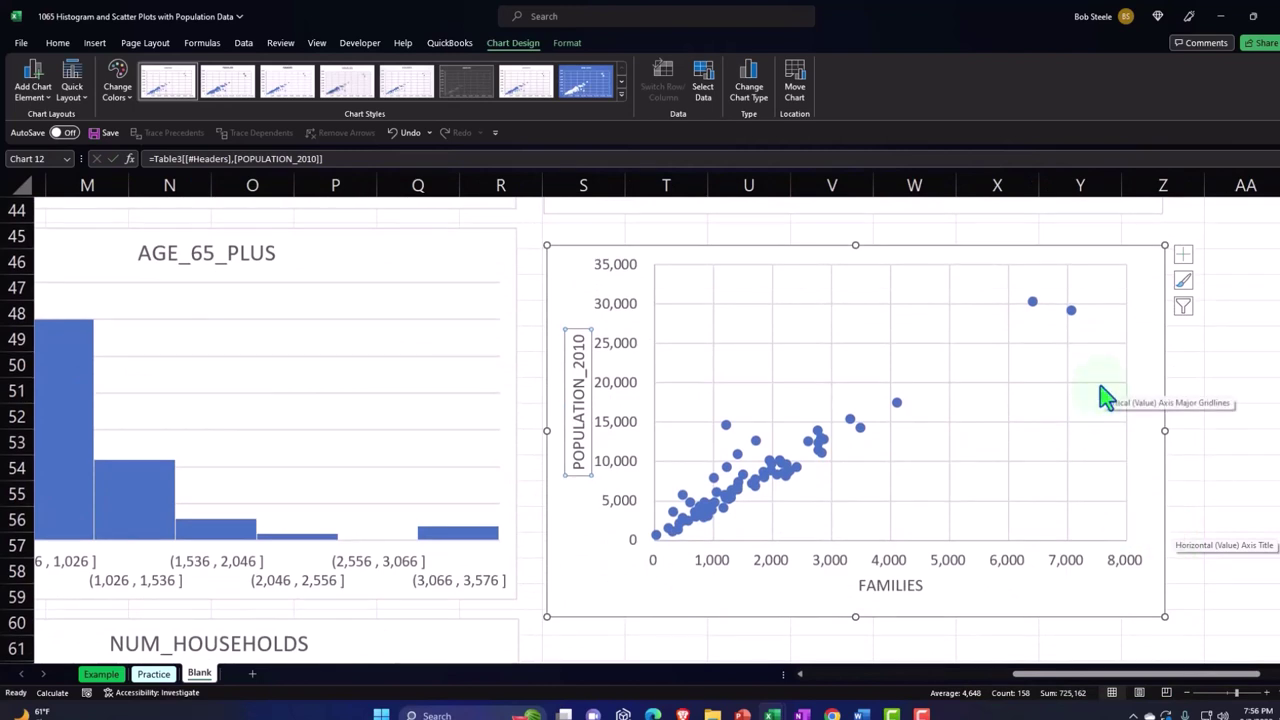
left_click(1183, 255)
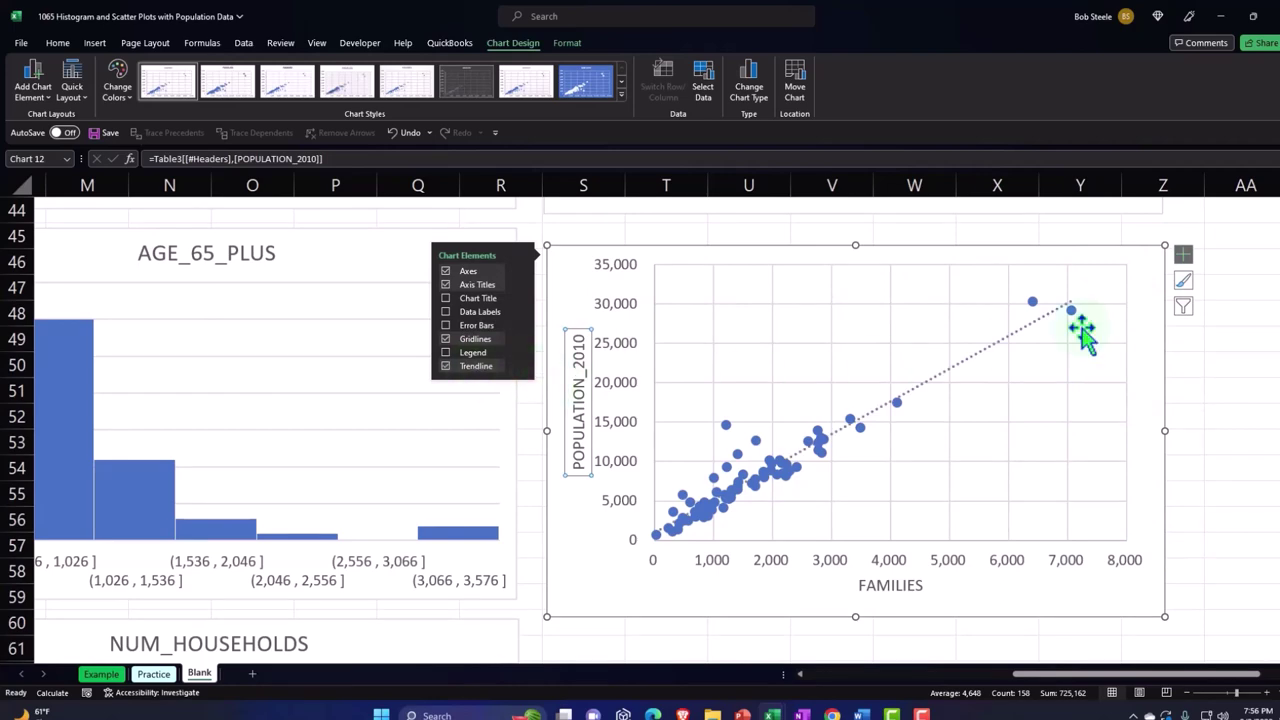
left_click(522, 368)
left_click(568, 434)
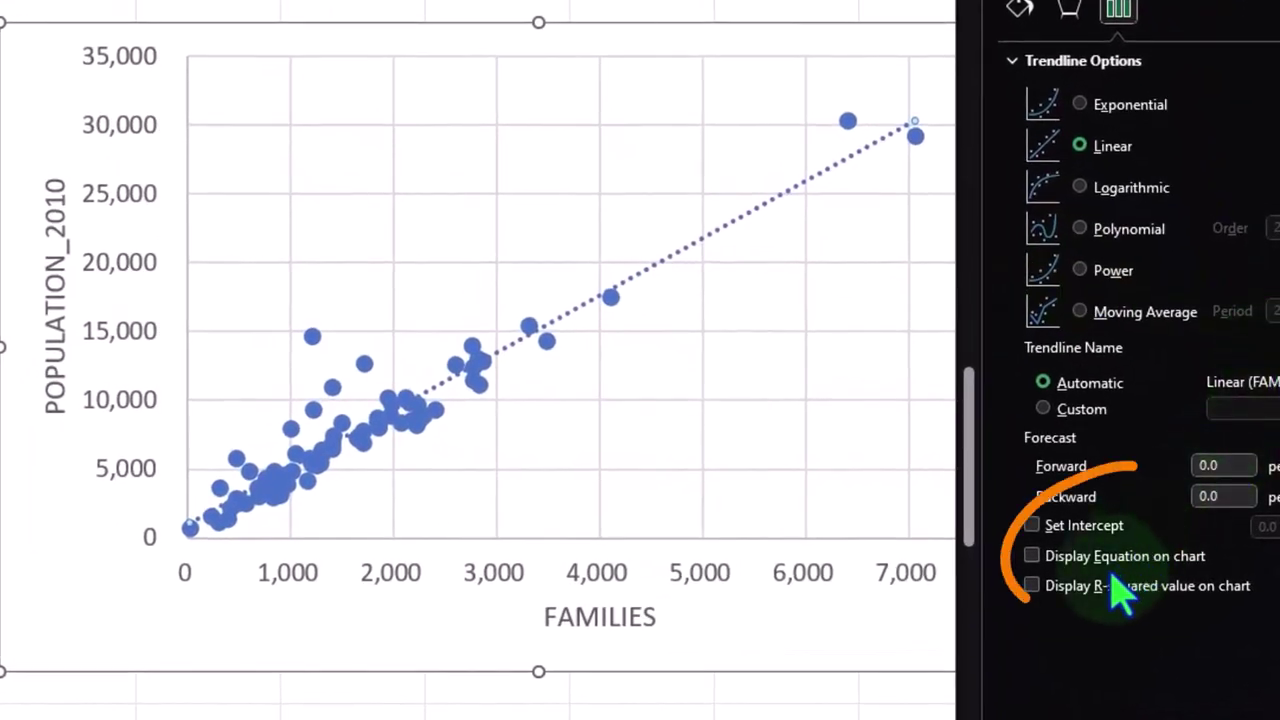
left_click(1065, 560)
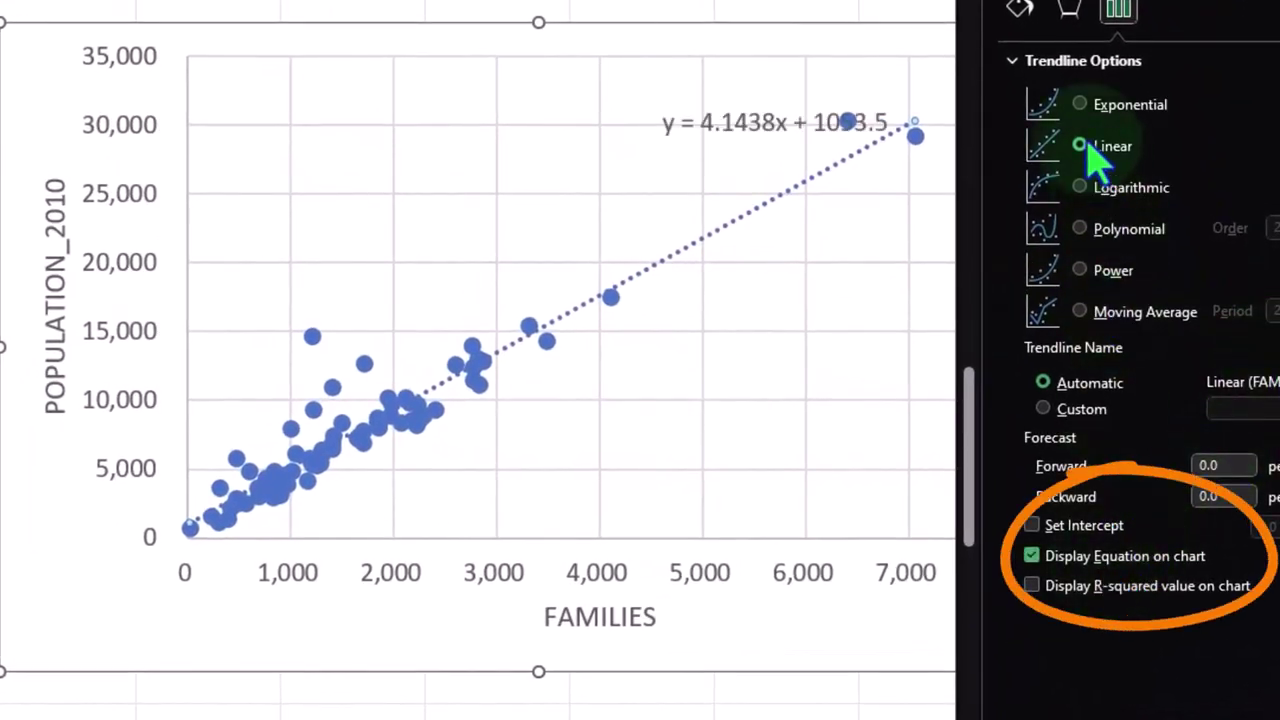
Format the swapped chart's trendline as a yellow line with a solid dash type
left_click(1020, 10)
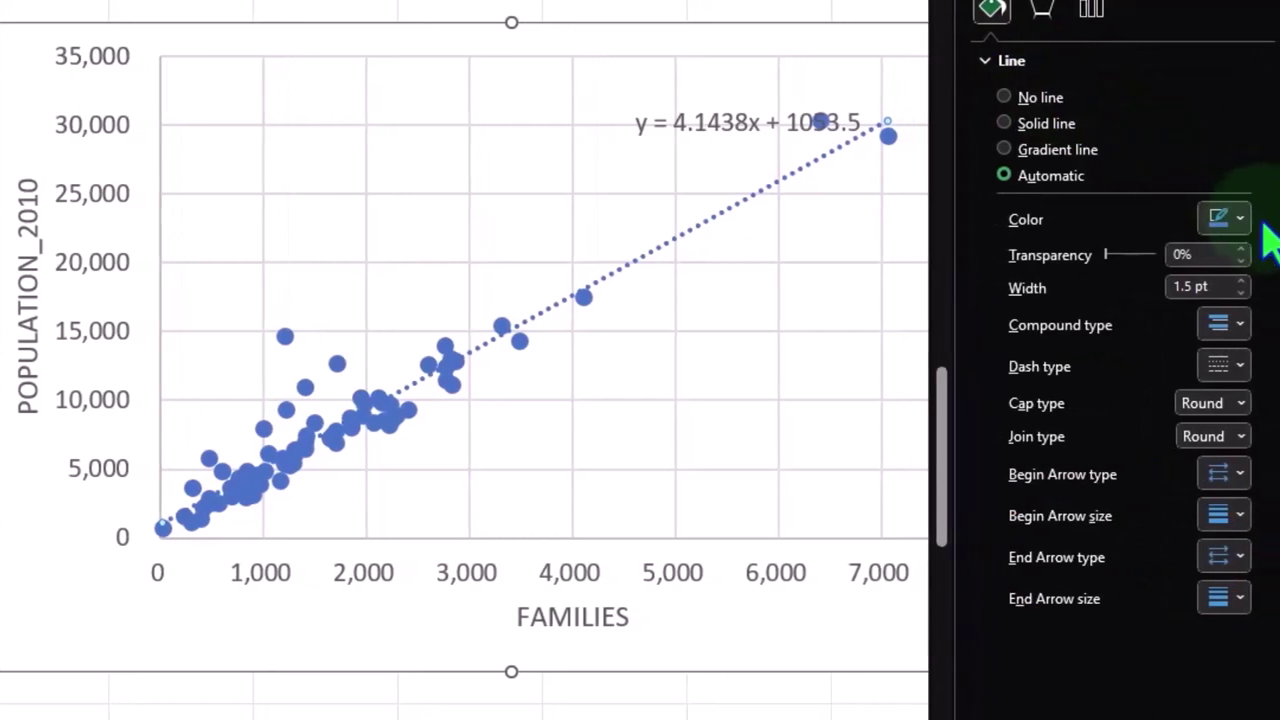
left_click(1238, 220)
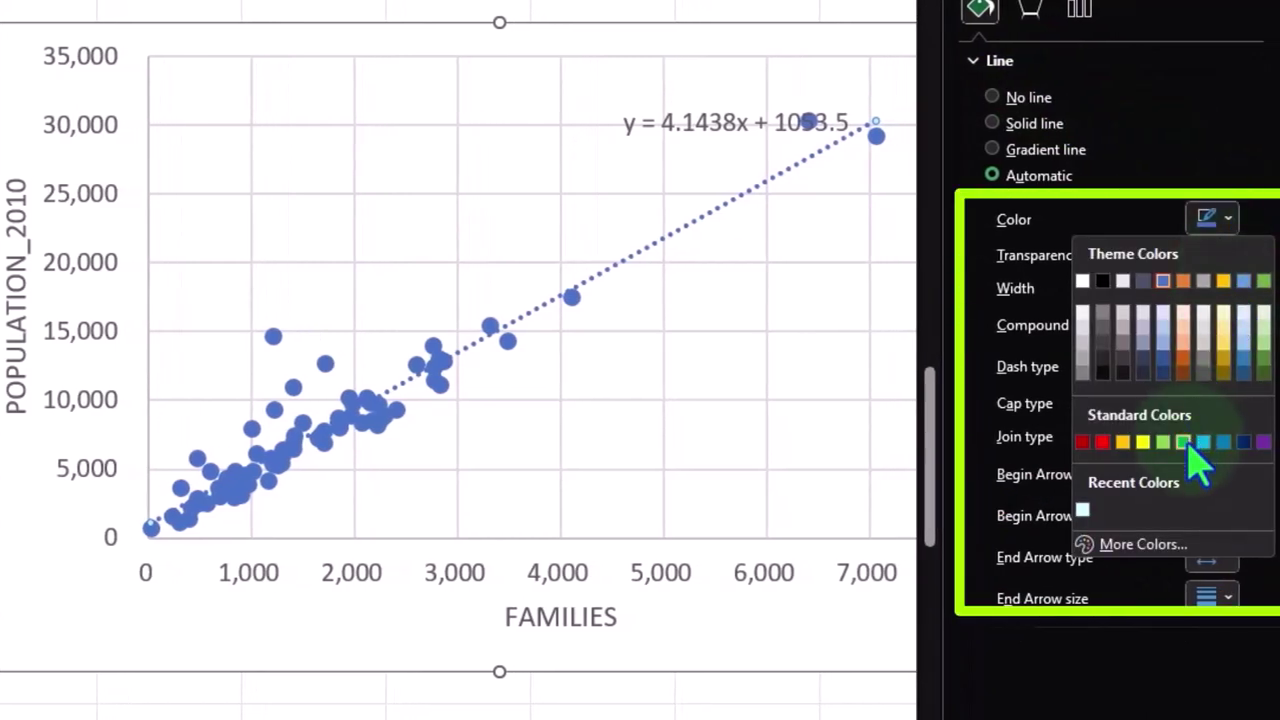
left_click(1163, 443)
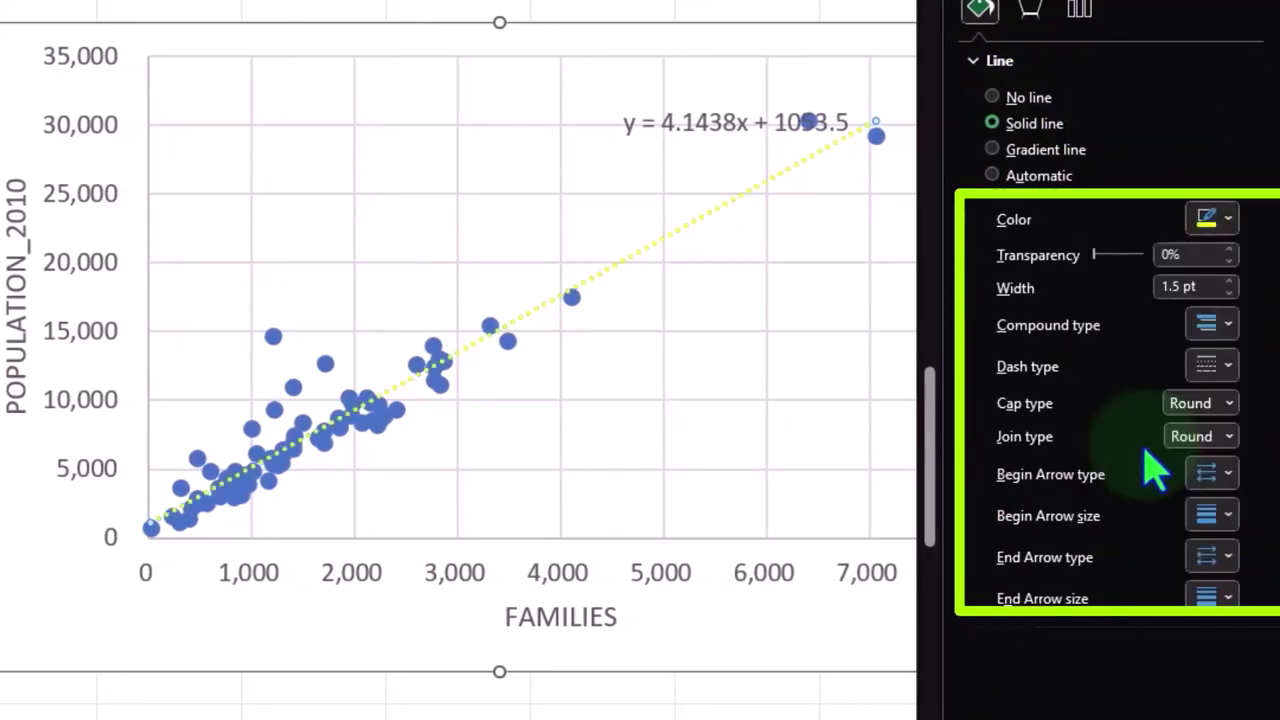
left_click(1230, 368)
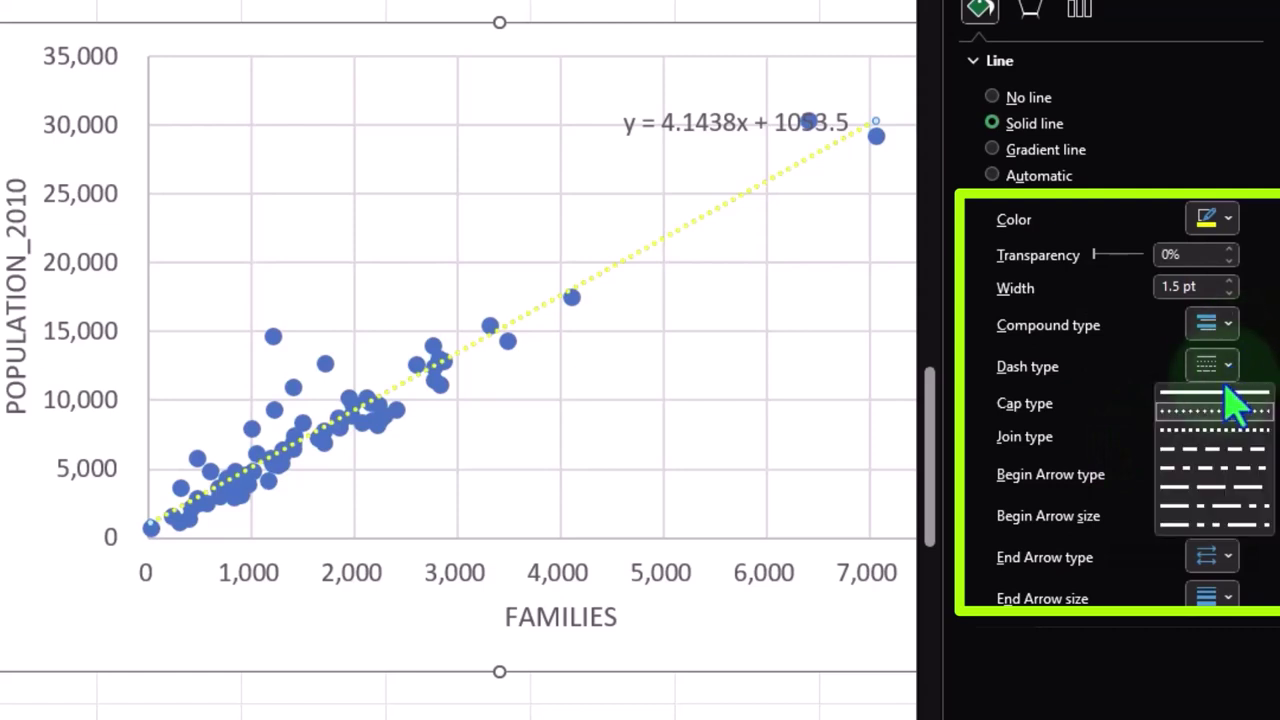
left_click(1234, 397)
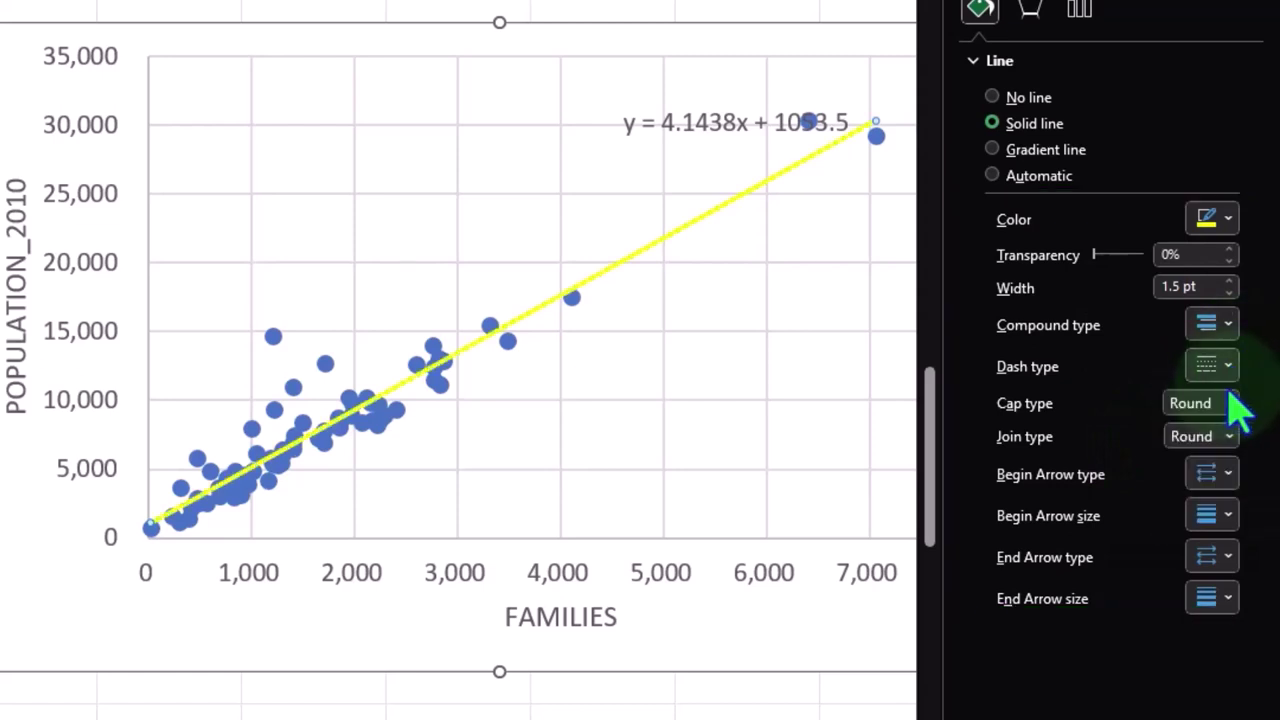
Apply an 8 pt orange glow preset to the swapped chart's trendline and close the trendline formatting options
left_click(1032, 10)
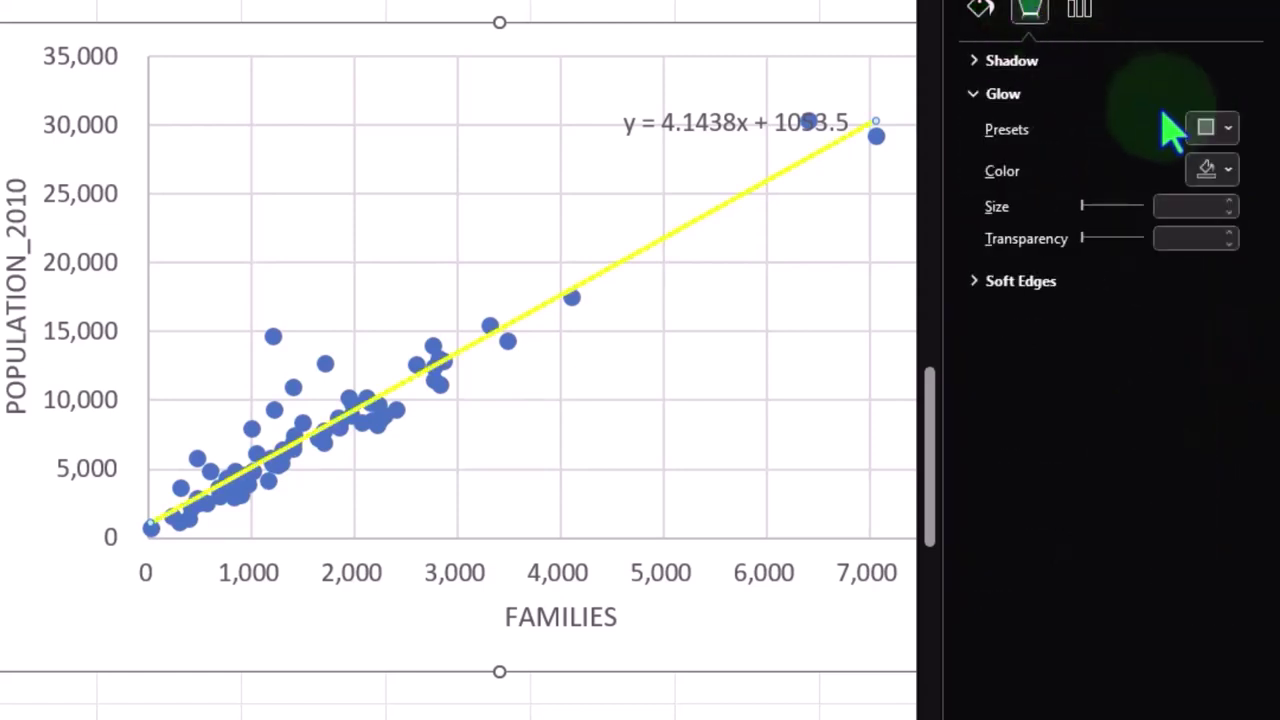
left_click(1230, 130)
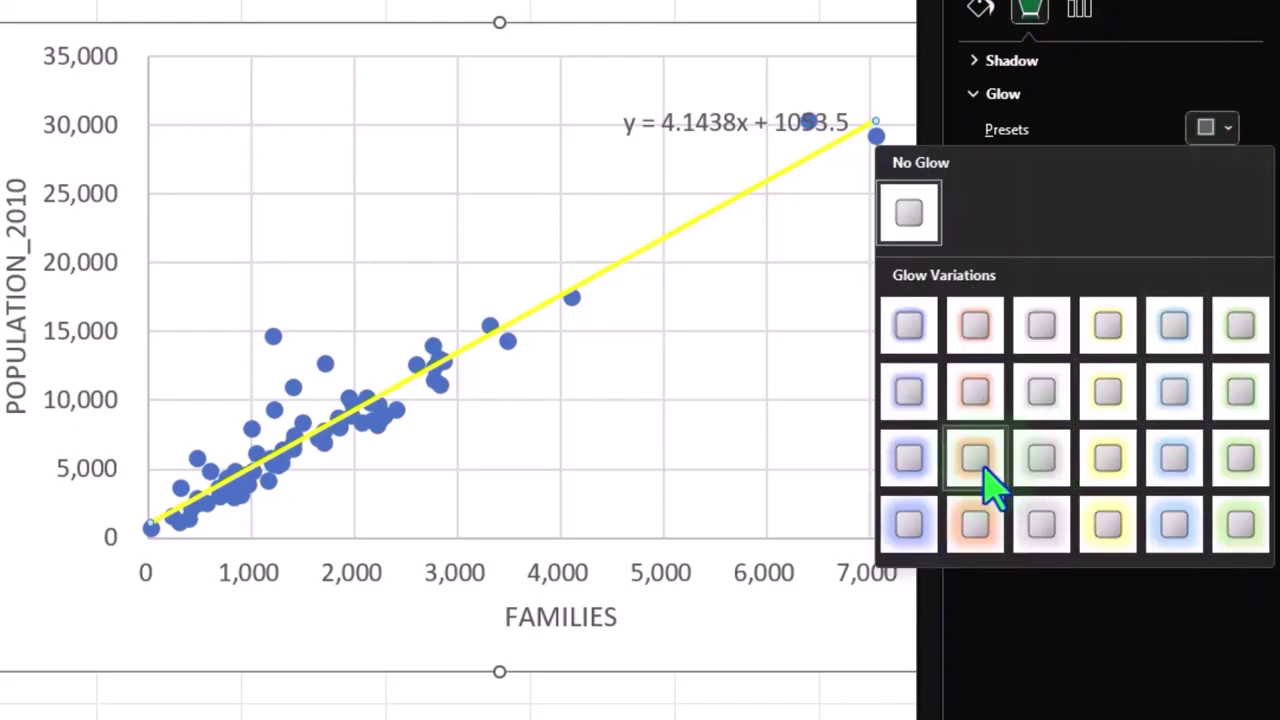
left_click(977, 405)
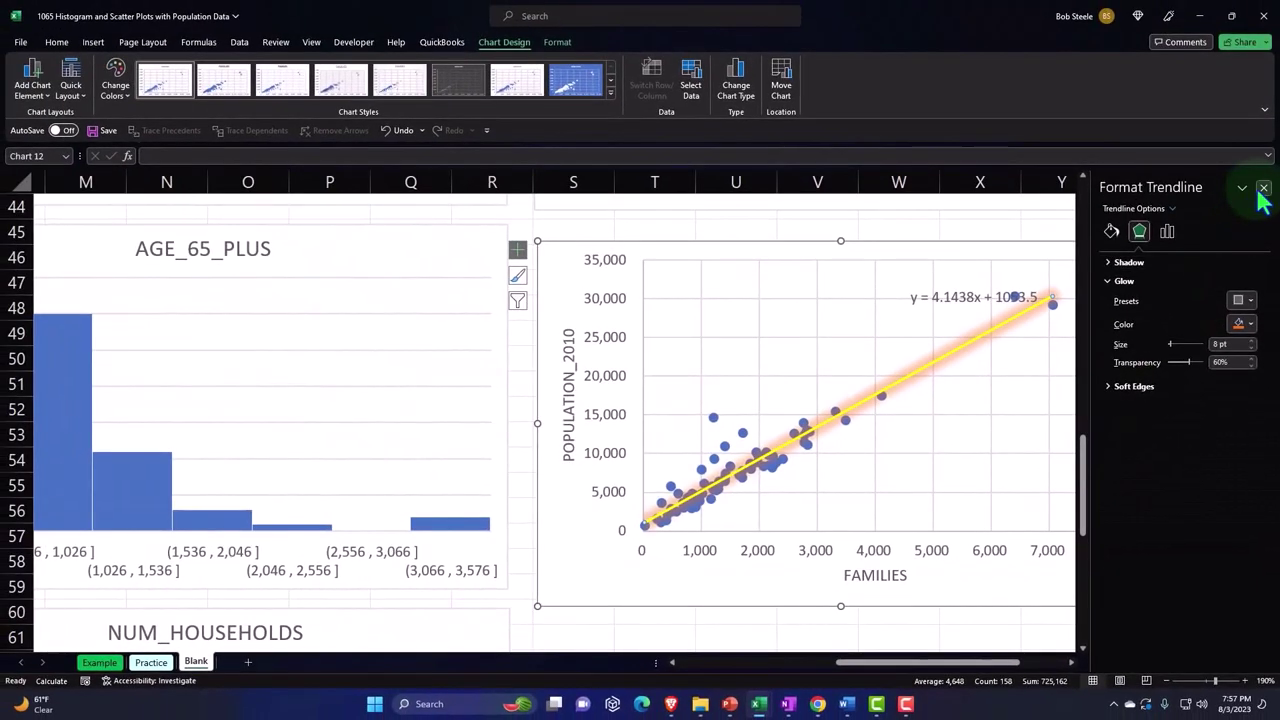
left_click(1260, 114)
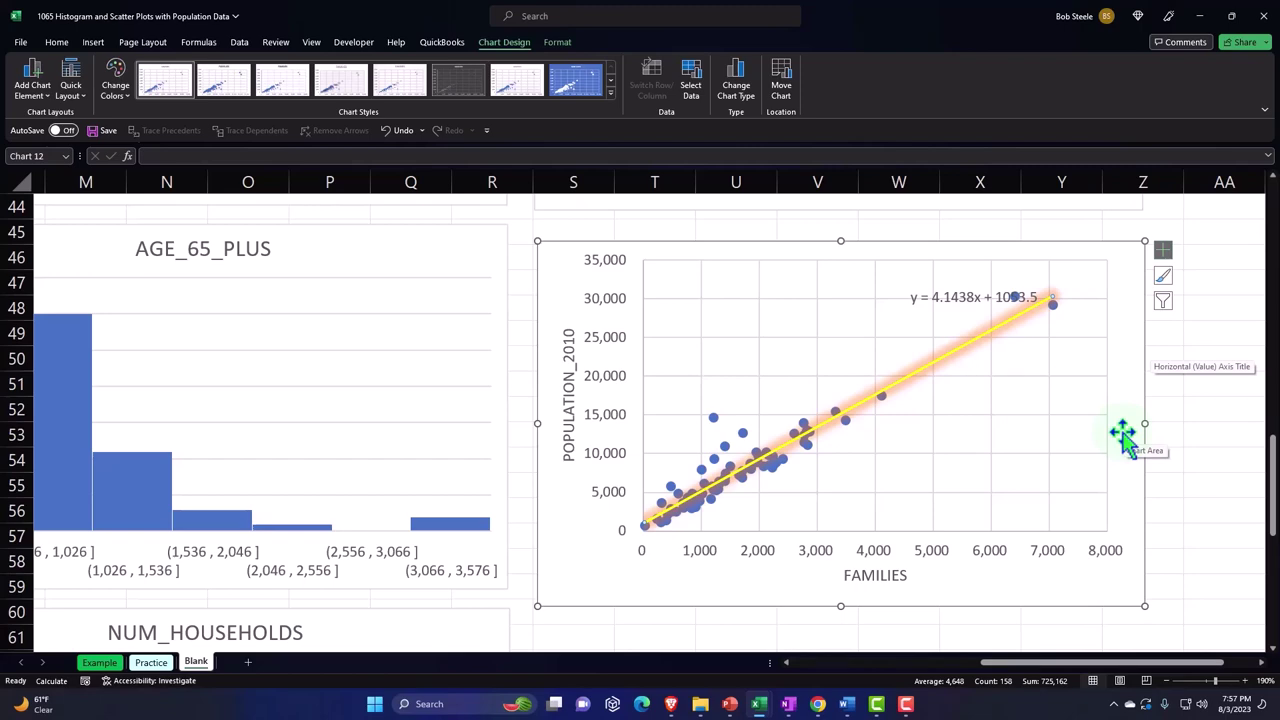
Return to the neighborhood data table at the start of the Blank sheet
scroll(1122, 435, "up", 15)
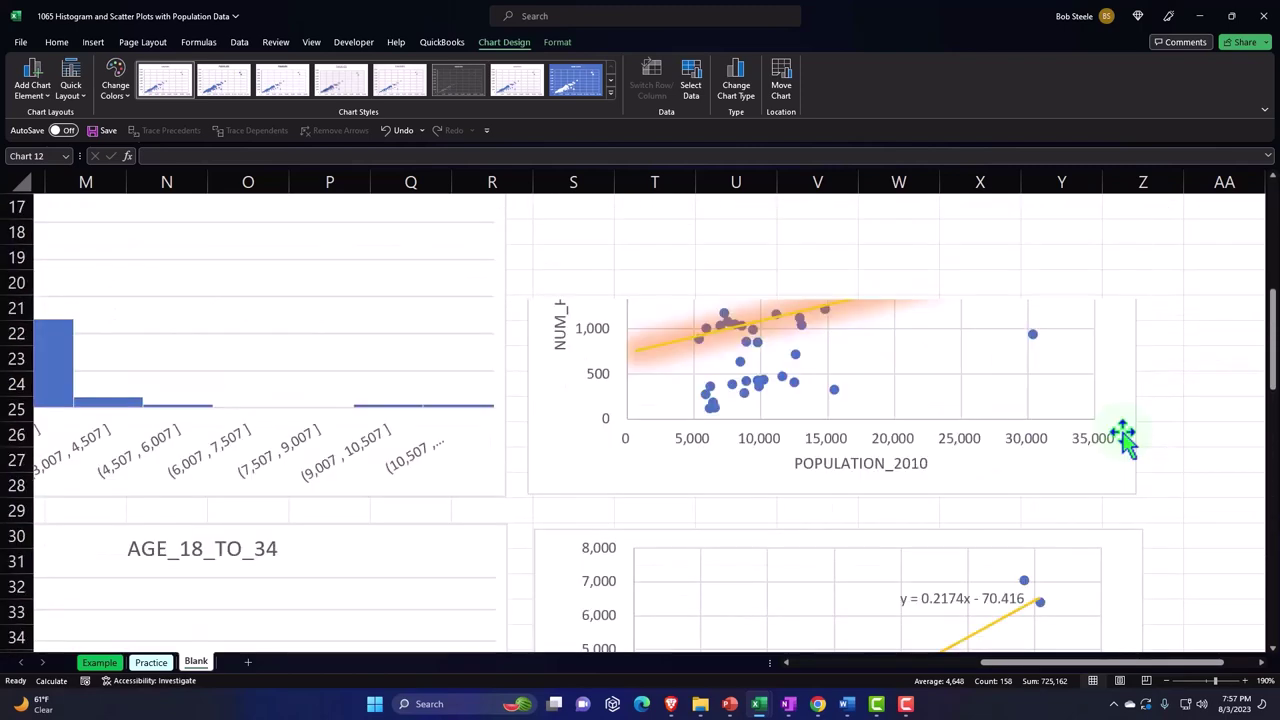
left_click_drag(1098, 662, 908, 662)
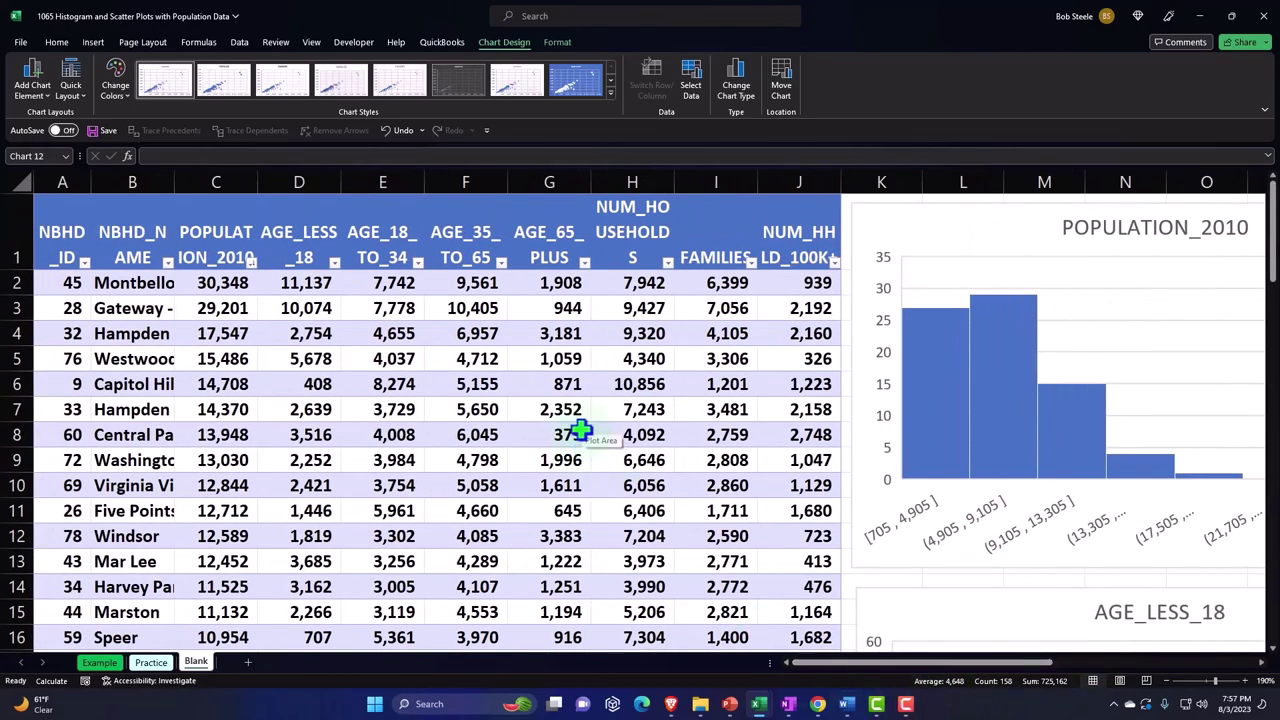